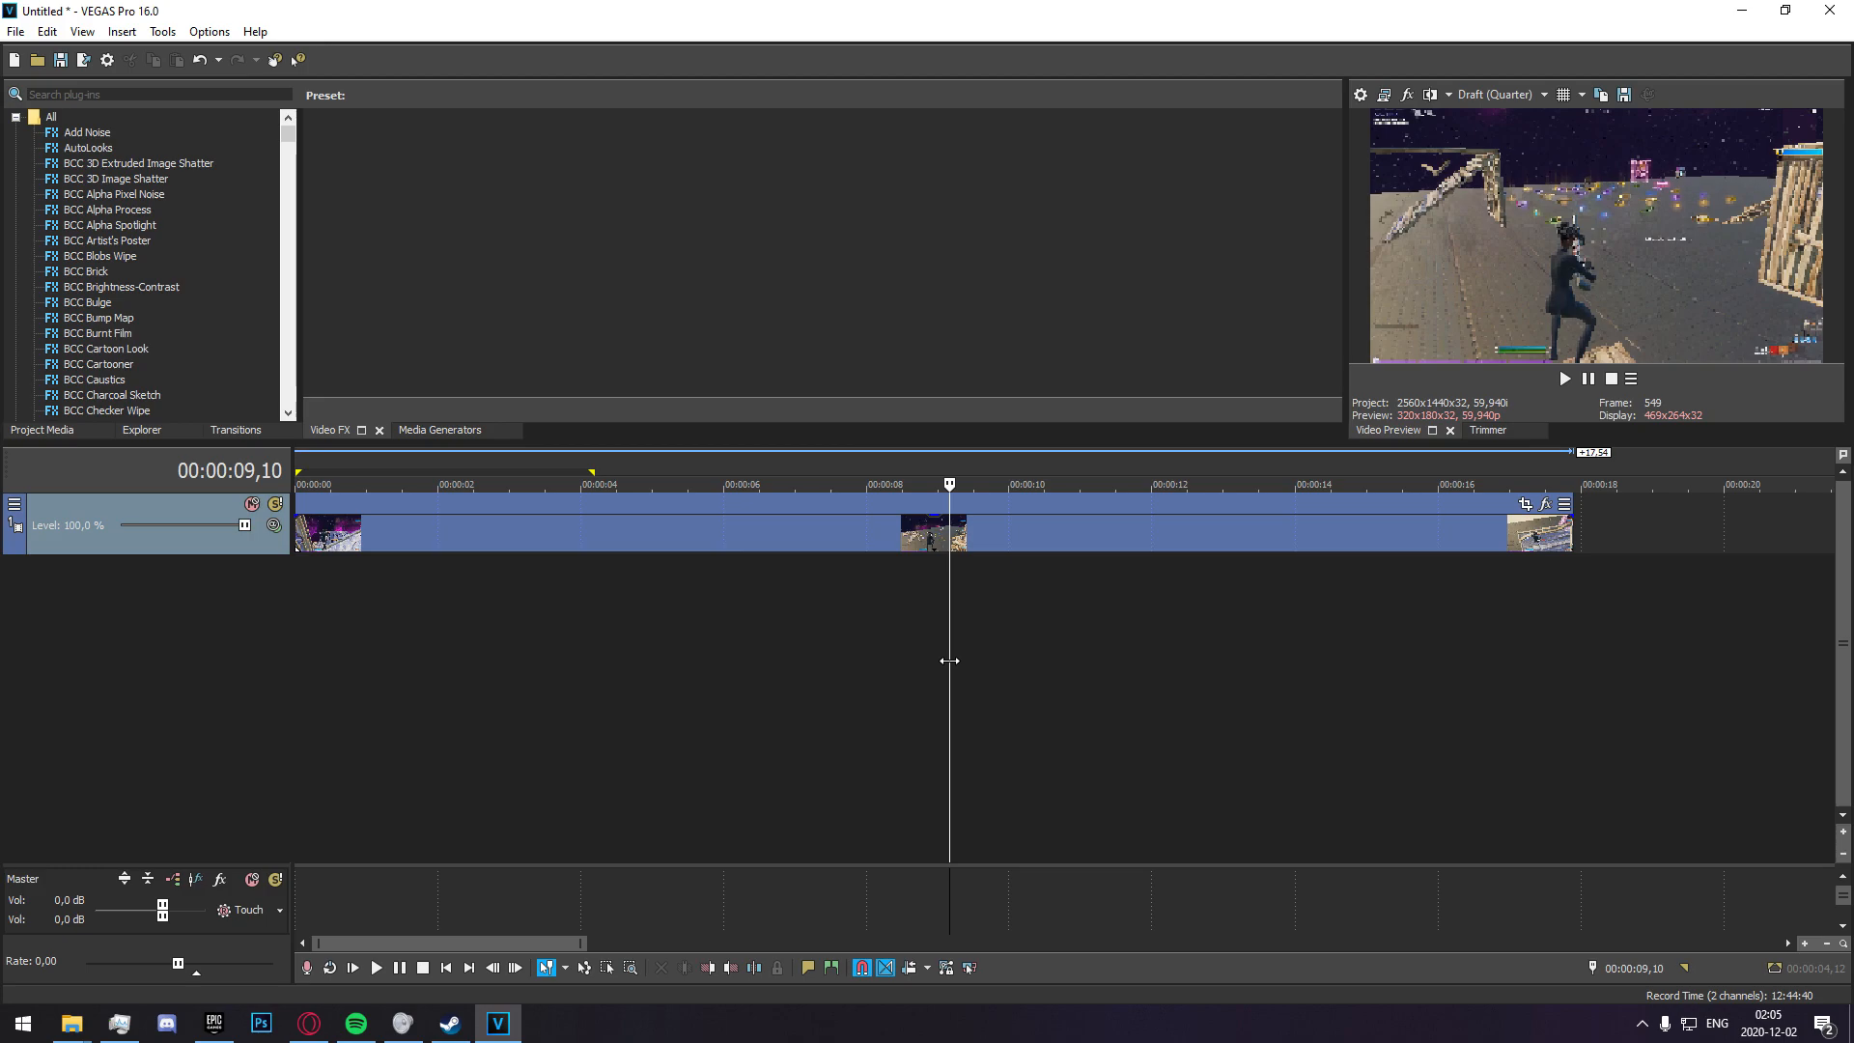
Split the gameplay clip just before 00:00:14 and ripple-delete the long section before the cut.
drag(949, 660, 1365, 614)
click(1293, 595)
key(s)
click(1143, 543)
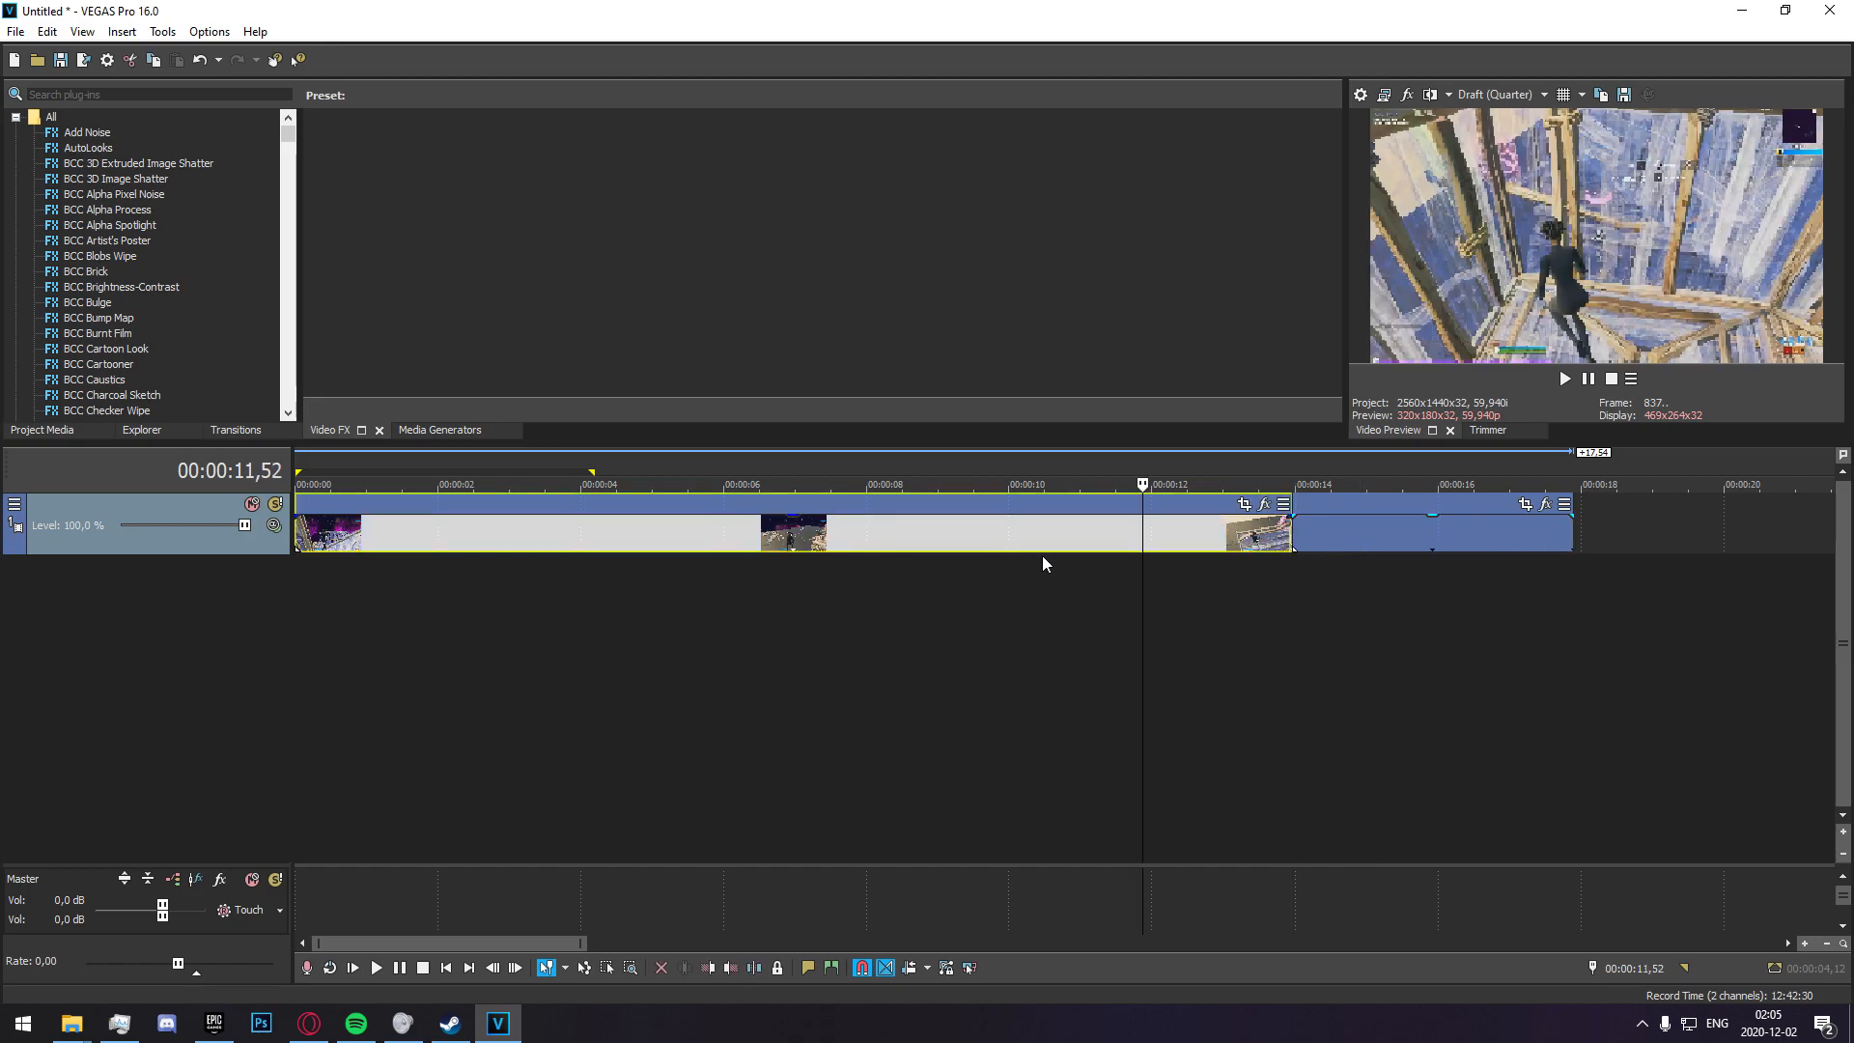
key(Delete)
Find the frame where the sniper shot hits and place a timeline marker there at 00:00:02,37.
click(446, 575)
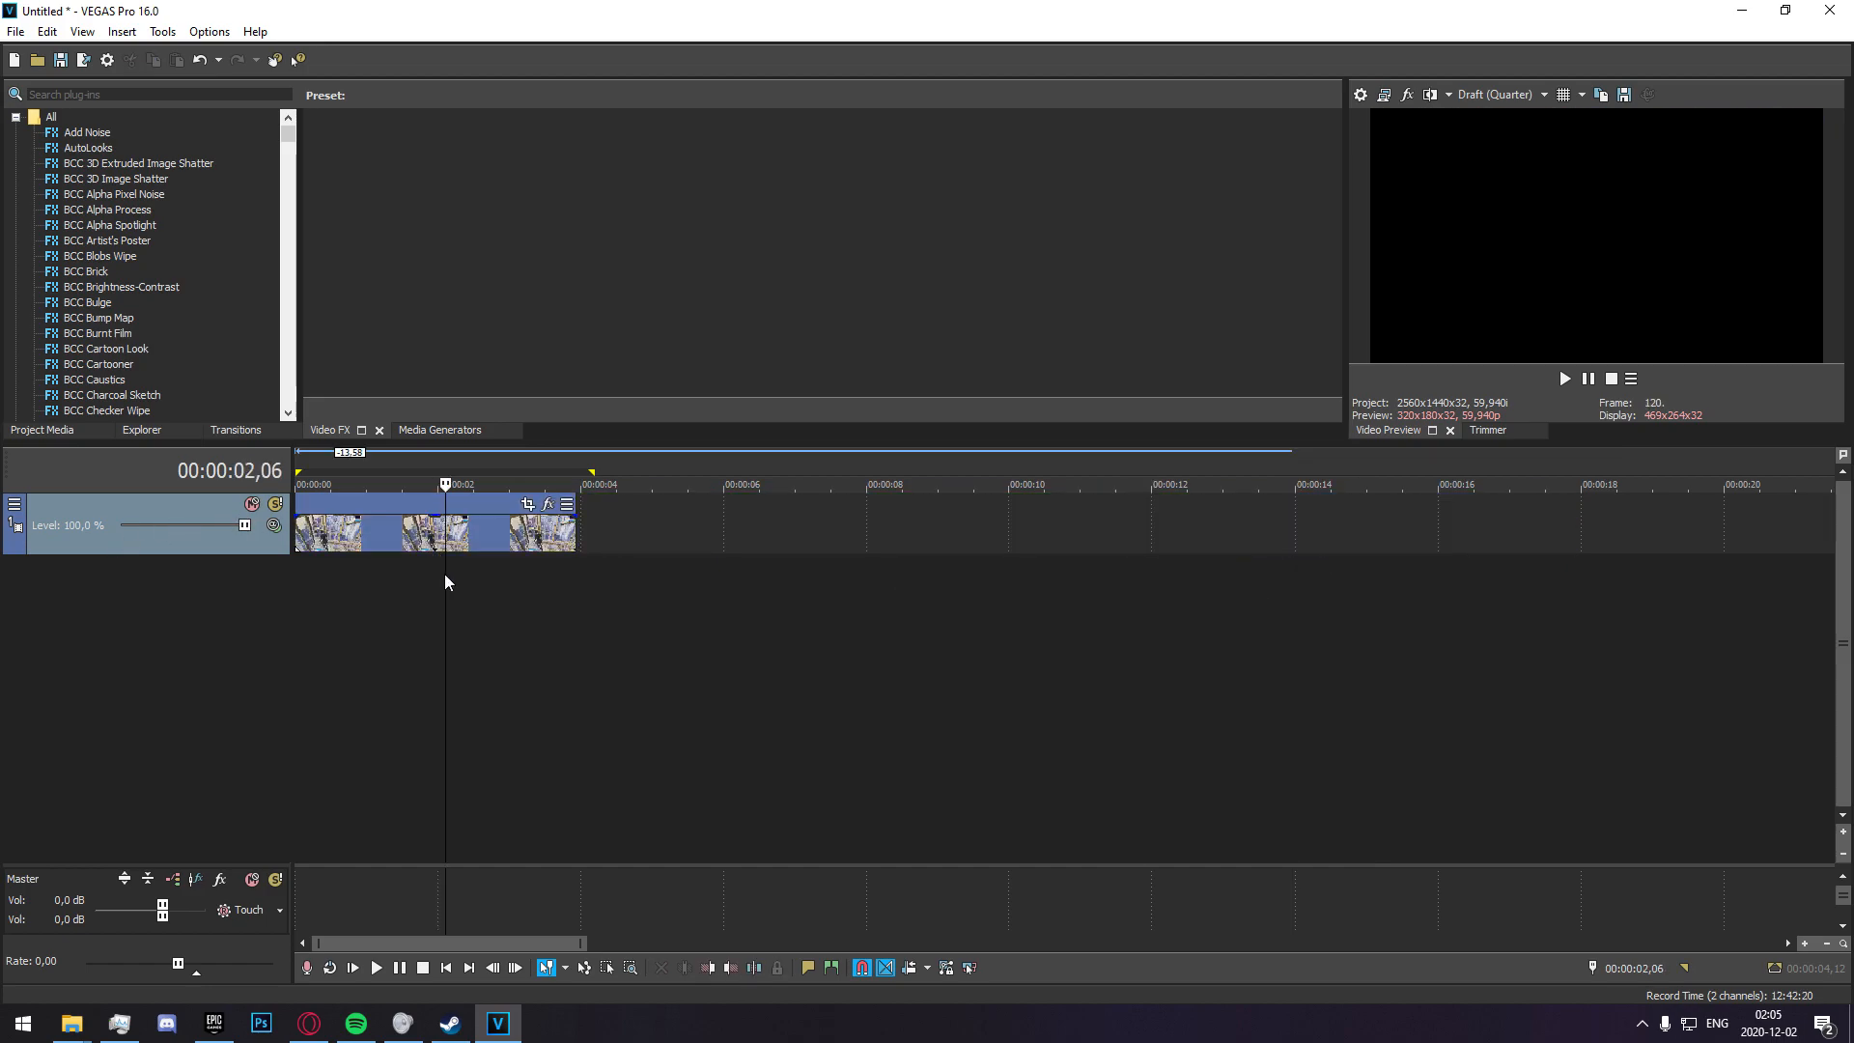
scroll(798, 662, up, 3)
key(Right)
scroll(982, 647, up, 1)
key(Right)
key(Right)
key(Right)
scroll(985, 657, up, 2)
key(Right)
key(Right)
key(Right)
key(Right)
key(Right)
key(Right)
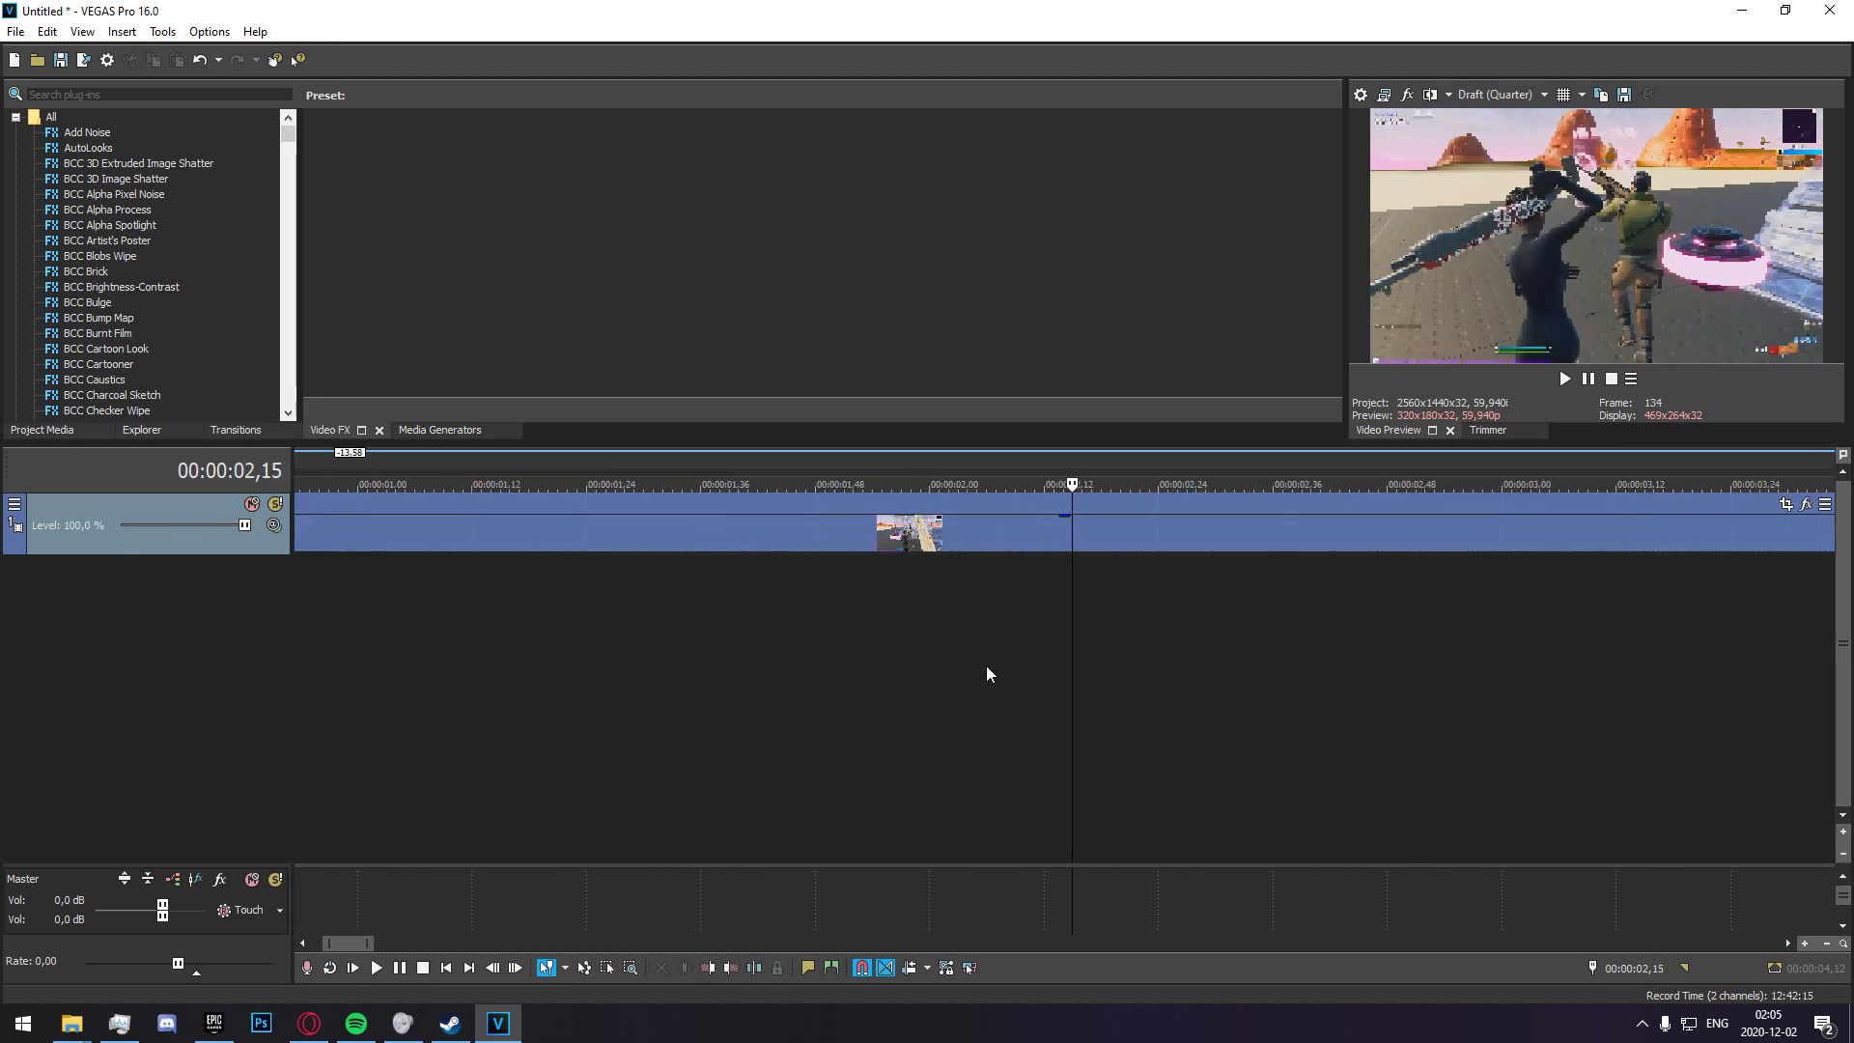
scroll(989, 705, up, 2)
key(Right)
key(Right)
key(Right)
key(Right)
key(Right)
key(Right)
key(Right)
key(Right)
key(Right)
key(Right)
key(Right)
key(Right)
key(Right)
key(Right)
key(Right)
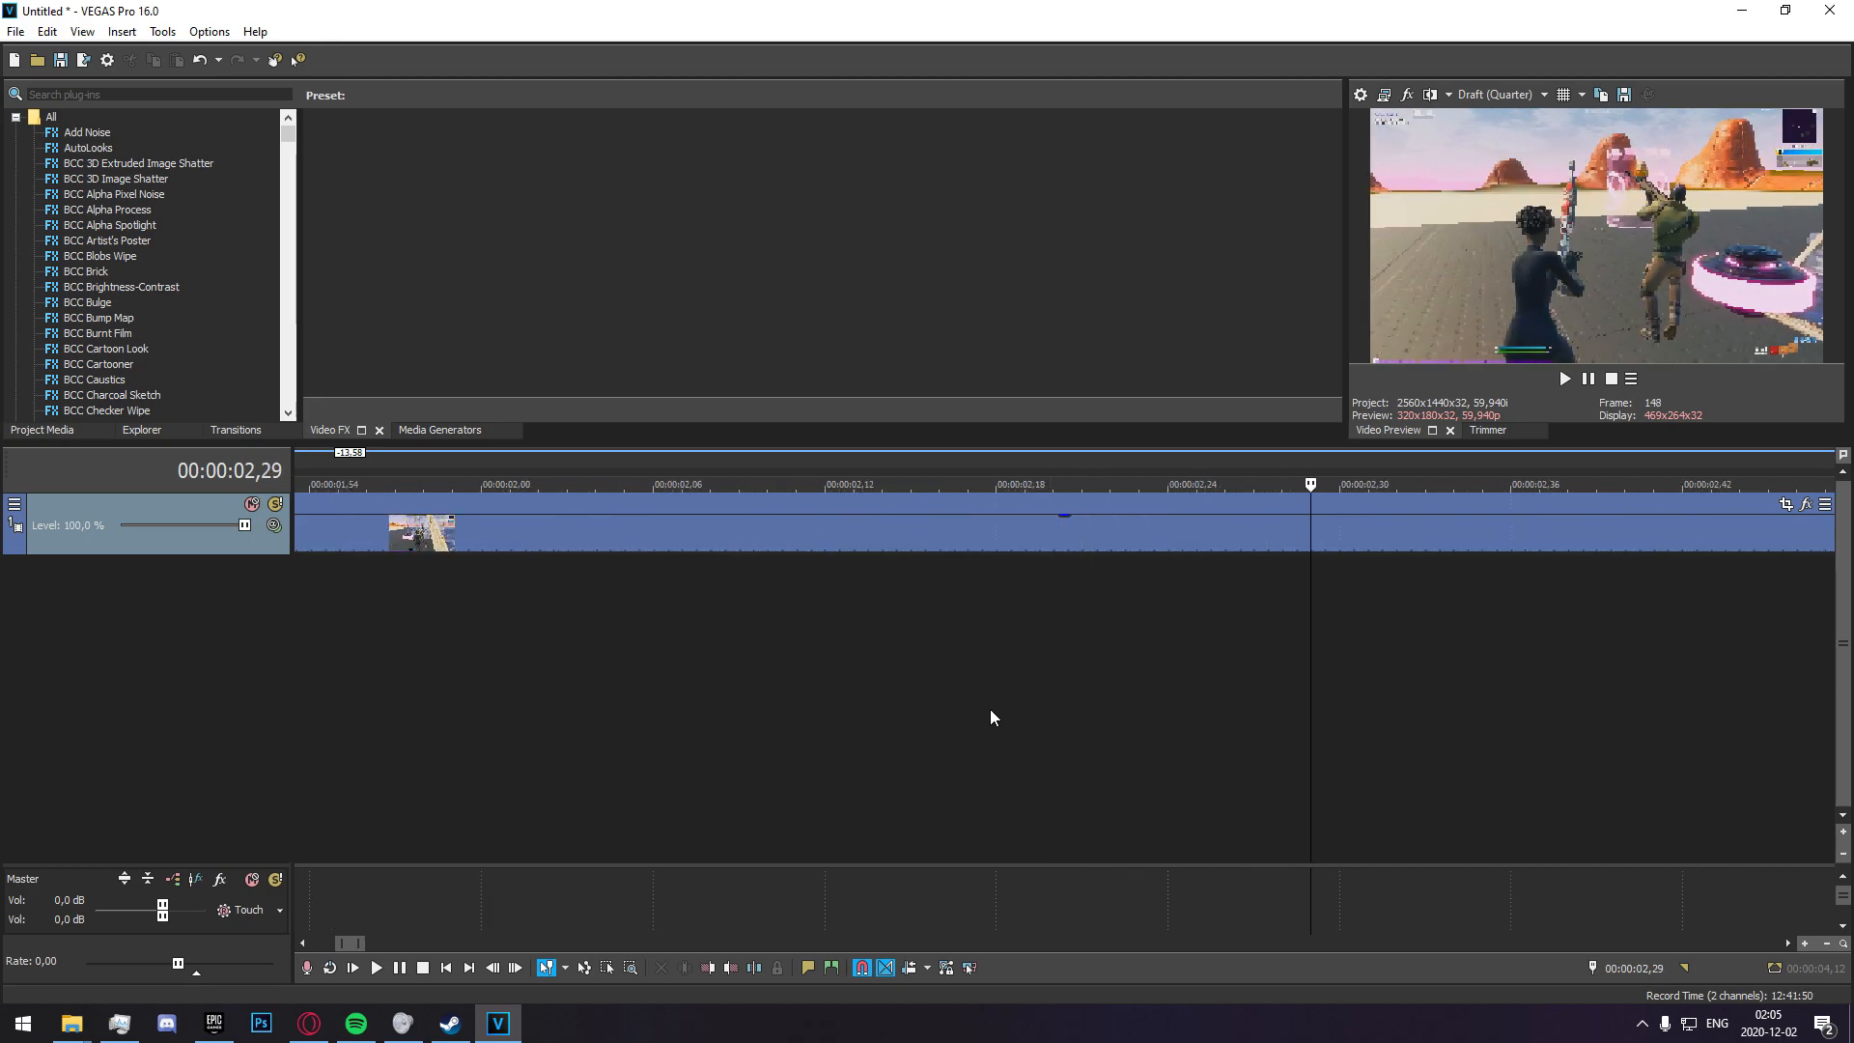
key(Right)
key(Right)
key(Right)
key(Right)
key(Right)
key(Left)
key(Right)
scroll(981, 714, down, 1)
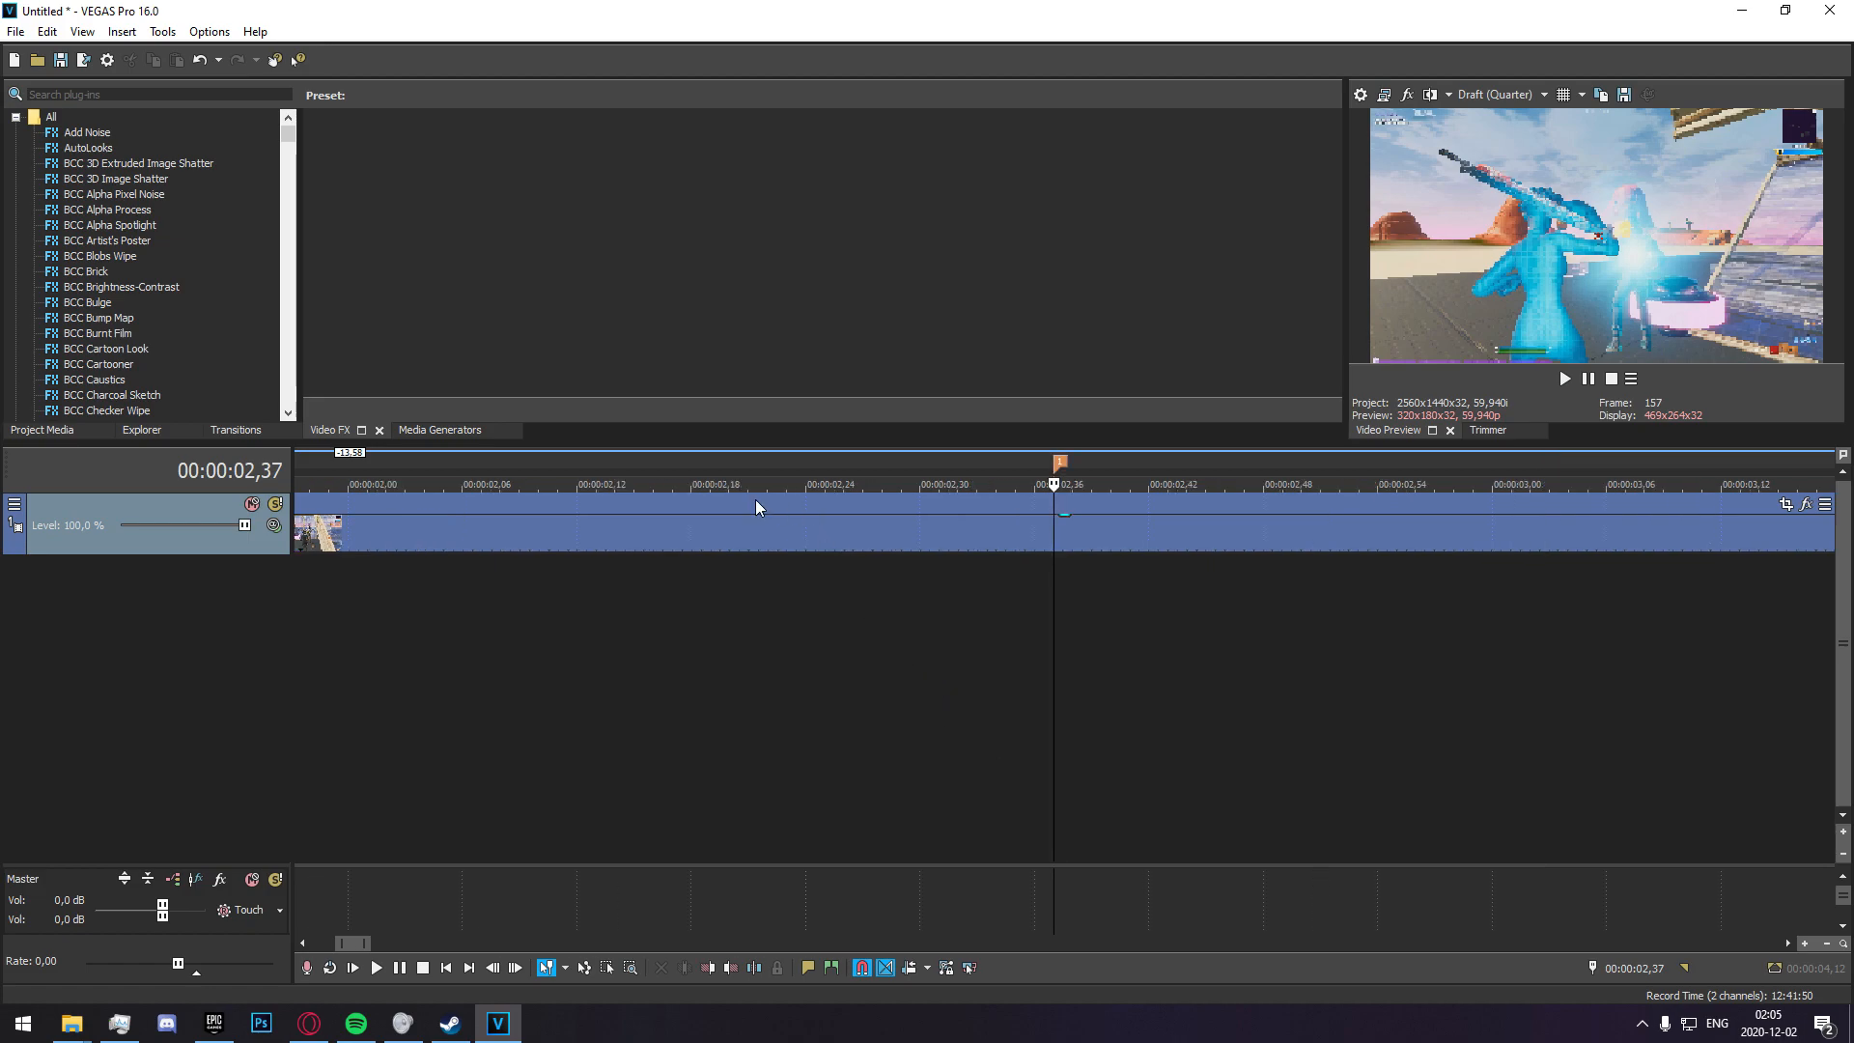
Split the clip ahead of the marker at 00:00:02,07.
click(938, 549)
click(846, 540)
click(748, 539)
click(610, 536)
click(599, 536)
key(Left)
key(Left)
key(Left)
key(Left)
key(Left)
key(Left)
key(Left)
key(Left)
key(Left)
key(Left)
key(Left)
key(Left)
key(Left)
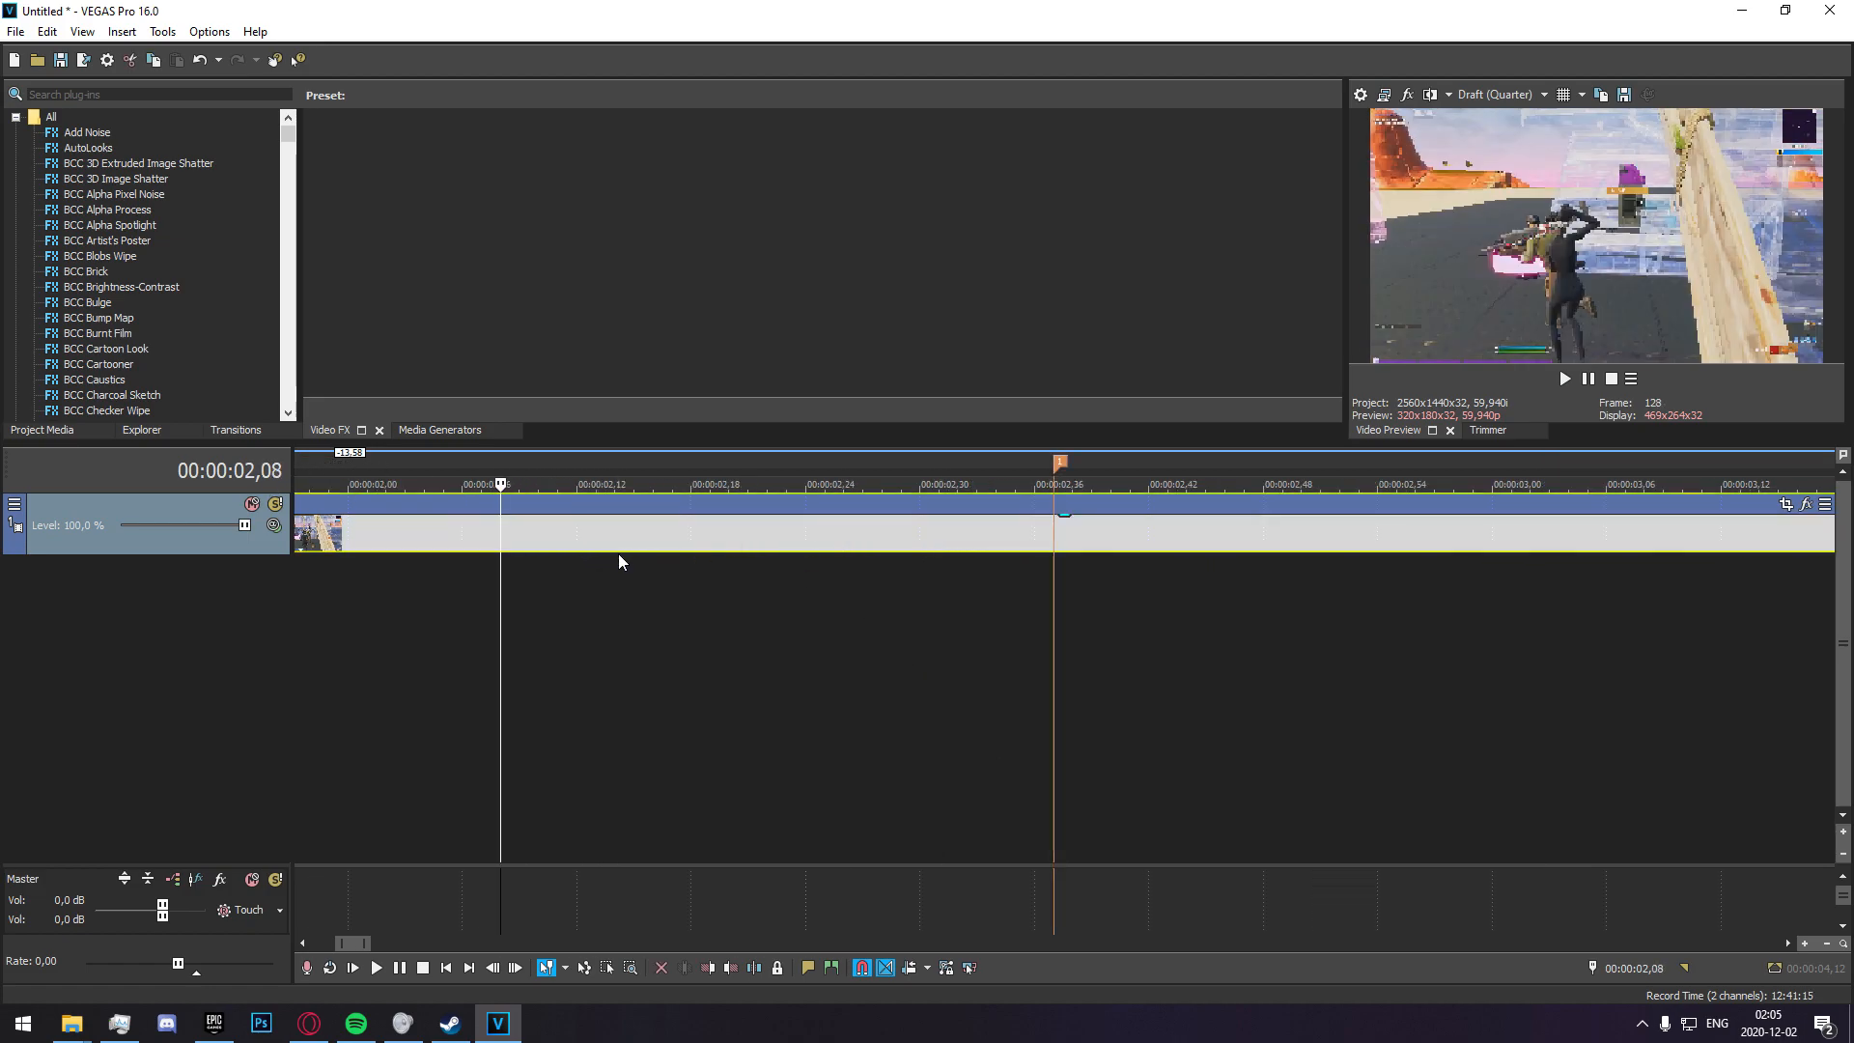
key(Left)
key(Right)
key(Right)
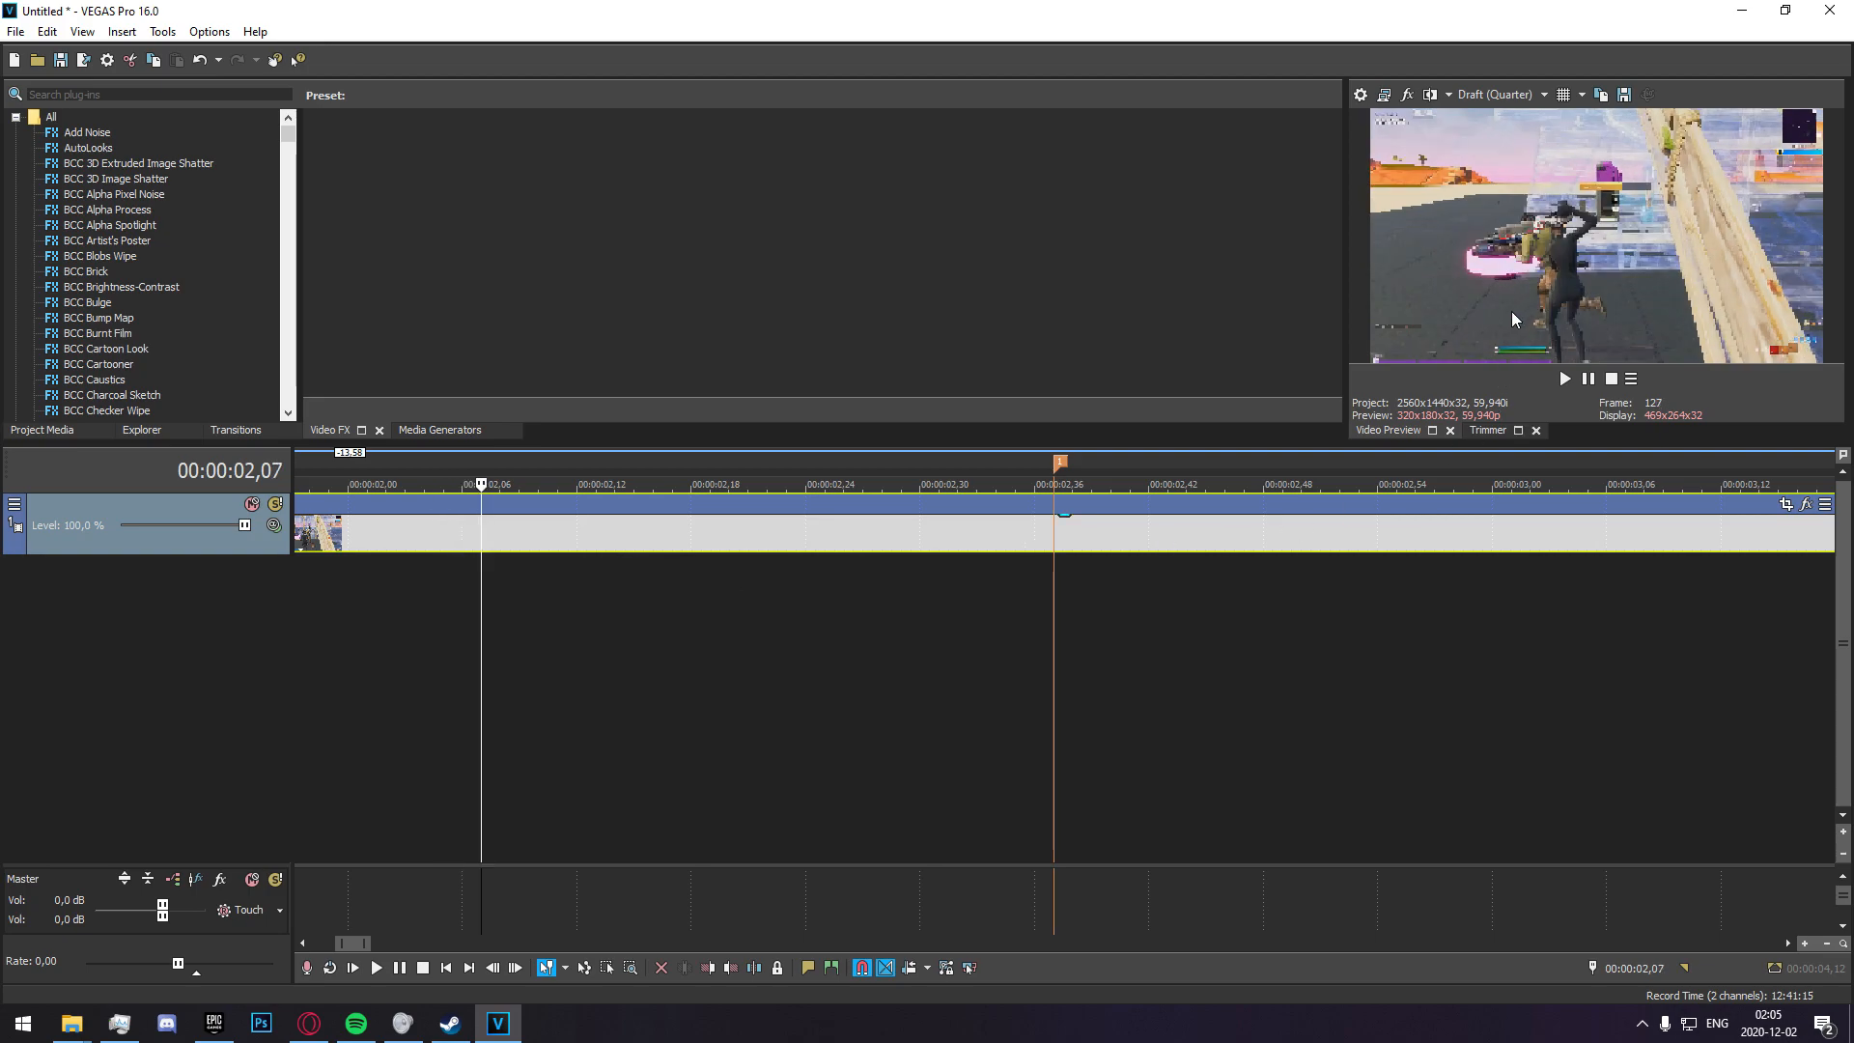
key(s)
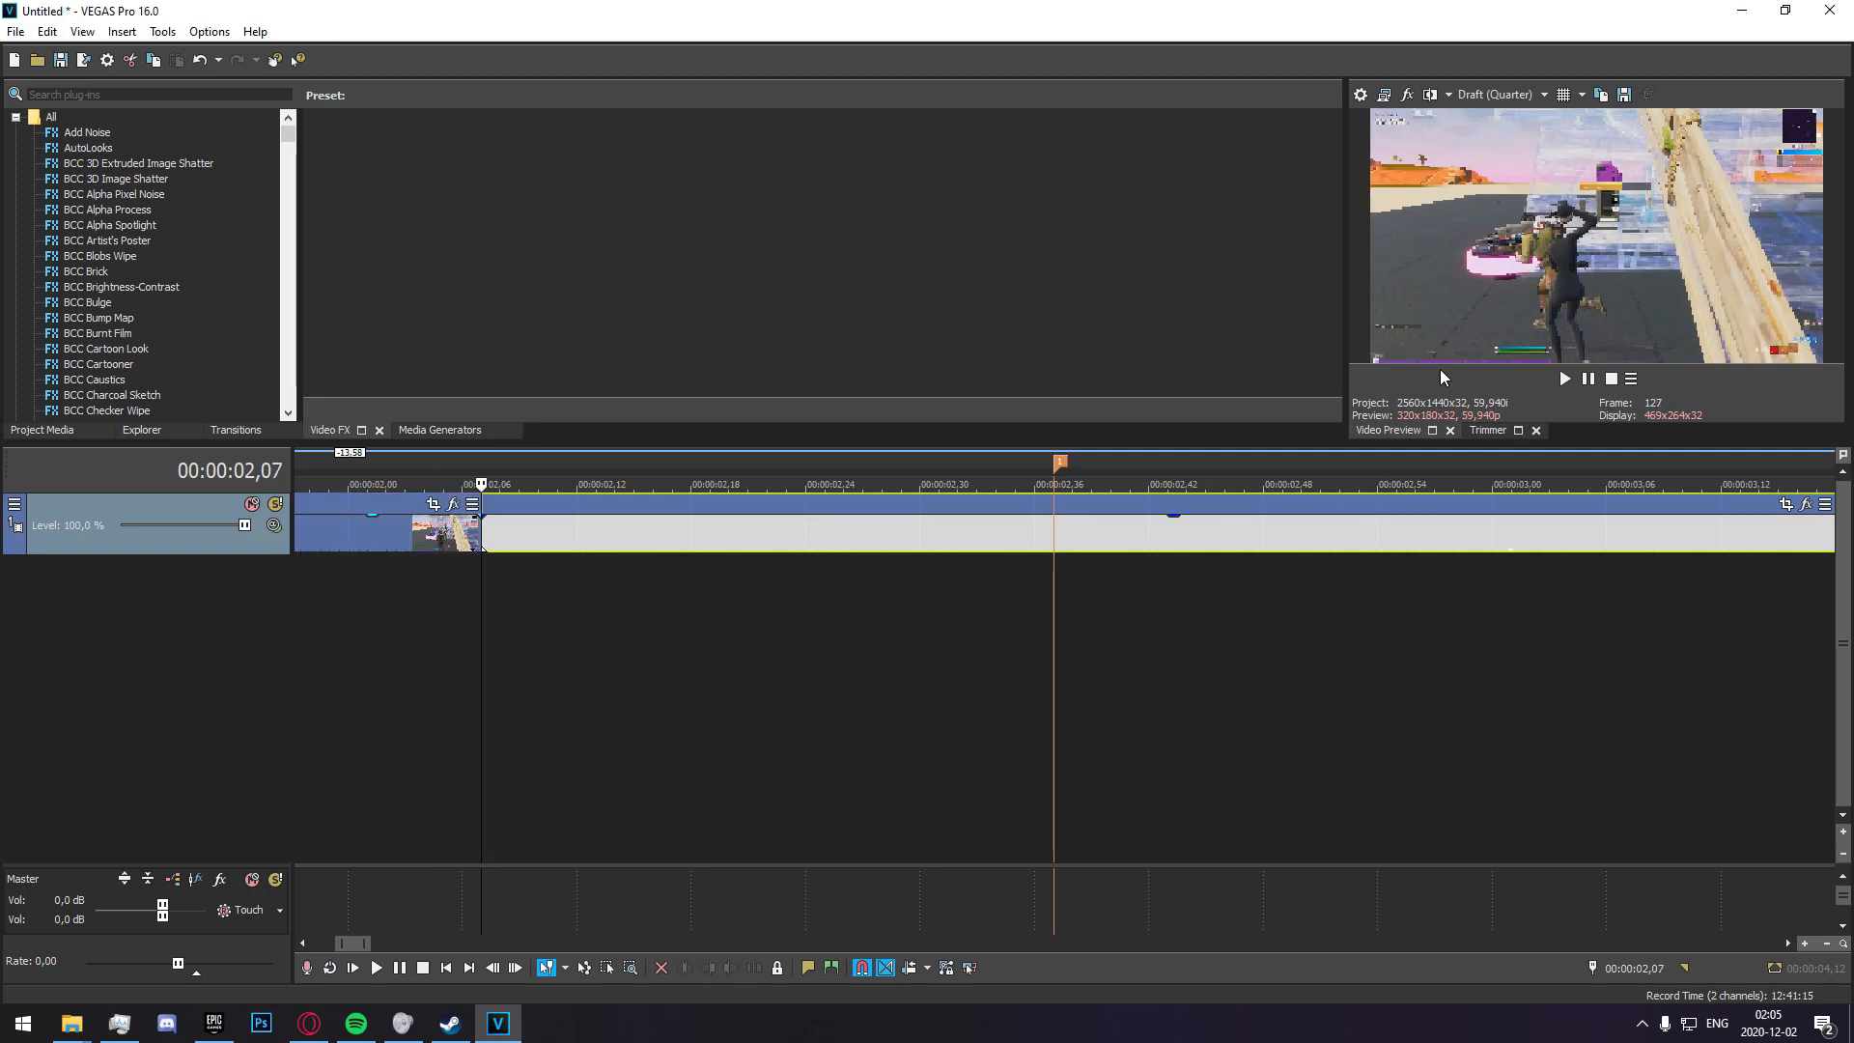
Insert a velocity envelope on the second clip, the one containing the marker.
click(618, 591)
mouse_move(857, 621)
mouse_down()
mouse_move(1017, 621)
mouse_move(952, 612)
mouse_move(1058, 600)
mouse_move(484, 619)
mouse_move(1049, 606)
mouse_up()
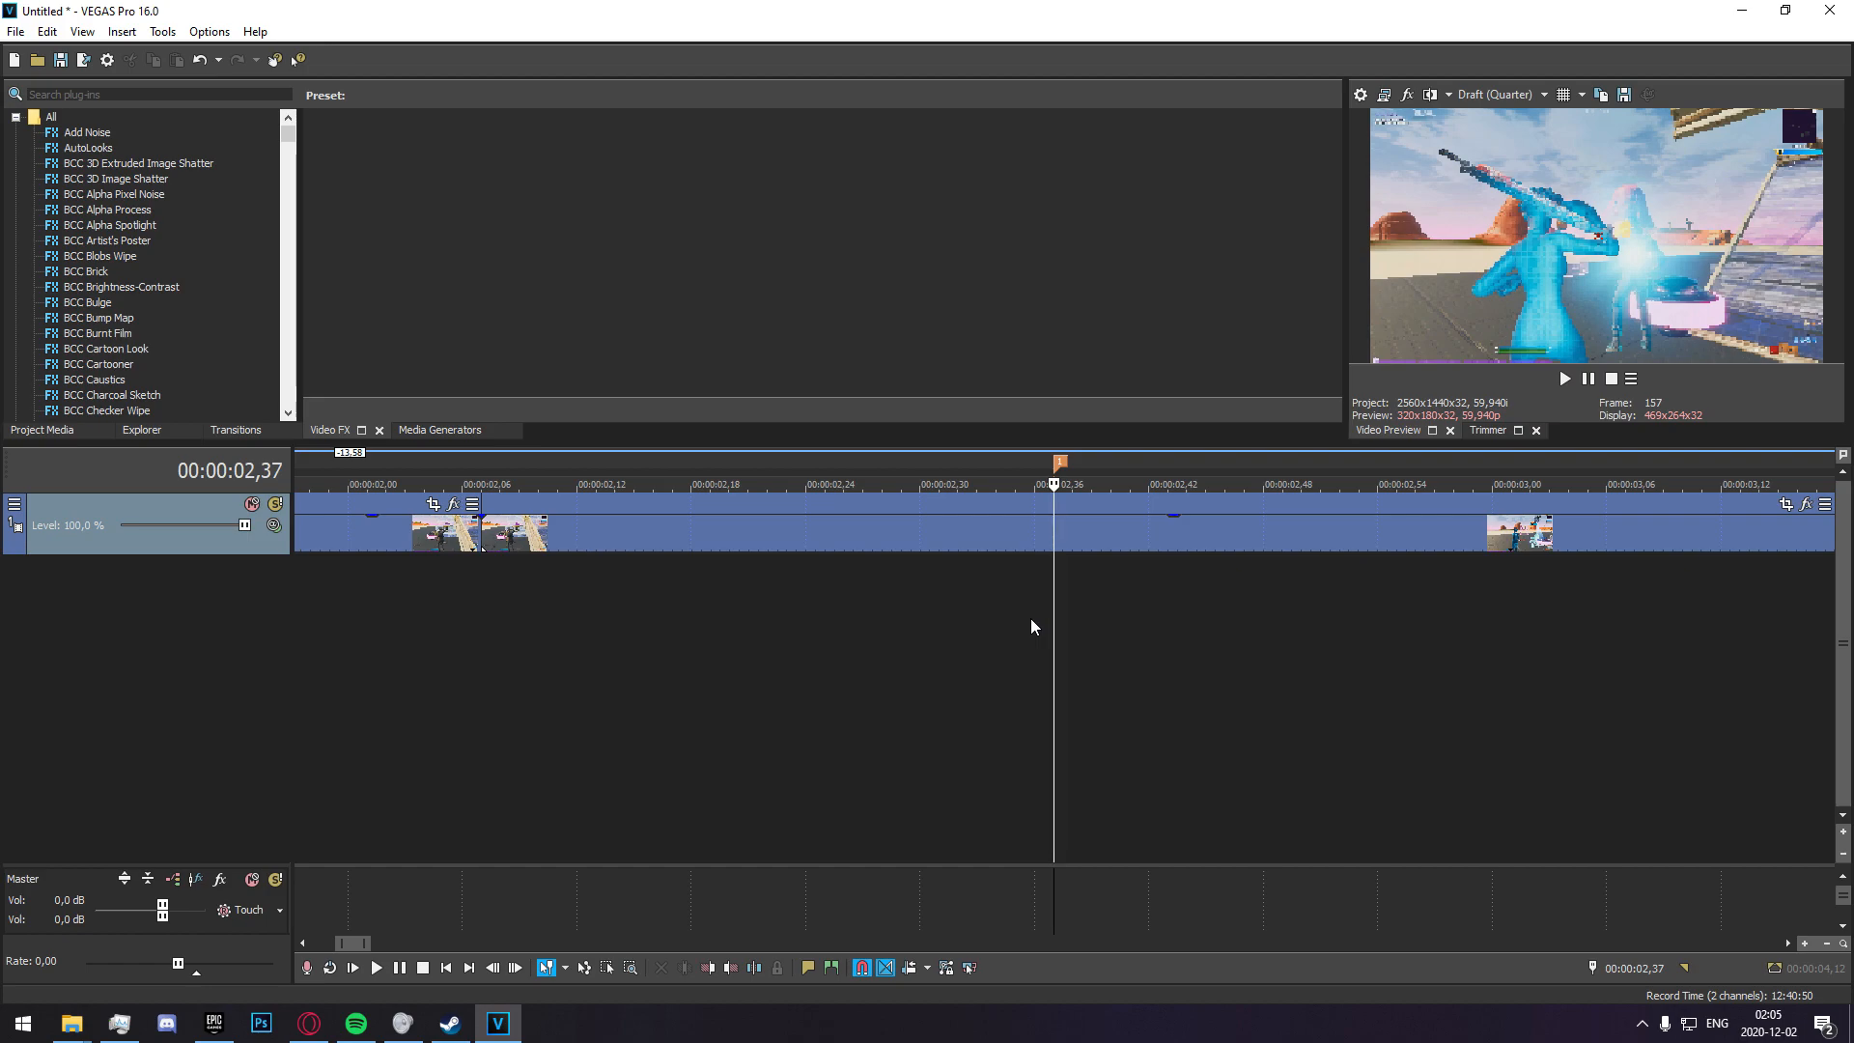
scroll(657, 613, down, 3)
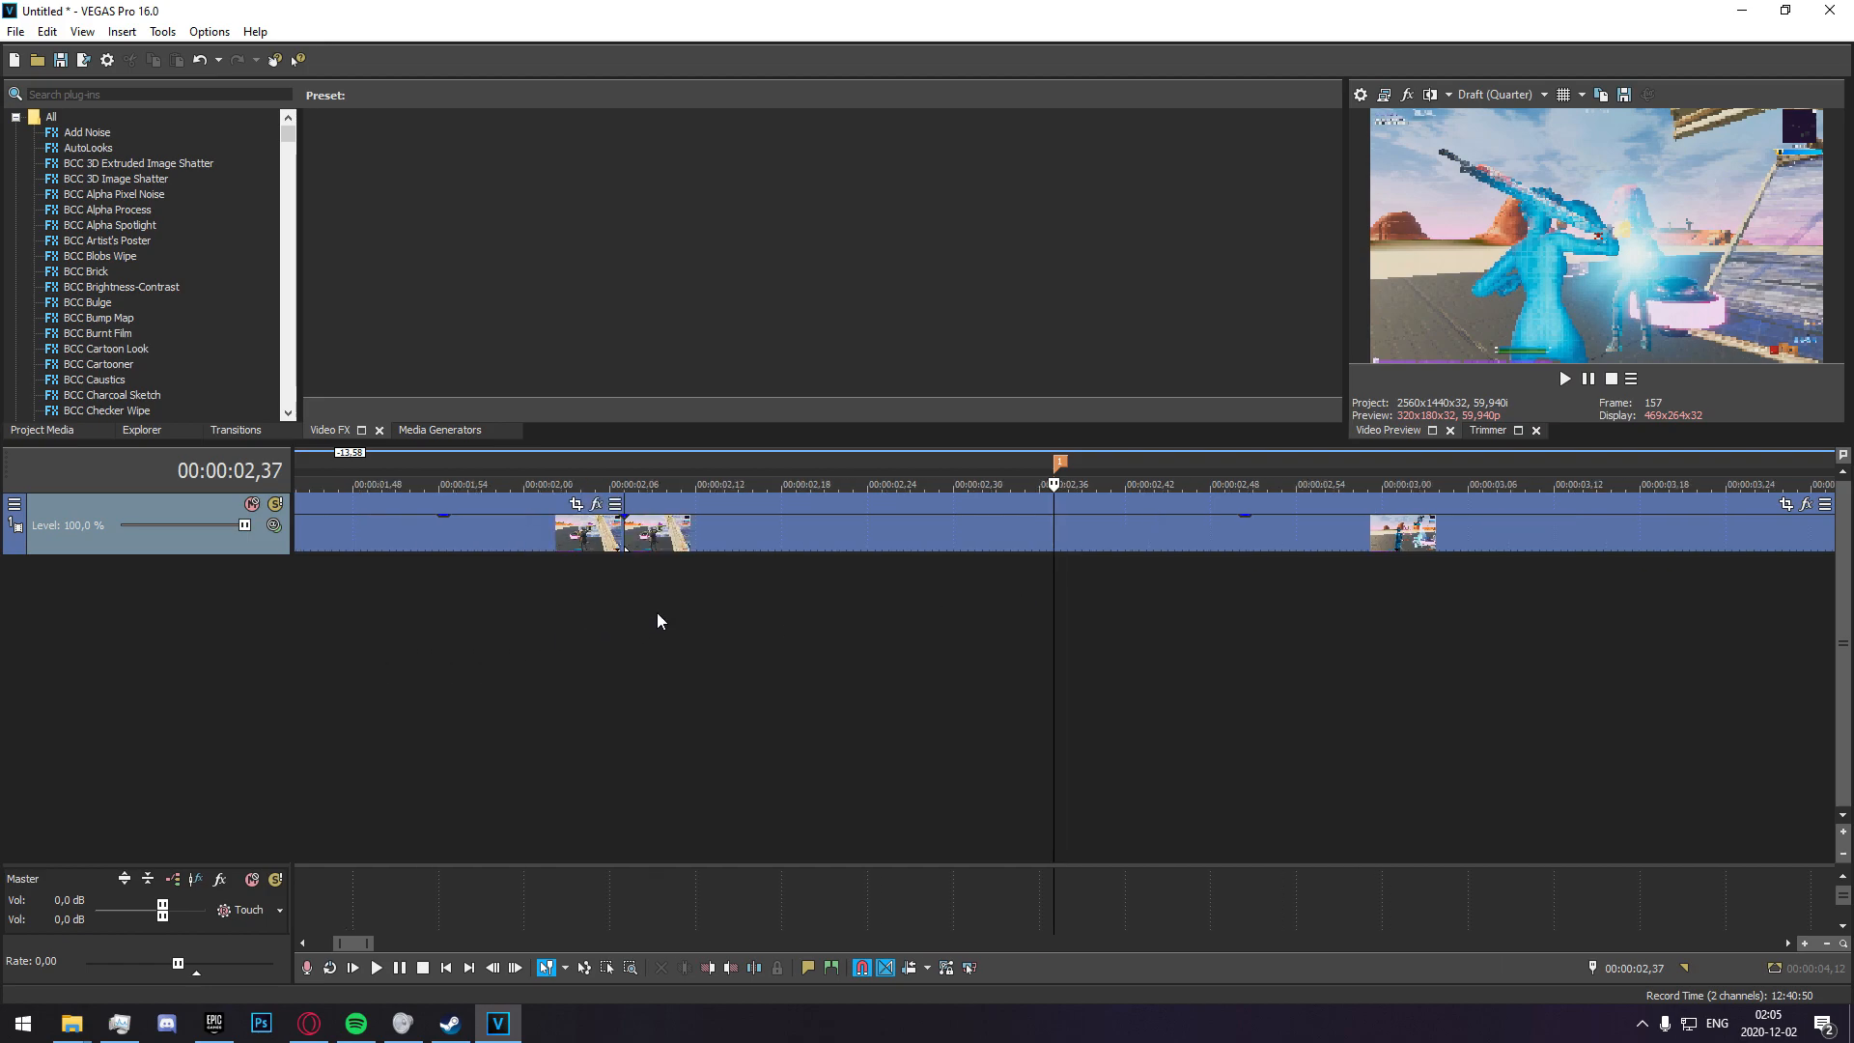
right_click(998, 541)
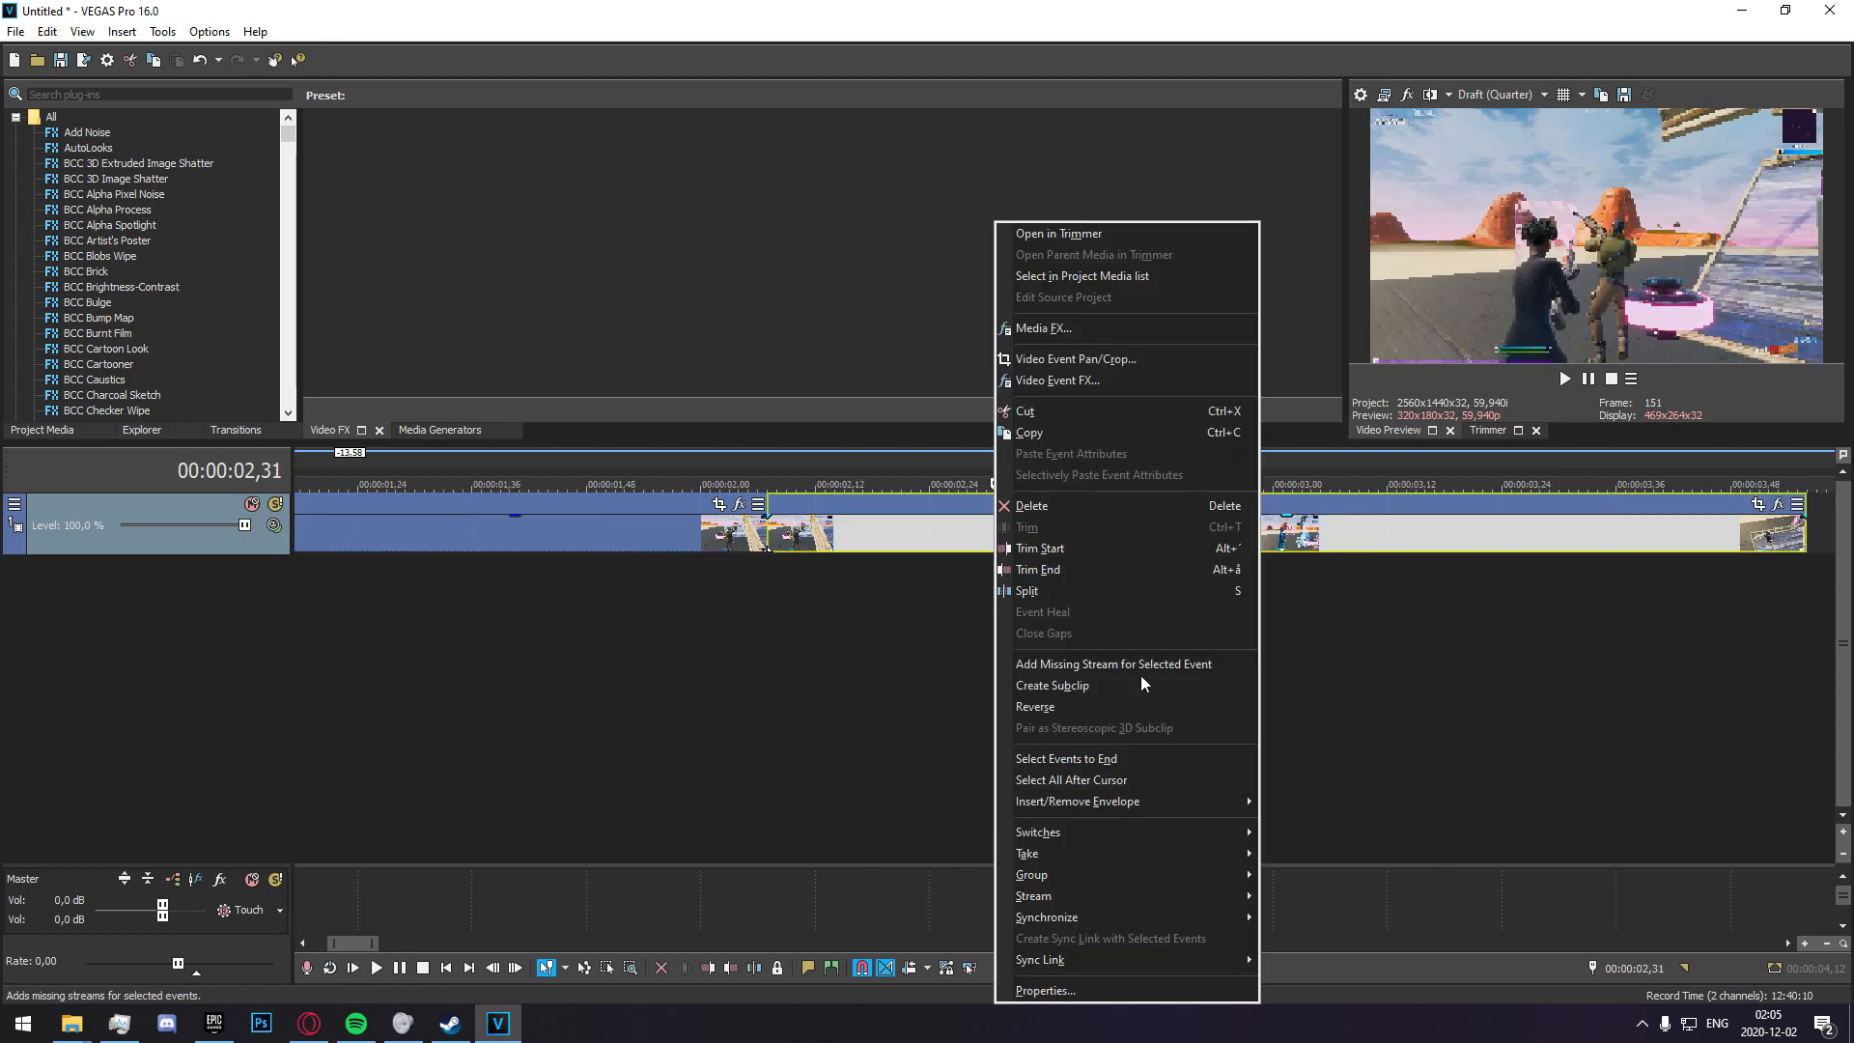
mouse_move(1178, 803)
click(1298, 802)
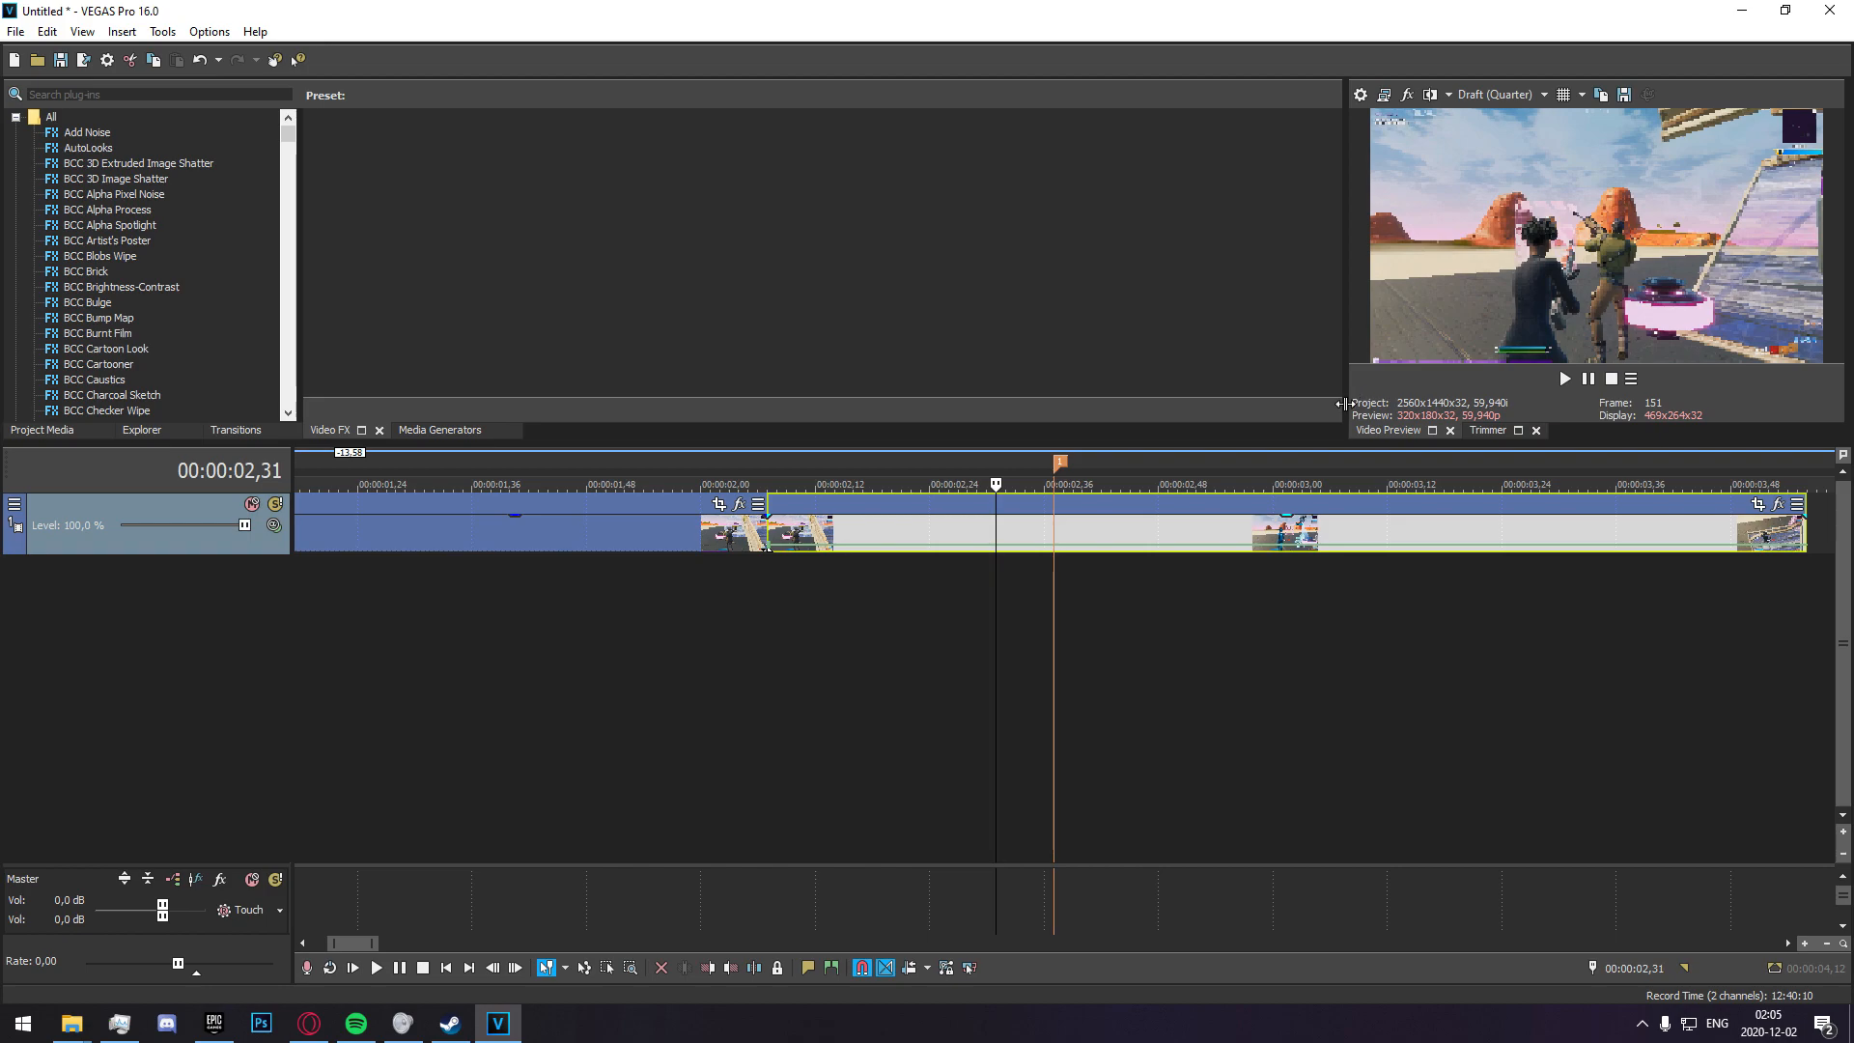
Add a velocity envelope point shortly after the second clip's start, at 00:00:02,12.
click(769, 579)
scroll(785, 568, up, 3)
scroll(984, 641, down, 4)
scroll(984, 641, up, 3)
key(Right)
key(Right)
key(Right)
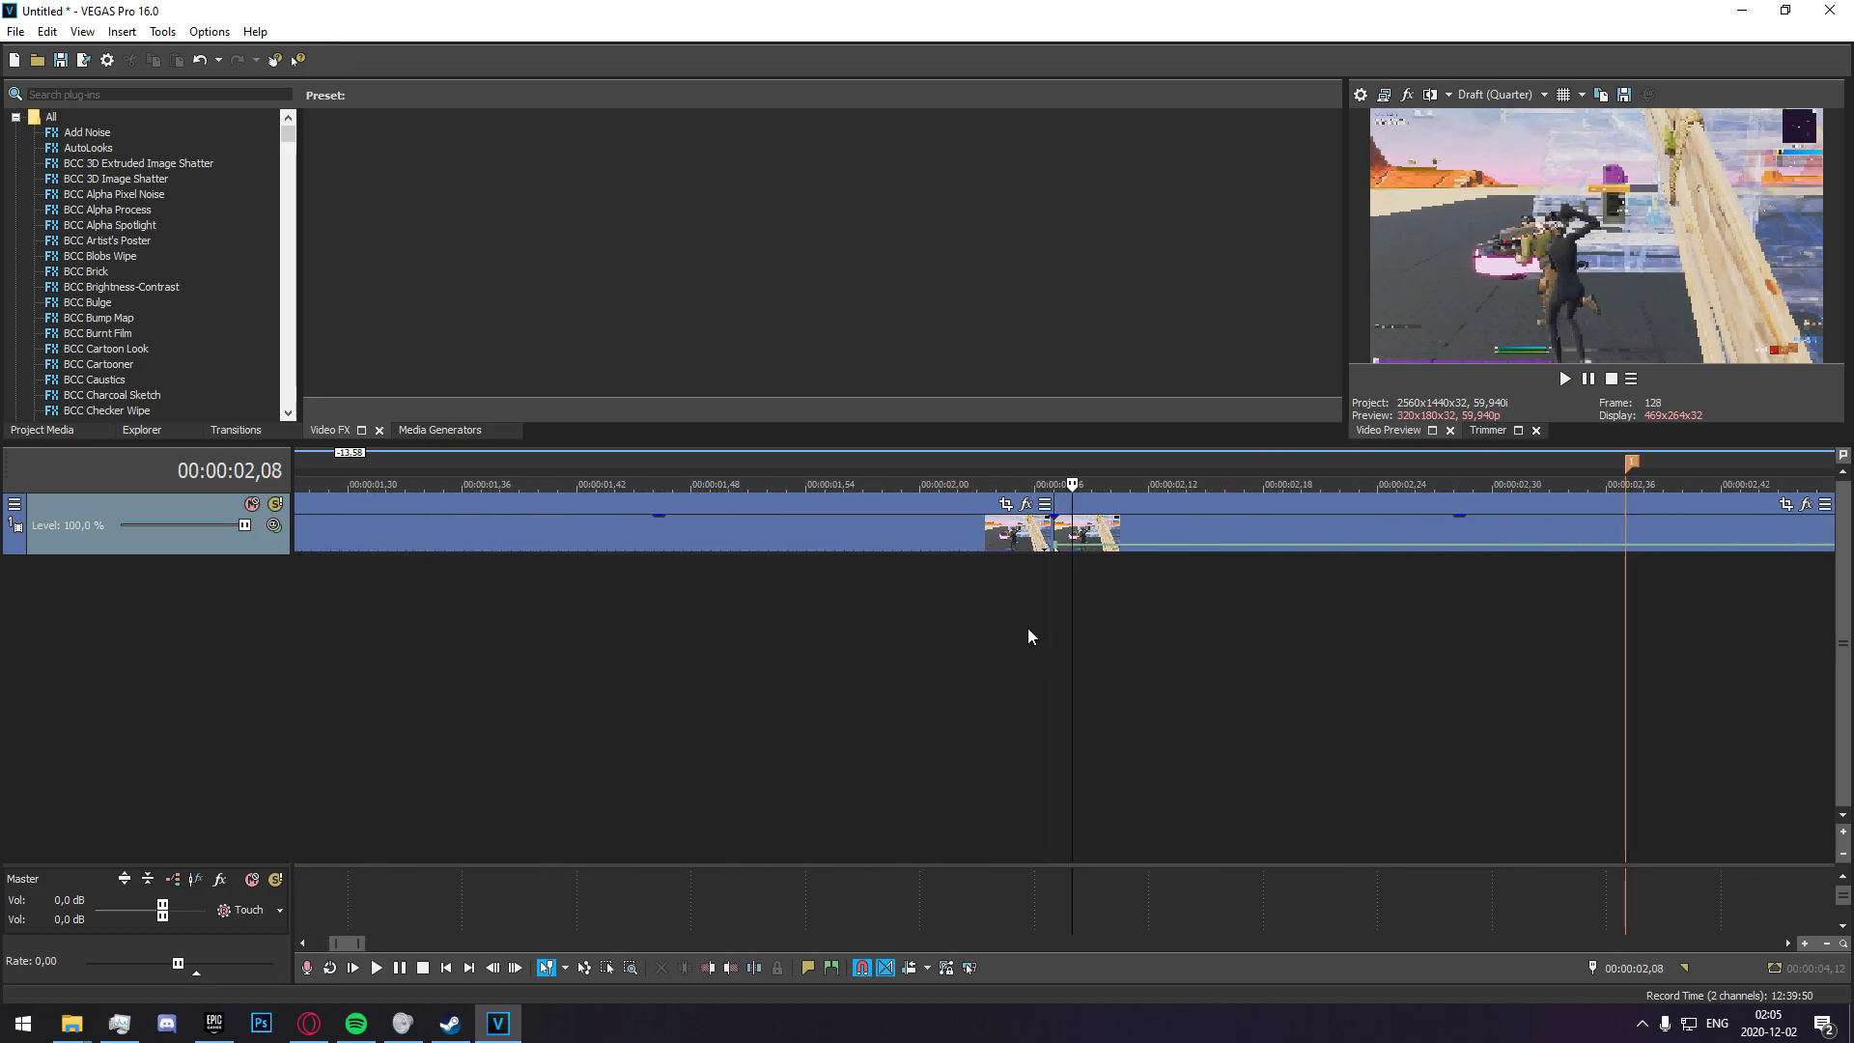
click(1146, 556)
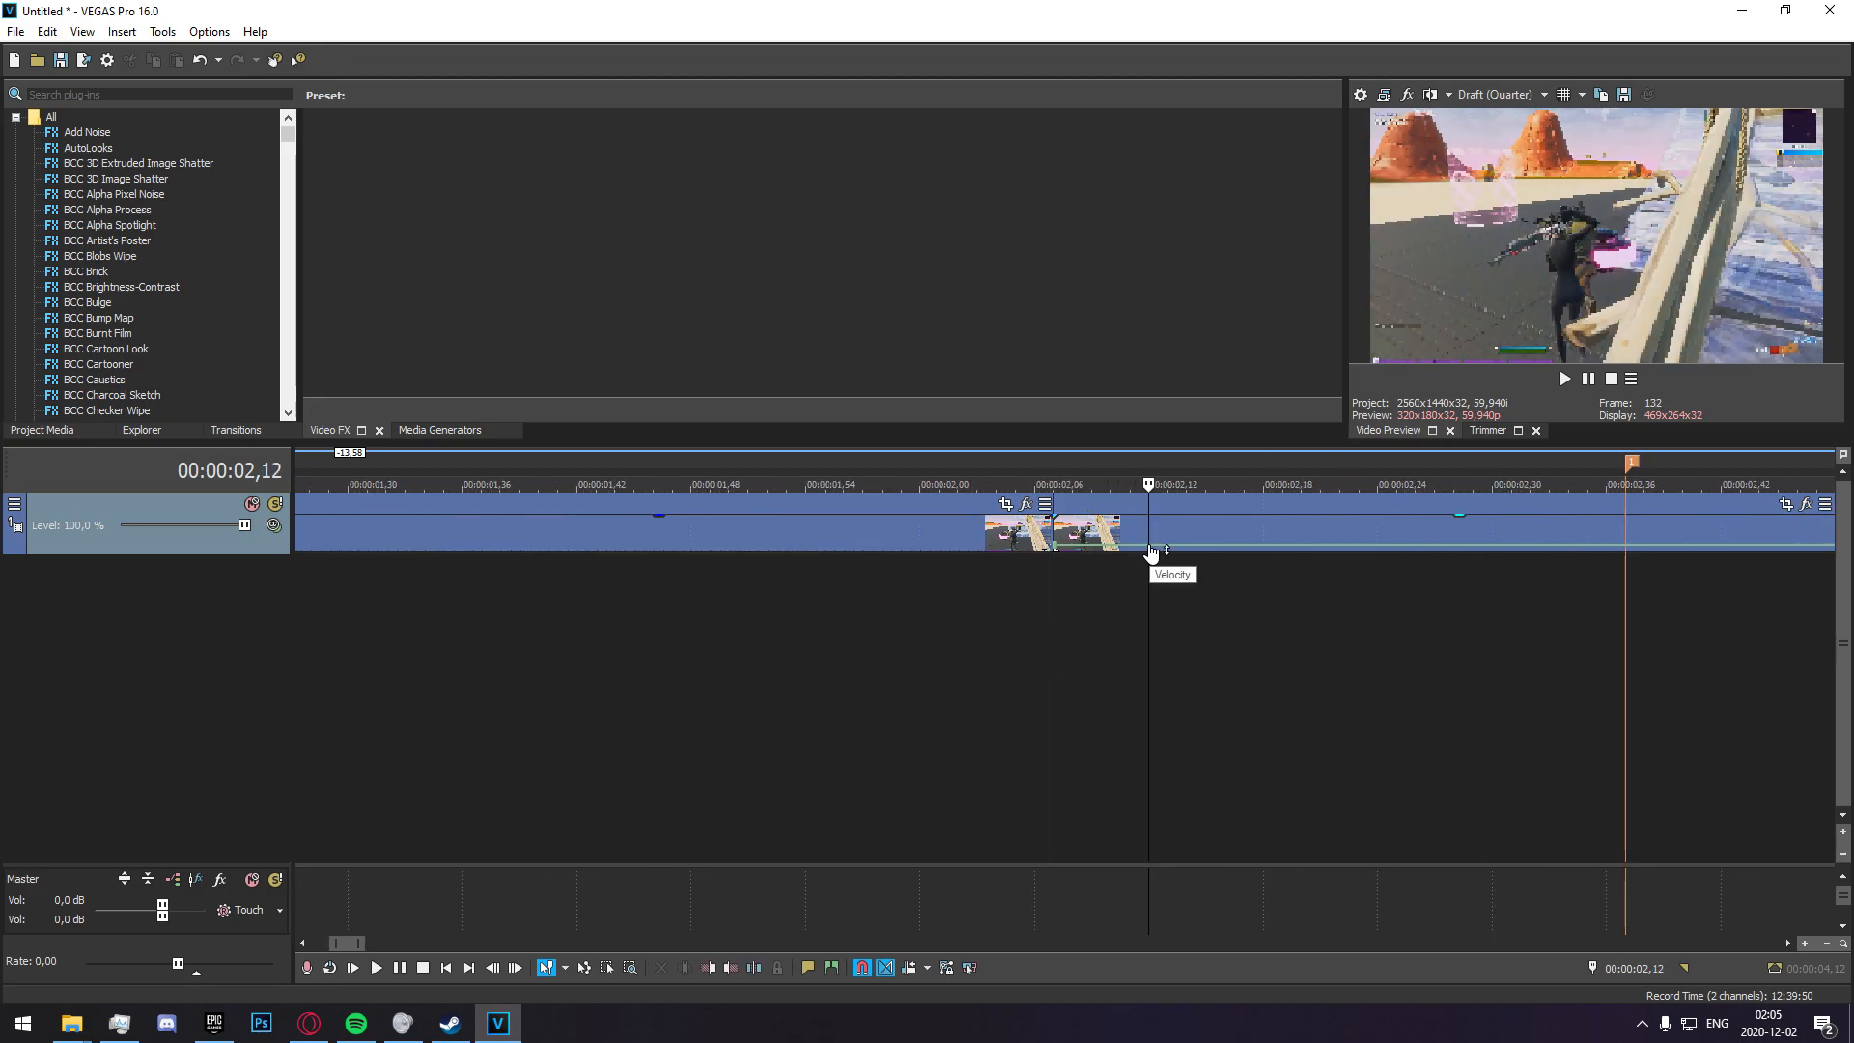
right_click(1149, 547)
click(1207, 196)
Add another velocity envelope point a few frames before the marker, at 00:00:02,30.
scroll(1183, 645, down, 4)
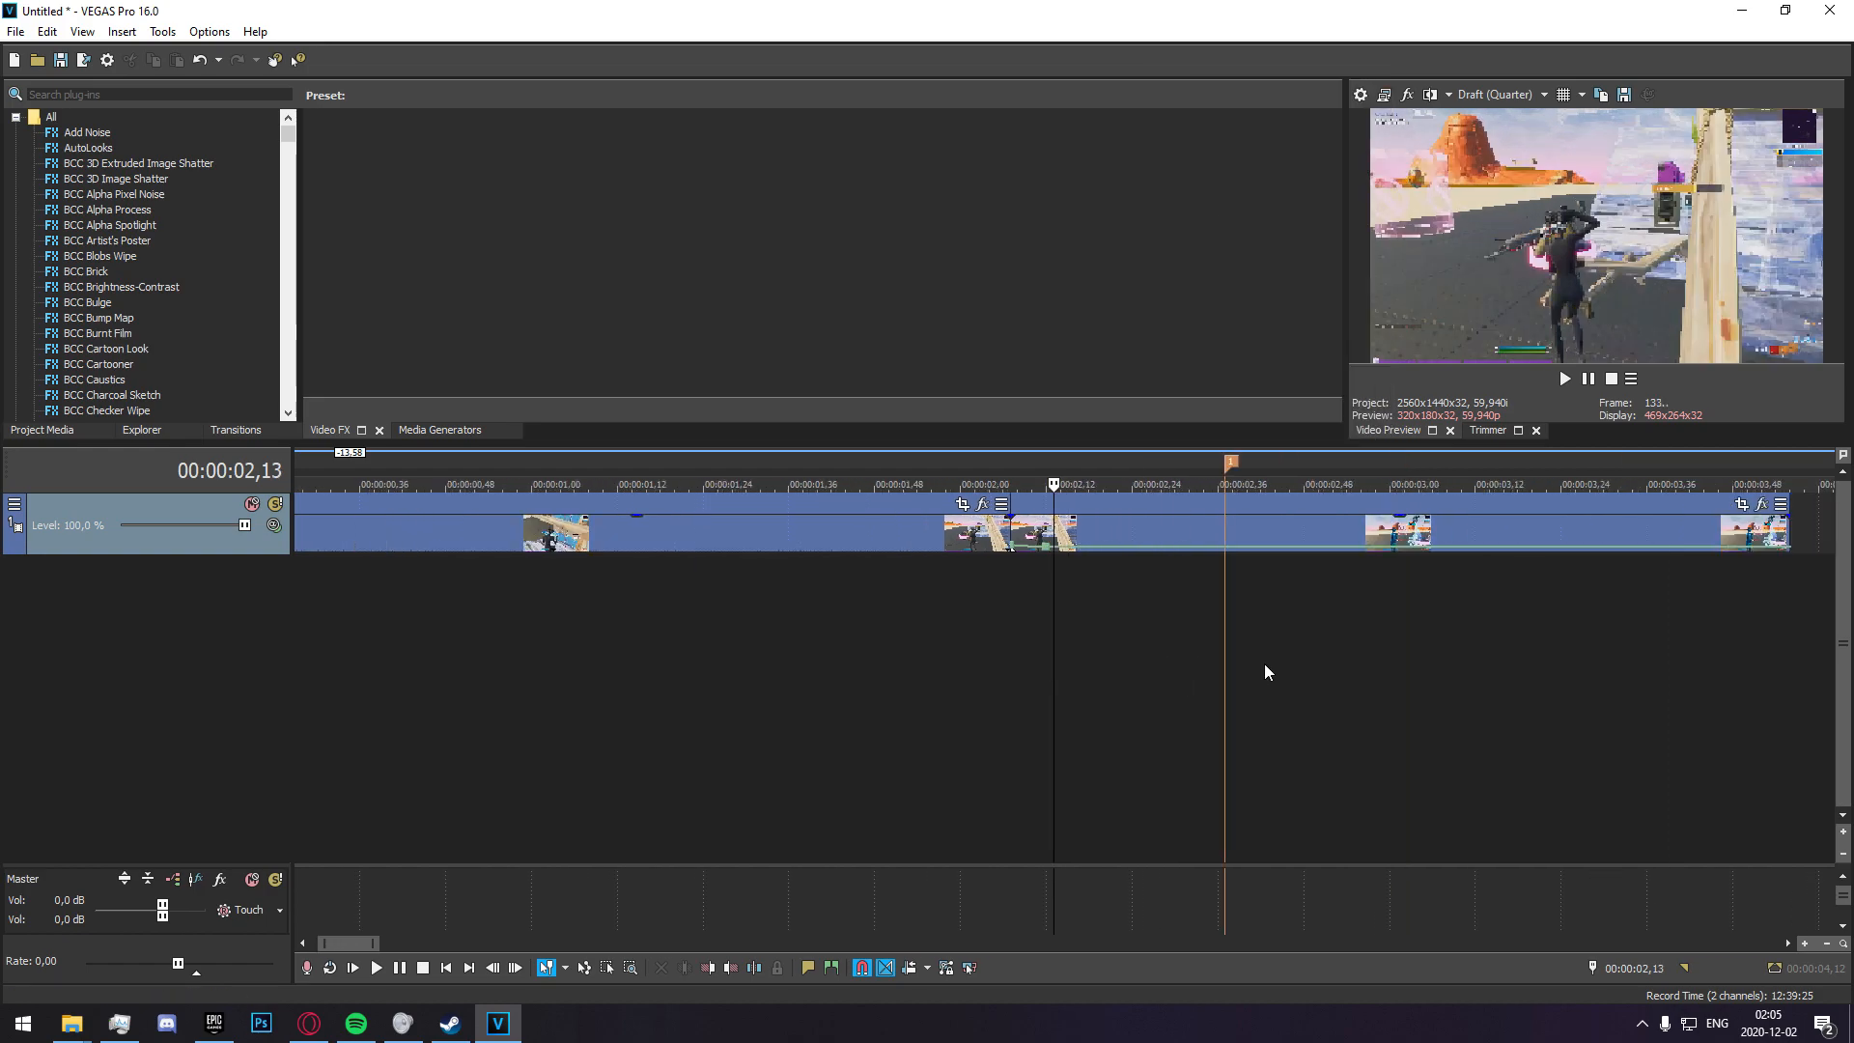
click(1226, 539)
scroll(1225, 646, up, 4)
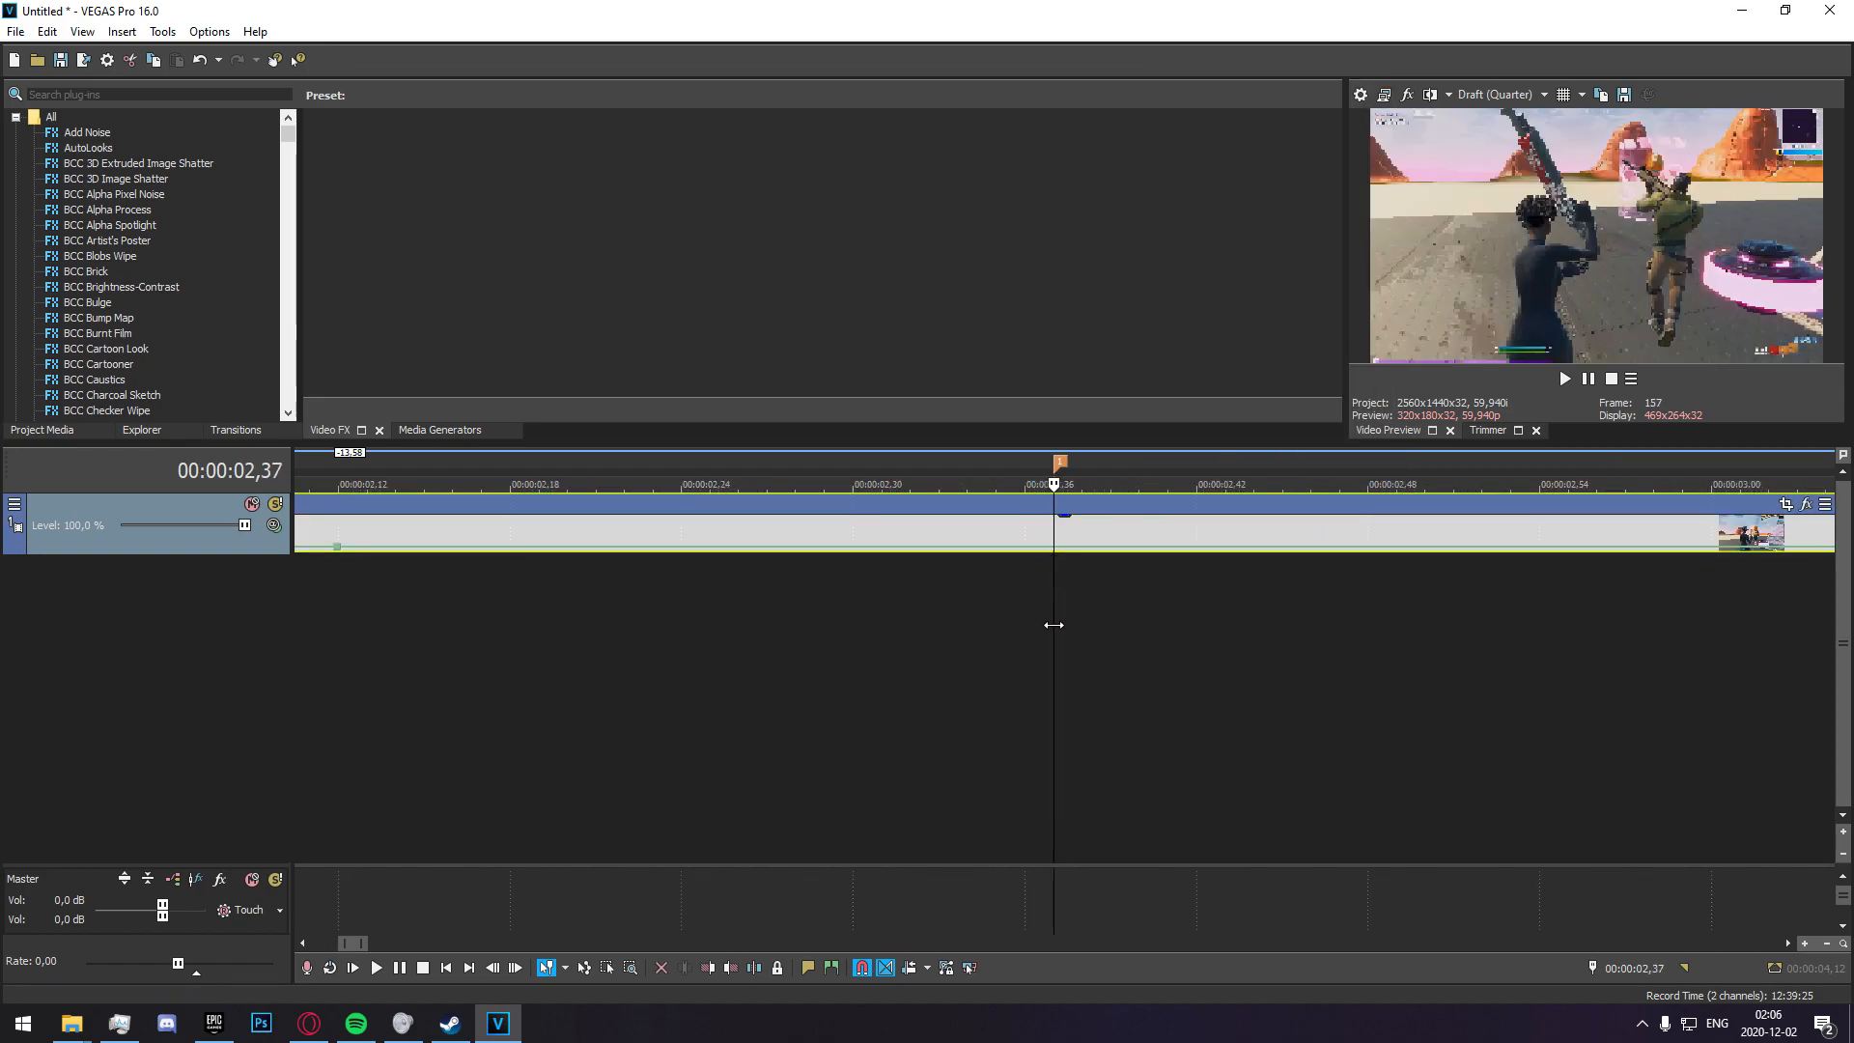
key(Left)
key(Left)
key(Left)
key(Left)
key(Left)
key(Left)
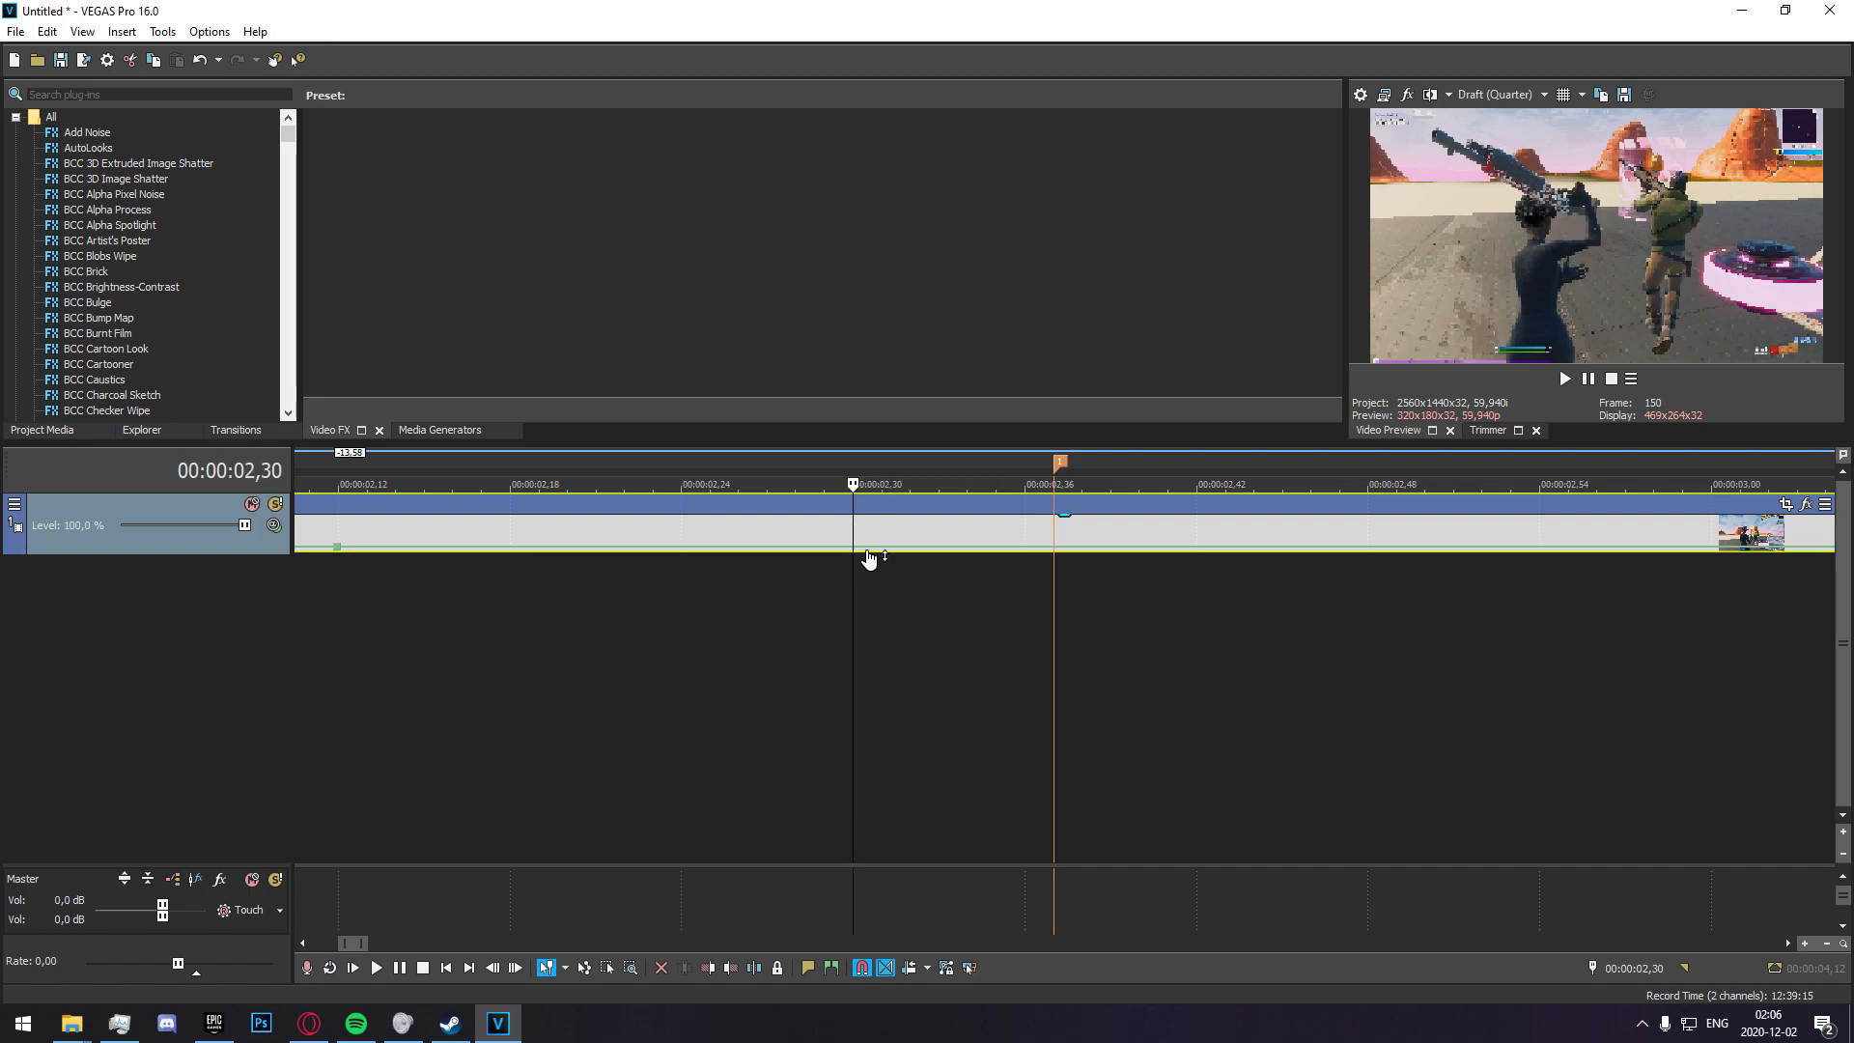
Add a velocity point at the marker and raise it to above 400 % so the clip speeds up into the shot.
click(1056, 531)
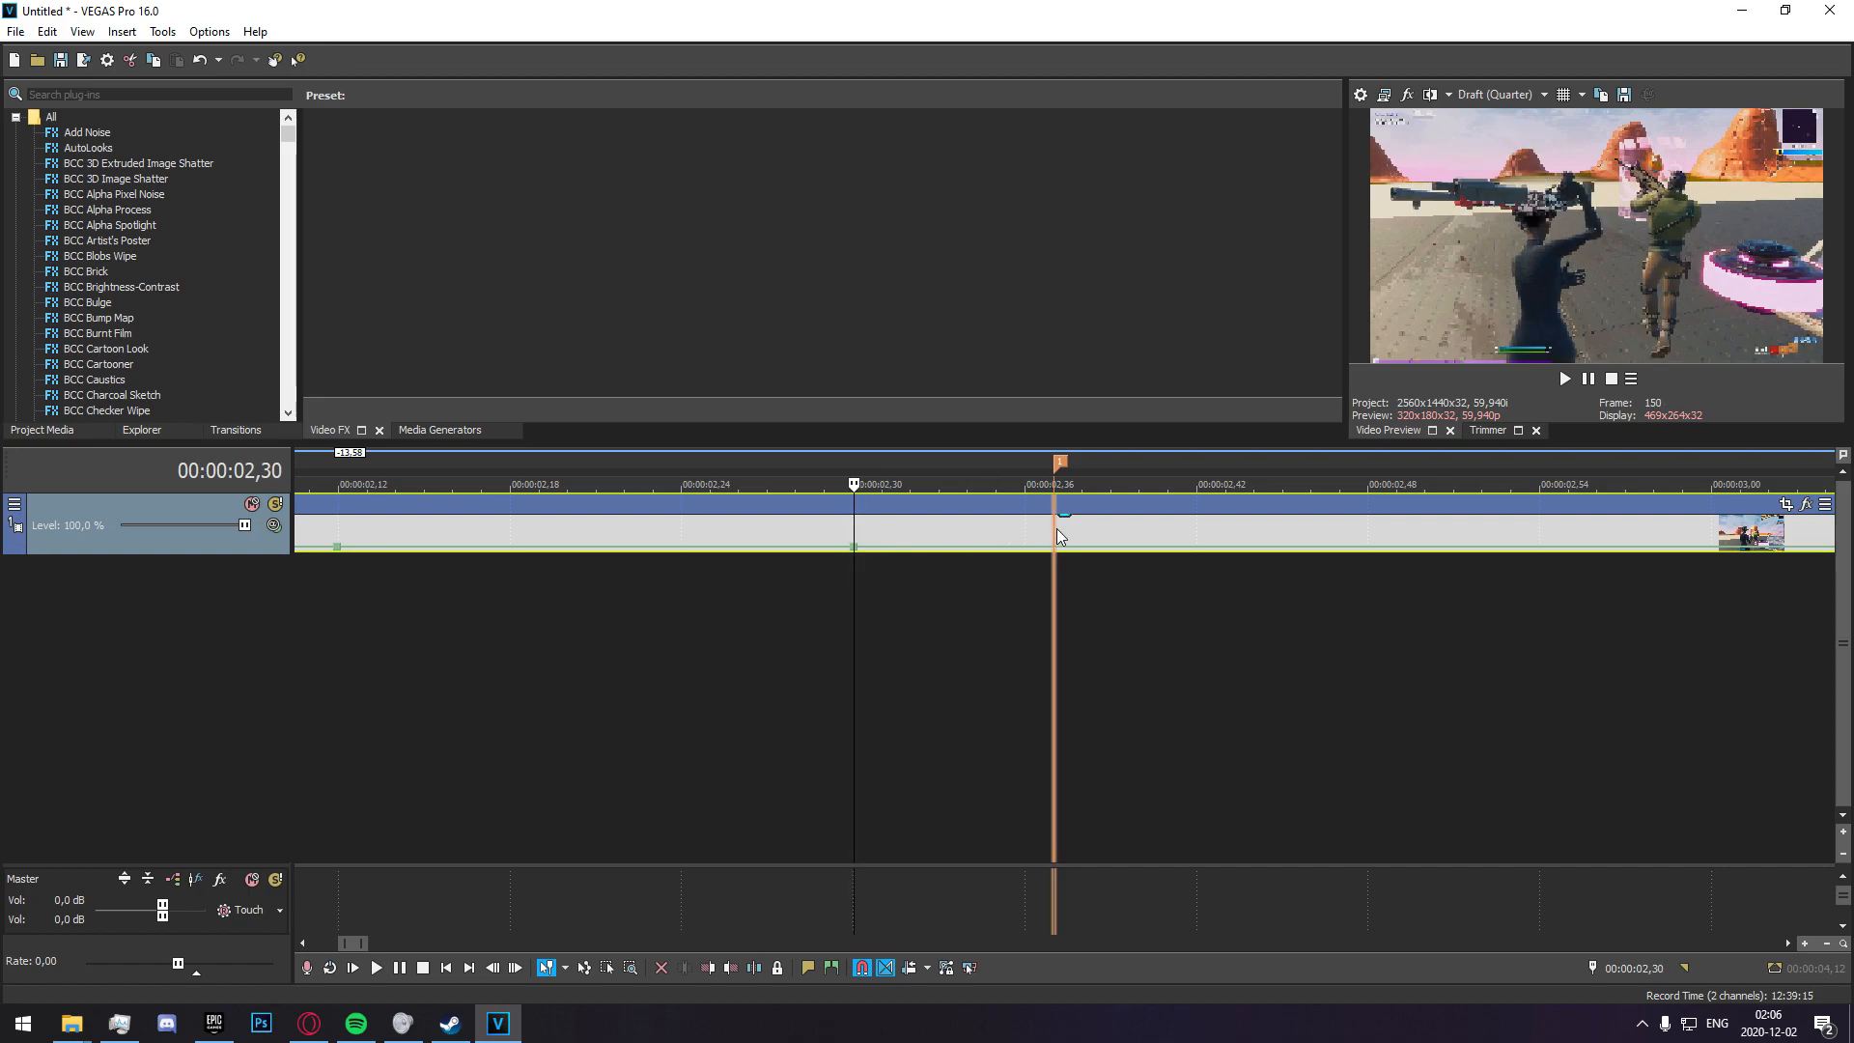
drag(1055, 555, 1056, 541)
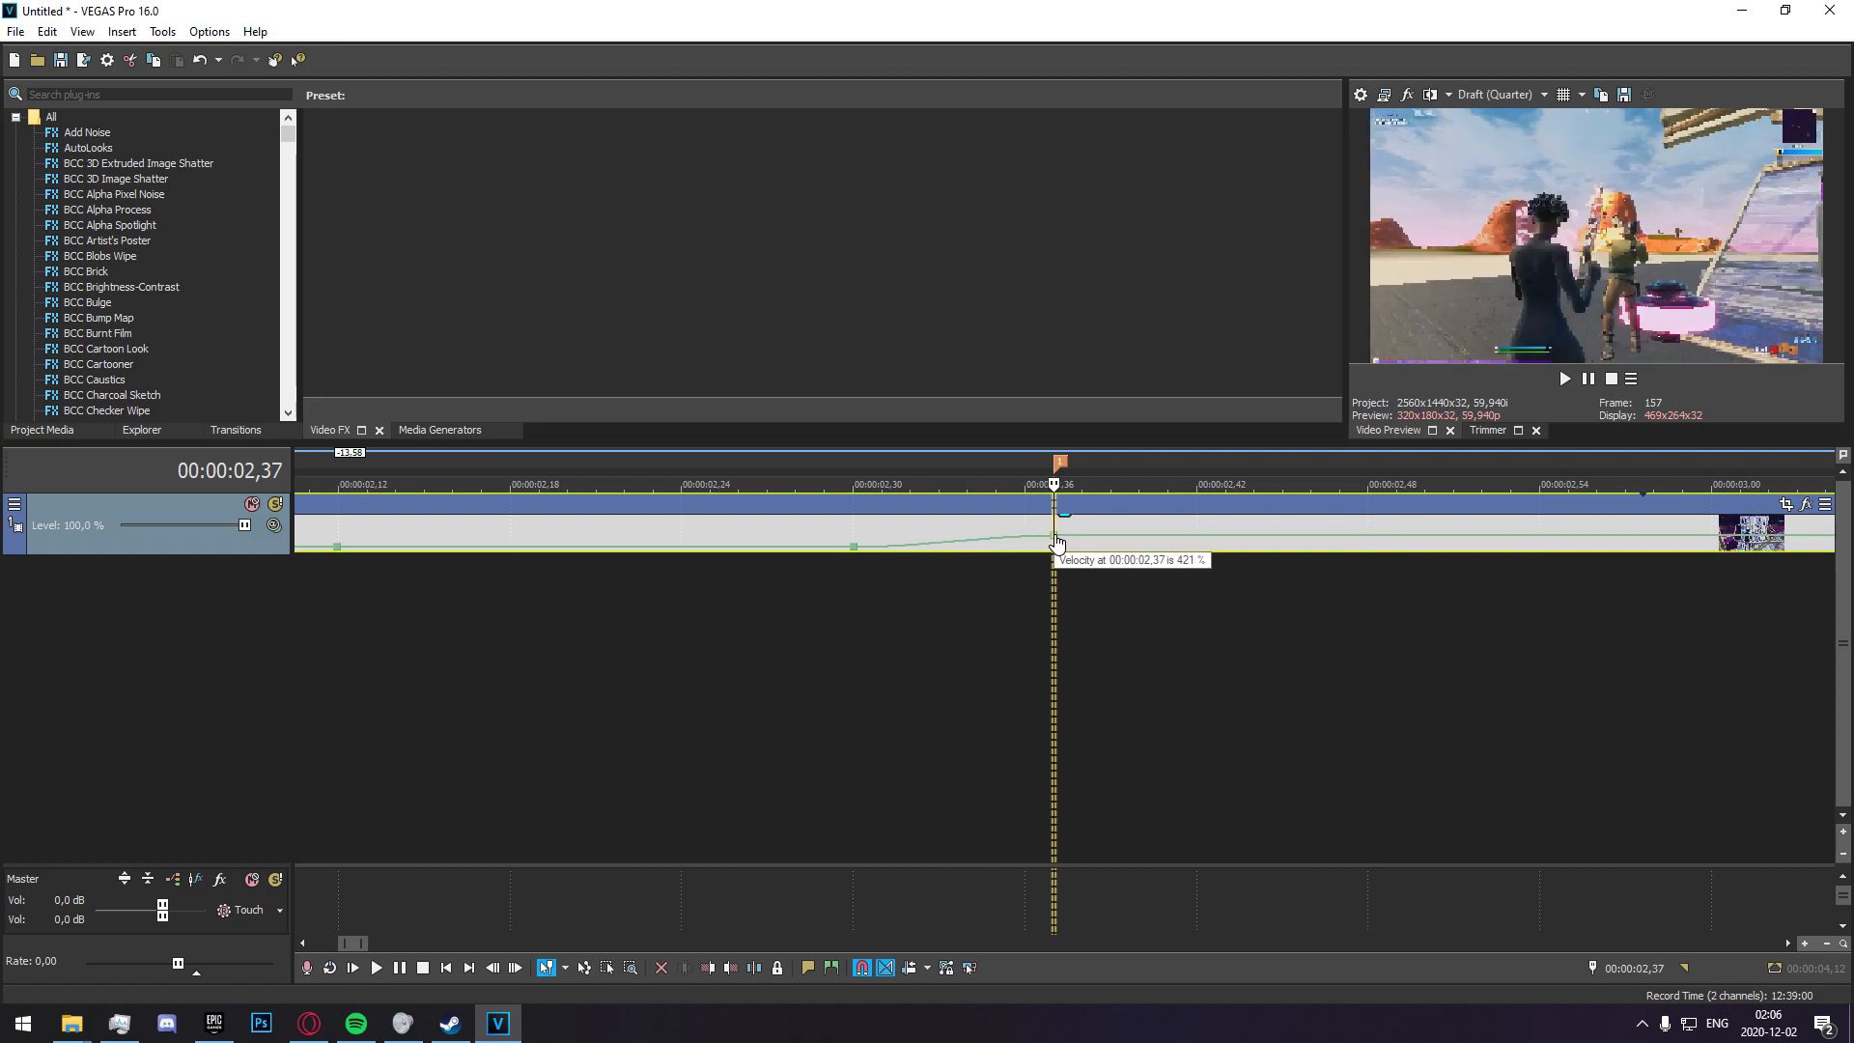
drag(1056, 541, 1056, 541)
Add a velocity point right after the marker at 00:00:02,38 and drop it back to the original speed level.
click(1070, 548)
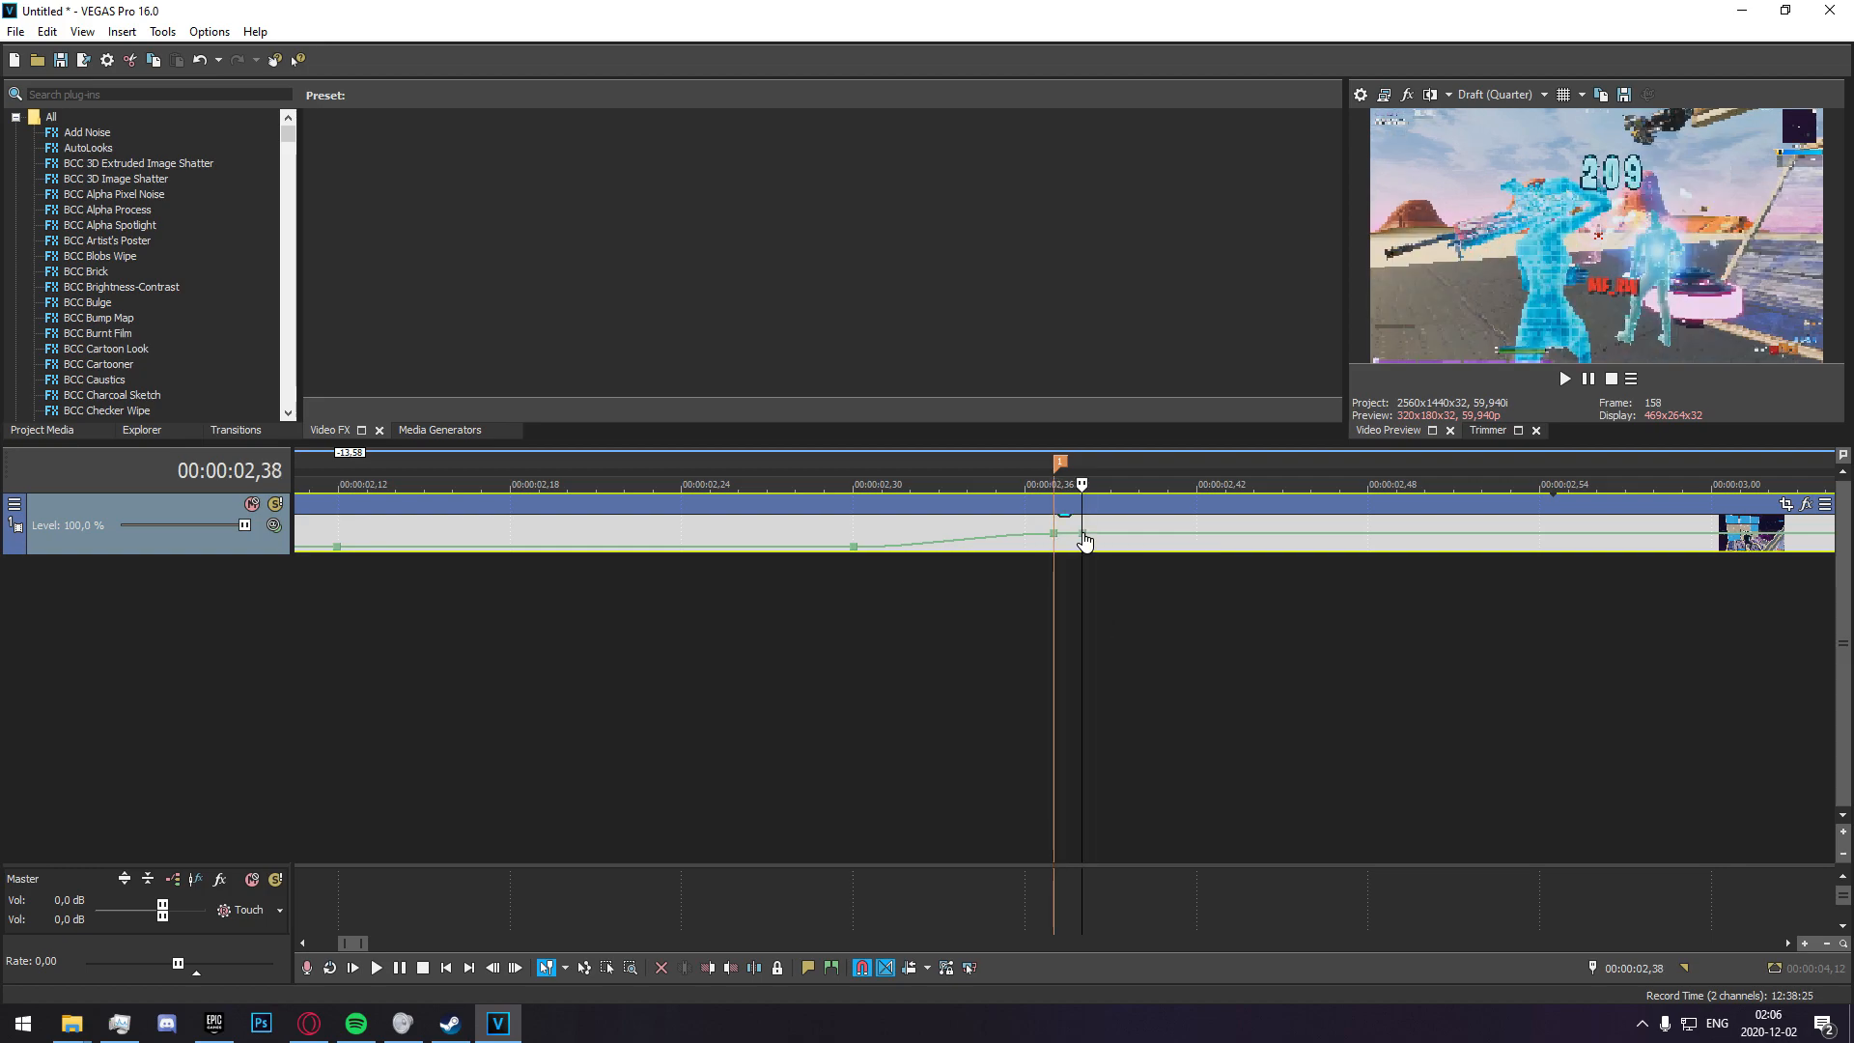
right_click(1083, 533)
click(1163, 628)
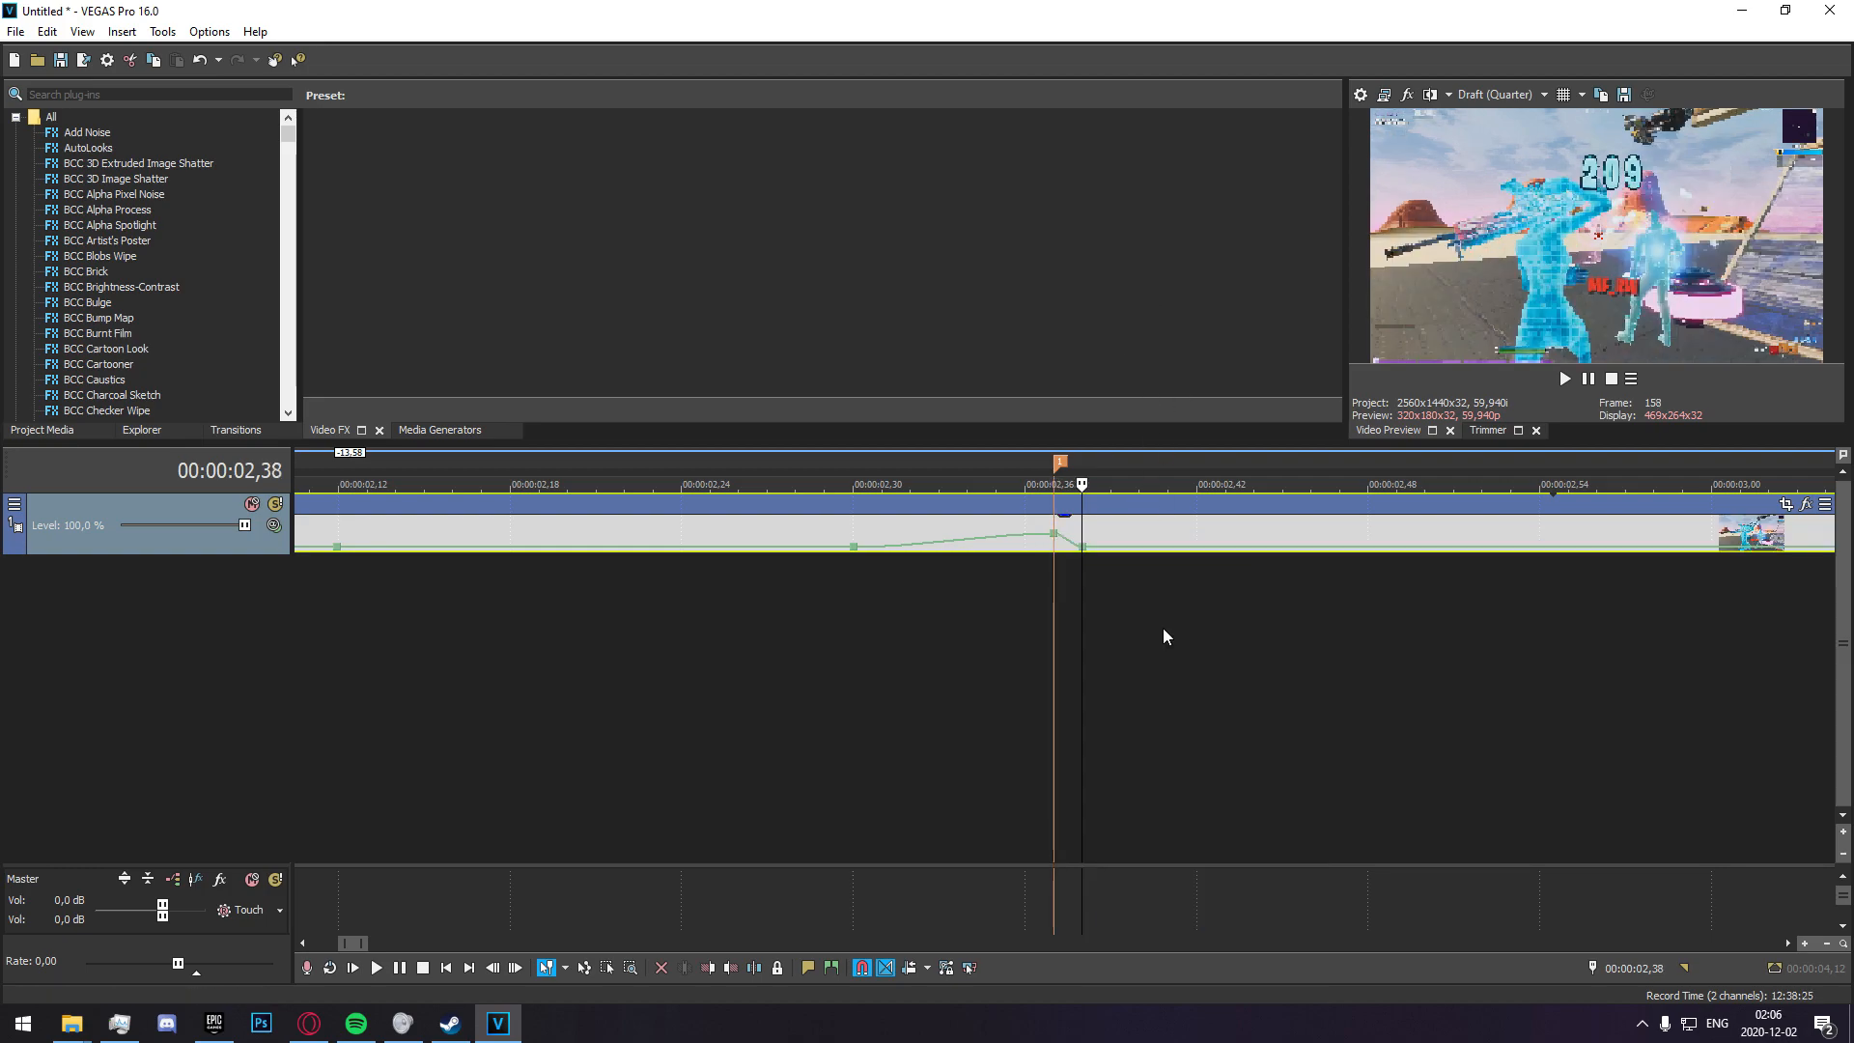
Play back the section around the marker to review the speed ramp into the shot.
scroll(1163, 628, down, 6)
scroll(784, 599, up, 3)
drag(1139, 609, 732, 606)
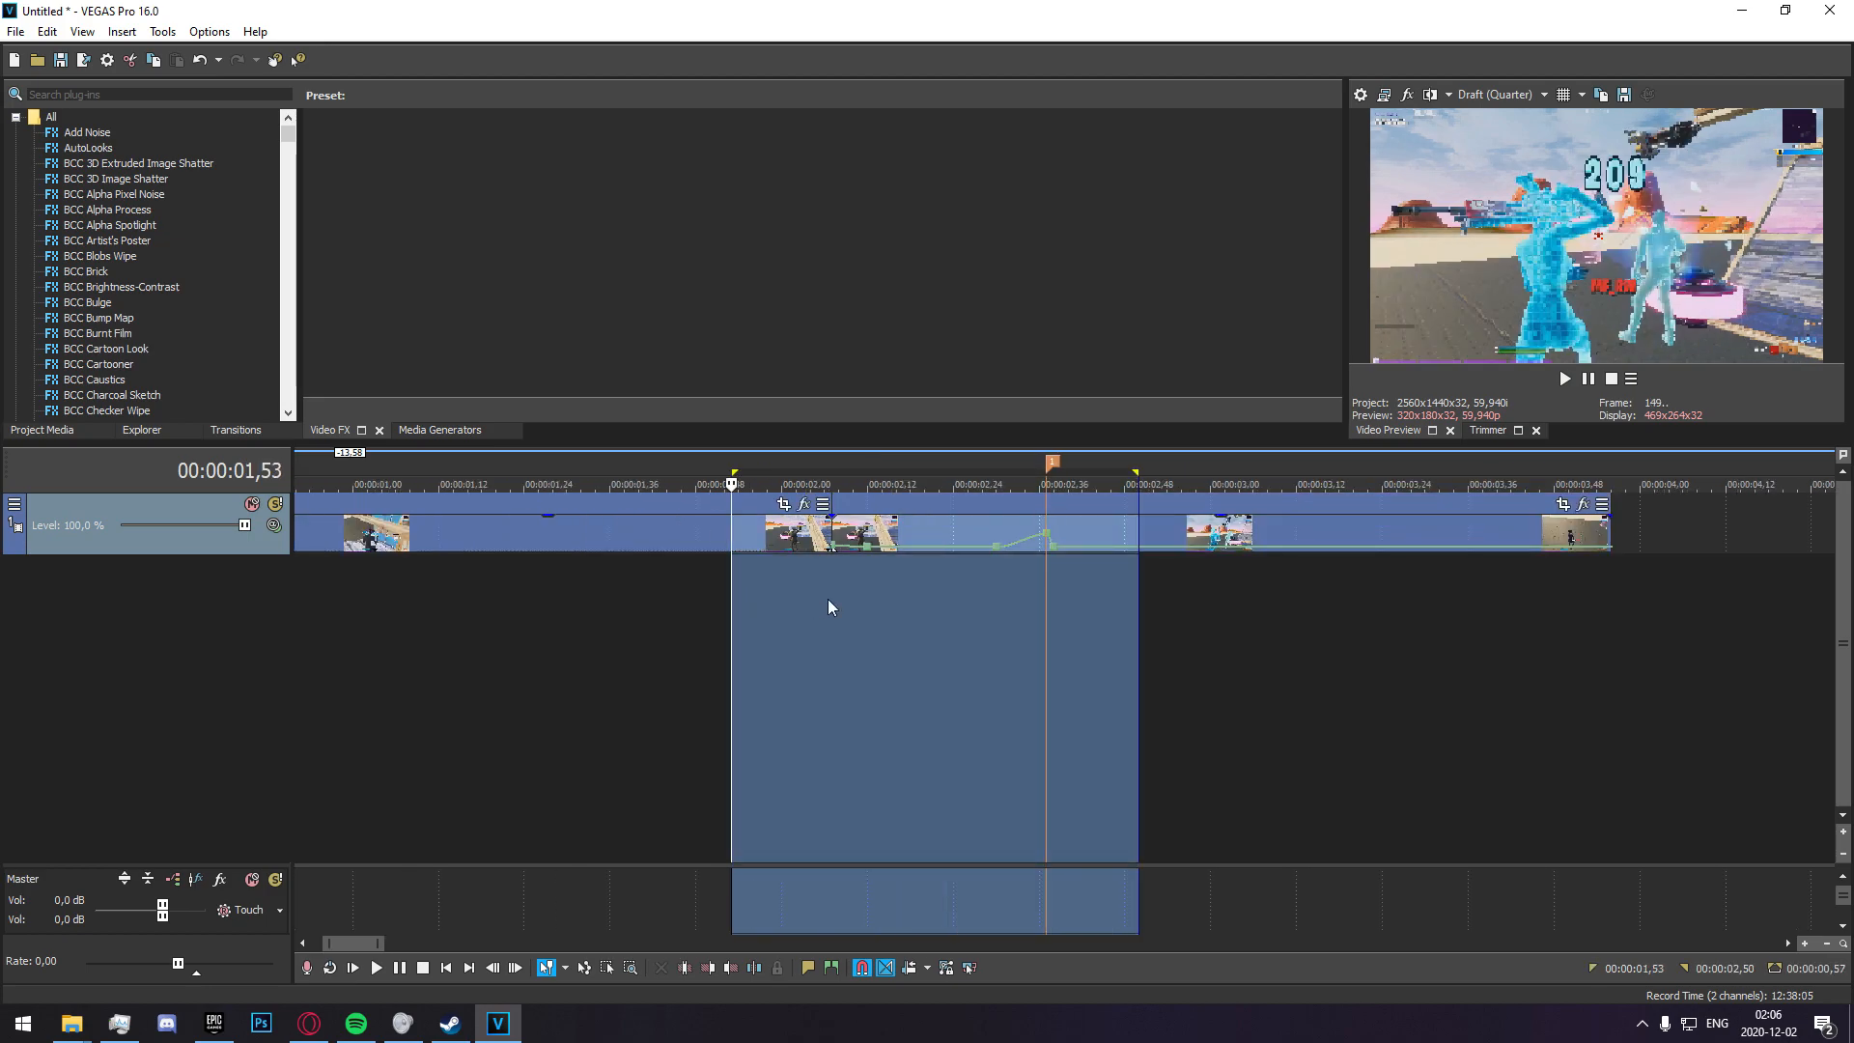
key(space)
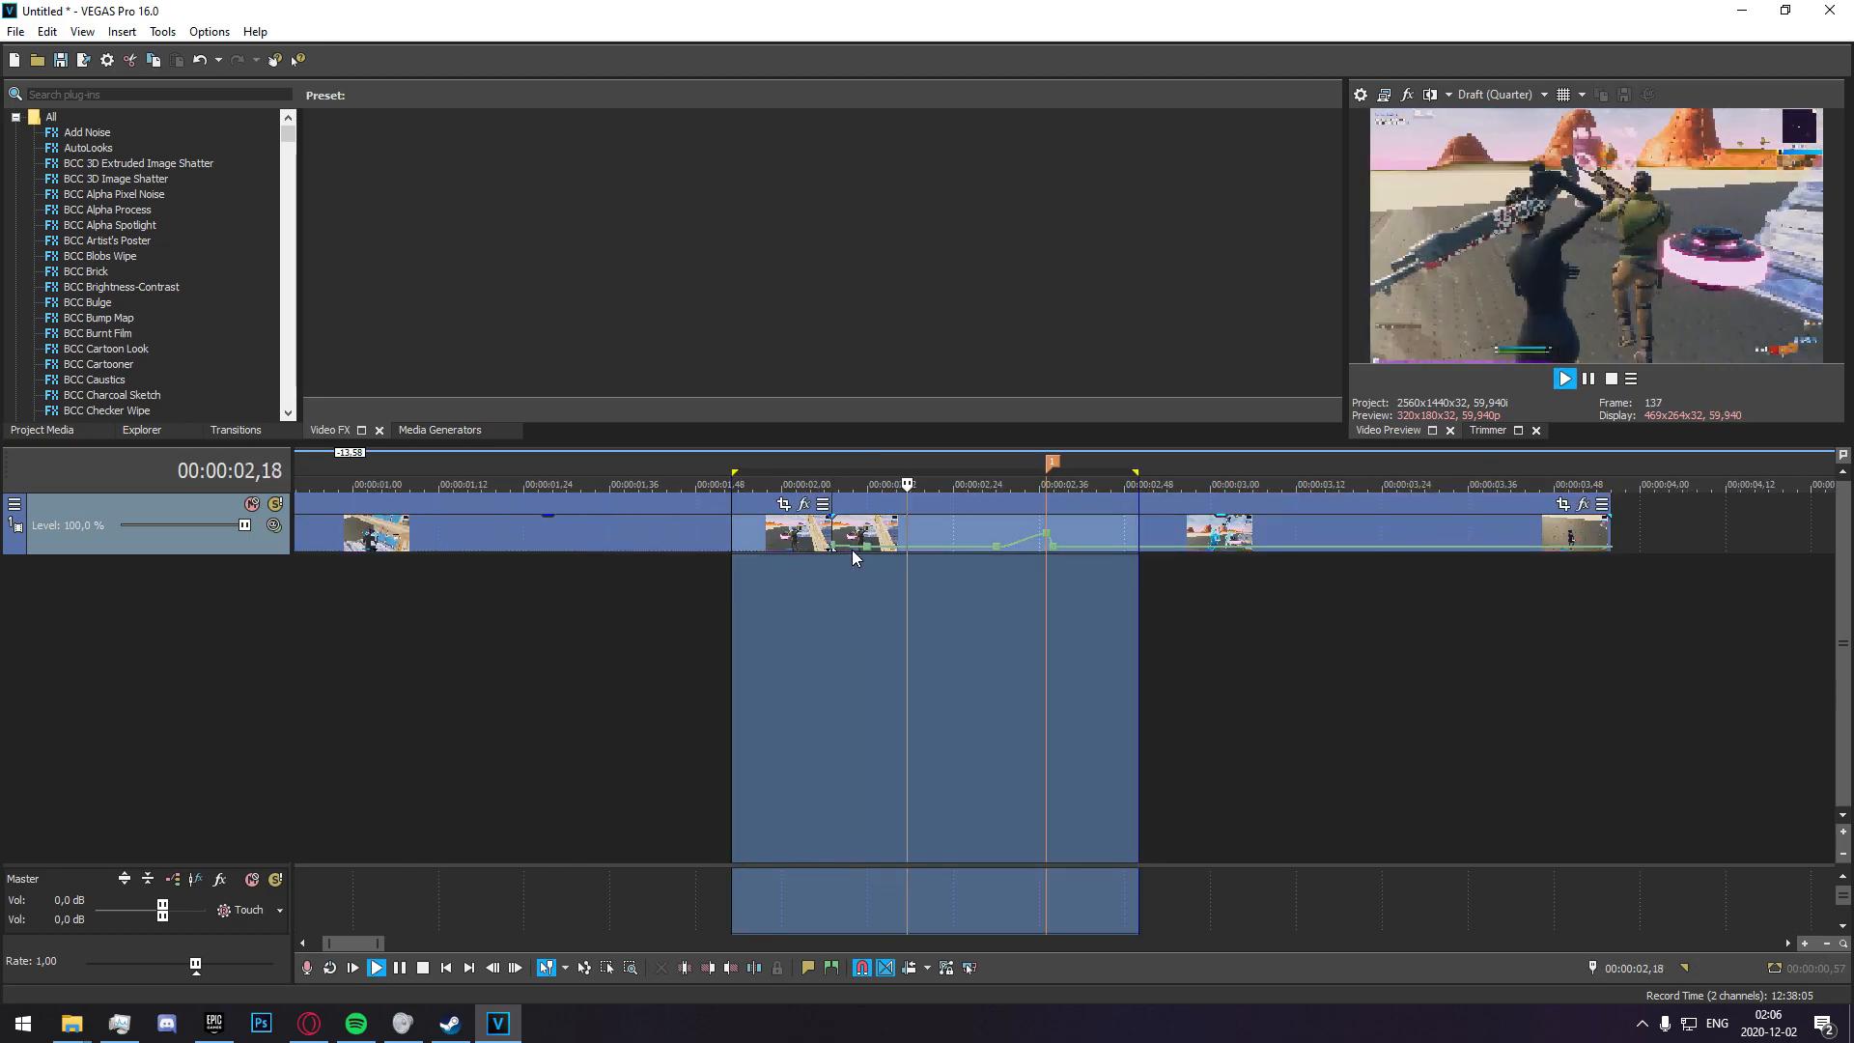
click(700, 589)
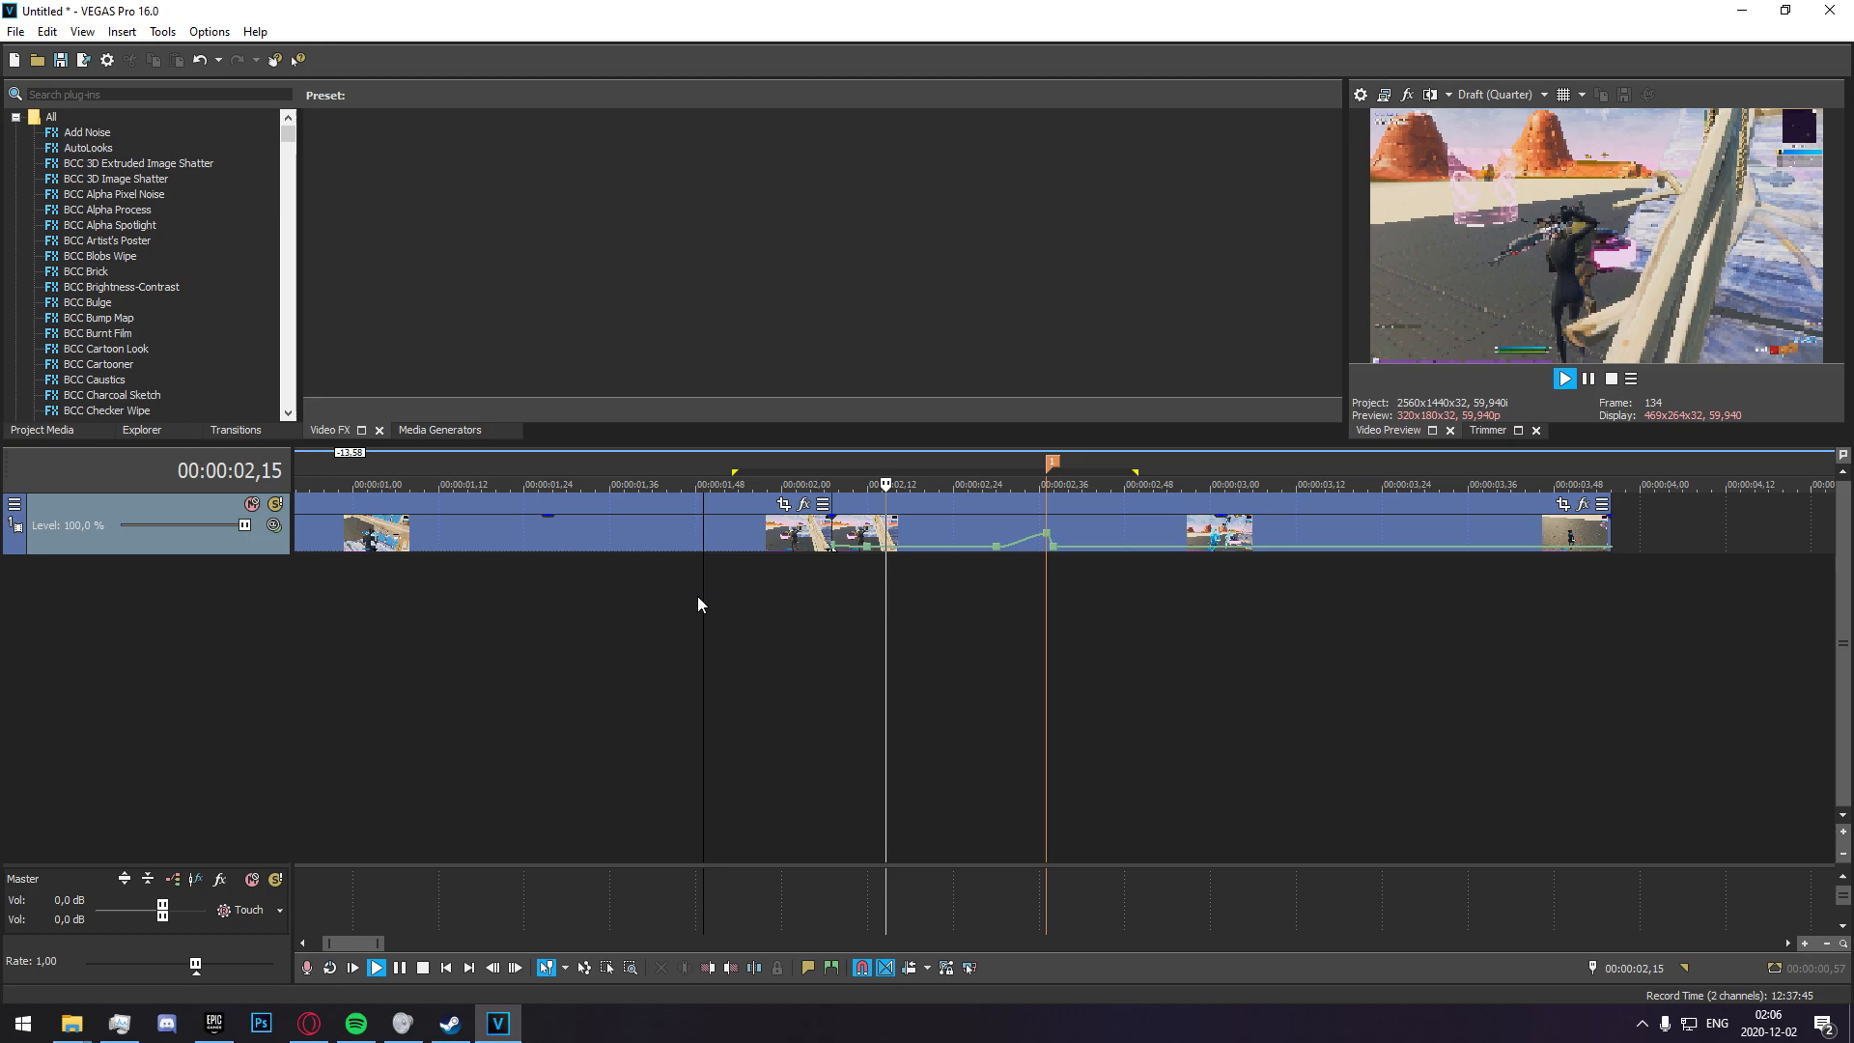
click(539, 639)
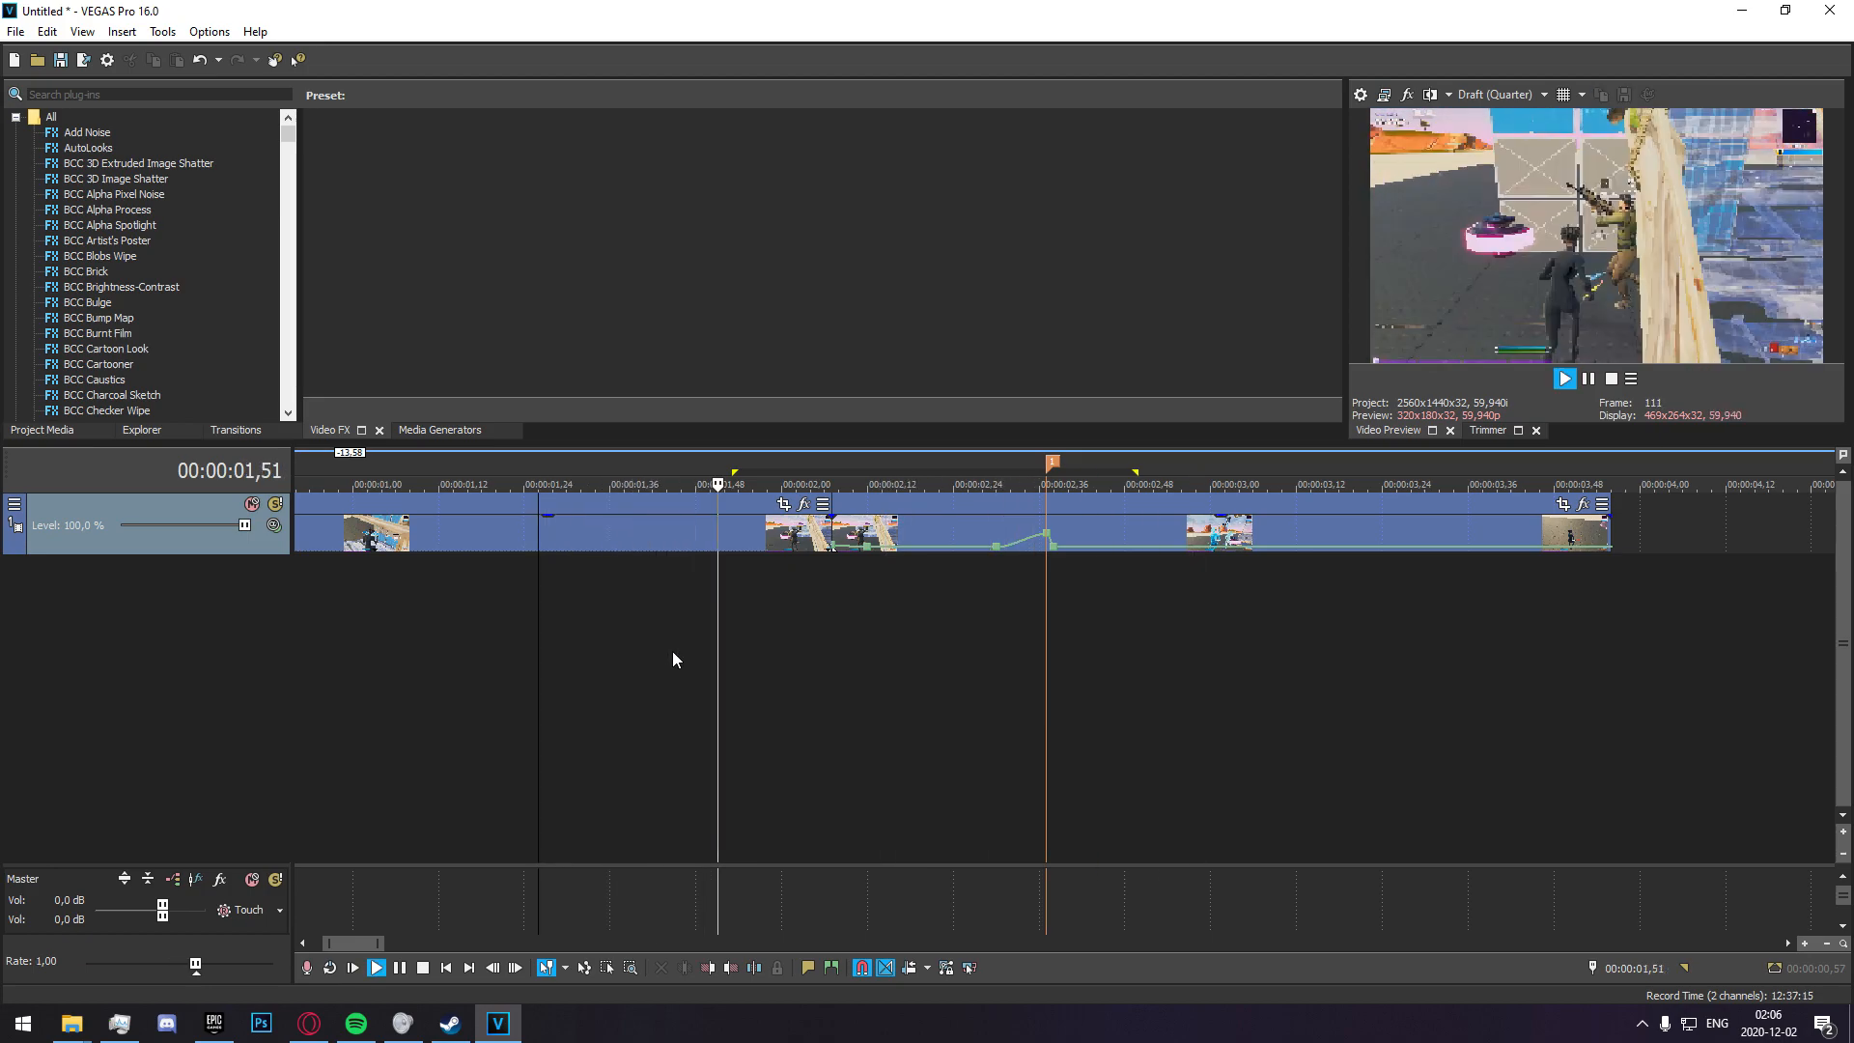
key(space)
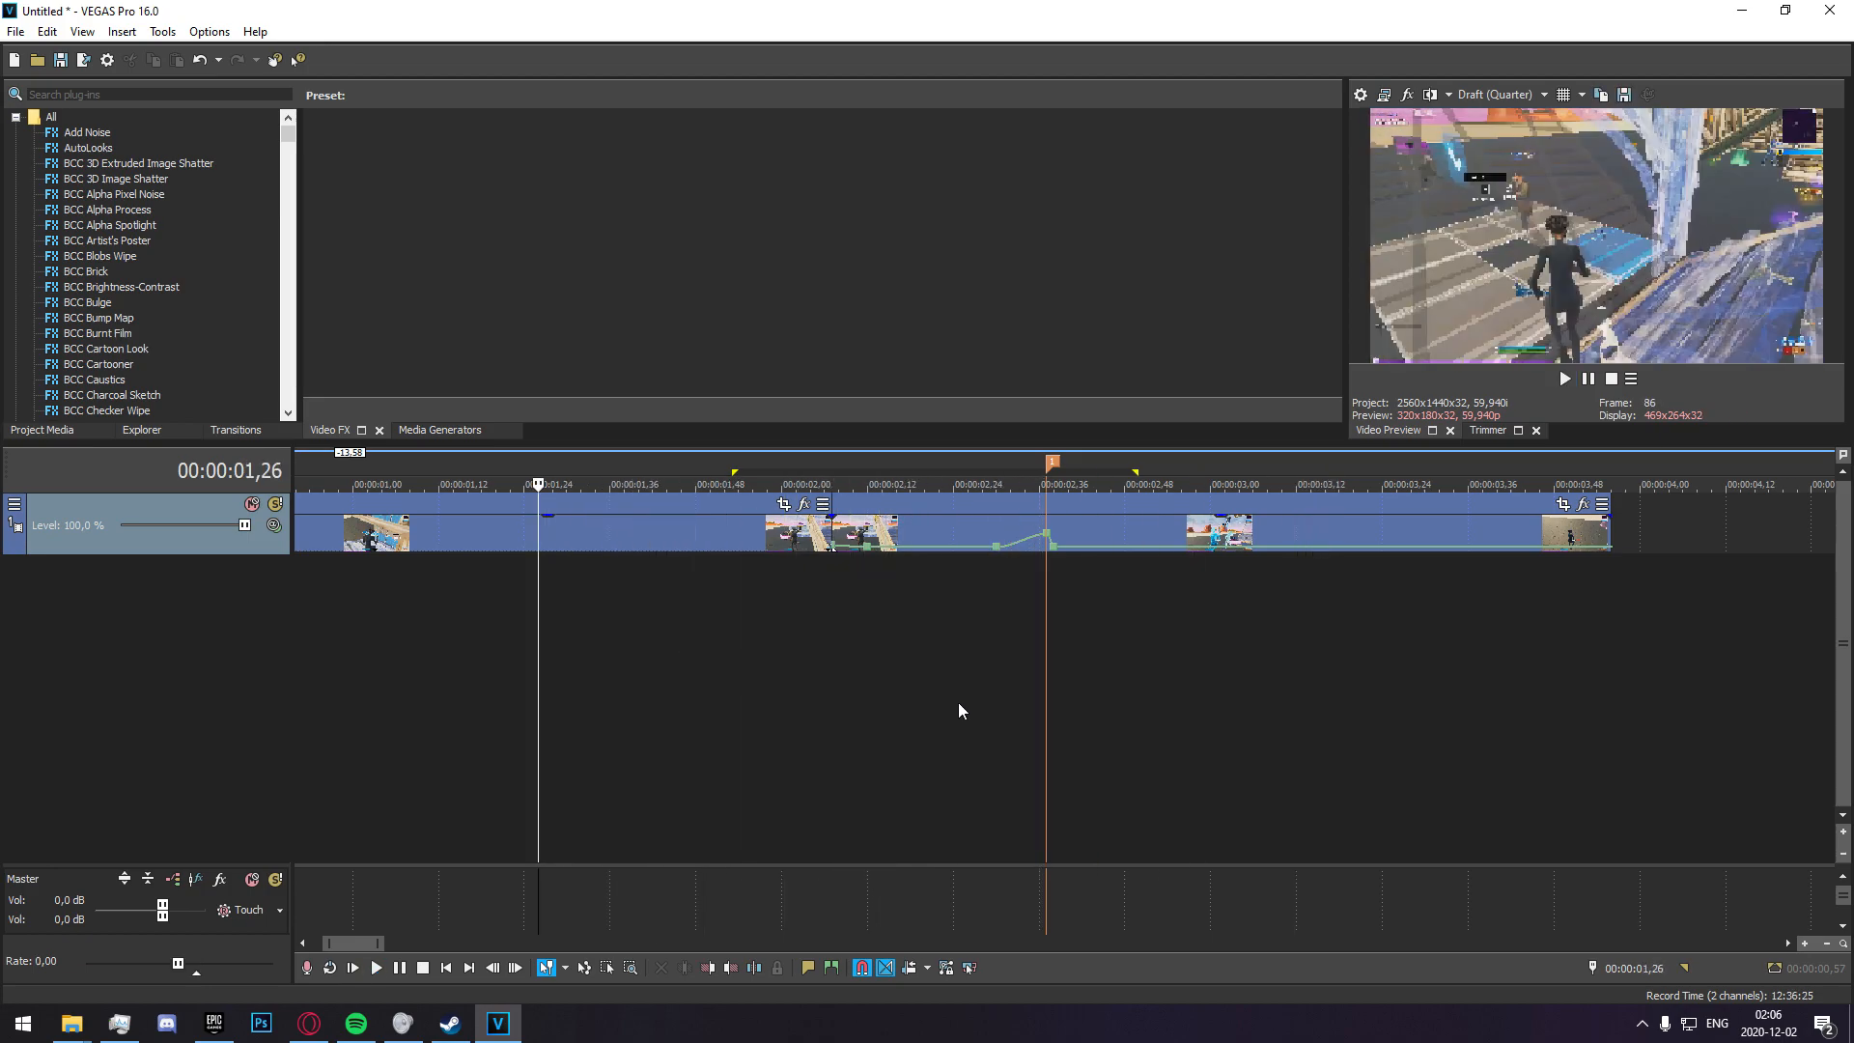
click(959, 703)
click(1039, 673)
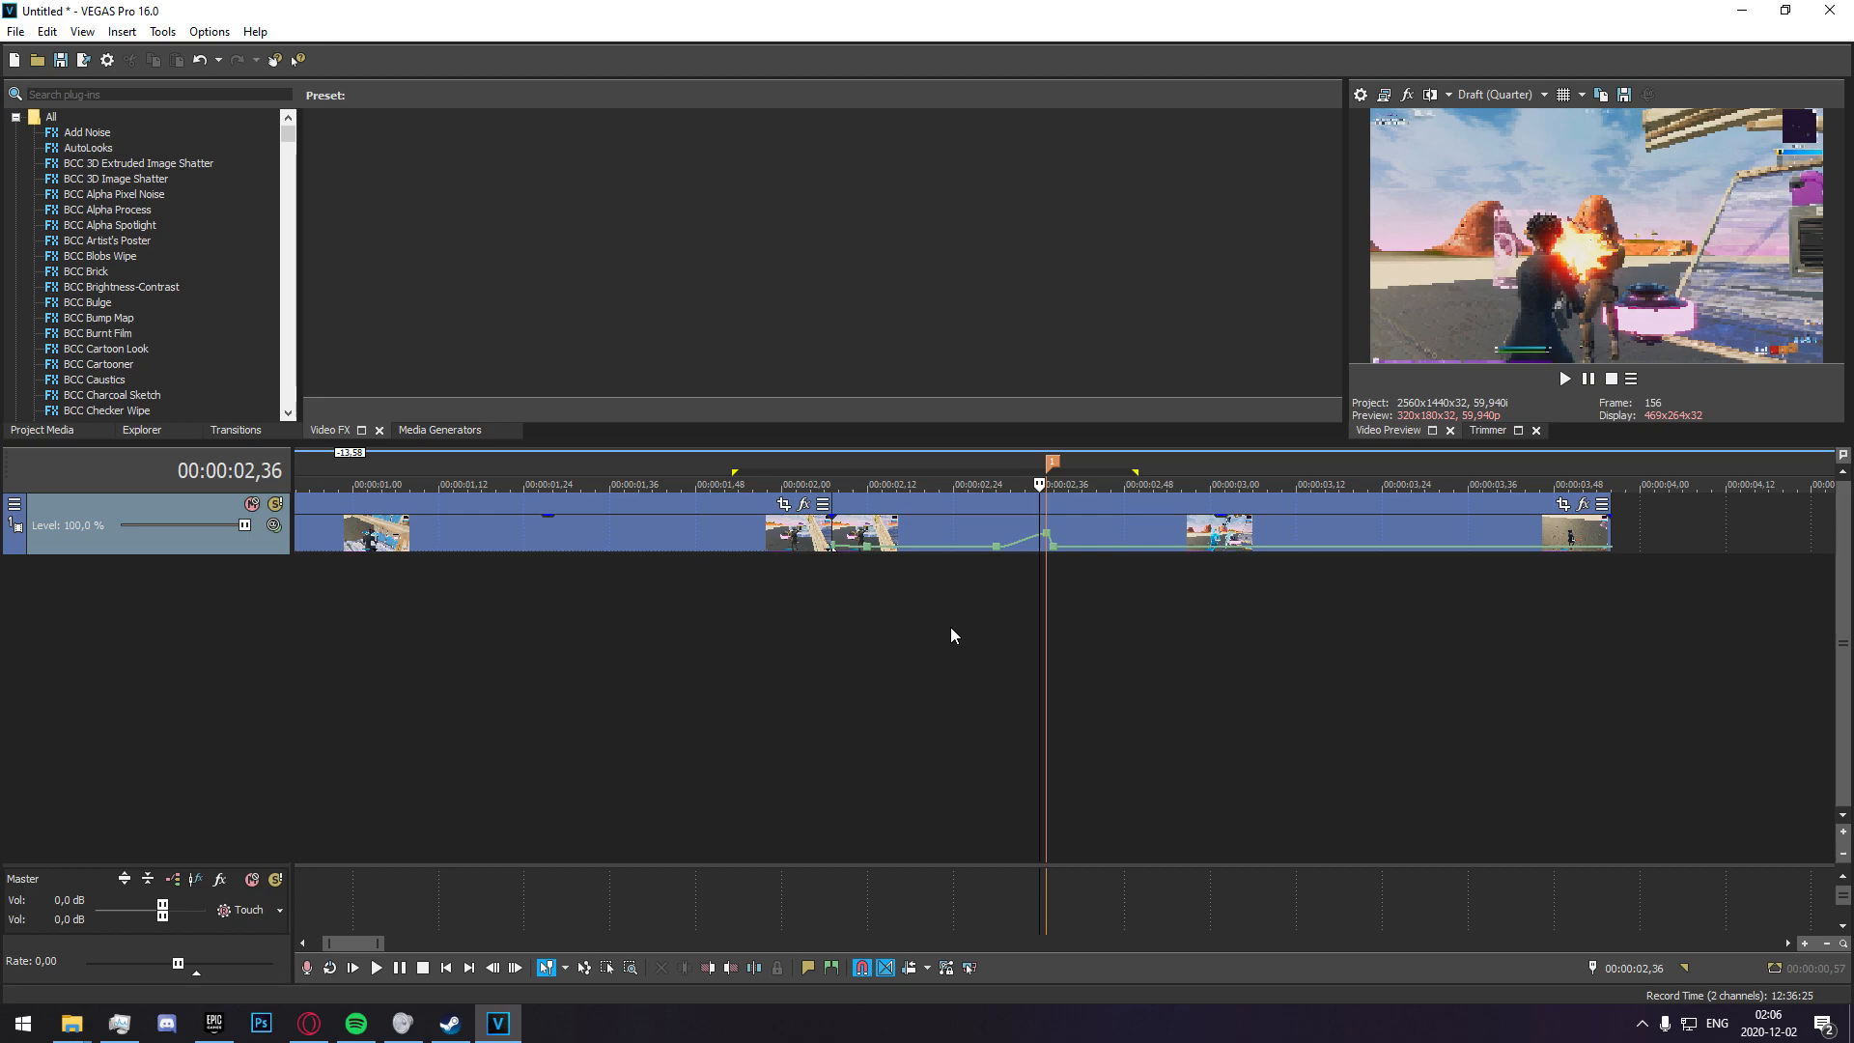
key(space)
key(space)
Insert a new video track and duplicate the clip with the velocity envelope onto it, aligned with the original.
right_click(936, 651)
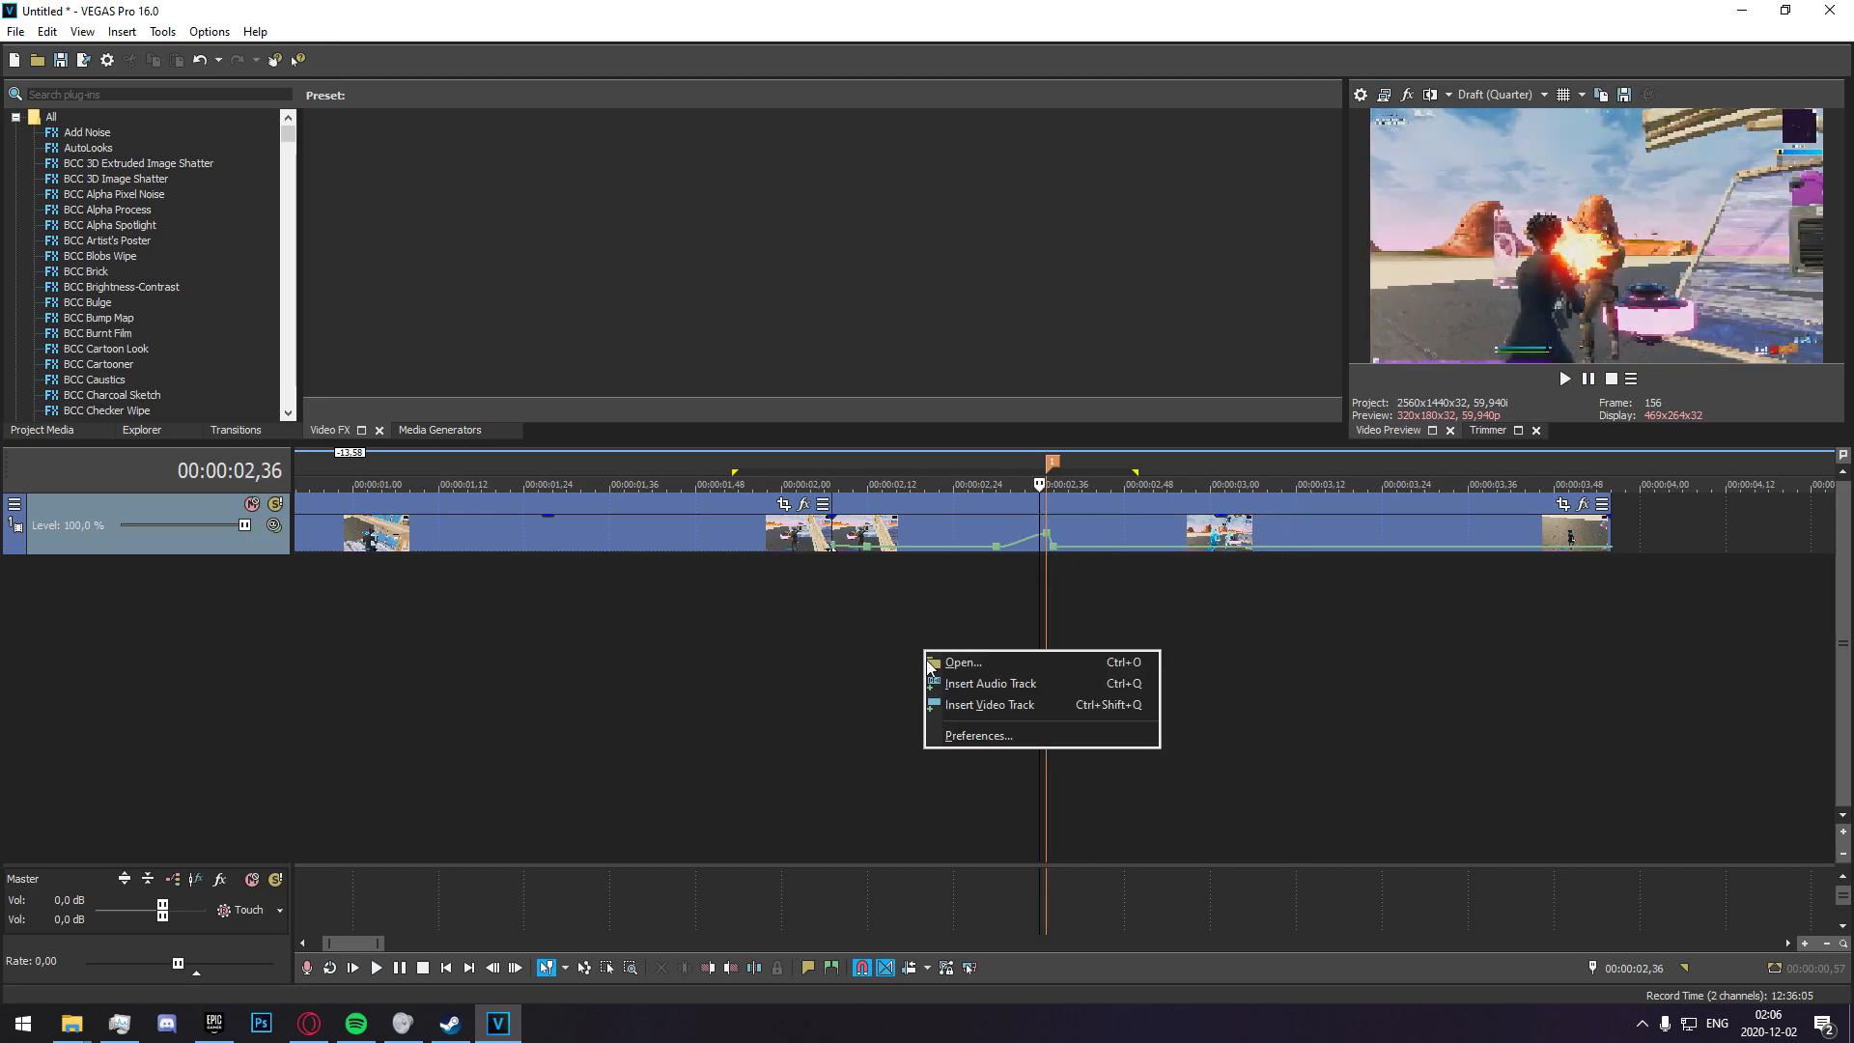
click(990, 704)
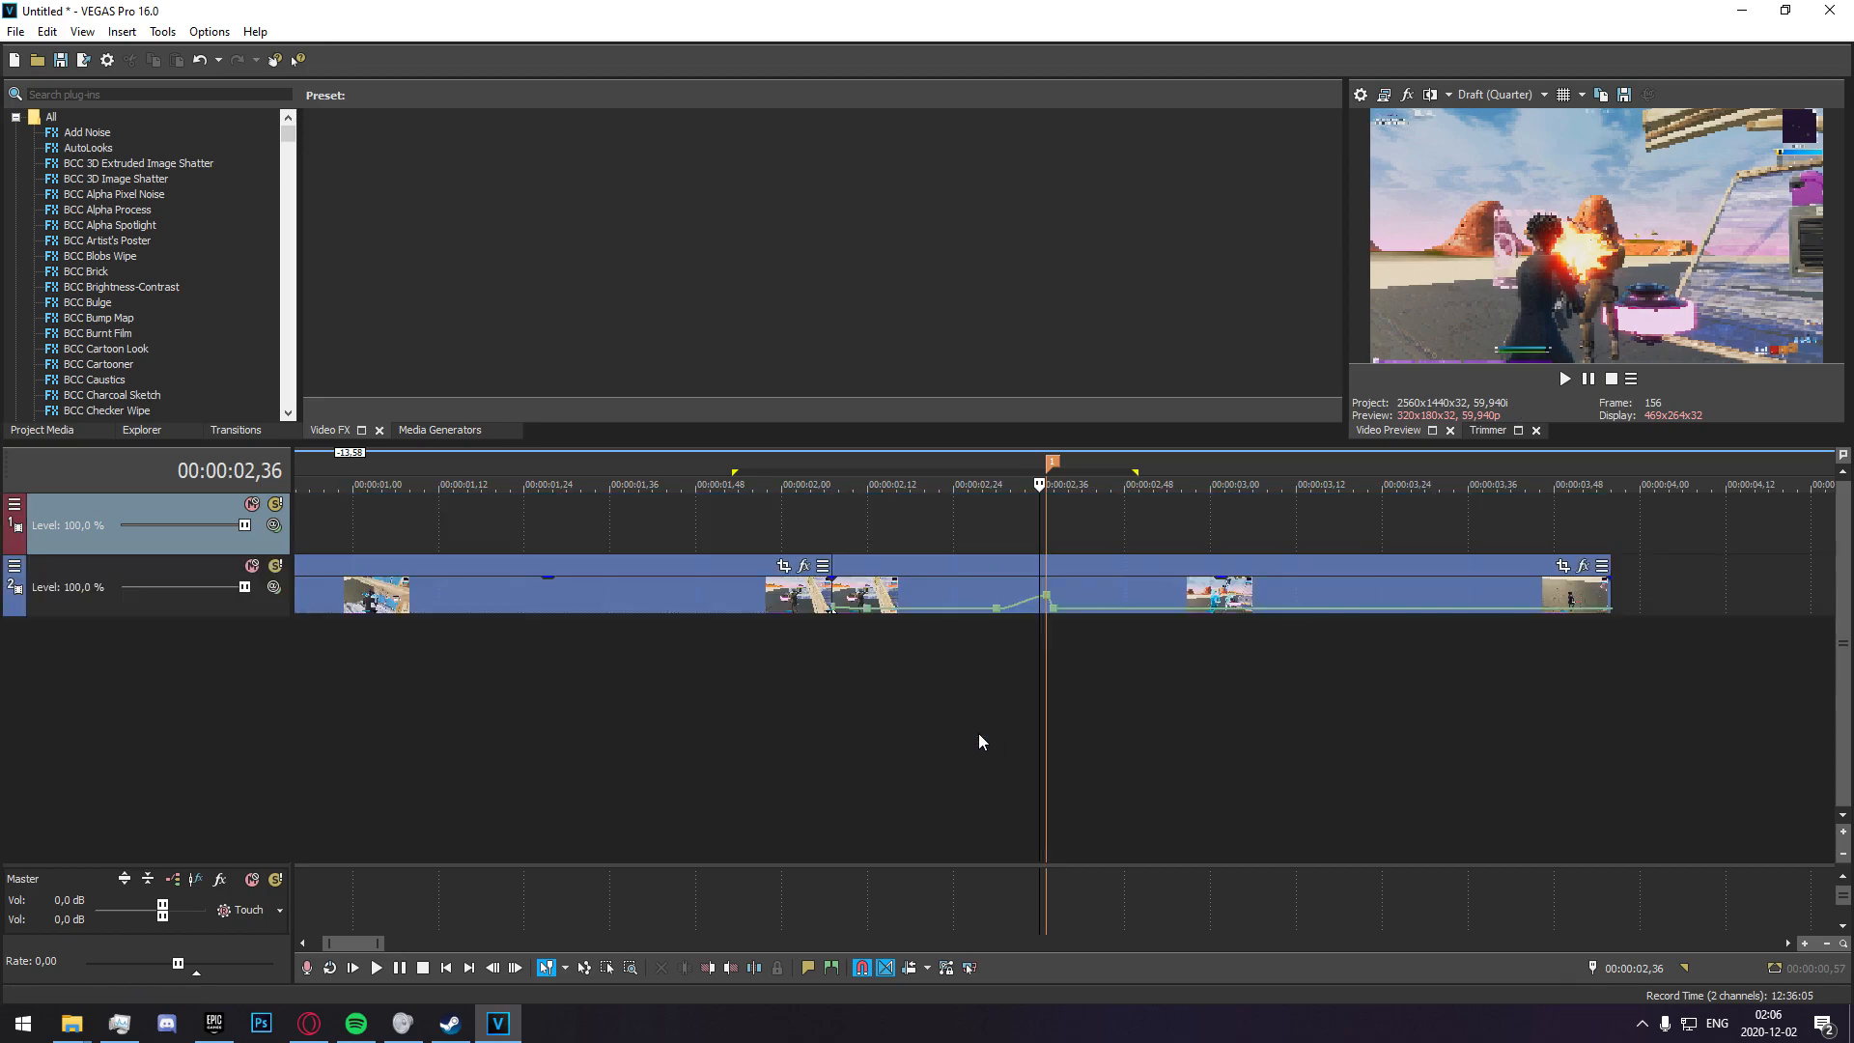
click(1056, 597)
scroll(1122, 715, up, 2)
drag(914, 585, 932, 541)
Split the duplicated clip at the marker and delete the part after it.
click(1109, 543)
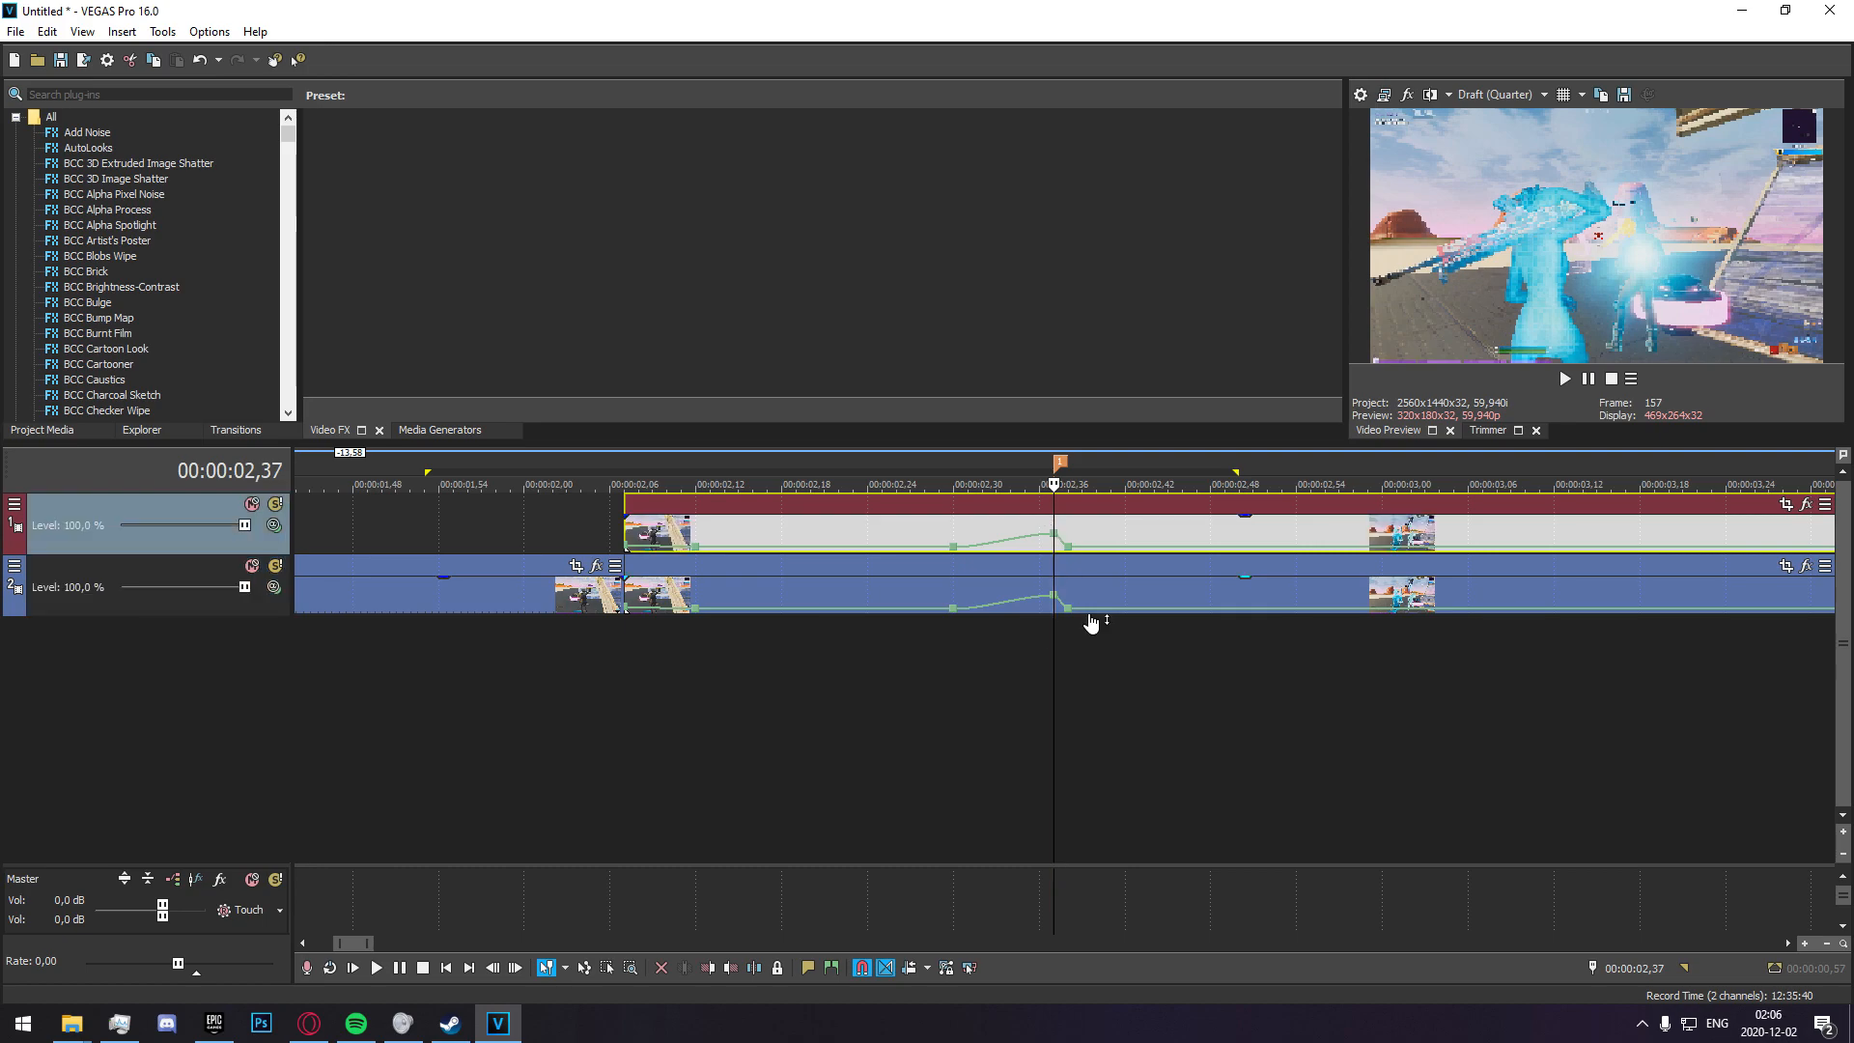
key(Delete)
Open Event Pan/Crop for the duplicated clip from its first frame and enable its mask.
click(638, 533)
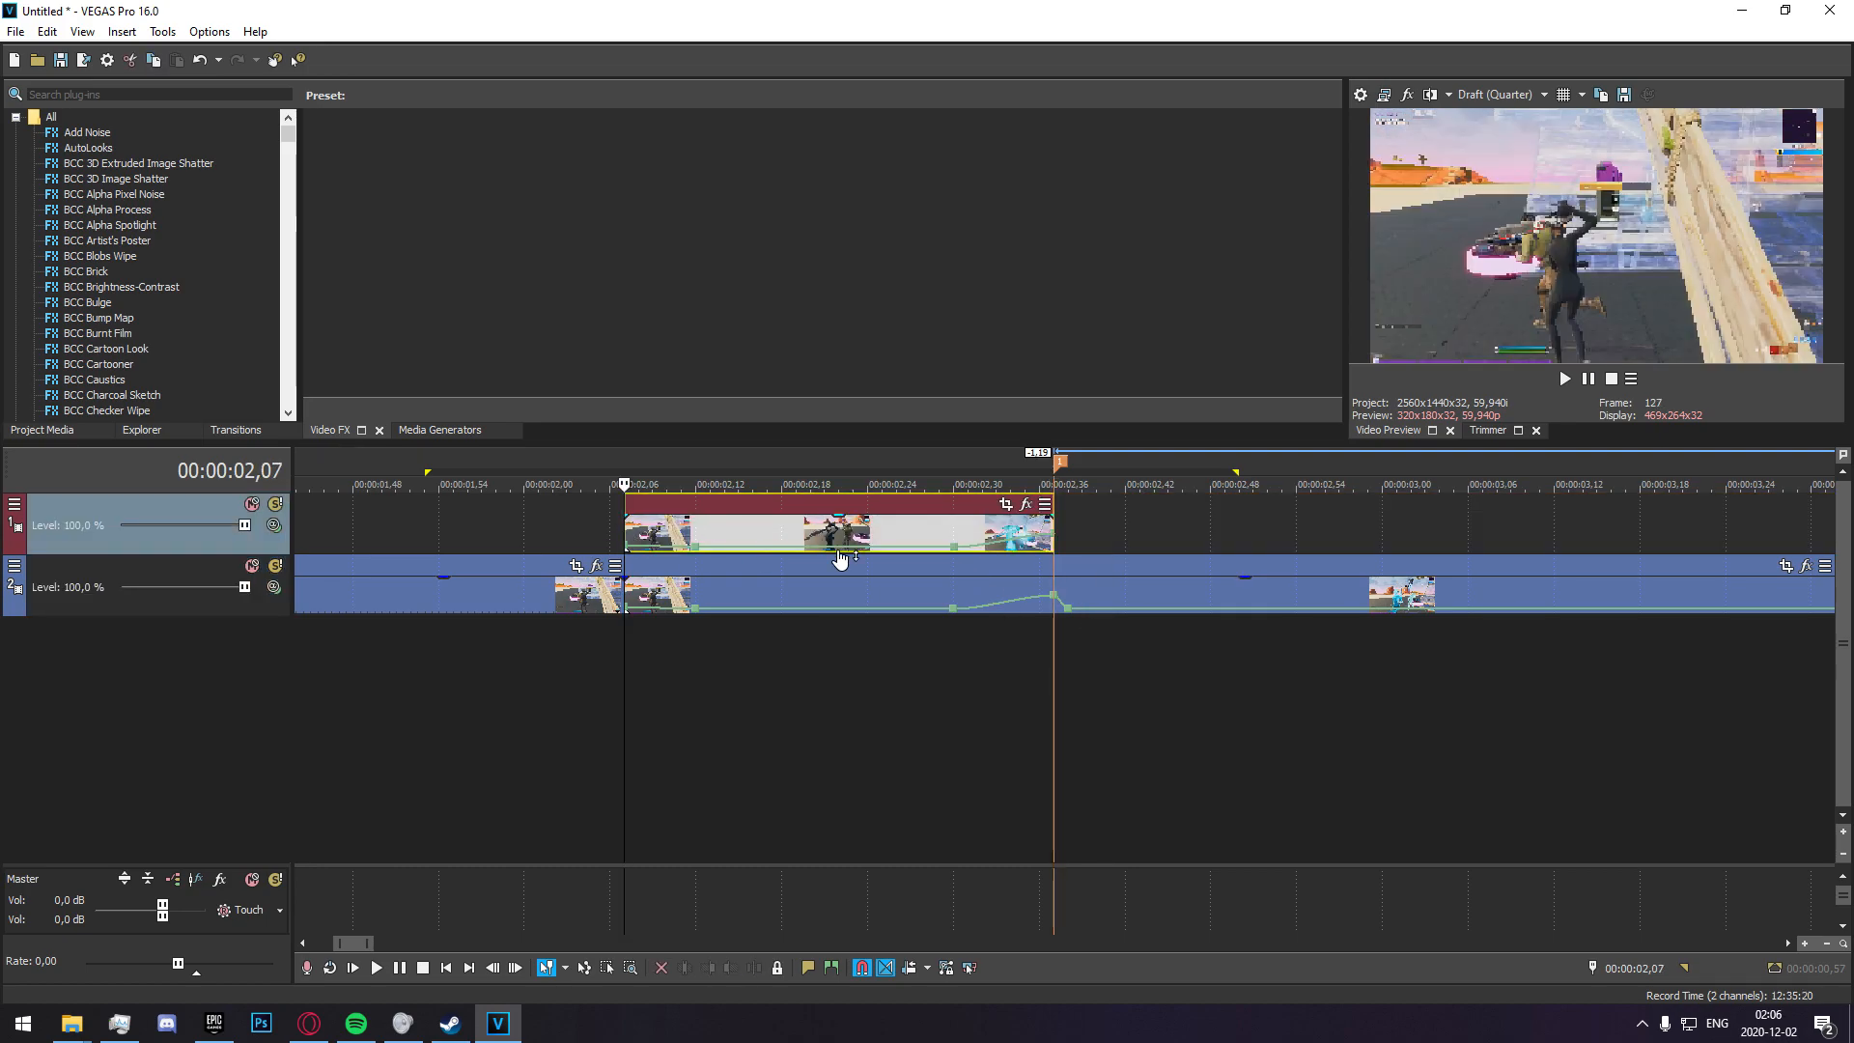
click(1006, 504)
click(366, 912)
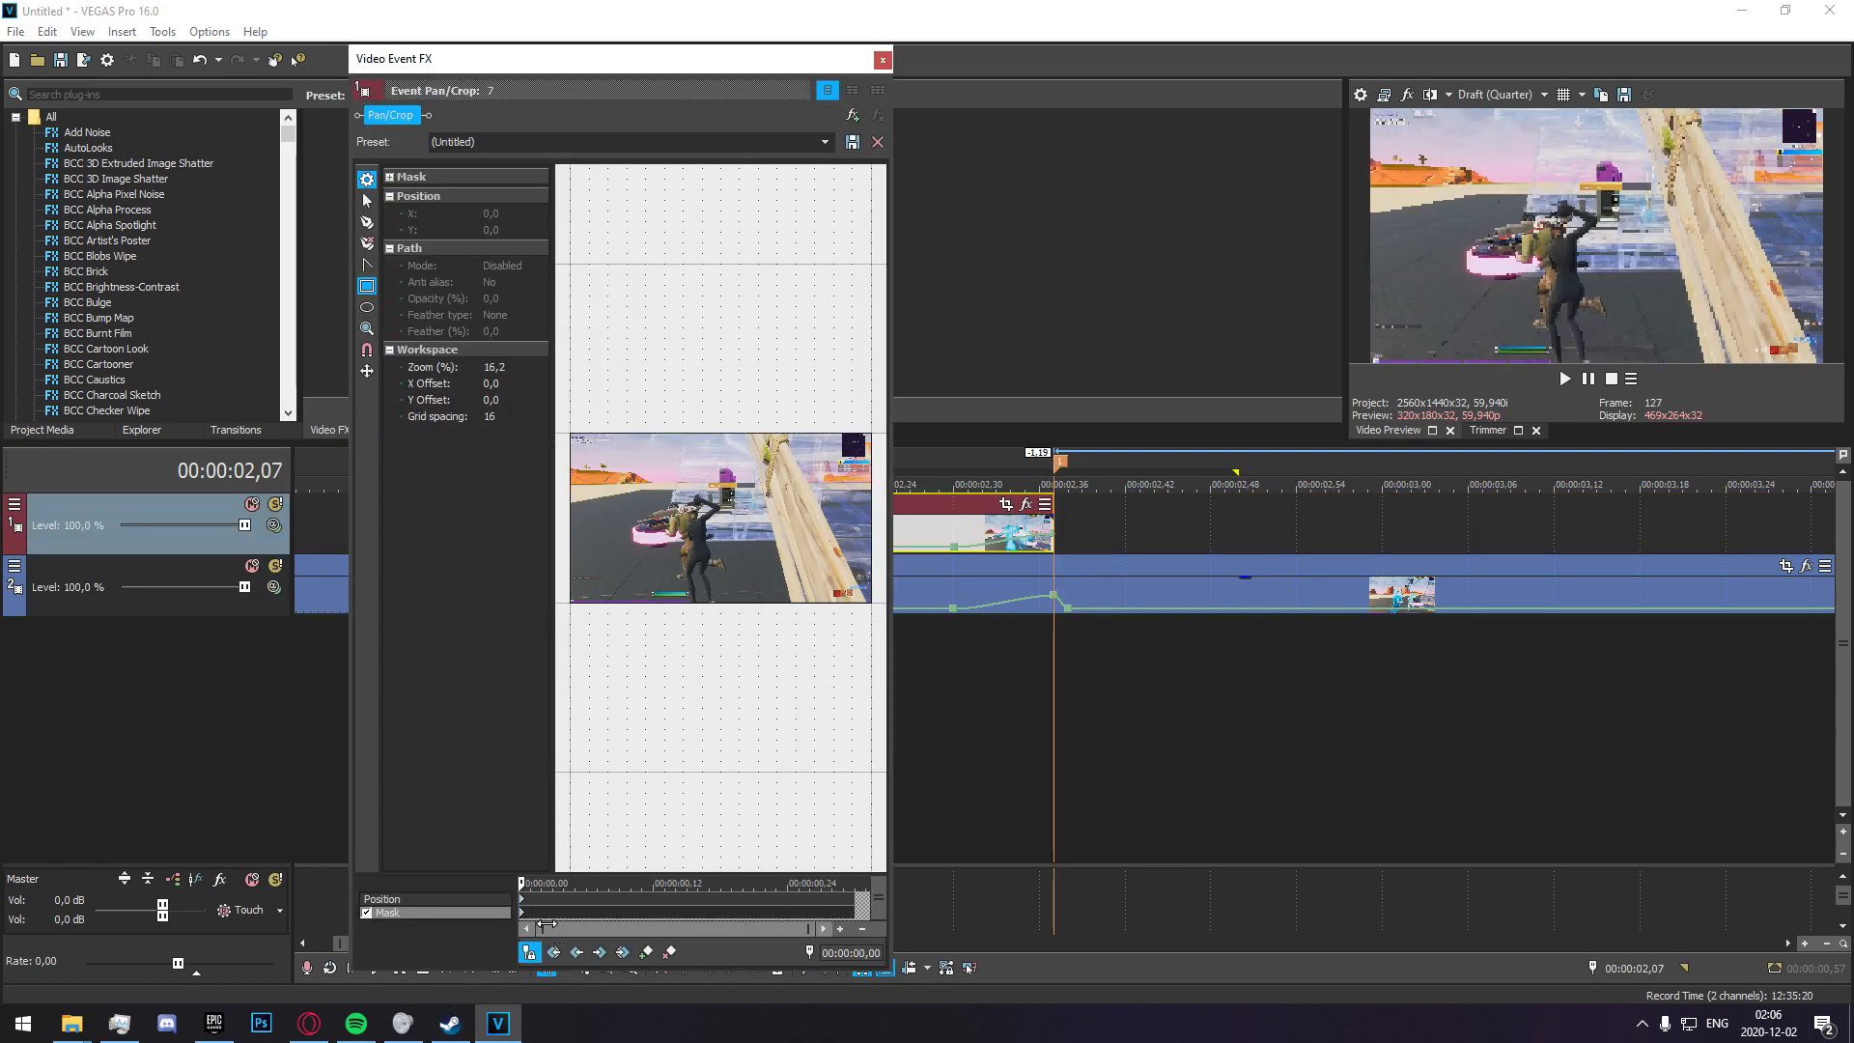
scroll(624, 608, up, 3)
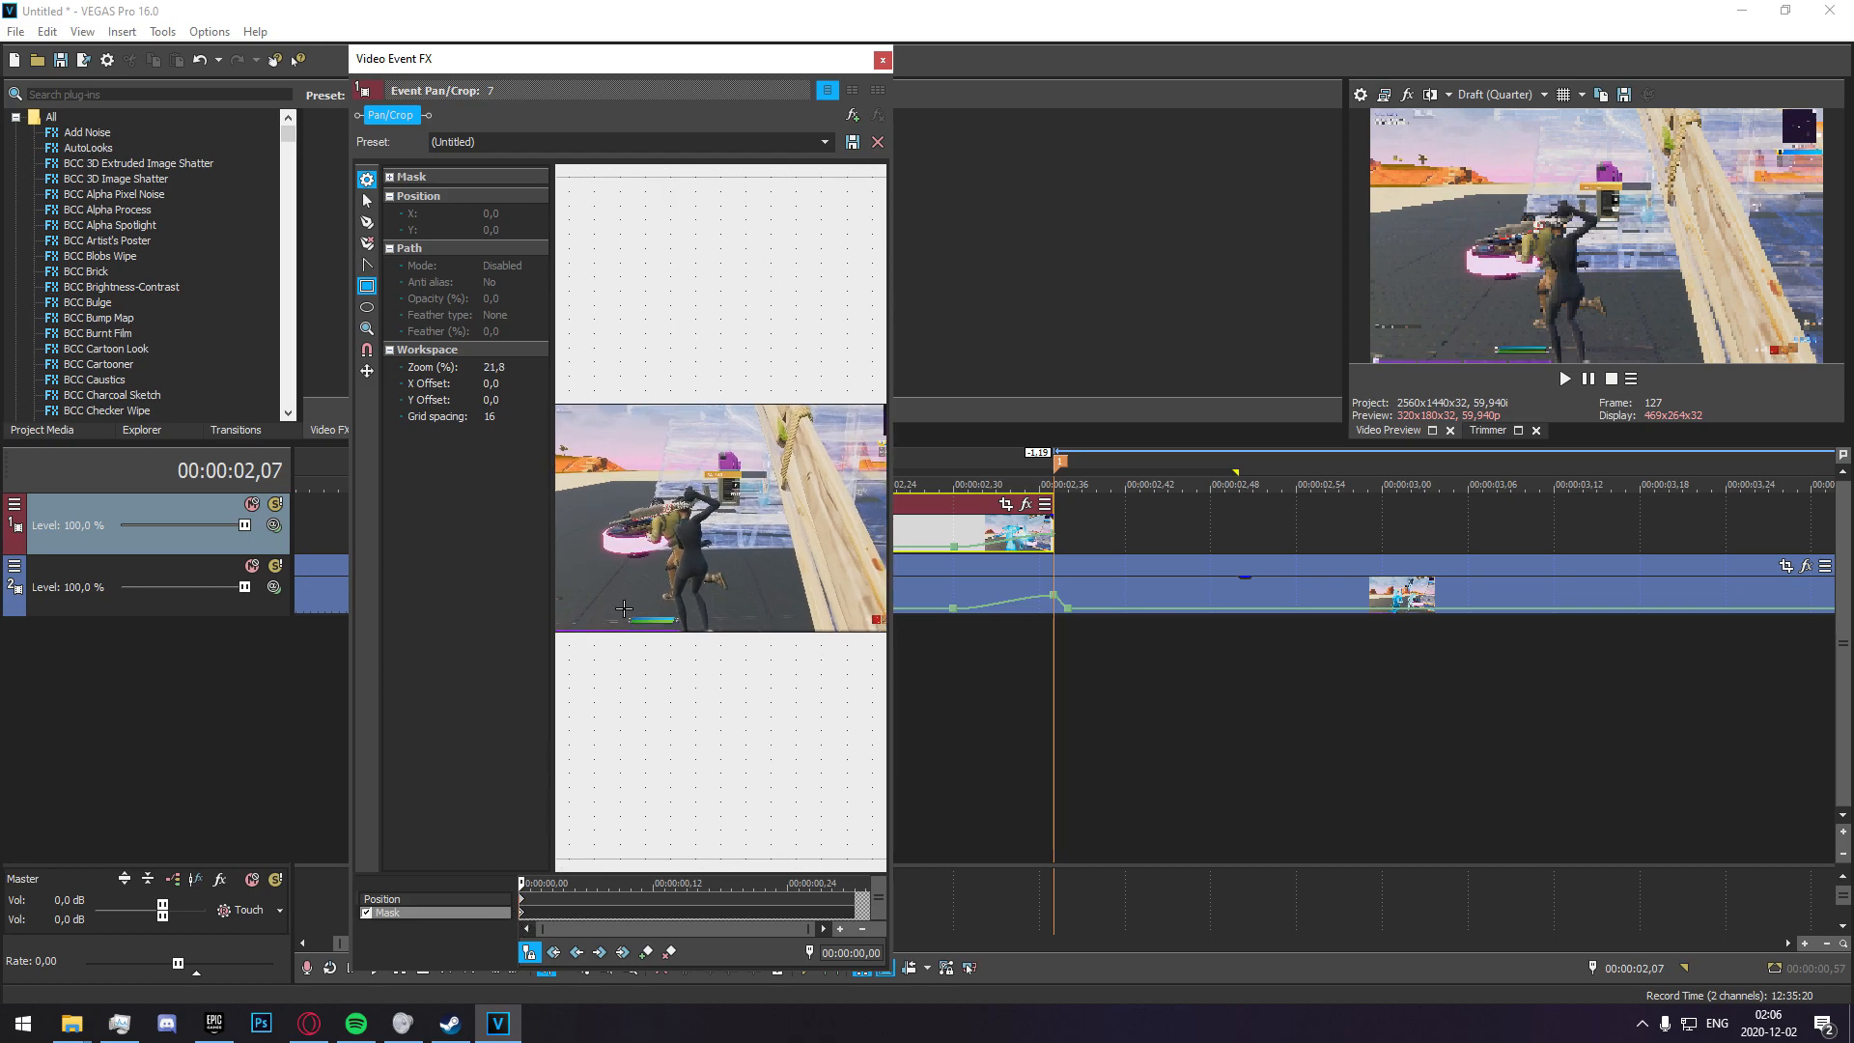
Advance the mask timeline to 00:00:00,05 and add a mask keyframe there.
key(Right)
key(Right)
key(Right)
key(Right)
key(Right)
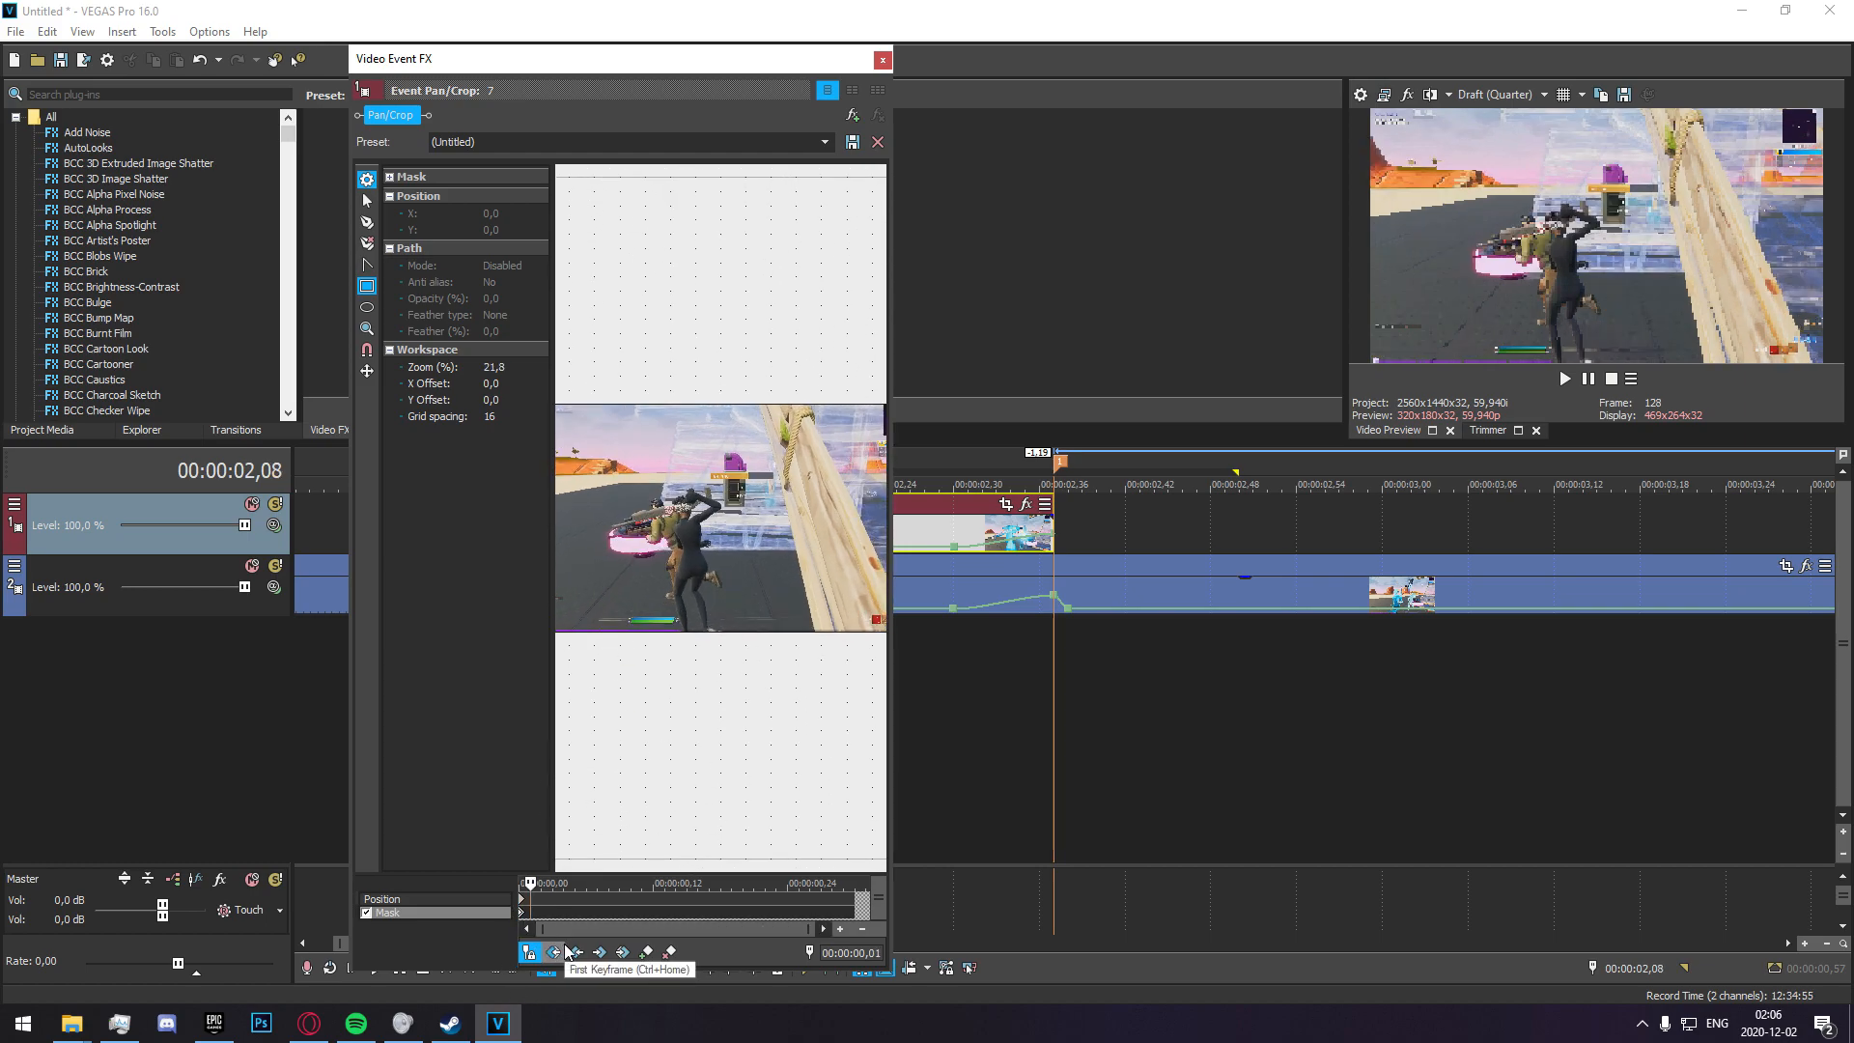
key(Insert)
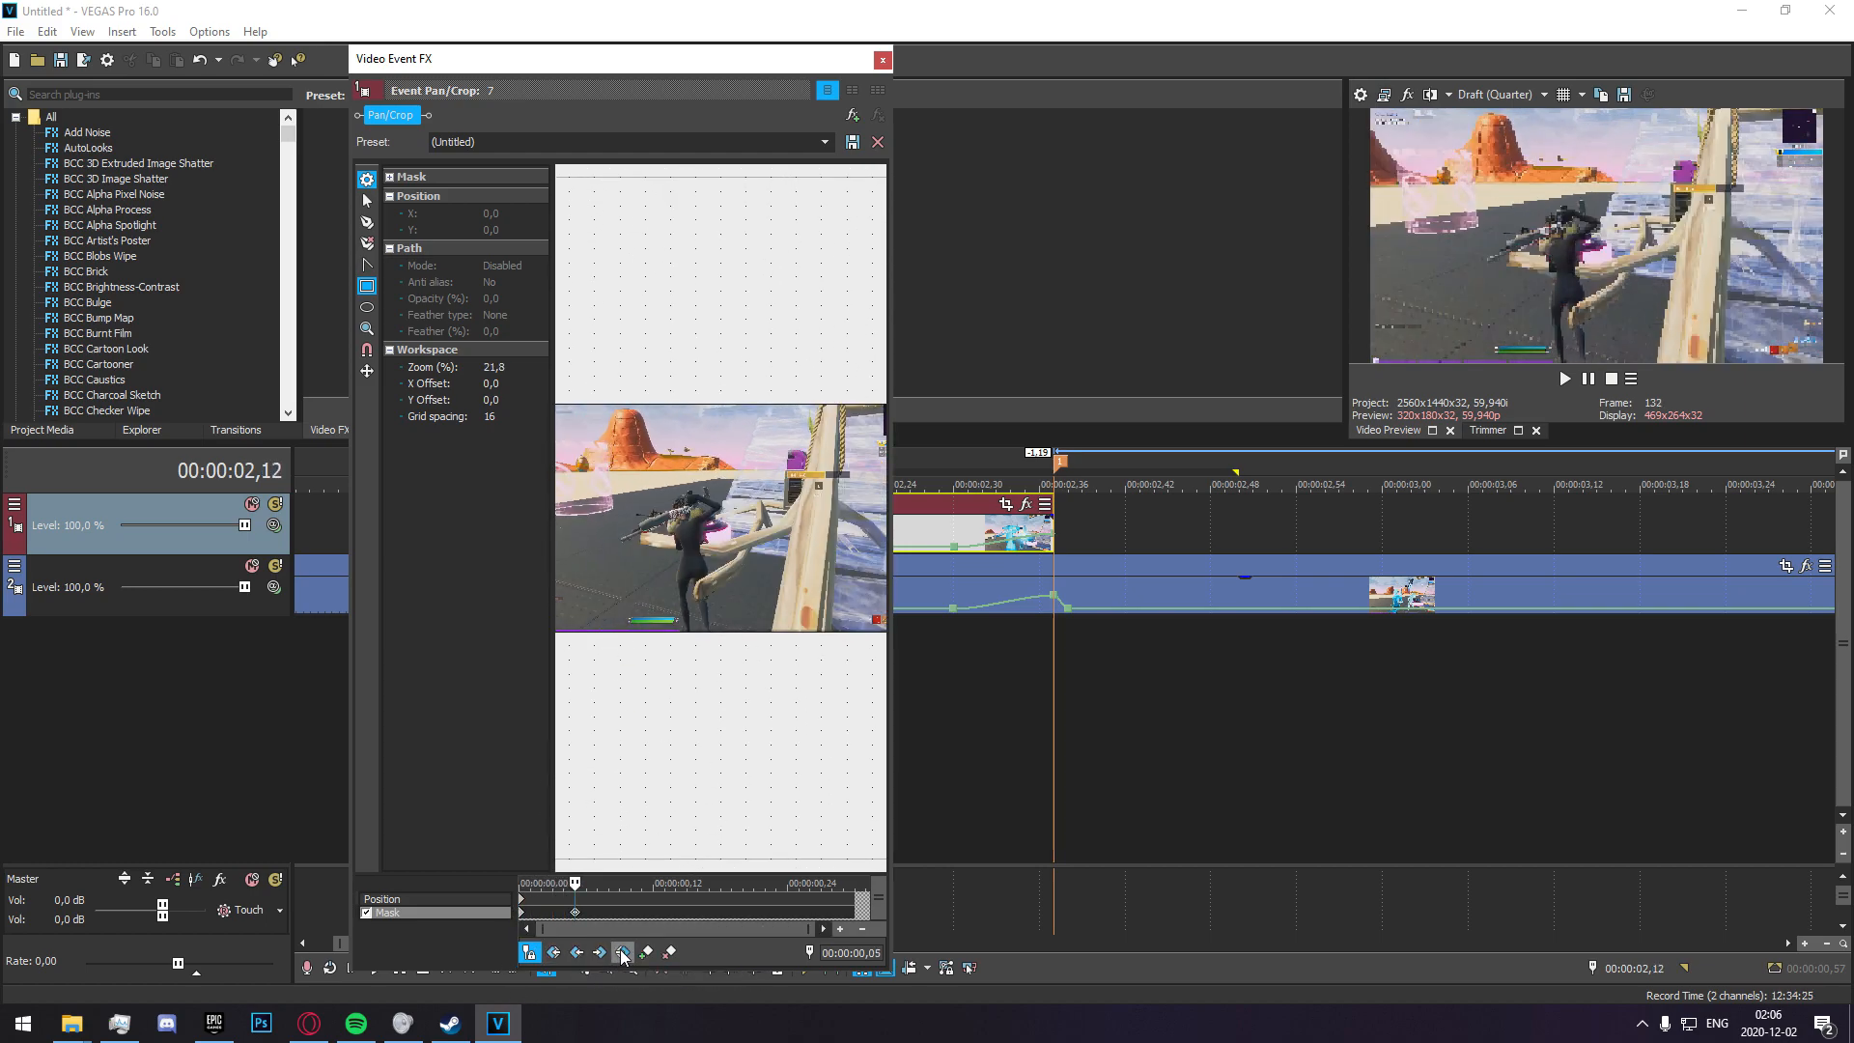
Draw an oval mask around the standing character at the 00:00:00,05 keyframe and adjust its fit.
key(Home)
click(576, 913)
scroll(690, 538, up, 2)
click(367, 307)
mouse_move(608, 473)
mouse_down()
mouse_move(733, 664)
mouse_move(724, 717)
mouse_up()
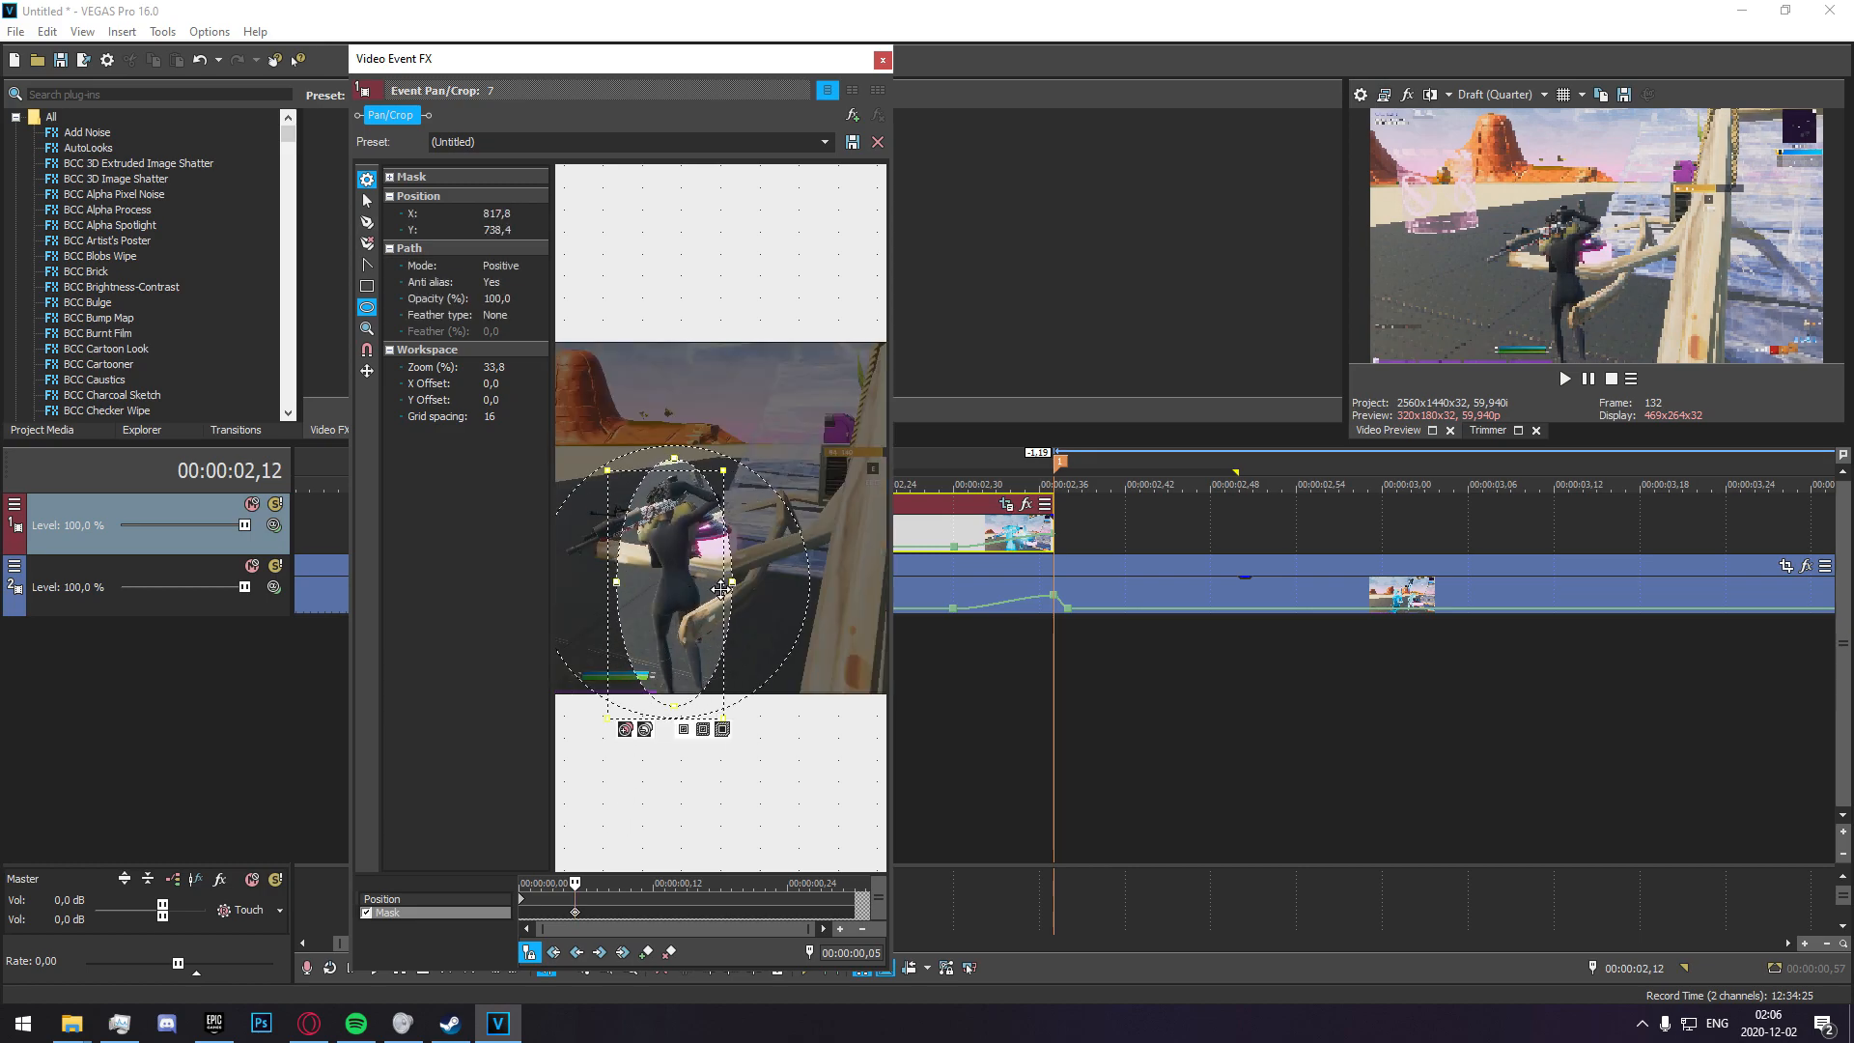
drag(732, 583, 705, 516)
Reposition and resize the oval mask around the character at 00:00:00,06 and 00:00:00,07.
click(586, 920)
drag(694, 428, 694, 464)
drag(697, 527, 648, 553)
click(596, 918)
drag(694, 657, 694, 644)
drag(699, 583, 732, 581)
Move the oval mask onto the figure in the green vest at 00:00:00,08 and adjust its height.
click(598, 914)
key(Right)
key(Right)
key(Left)
drag(712, 660, 715, 682)
drag(759, 560, 742, 562)
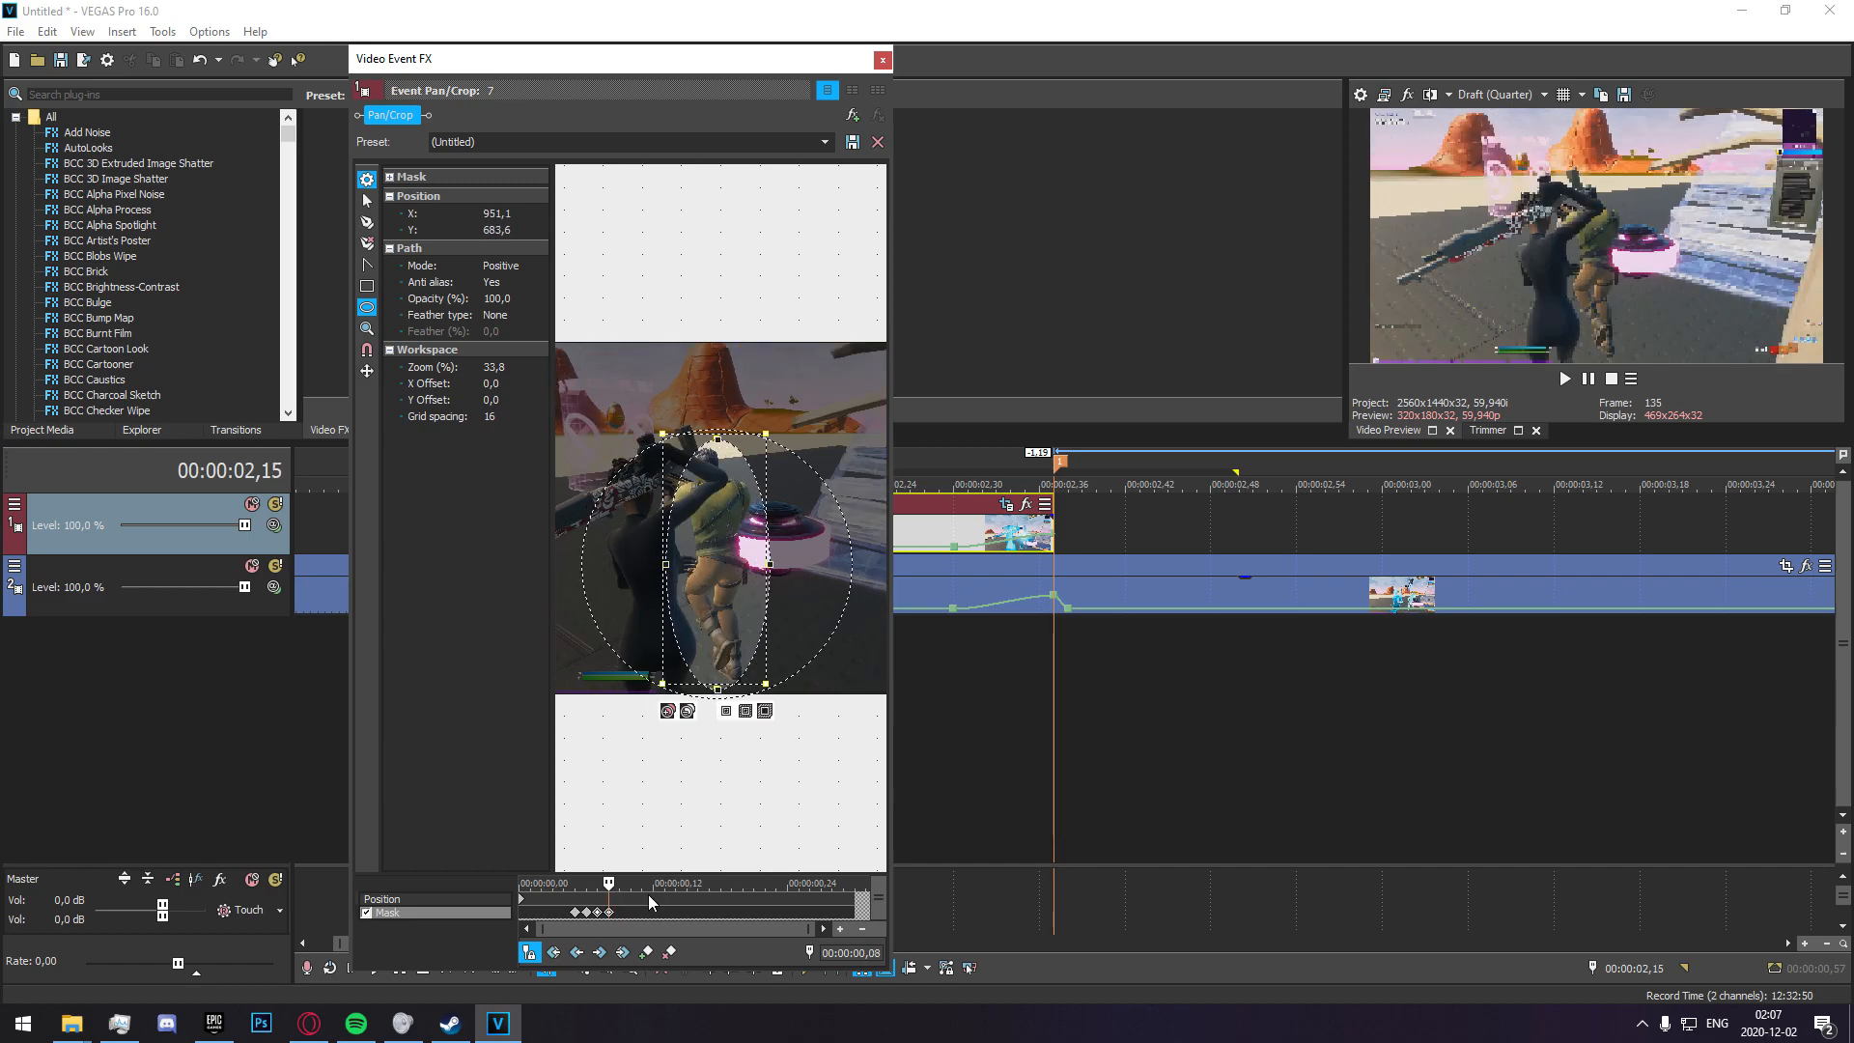
Refit the oval mask to the green-vested figure at 00:00:00,09 and 00:00:00,10.
key(Right)
mouse_move(732, 445)
mouse_down()
mouse_move(750, 440)
mouse_move(732, 467)
mouse_up()
key(Right)
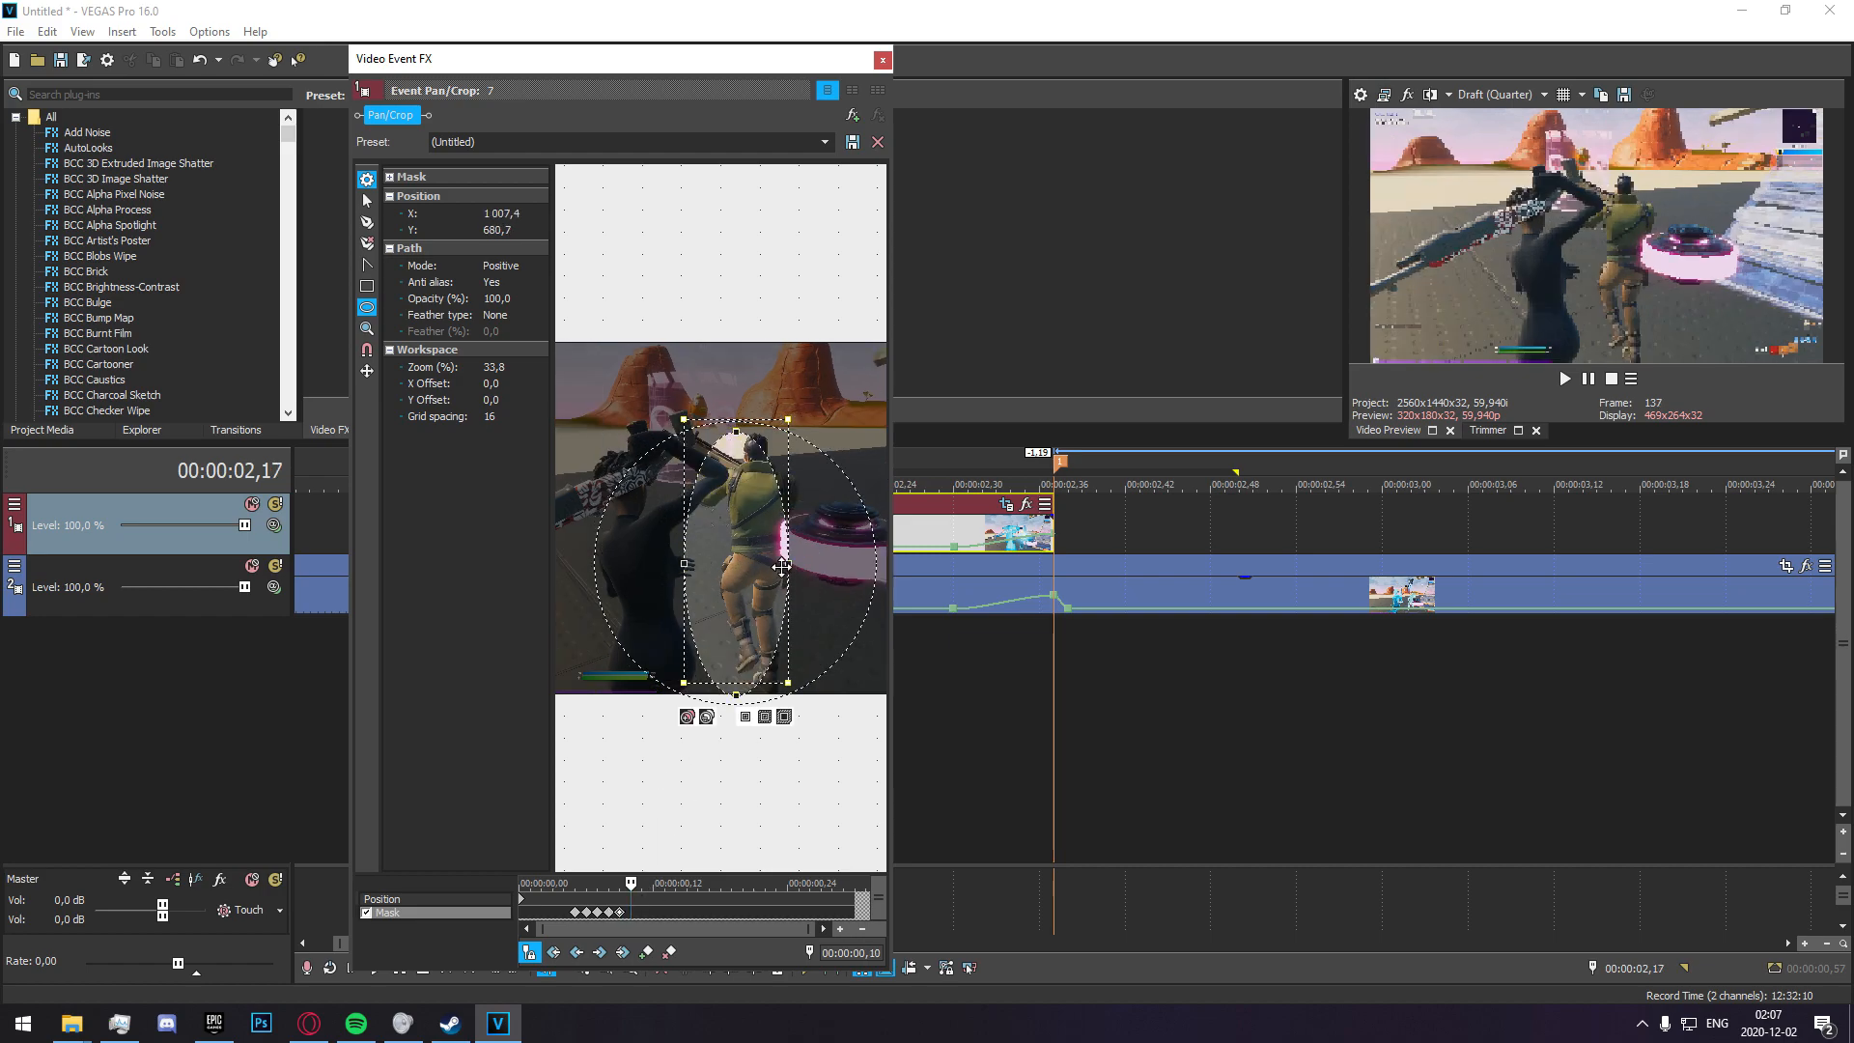
mouse_move(787, 567)
mouse_down()
mouse_move(809, 564)
mouse_move(791, 564)
mouse_up()
click(631, 913)
Shift and stretch the oval mask to follow the green-vested figure at 00:00:00,11 and 00:00:00,12.
key(Right)
drag(777, 429, 778, 398)
drag(783, 483, 813, 473)
key(Right)
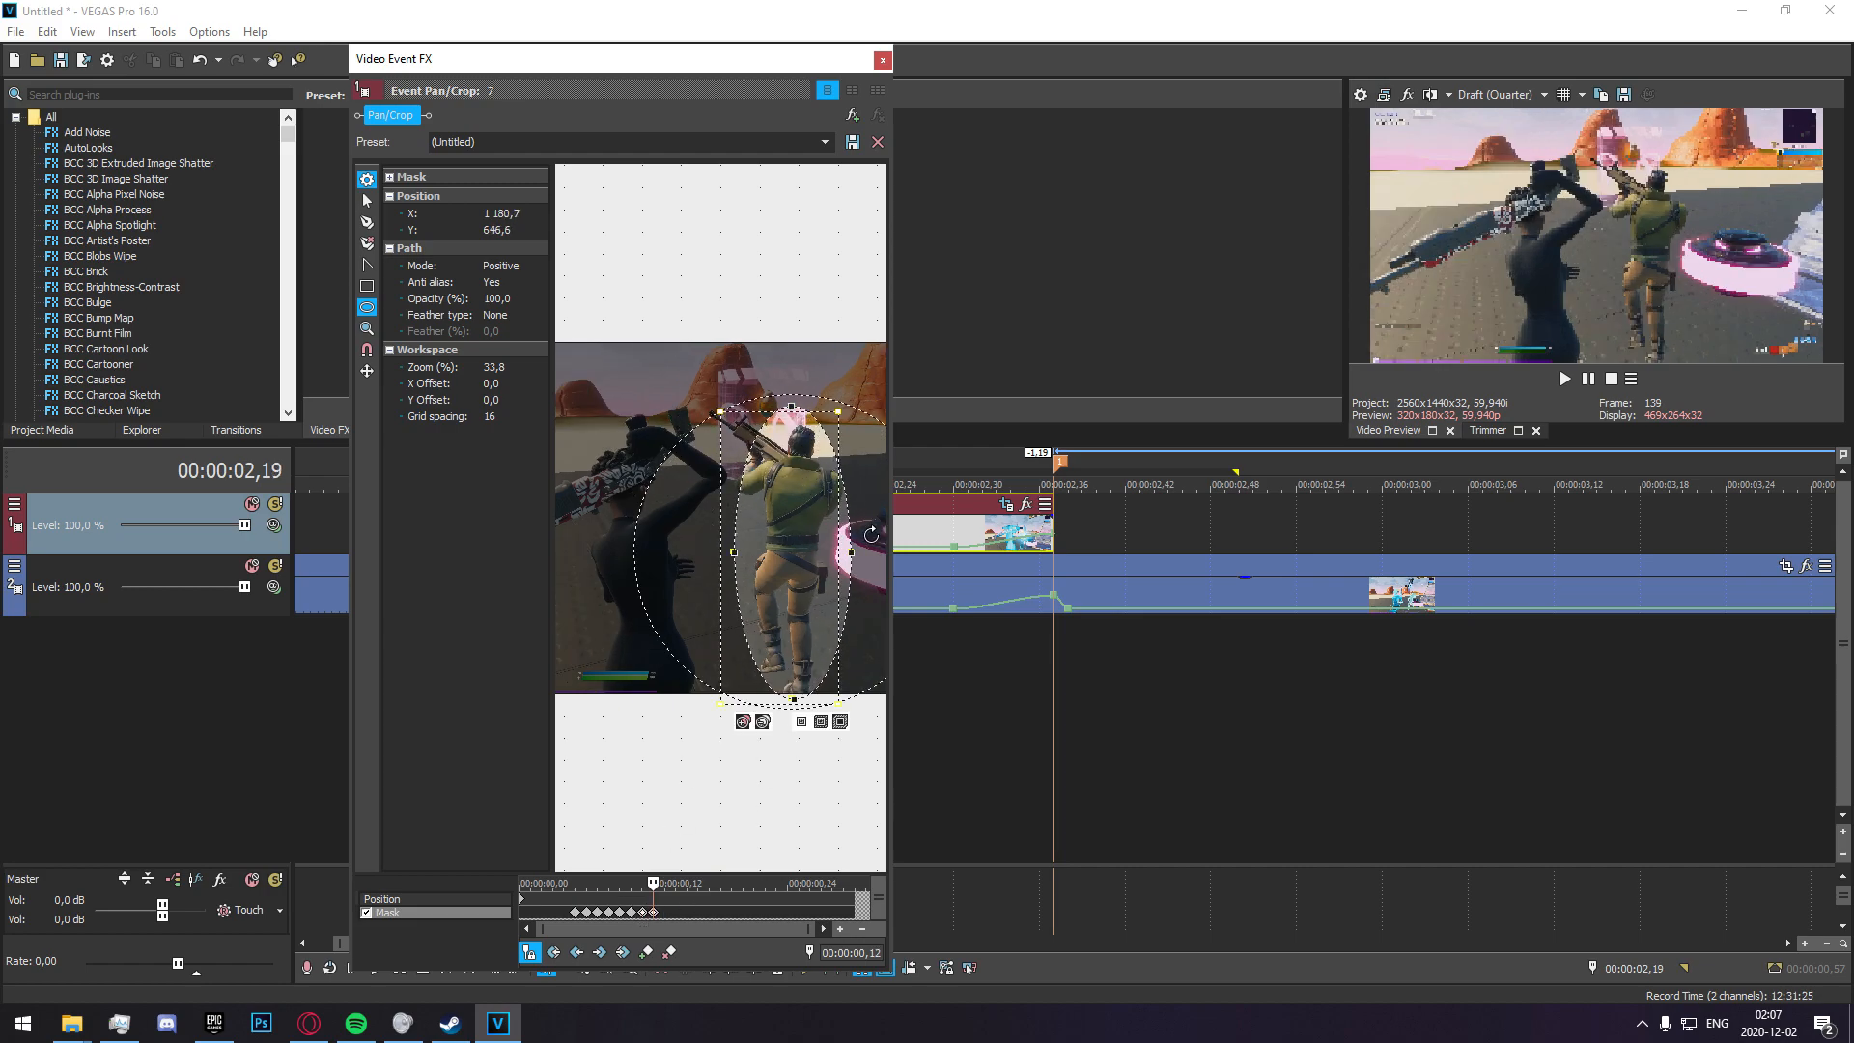
drag(848, 553, 862, 546)
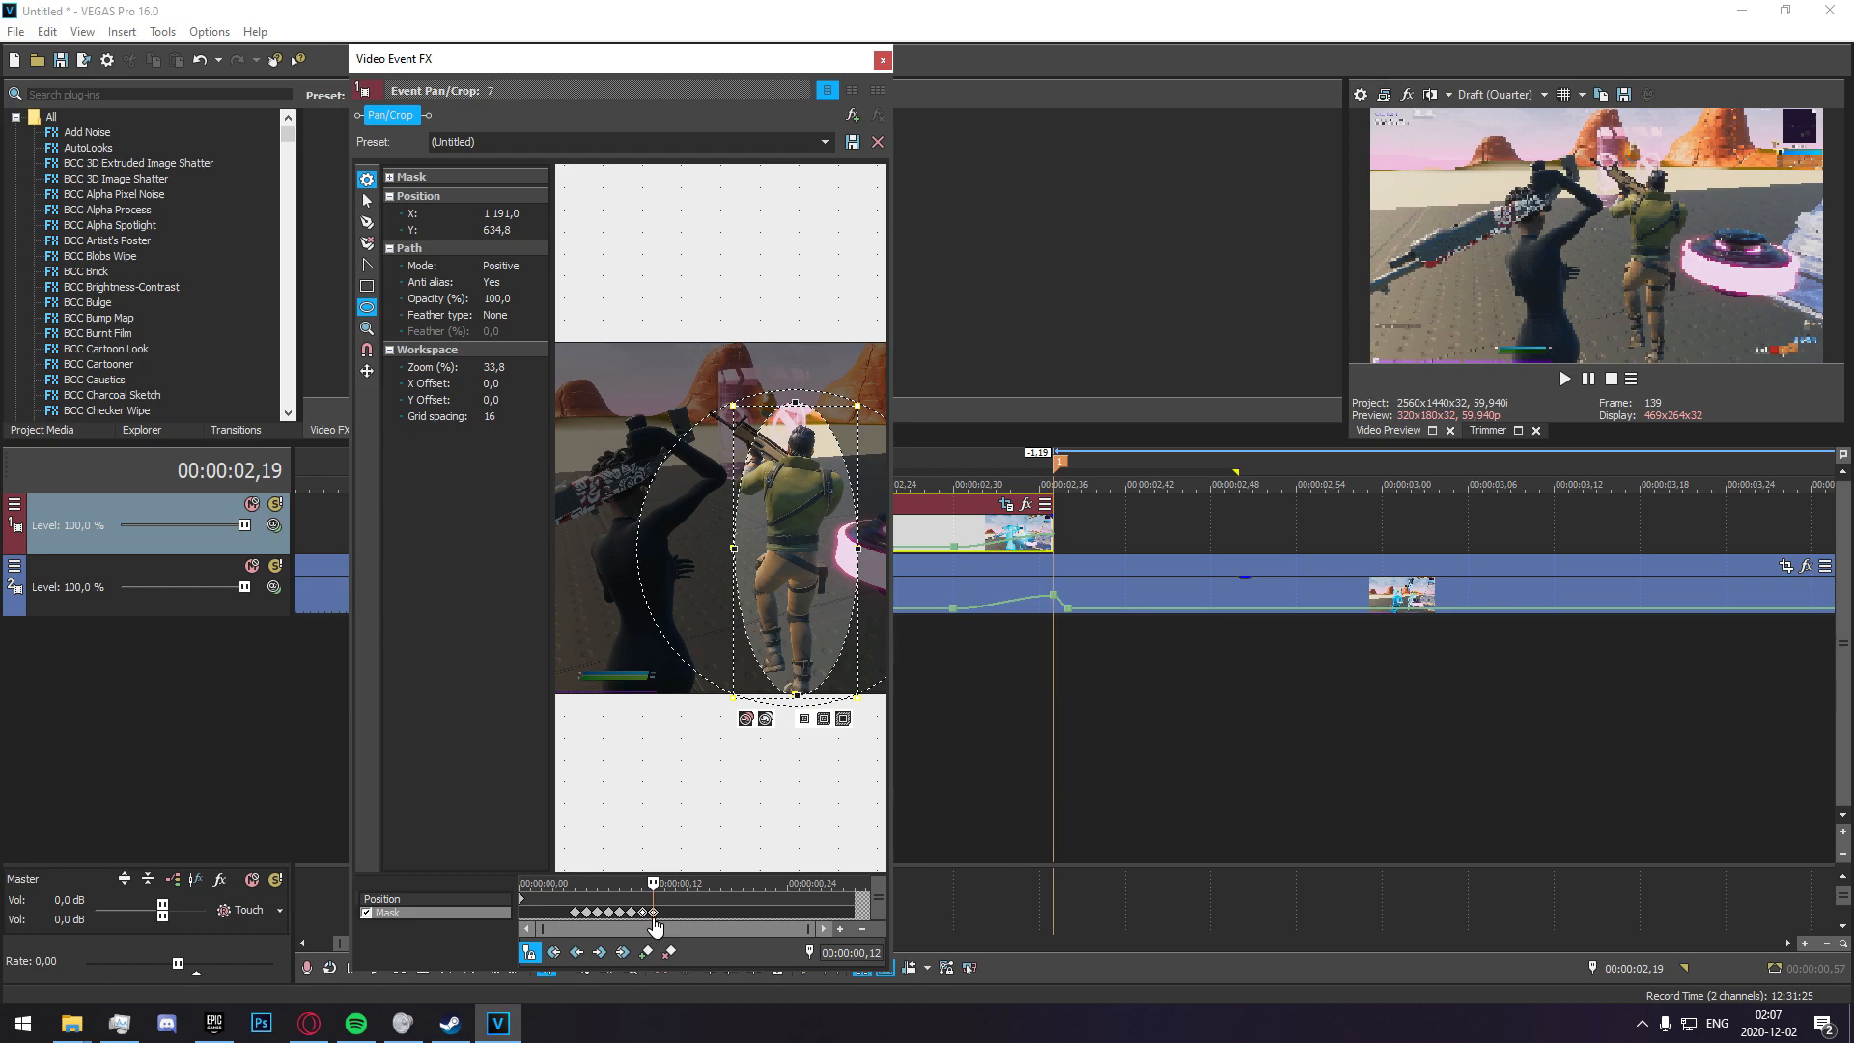
Nudge the oval mask to keep it on the green-vested figure at 00:00:00,13 and 00:00:00,14.
key(Right)
drag(812, 652, 815, 653)
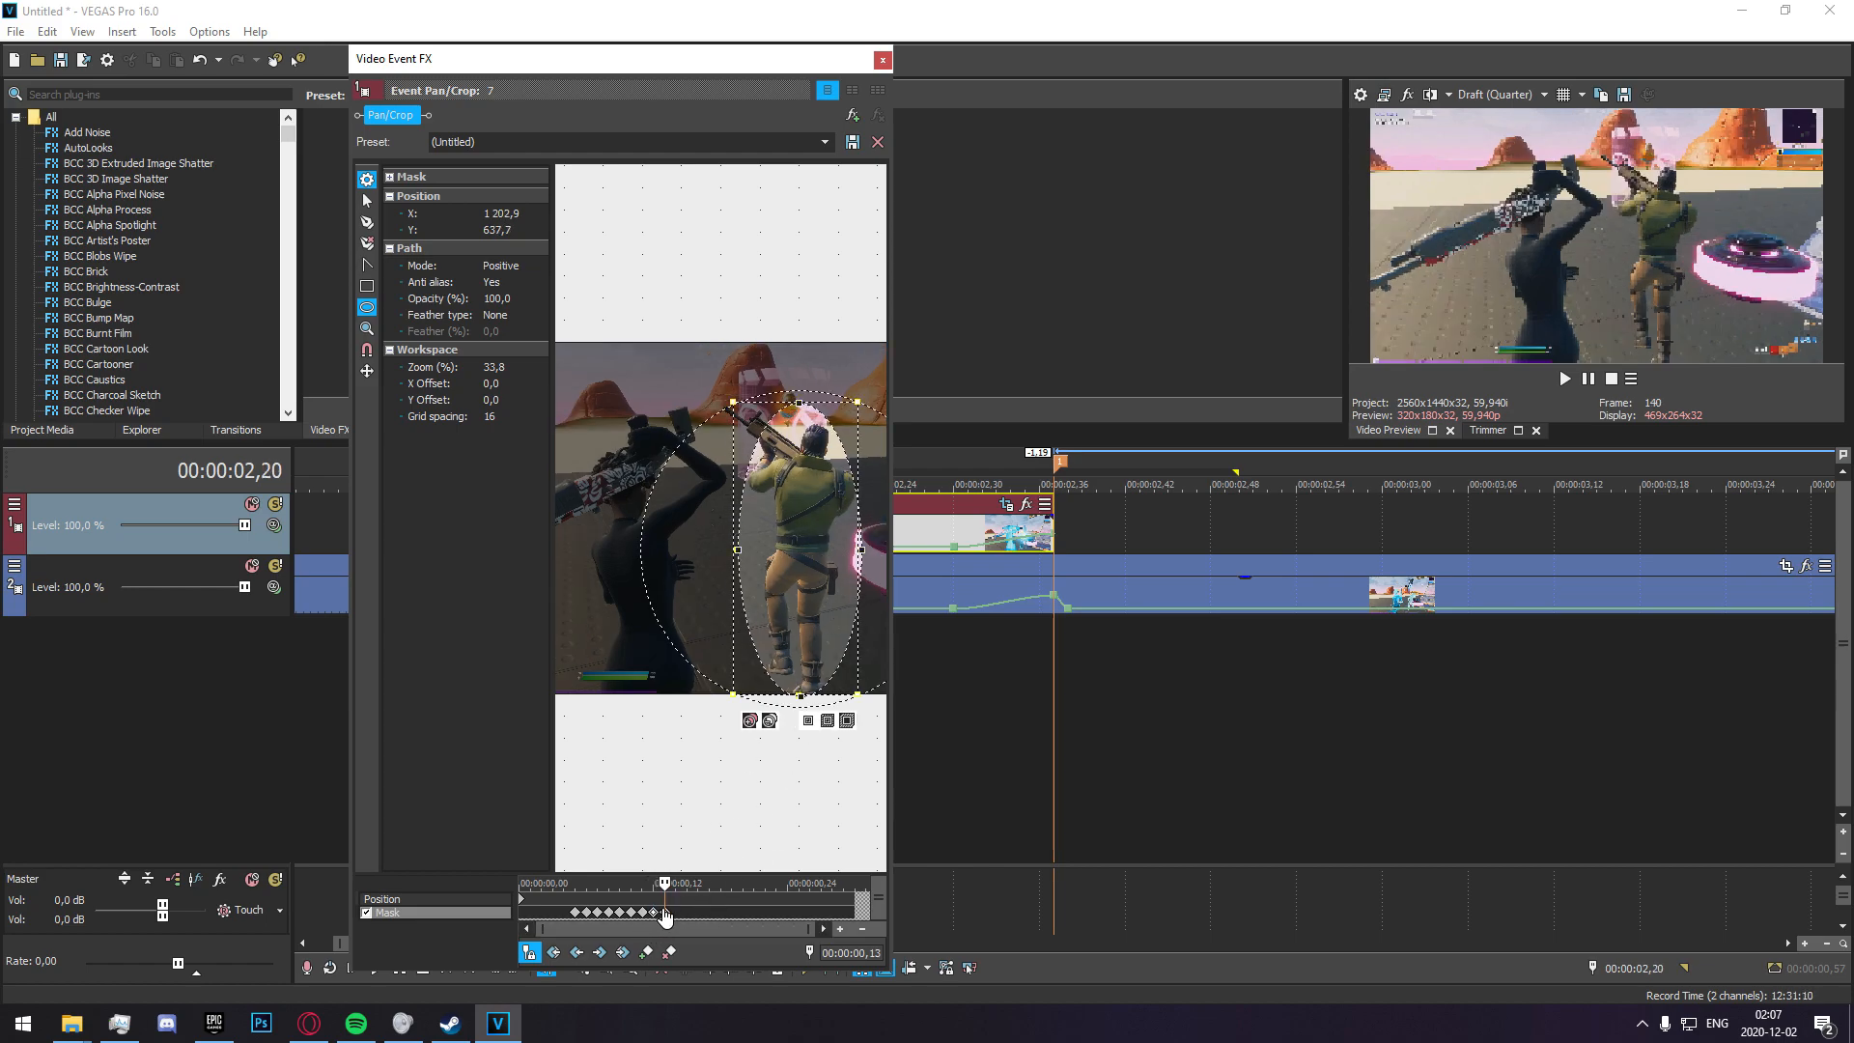
key(Right)
drag(827, 567, 836, 572)
Add a mask keyframe at 00:00:00,24 and realign the oval mask with the figure at 00:00:00,25.
key(Right)
key(Right)
key(Right)
key(Right)
key(Right)
key(Right)
key(Right)
key(Right)
key(Right)
key(Right)
click(646, 952)
key(Right)
drag(830, 563, 838, 560)
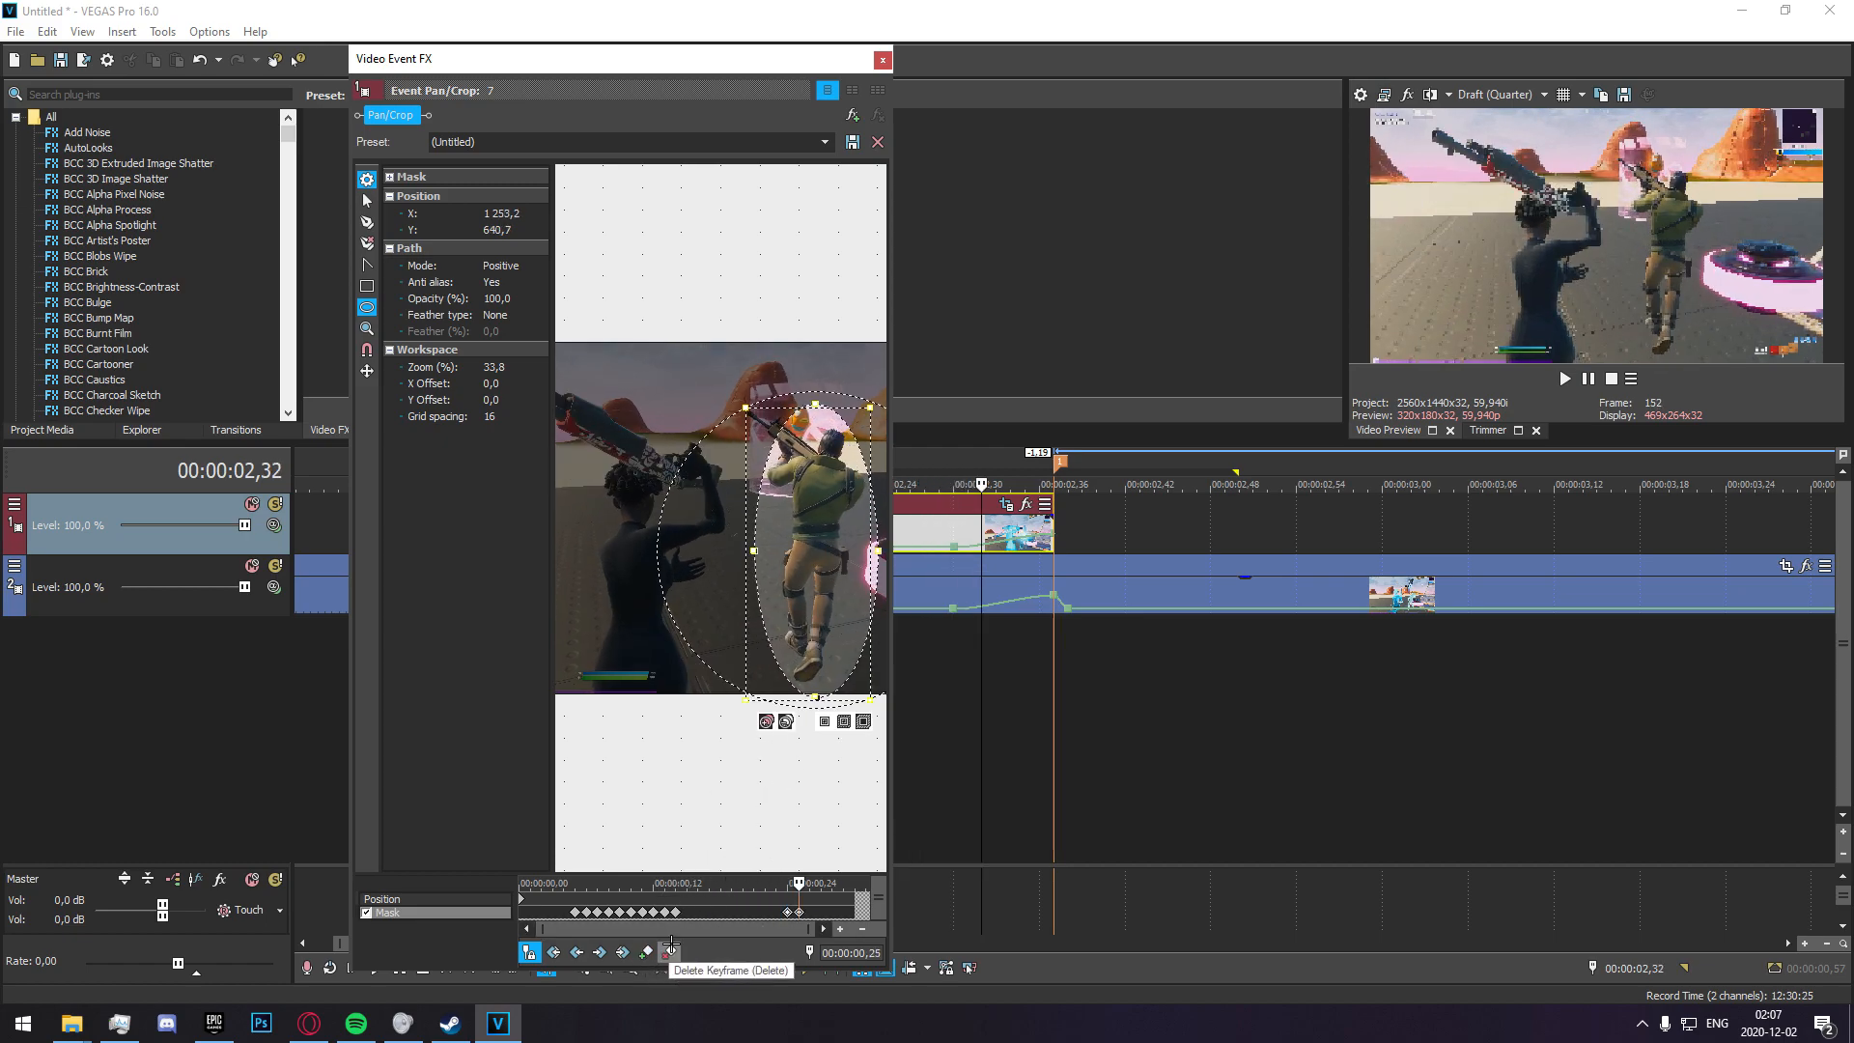
Adjust the oval mask's position and height around the figure from 00:00:00,26 to 00:00:00,28.
key(Right)
drag(808, 662, 809, 658)
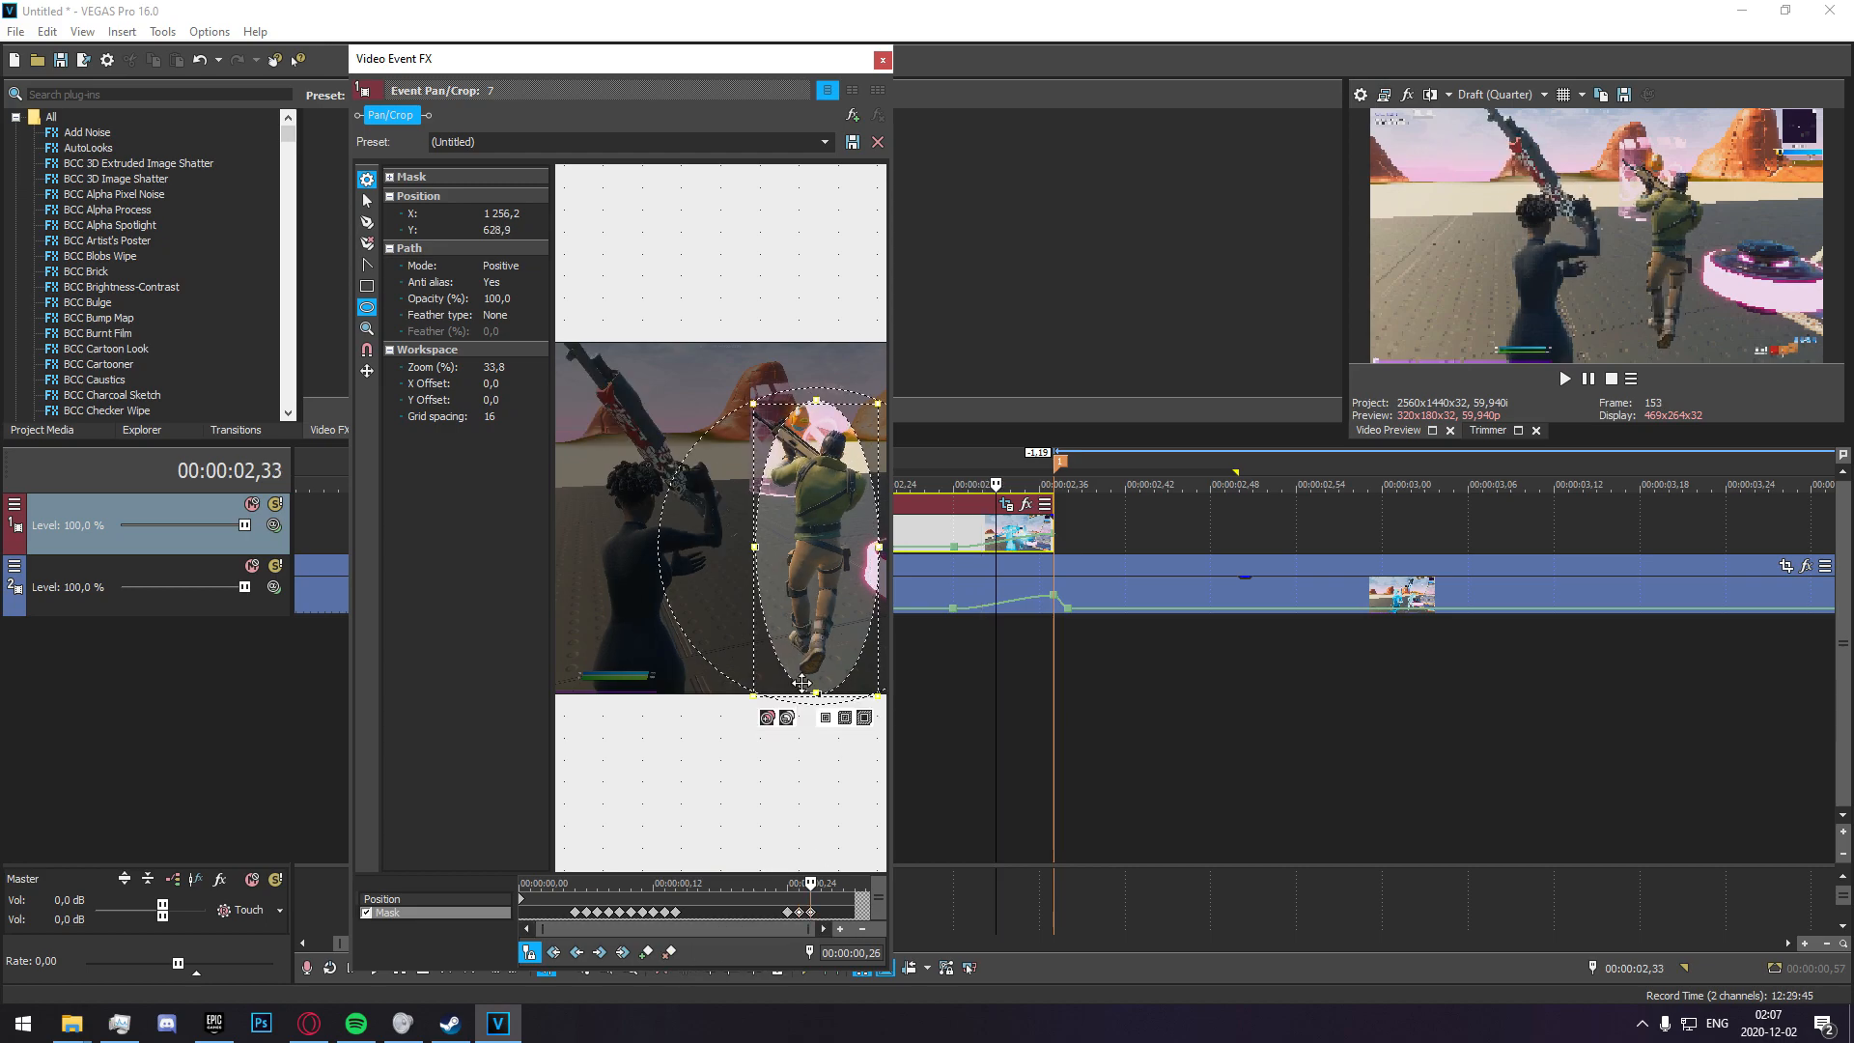
click(819, 915)
drag(845, 582, 849, 583)
drag(821, 402, 821, 419)
drag(832, 569, 798, 570)
click(832, 915)
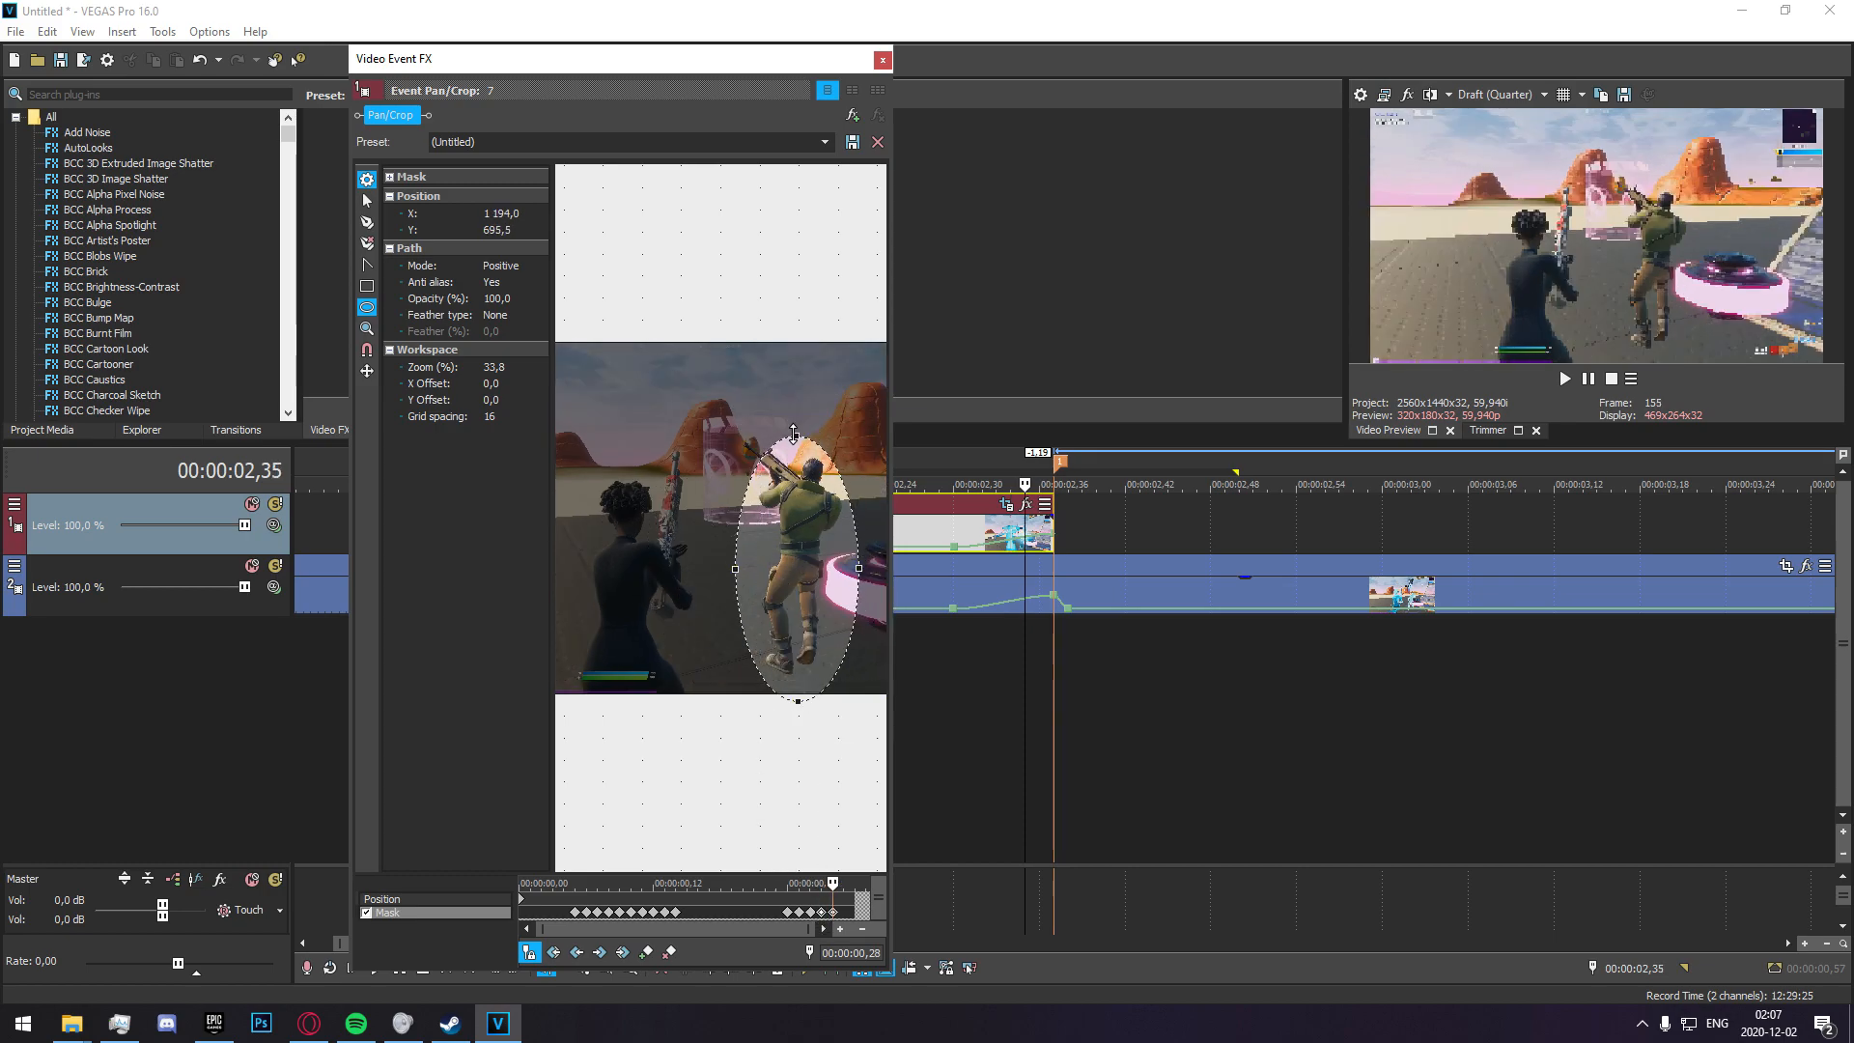
Move and reshape the oval mask to cover the shot figure at 00:00:00,29 and 00:00:00,30.
click(845, 914)
drag(790, 595, 711, 610)
drag(718, 454, 721, 496)
drag(784, 598, 777, 599)
drag(740, 604, 751, 586)
click(854, 916)
drag(770, 483, 806, 533)
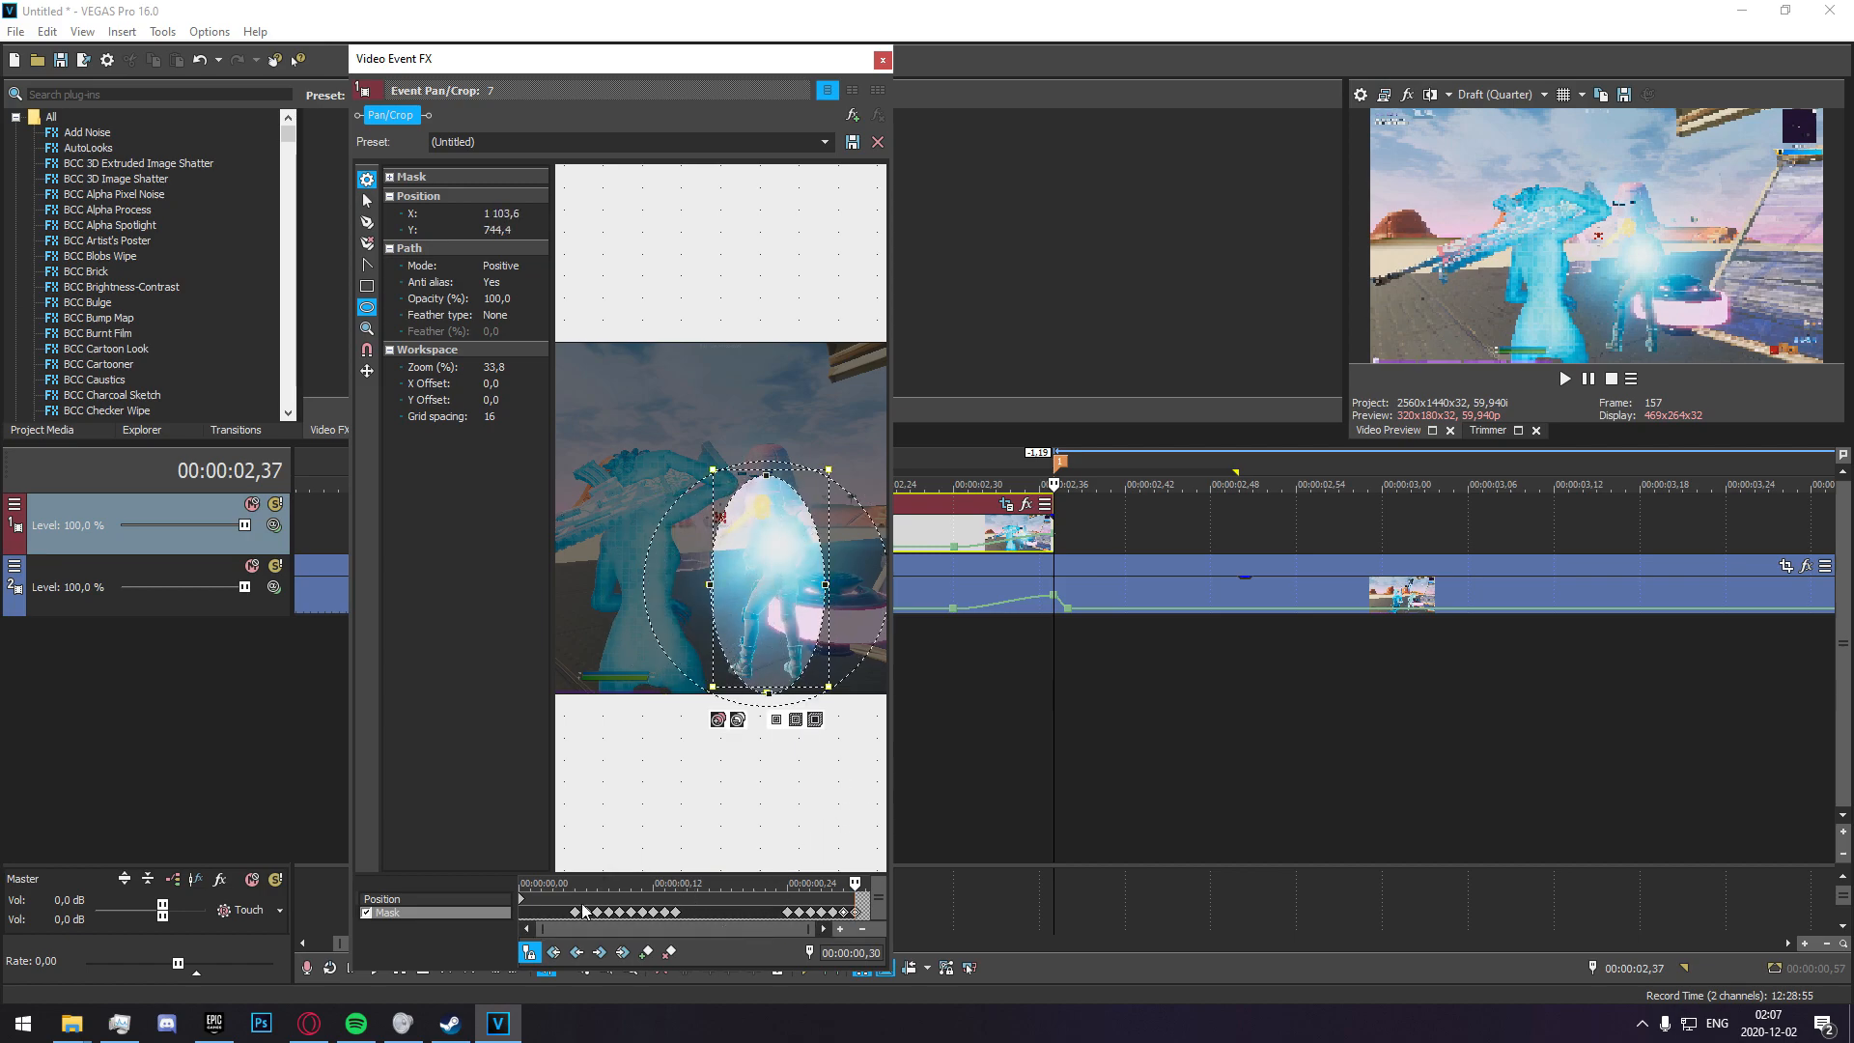
Set the mask's feather type to Both and its feather to 15% at the 00:00:00,05 keyframe.
scroll(685, 853, down, 1)
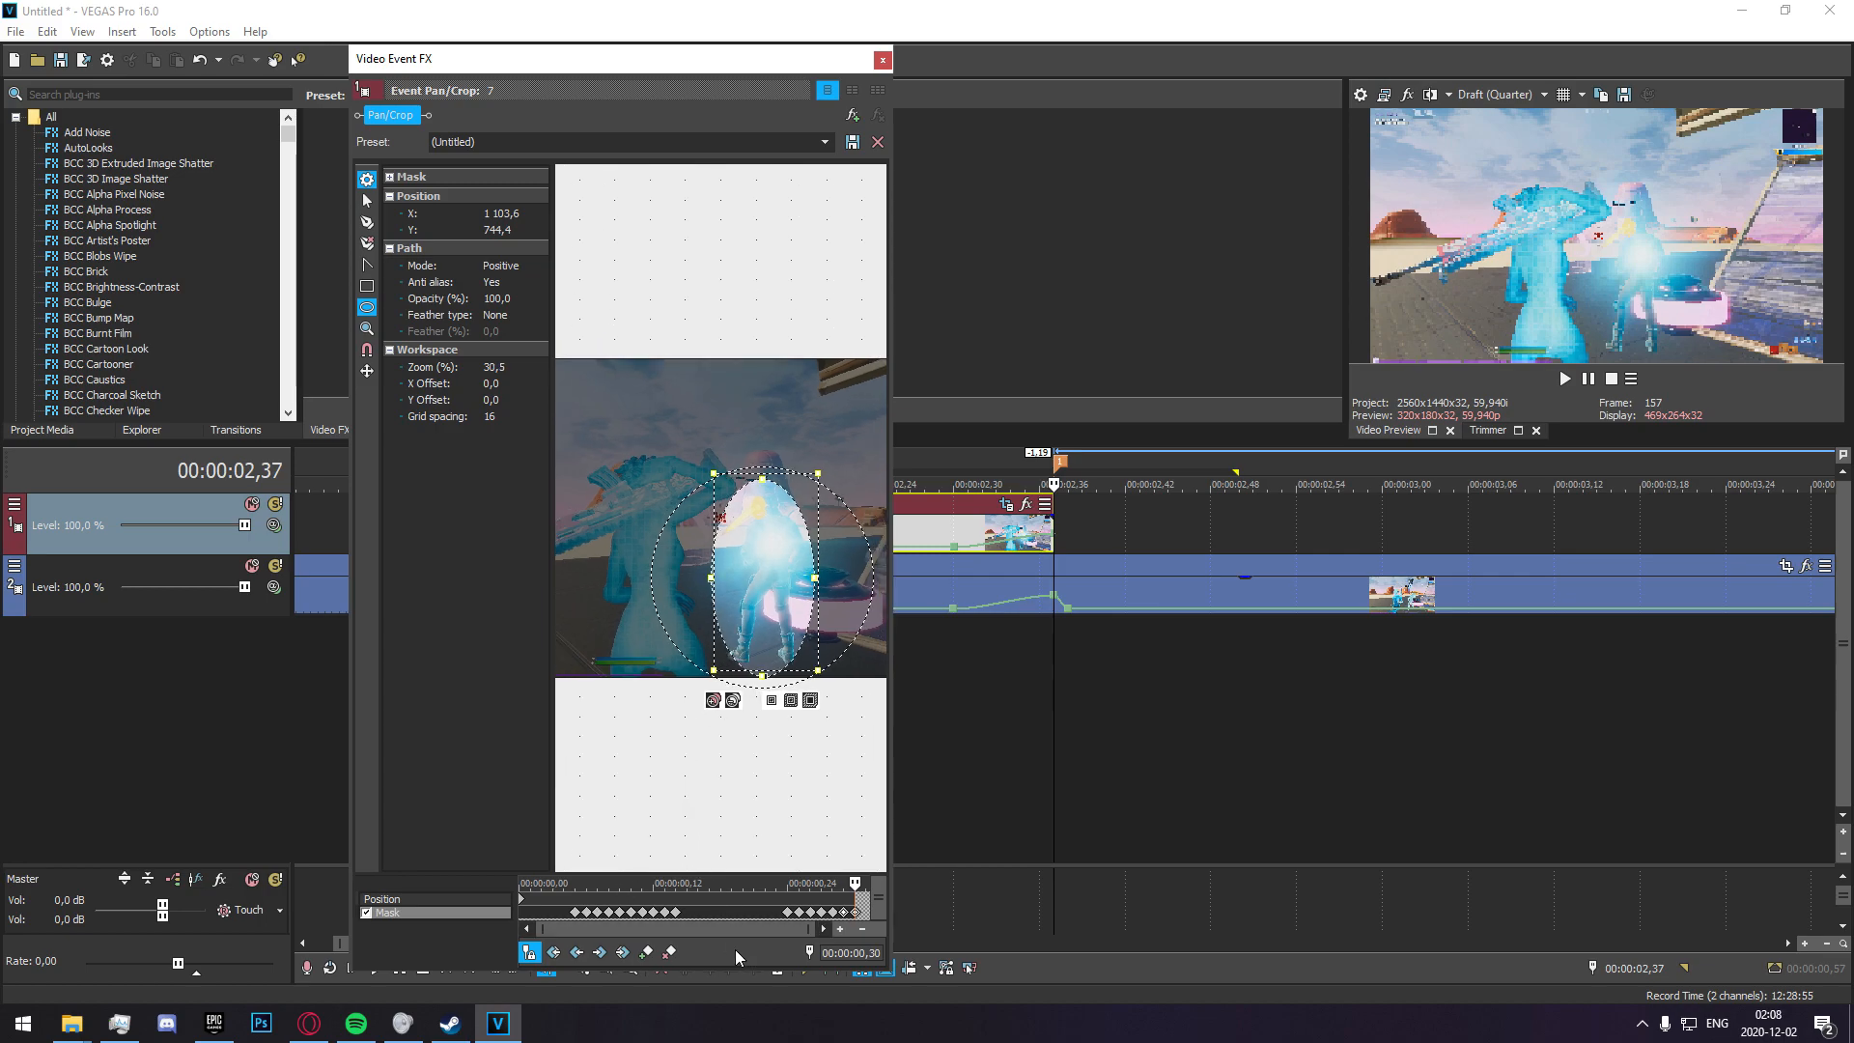
click(575, 913)
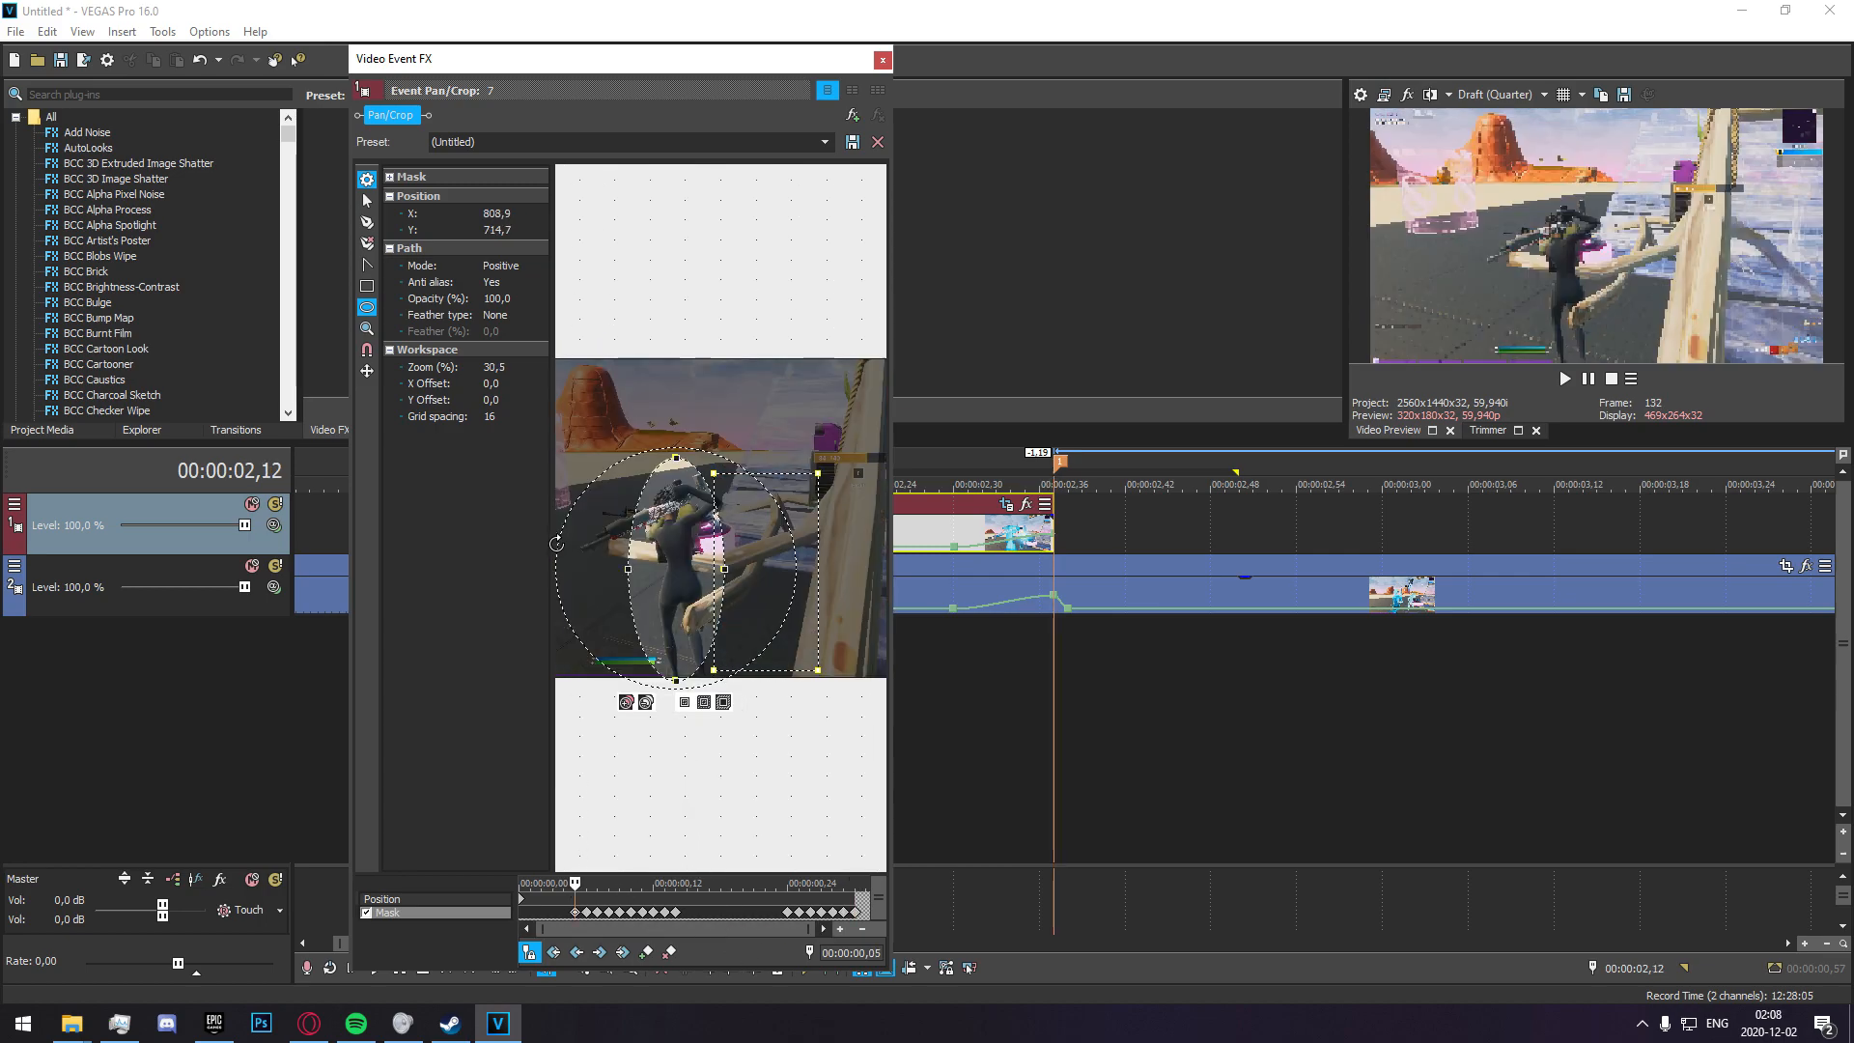
click(494, 314)
click(495, 340)
click(497, 333)
text(15)
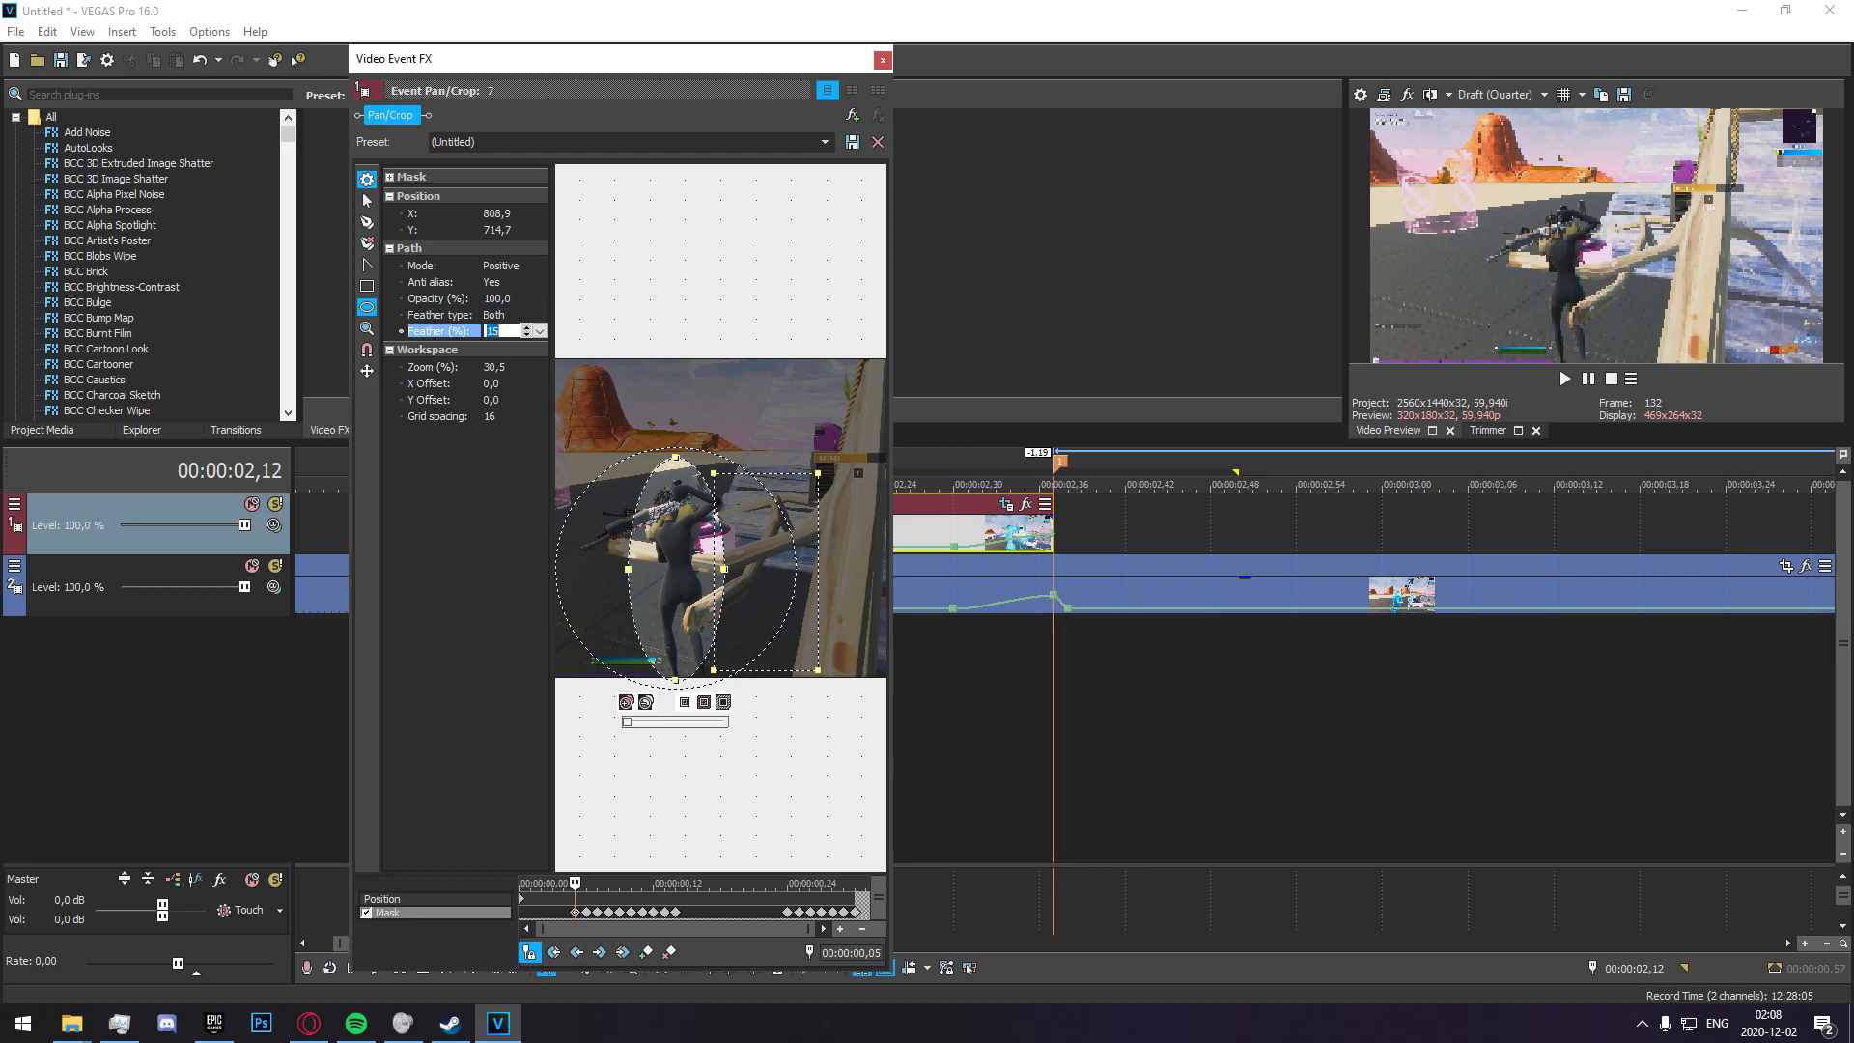
Apply the Both feather type with 15% feather to the mask keyframes at 00:00:00,06 and 00:00:00,07.
click(586, 914)
click(502, 316)
click(495, 341)
click(495, 332)
text(15)
click(502, 314)
click(500, 329)
click(597, 912)
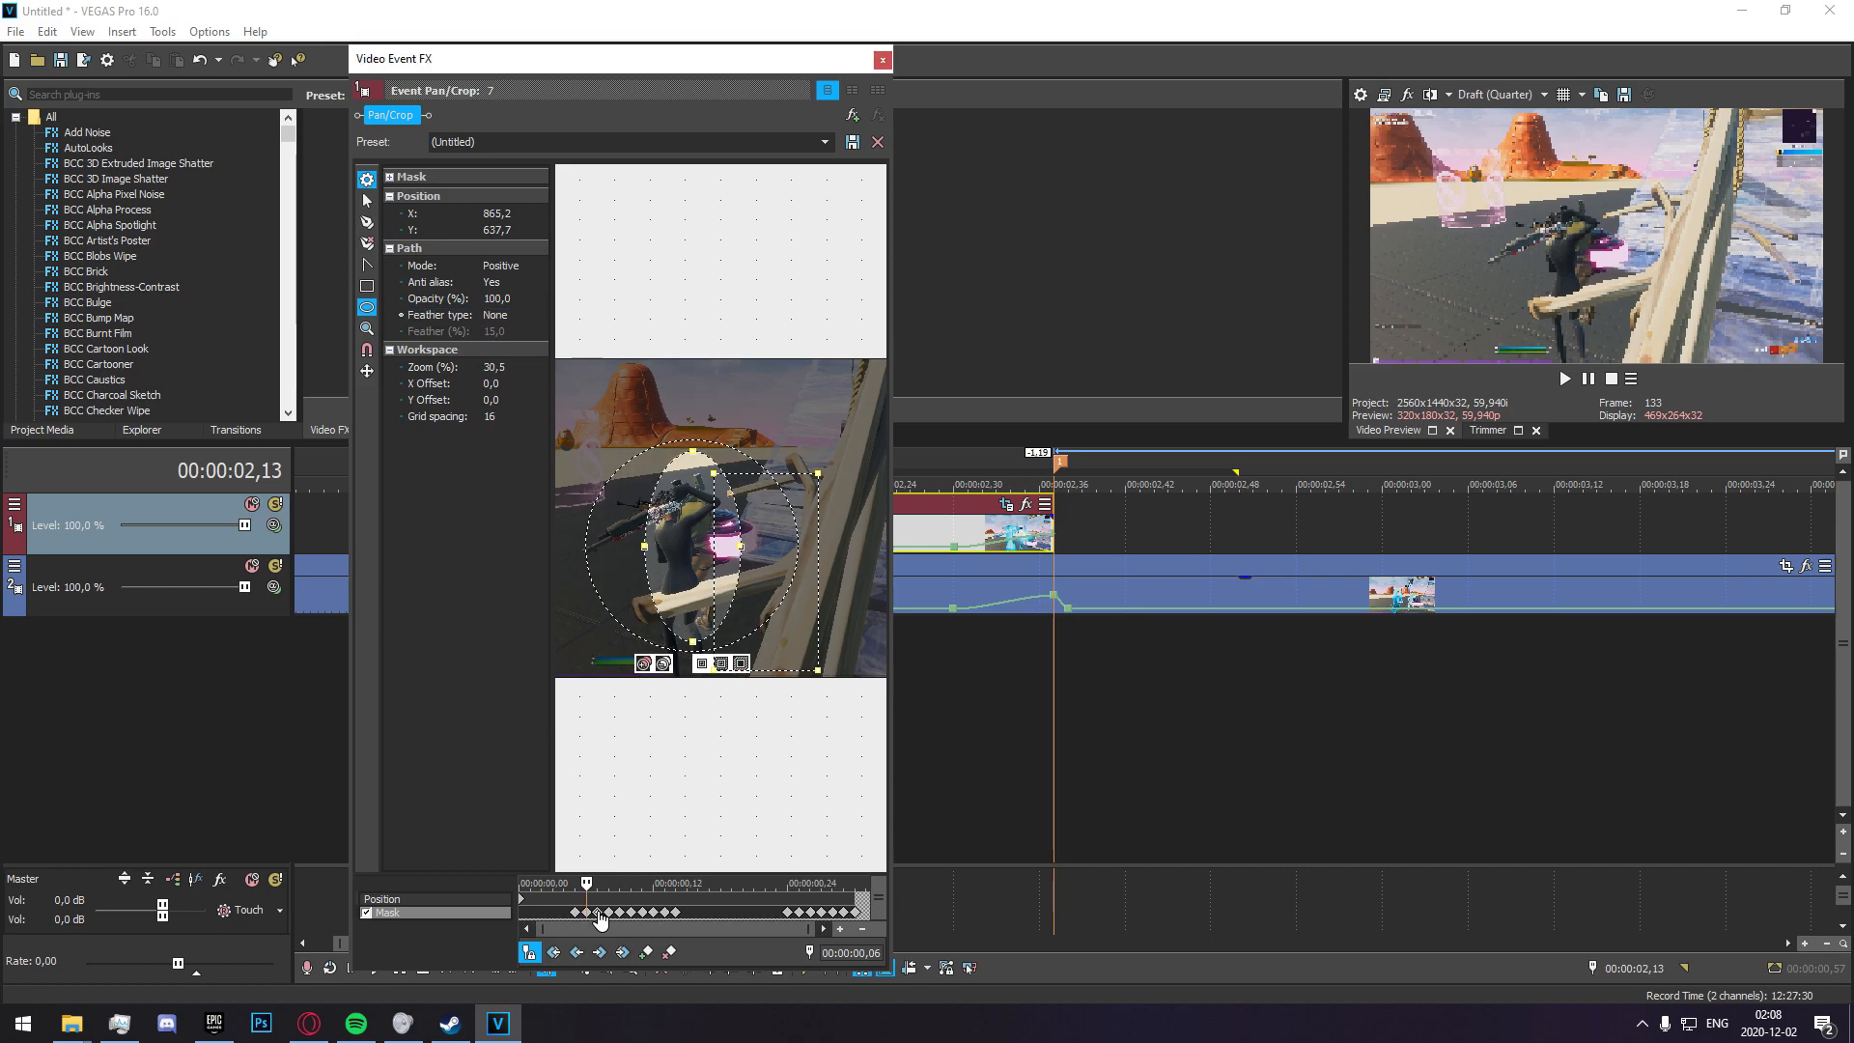
click(493, 318)
click(495, 329)
click(493, 330)
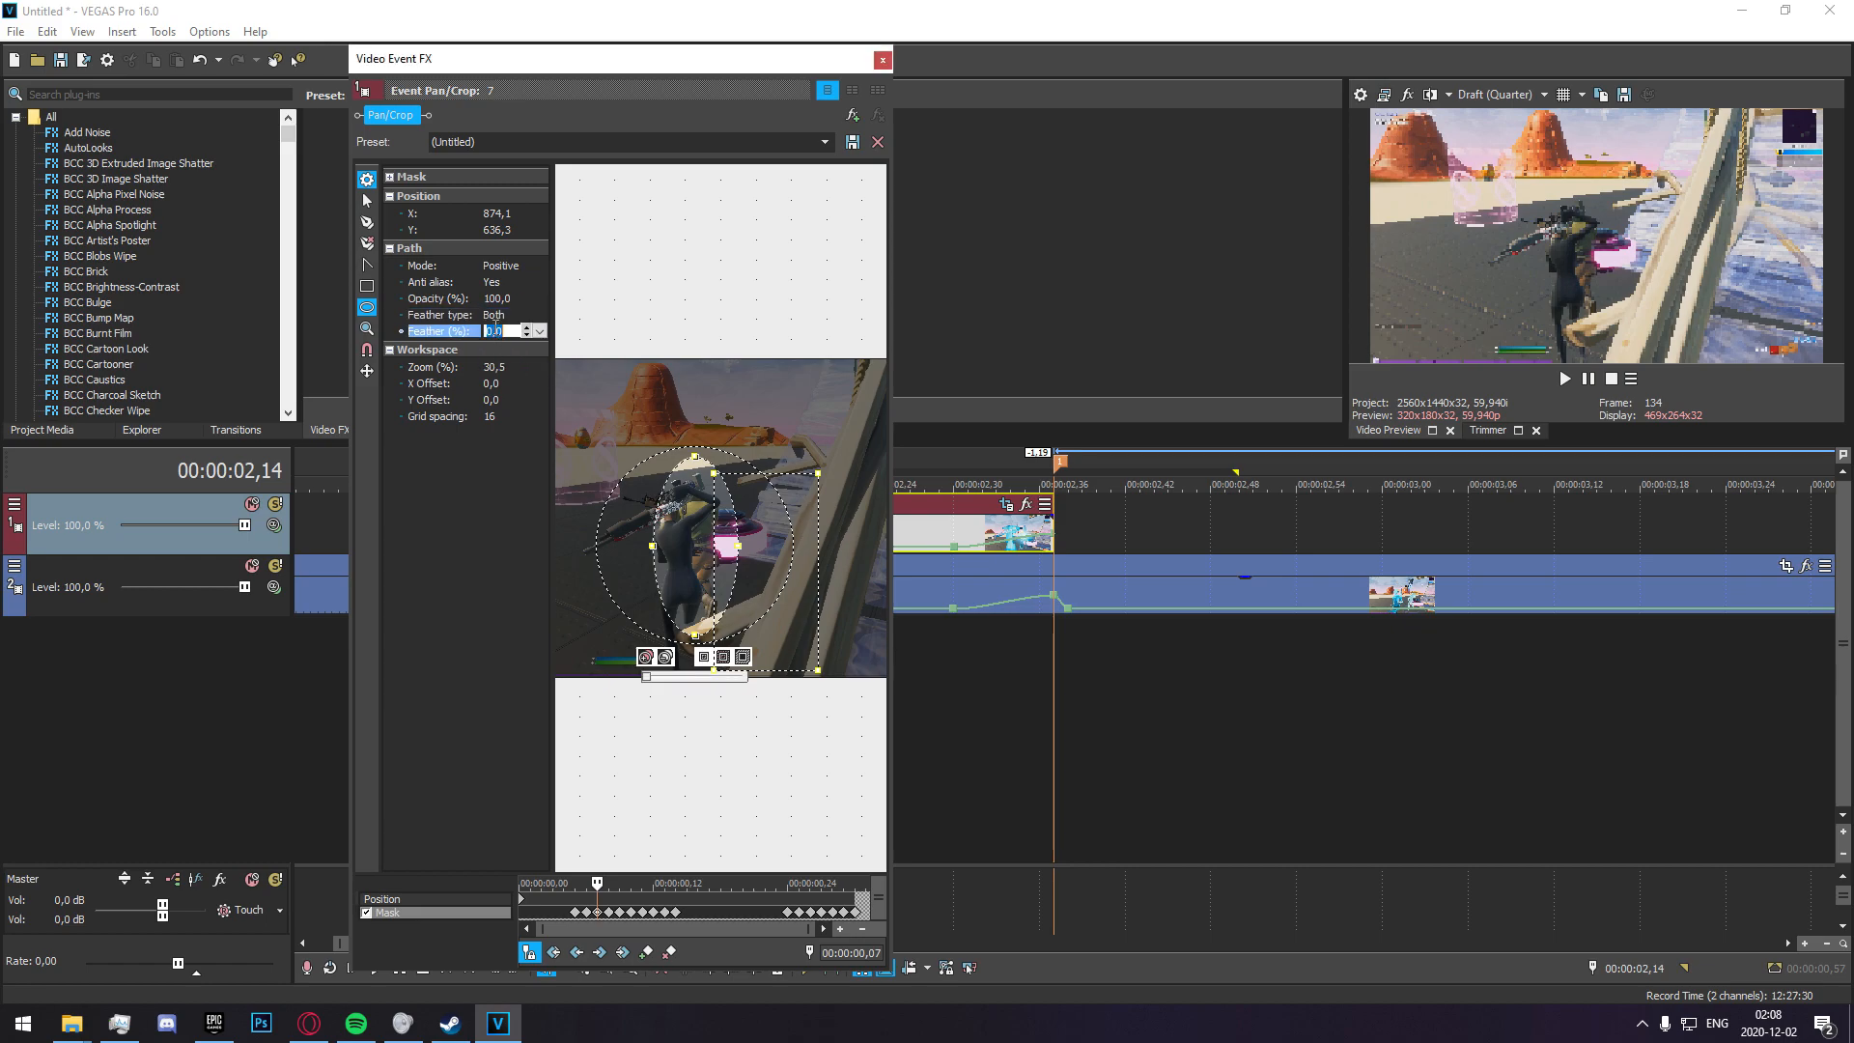
Apply the Both feather type with 15% feather to the mask keyframes from 00:00:00,08 to 00:00:00,10.
click(607, 912)
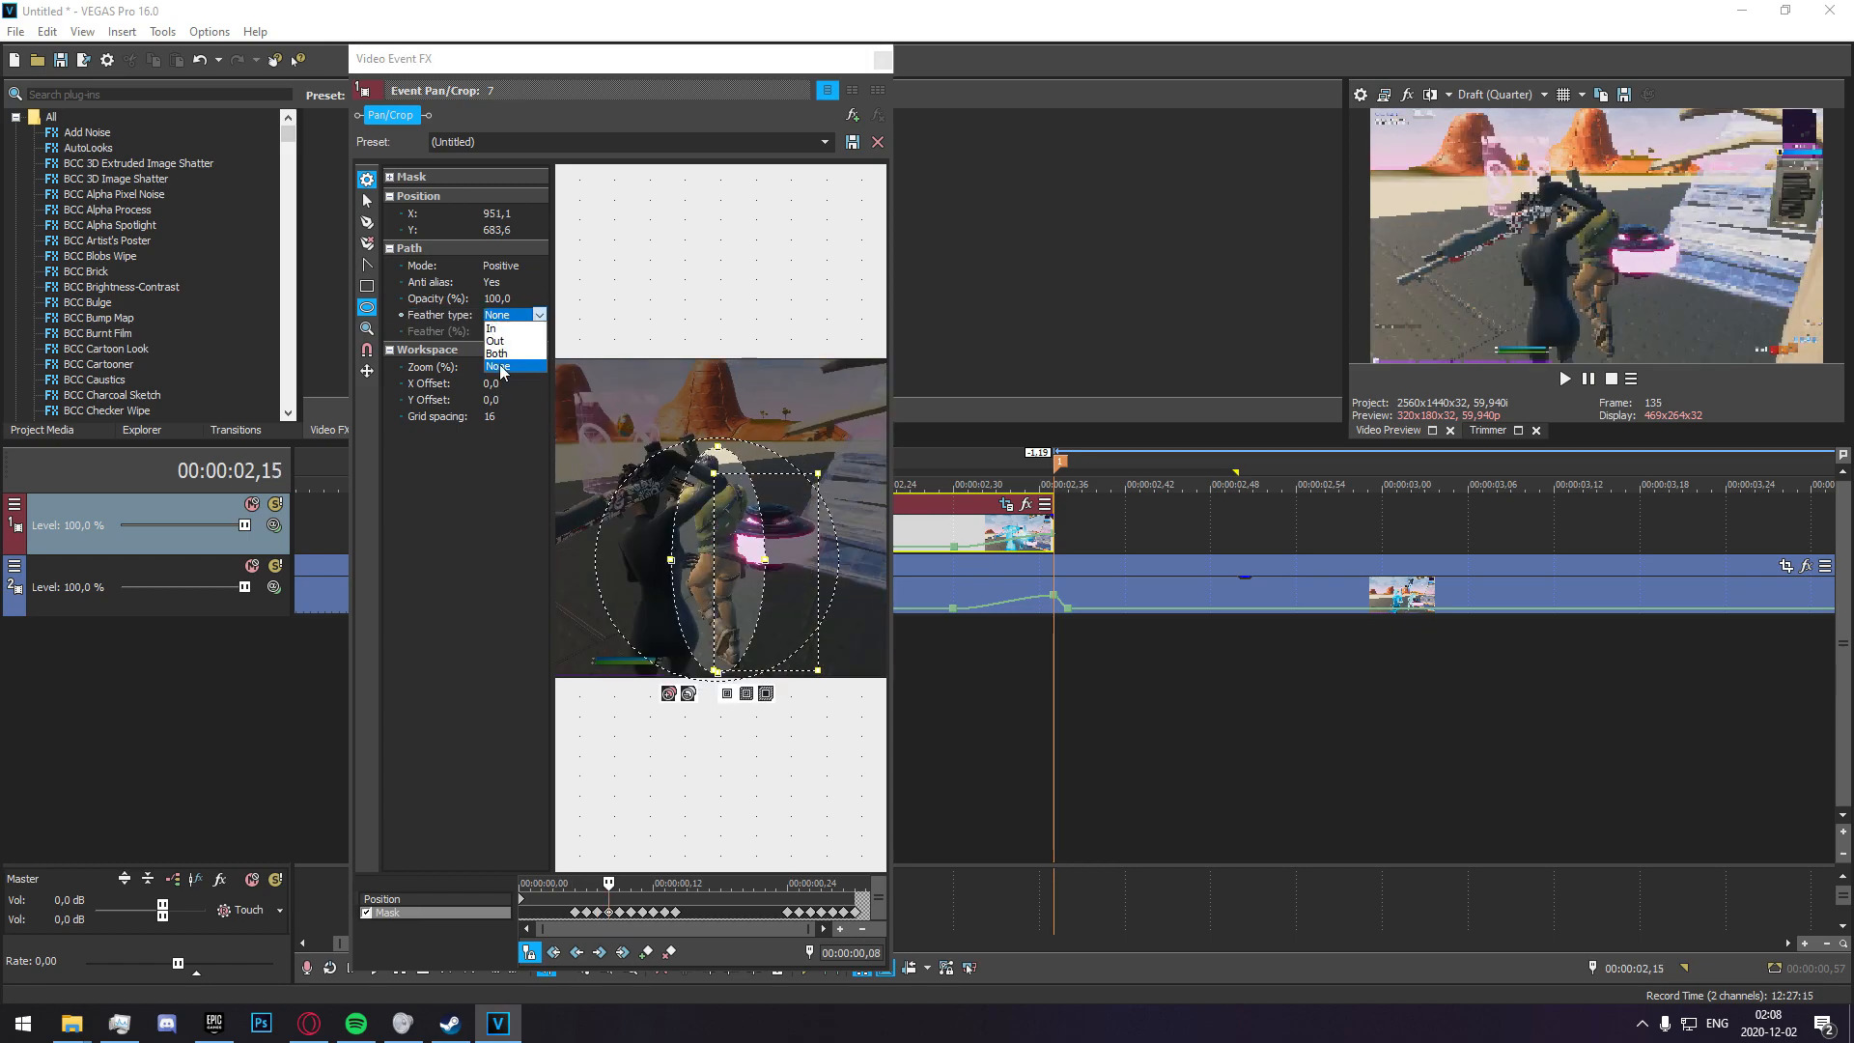
click(629, 911)
click(502, 314)
click(507, 357)
click(495, 330)
click(632, 913)
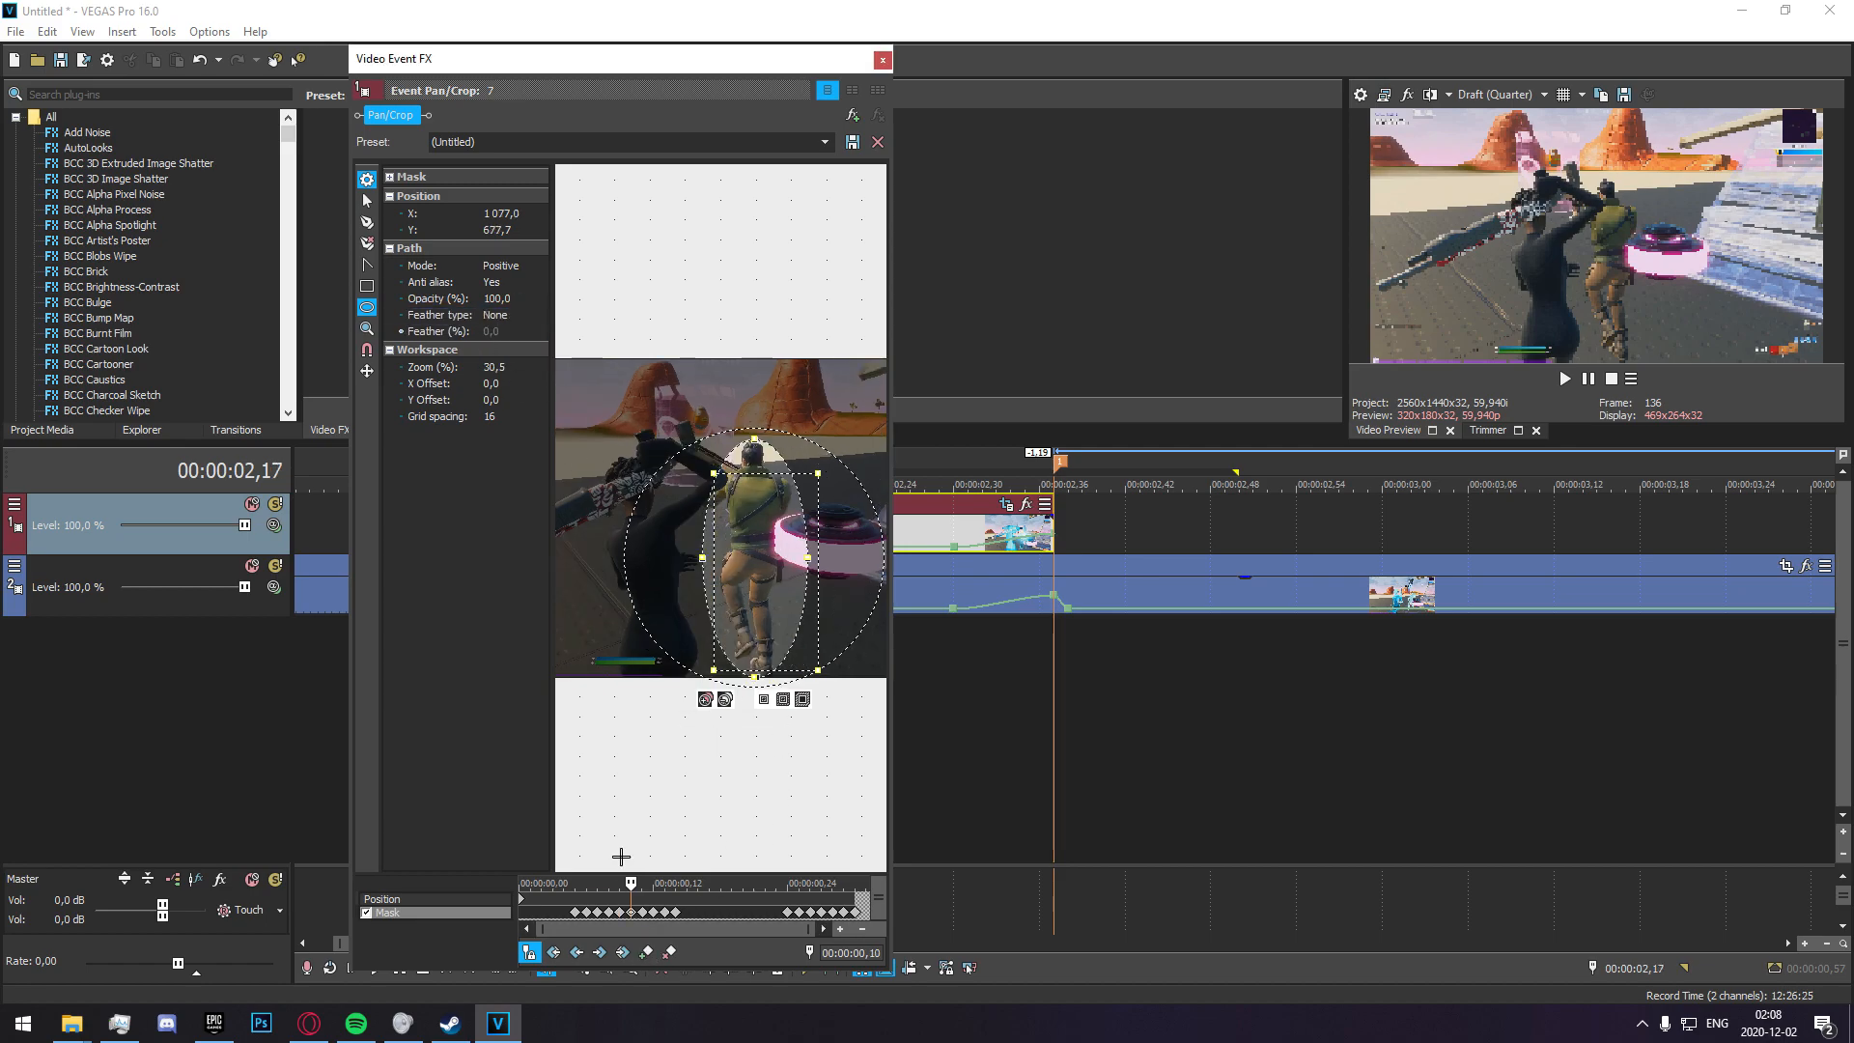
click(502, 315)
click(504, 355)
click(496, 332)
text(15)
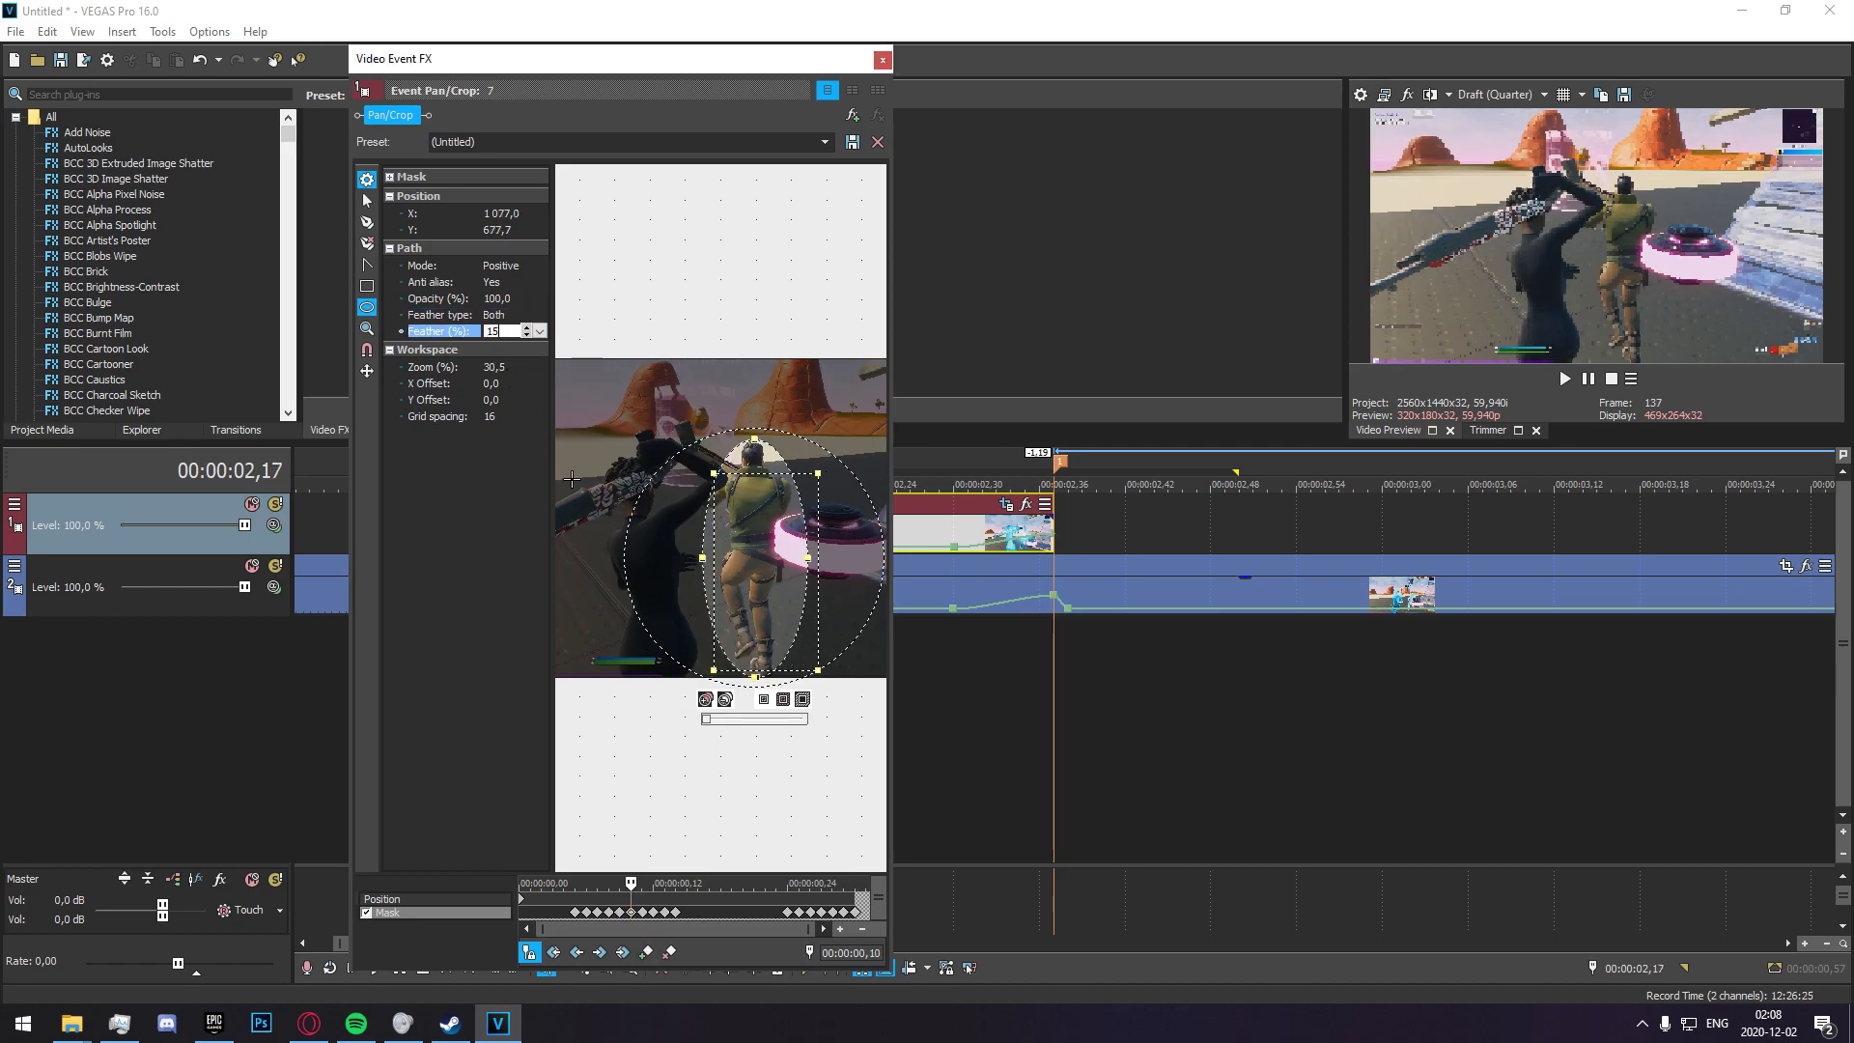
Feather the mask on both sides by 15% at the 00:00:00,11 and 00:00:00,12 keyframes.
click(642, 911)
click(502, 315)
click(502, 359)
key(Tab)
click(653, 911)
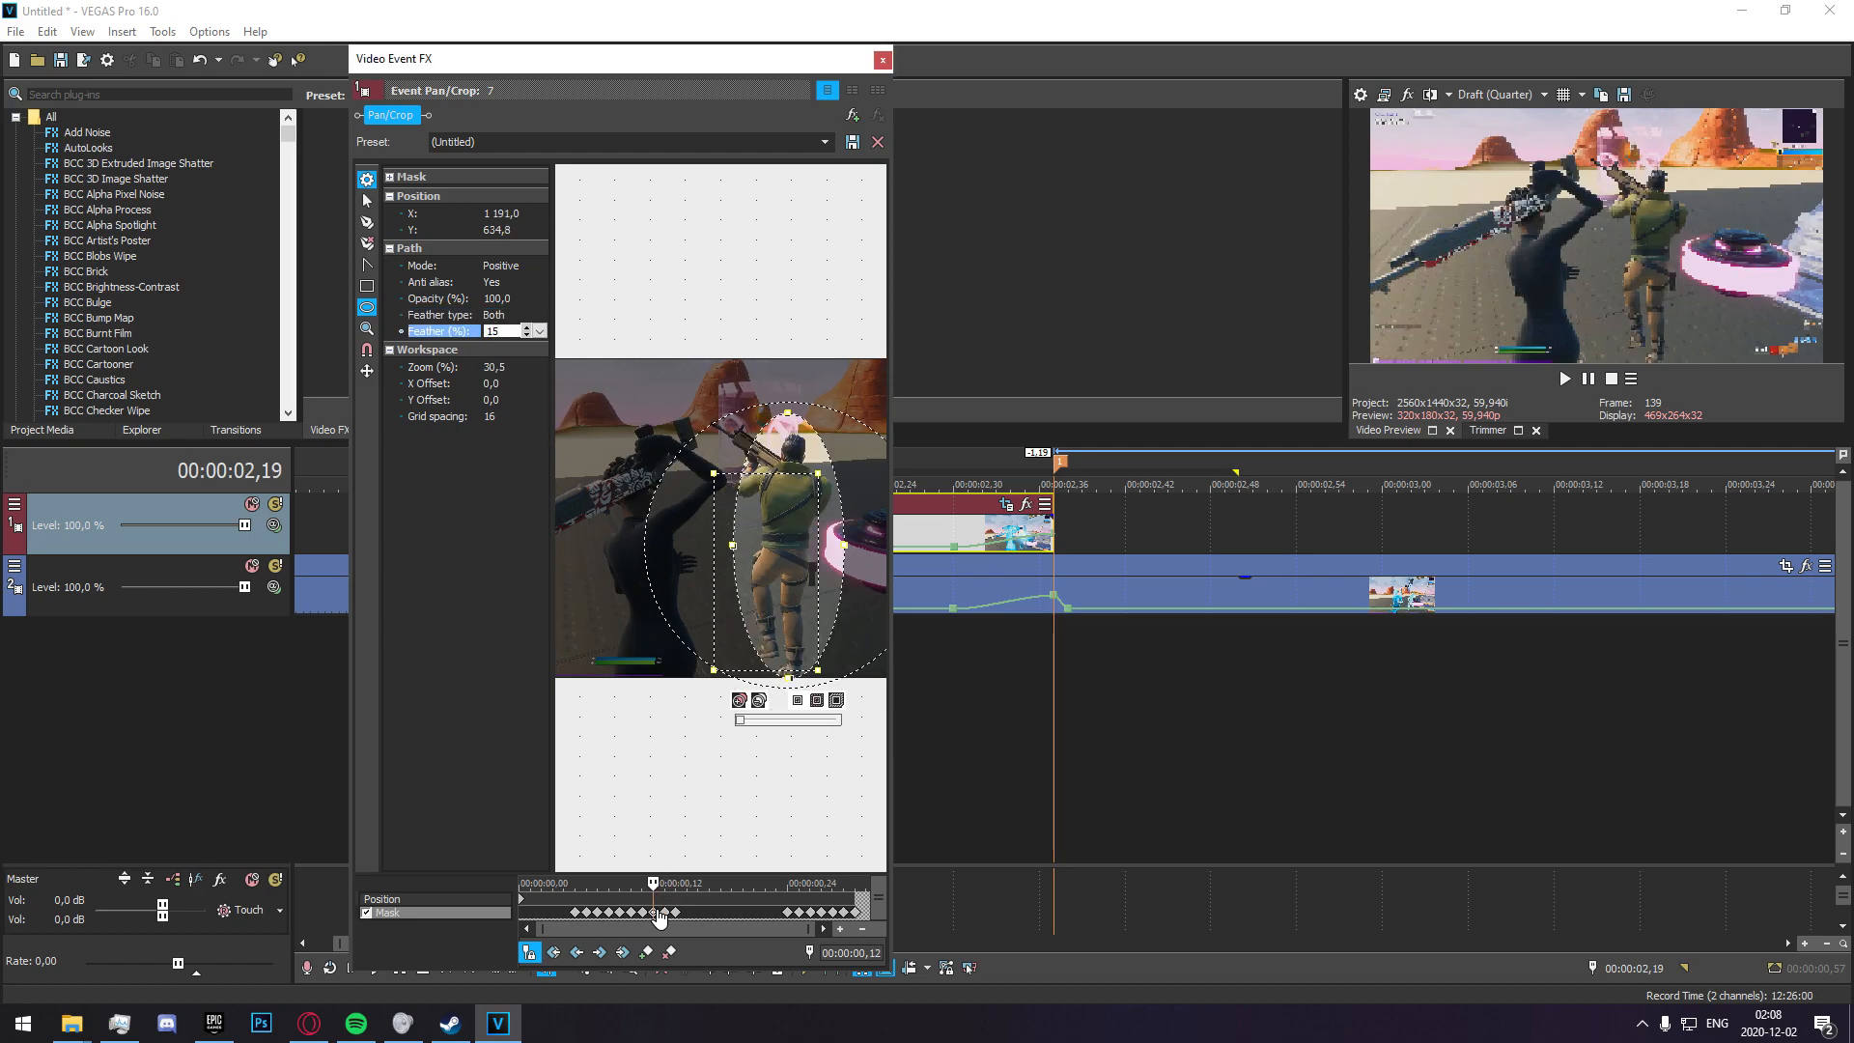
Set the mask's feather type to Both at the 00:00:00,13 and 00:00:00,14 keyframes.
click(664, 911)
click(497, 316)
click(497, 353)
click(676, 911)
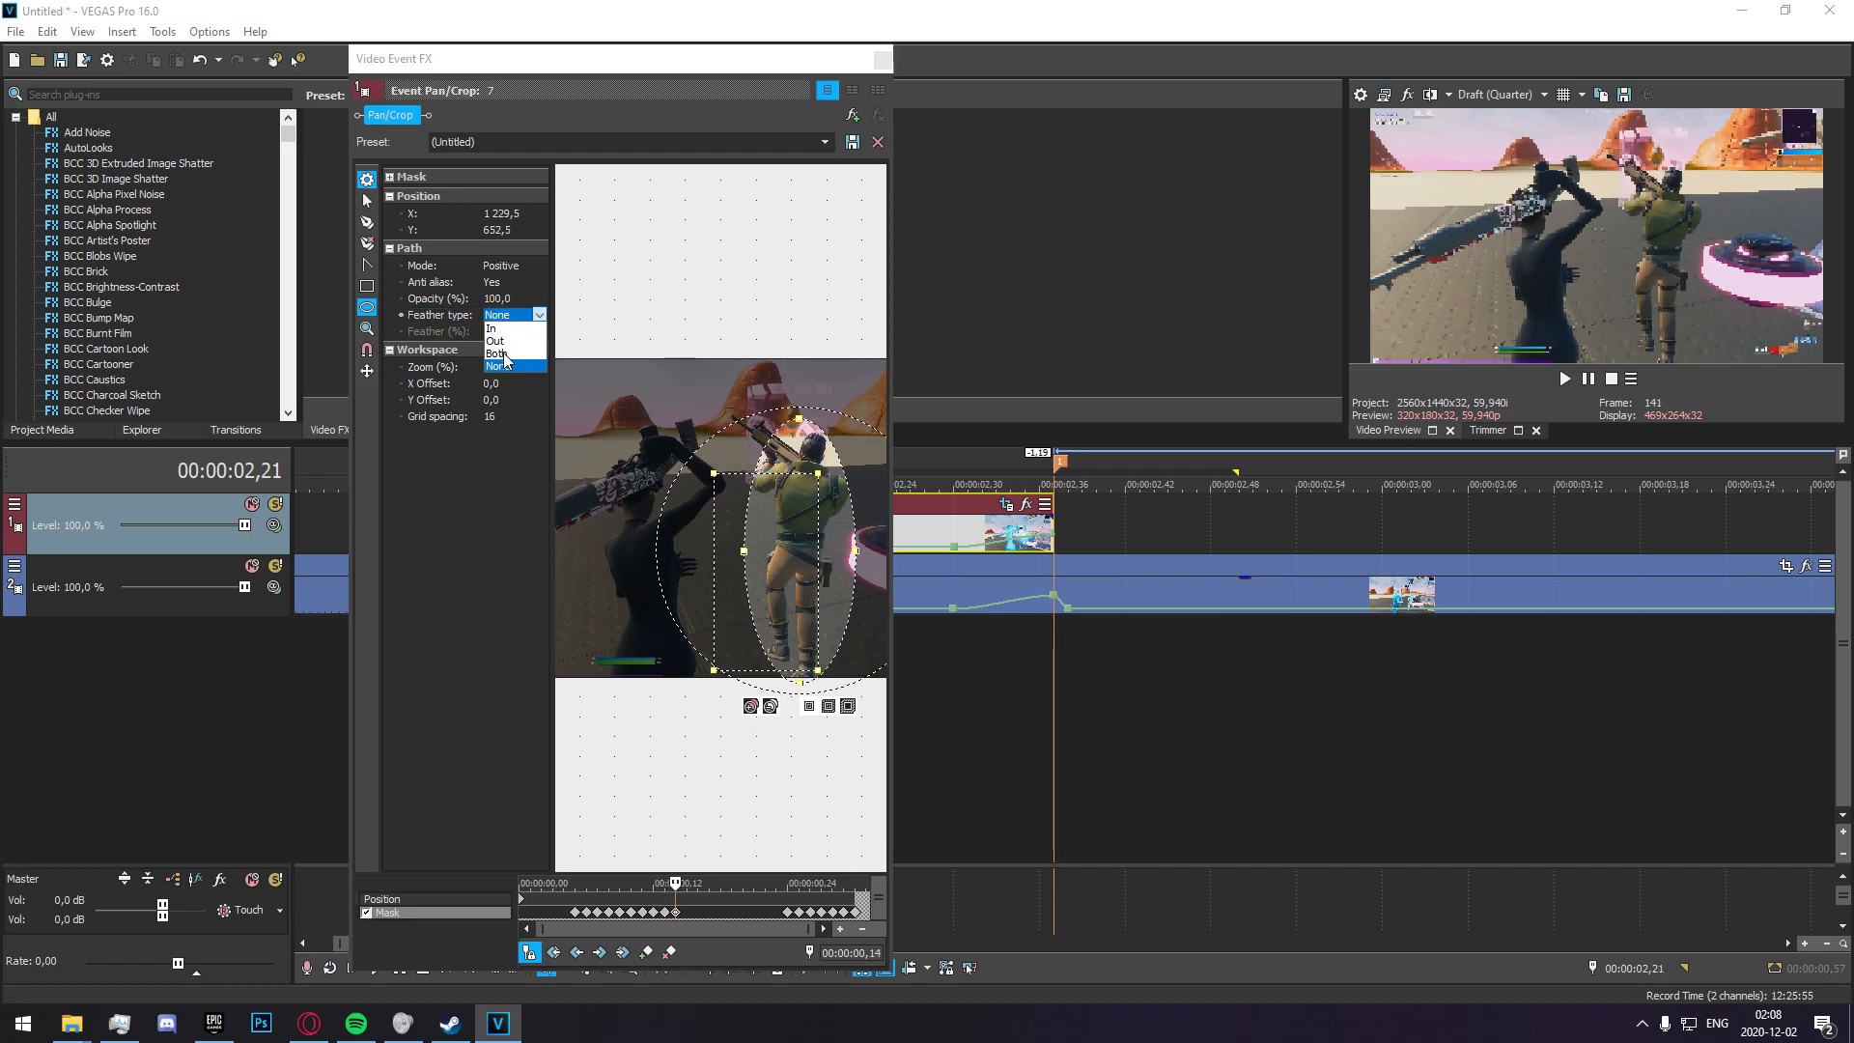
Feather the mask on both sides by 15% at the 00:00:00,24 and 00:00:00,25 keyframes.
click(788, 912)
click(499, 316)
click(499, 359)
click(497, 330)
click(798, 912)
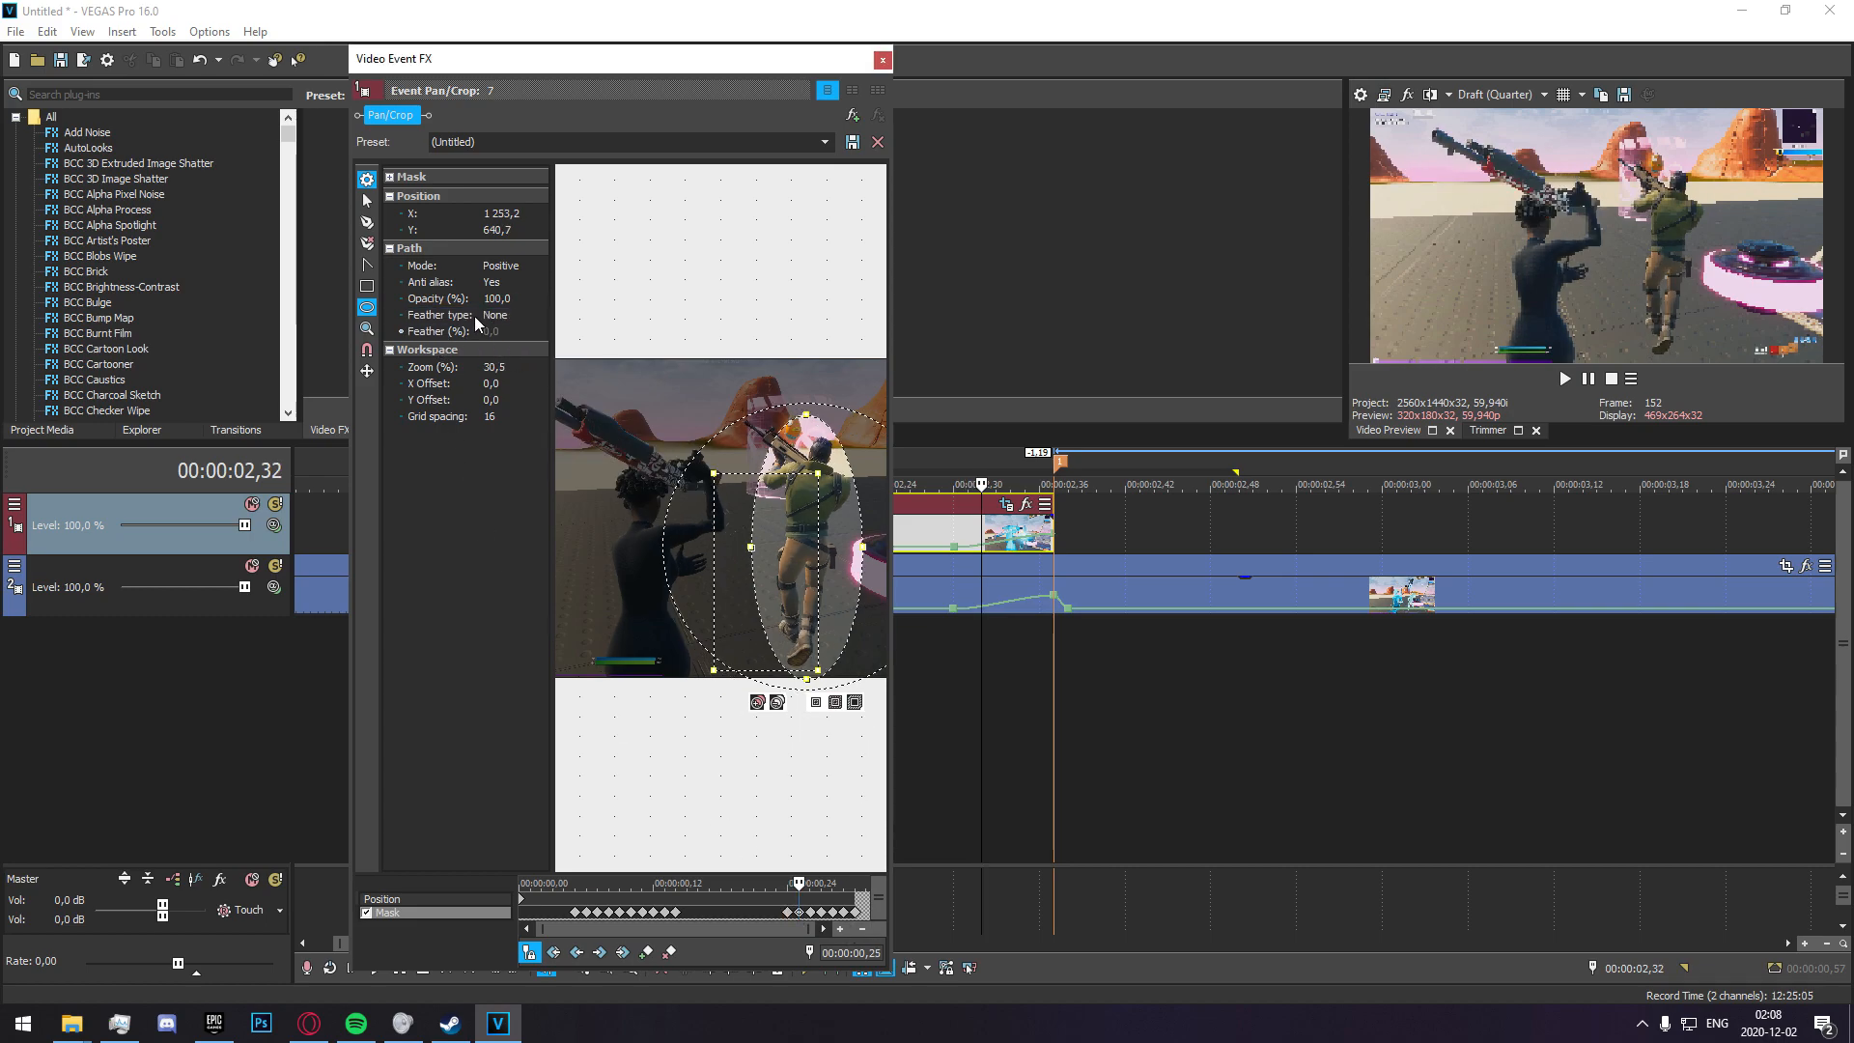
click(498, 317)
click(496, 353)
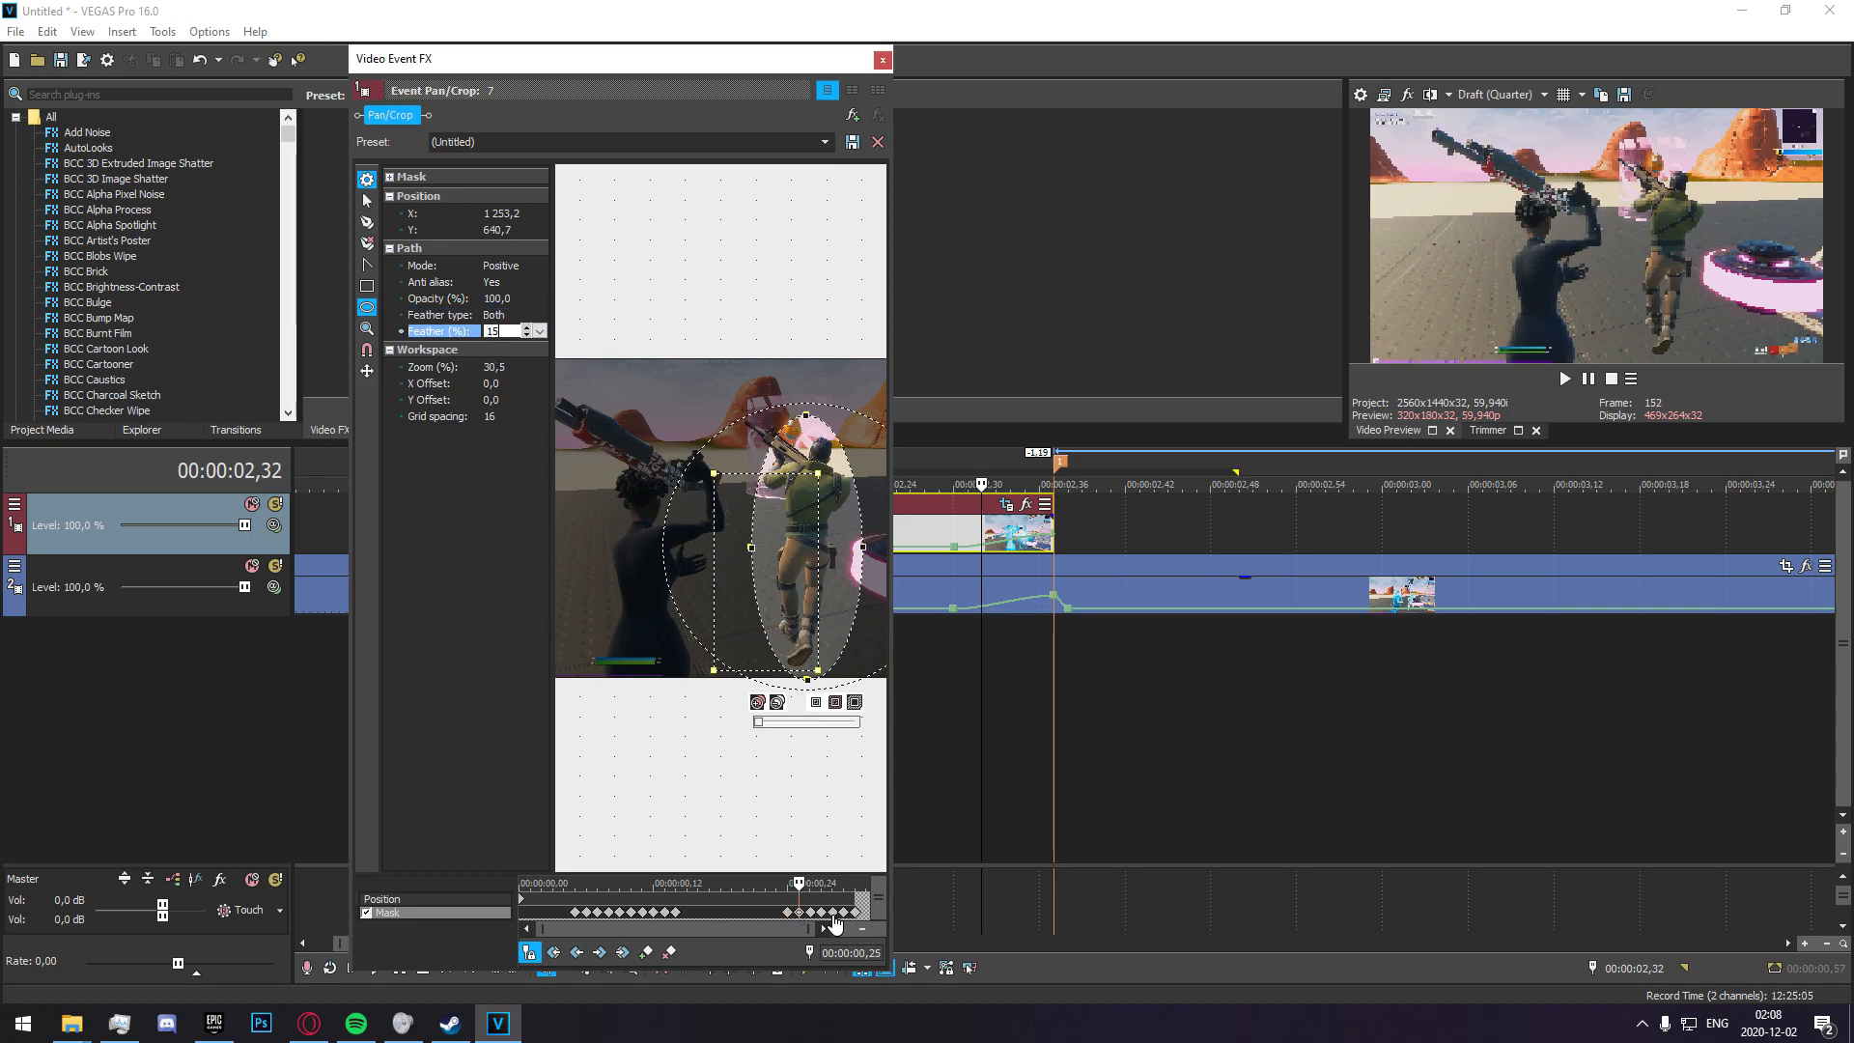
Feather the mask on both sides by 15% at the 00:00:00,26 and 00:00:00,27 keyframes.
click(810, 912)
click(498, 316)
click(496, 355)
click(490, 330)
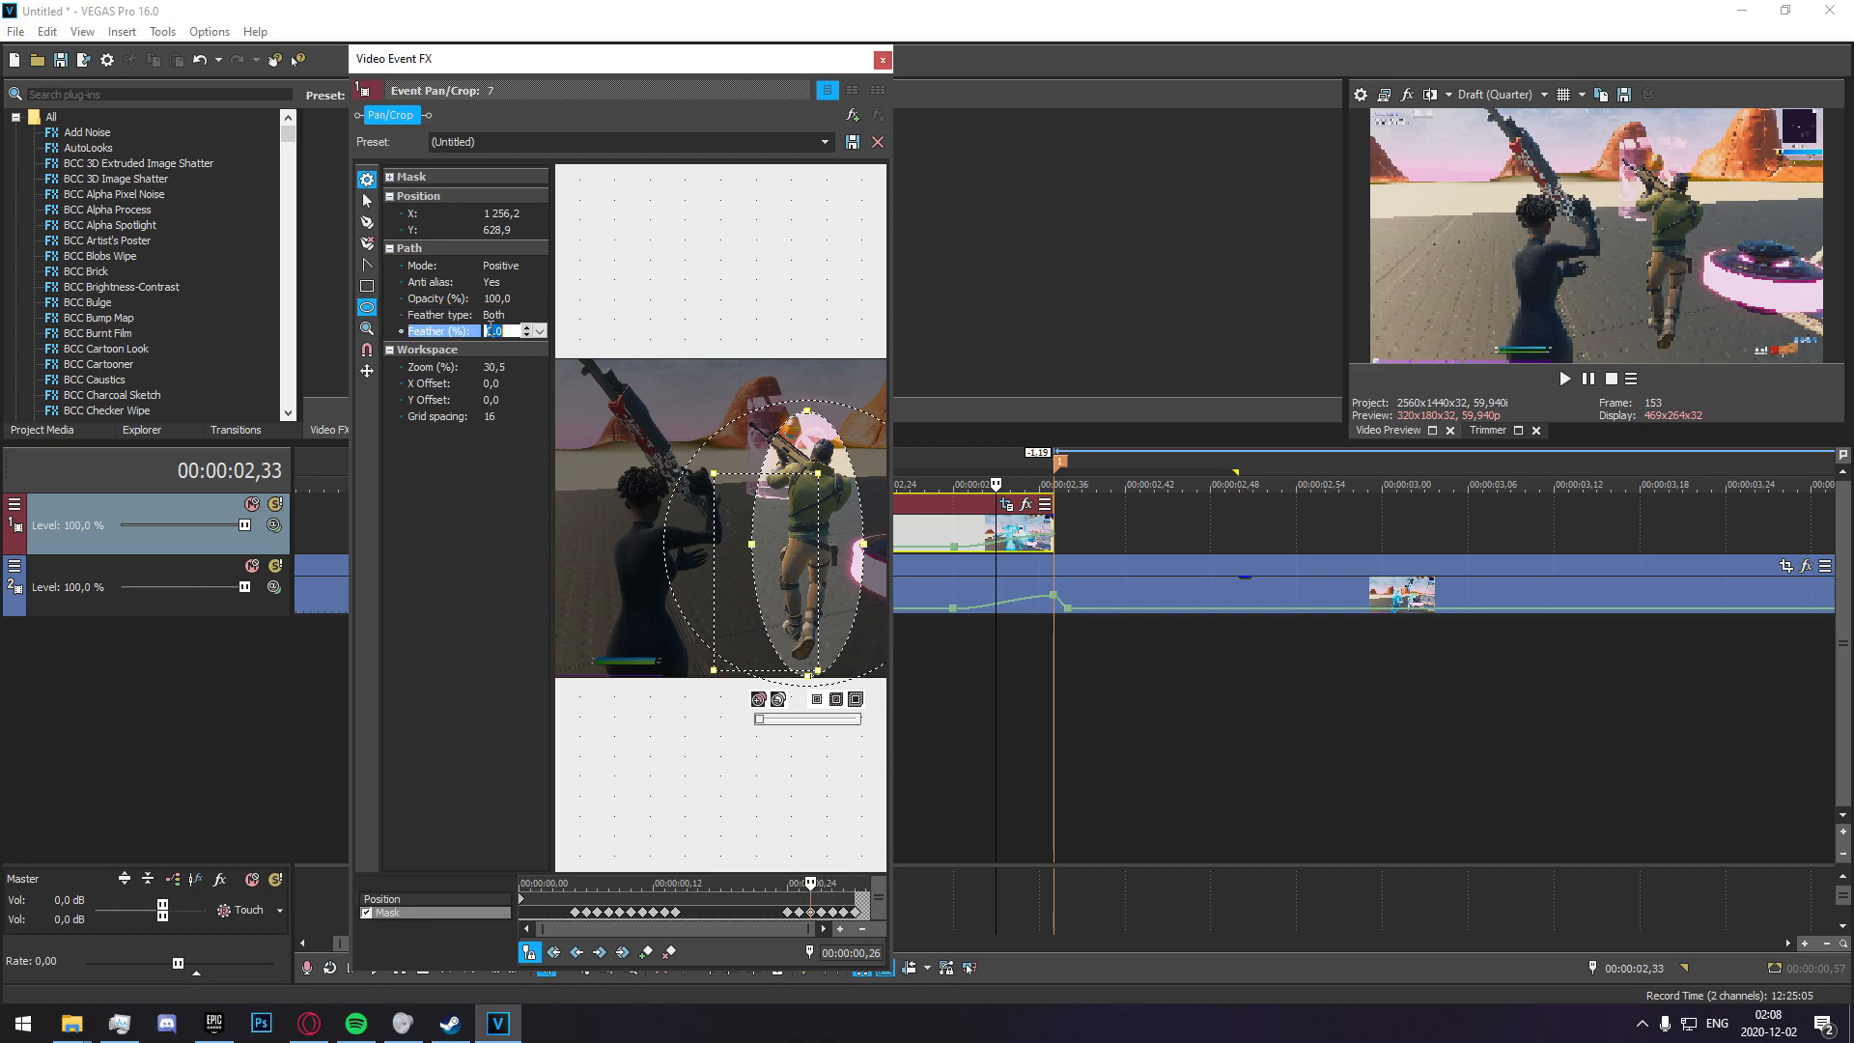
click(821, 912)
click(497, 315)
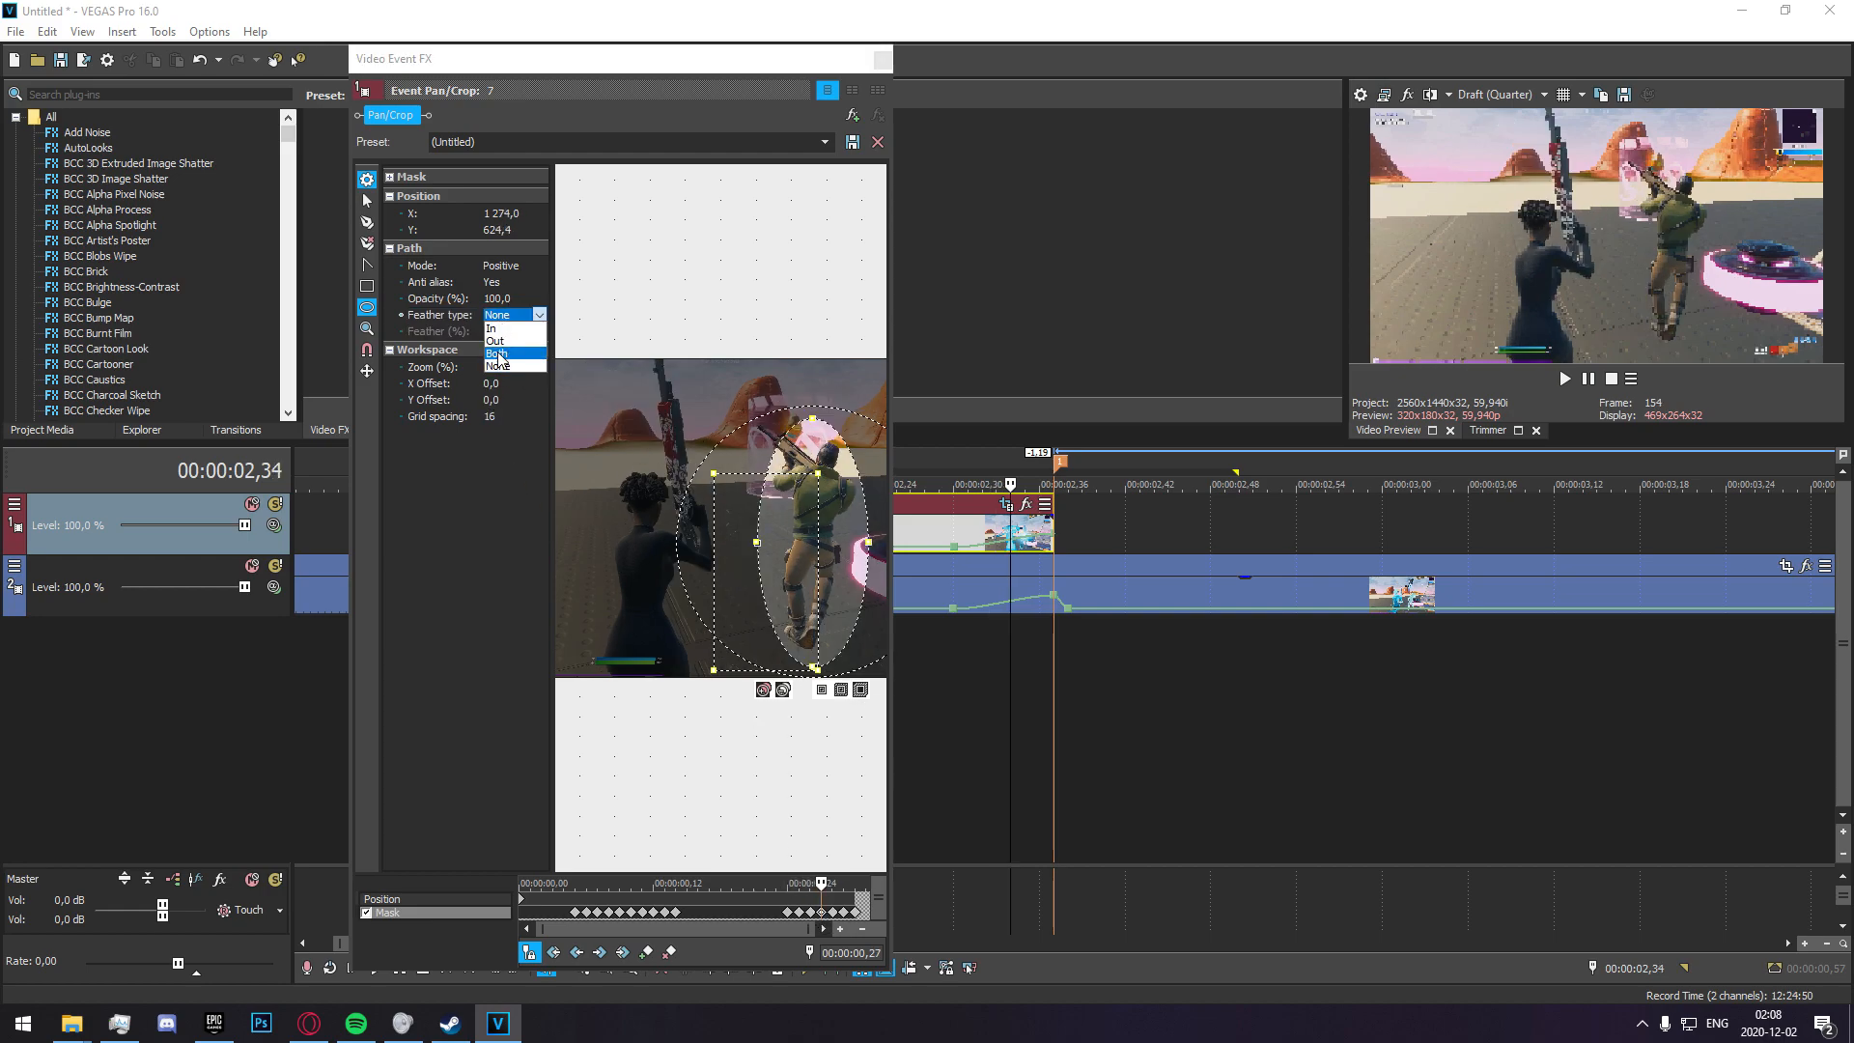
click(496, 354)
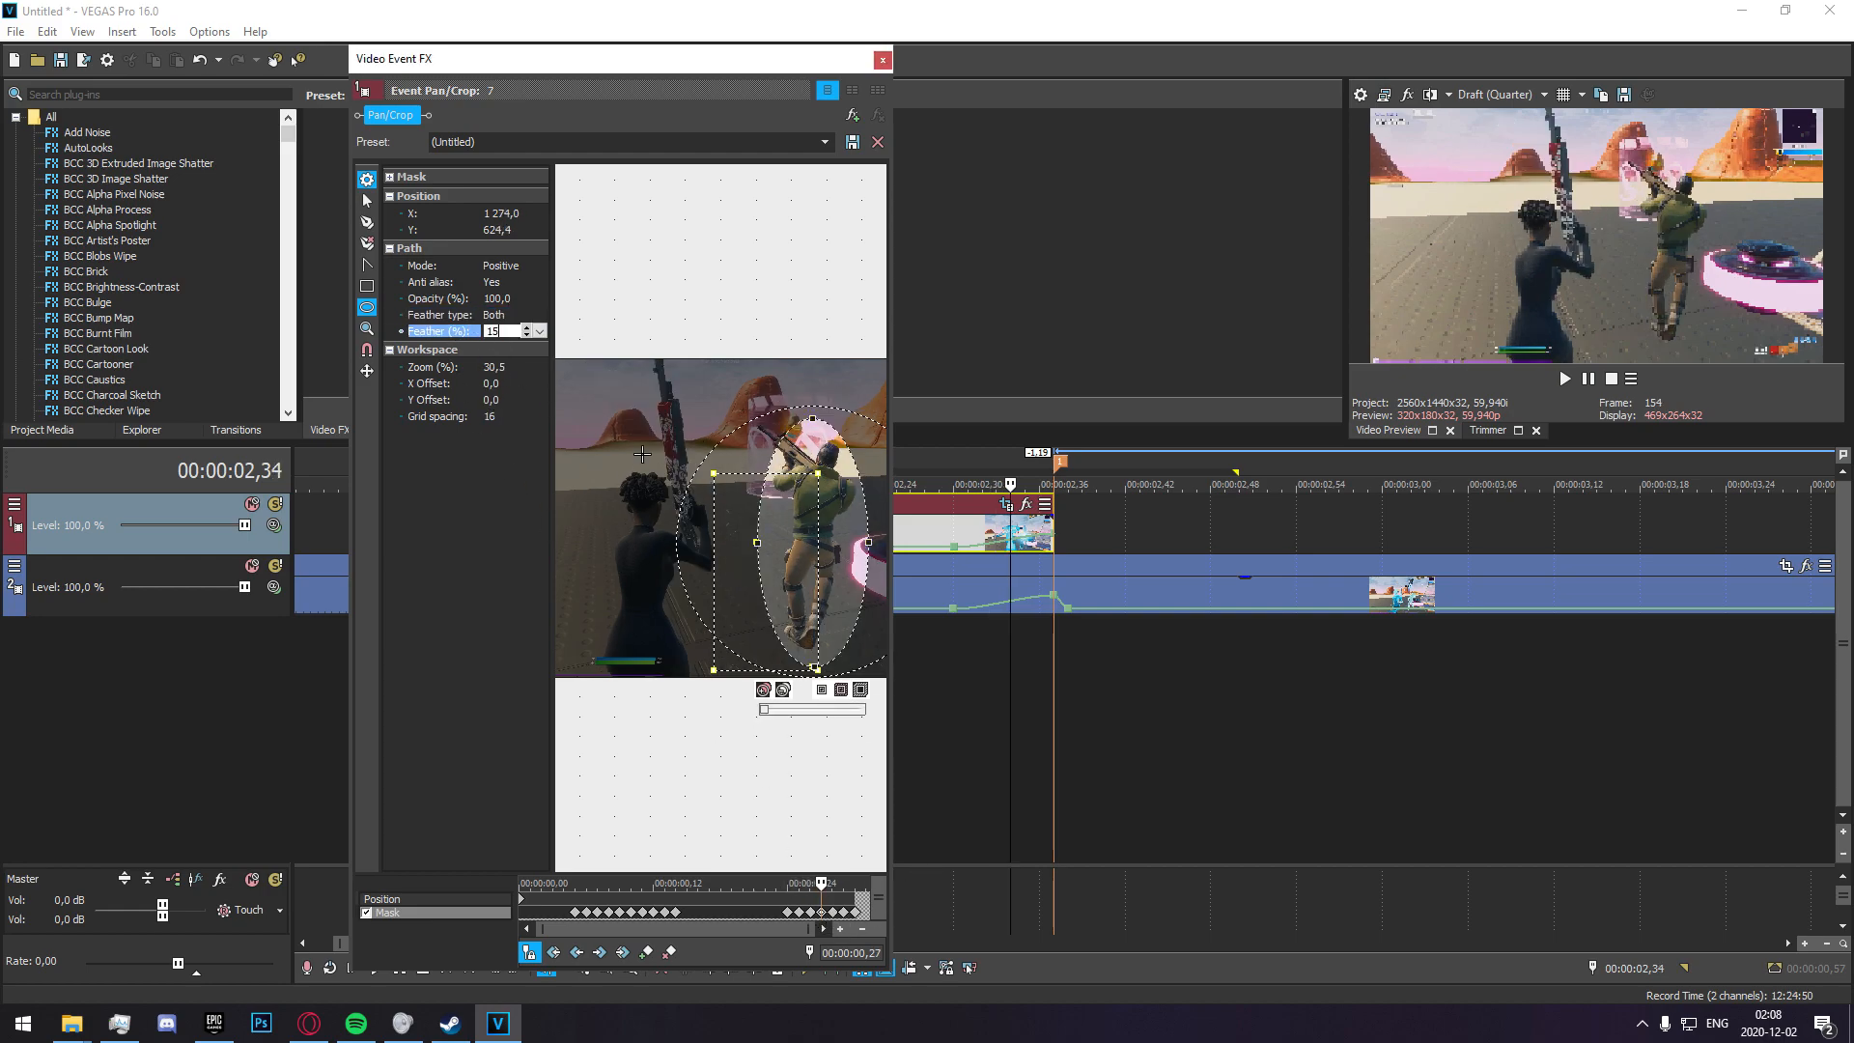
Feather the mask on both sides by 15% at the 00:00:00,28 and 00:00:00,29 keyframes.
click(833, 912)
click(497, 317)
click(502, 355)
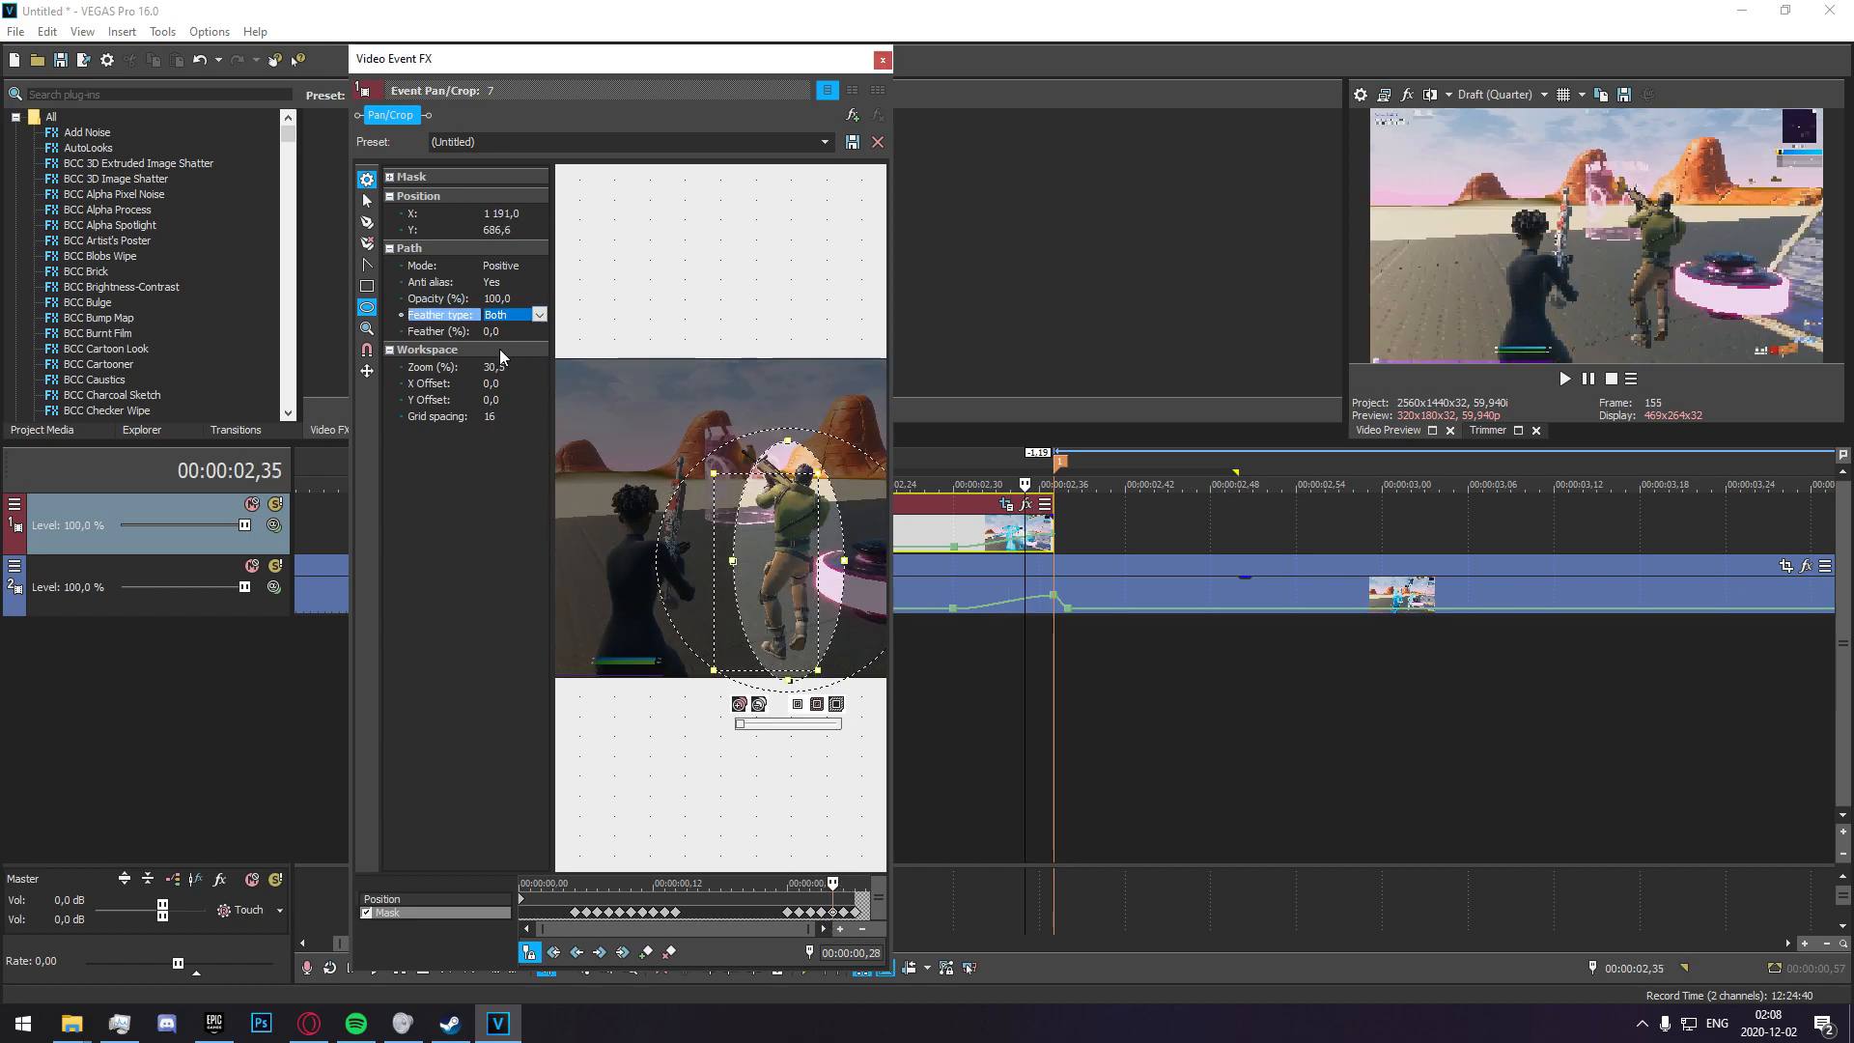
click(498, 331)
text(15)
click(841, 914)
click(496, 317)
click(502, 354)
click(498, 331)
text(15)
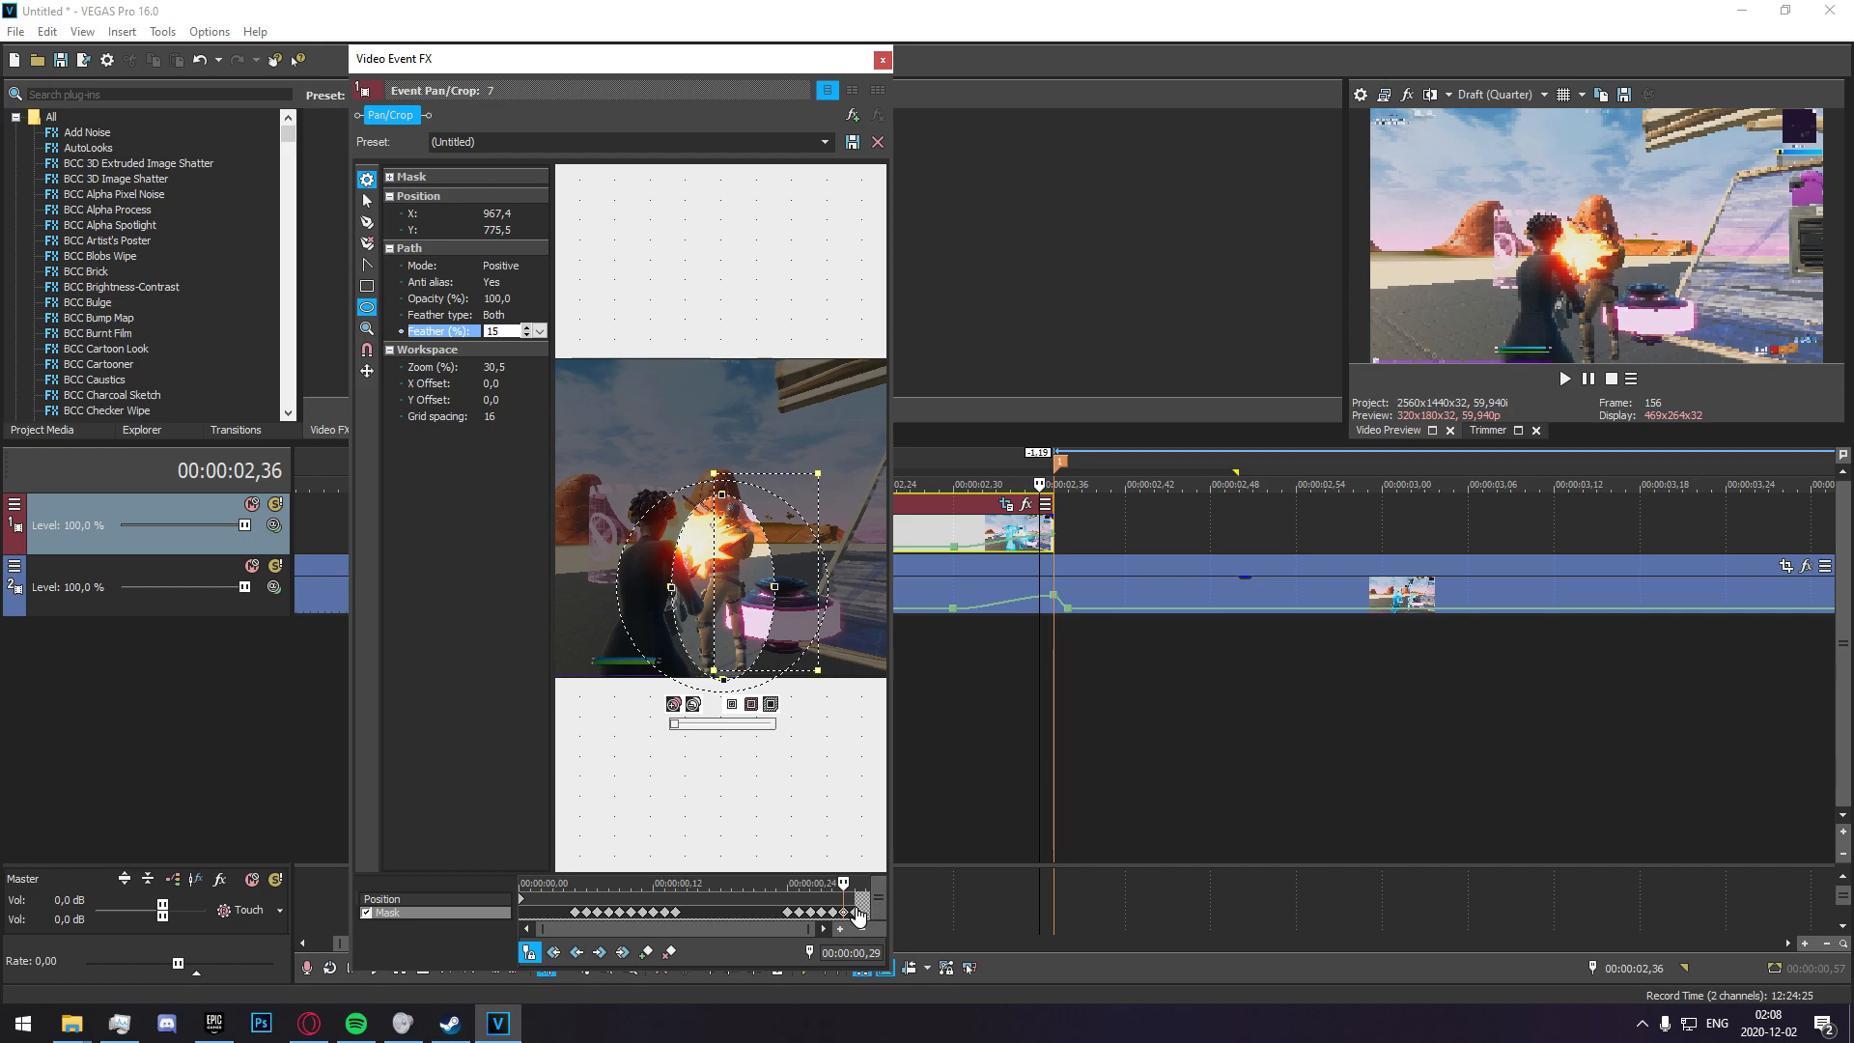
Feather the last mask keyframe at 00:00:00,30 on both sides by 15% and close the crop settings.
click(857, 913)
click(496, 317)
click(502, 355)
click(498, 332)
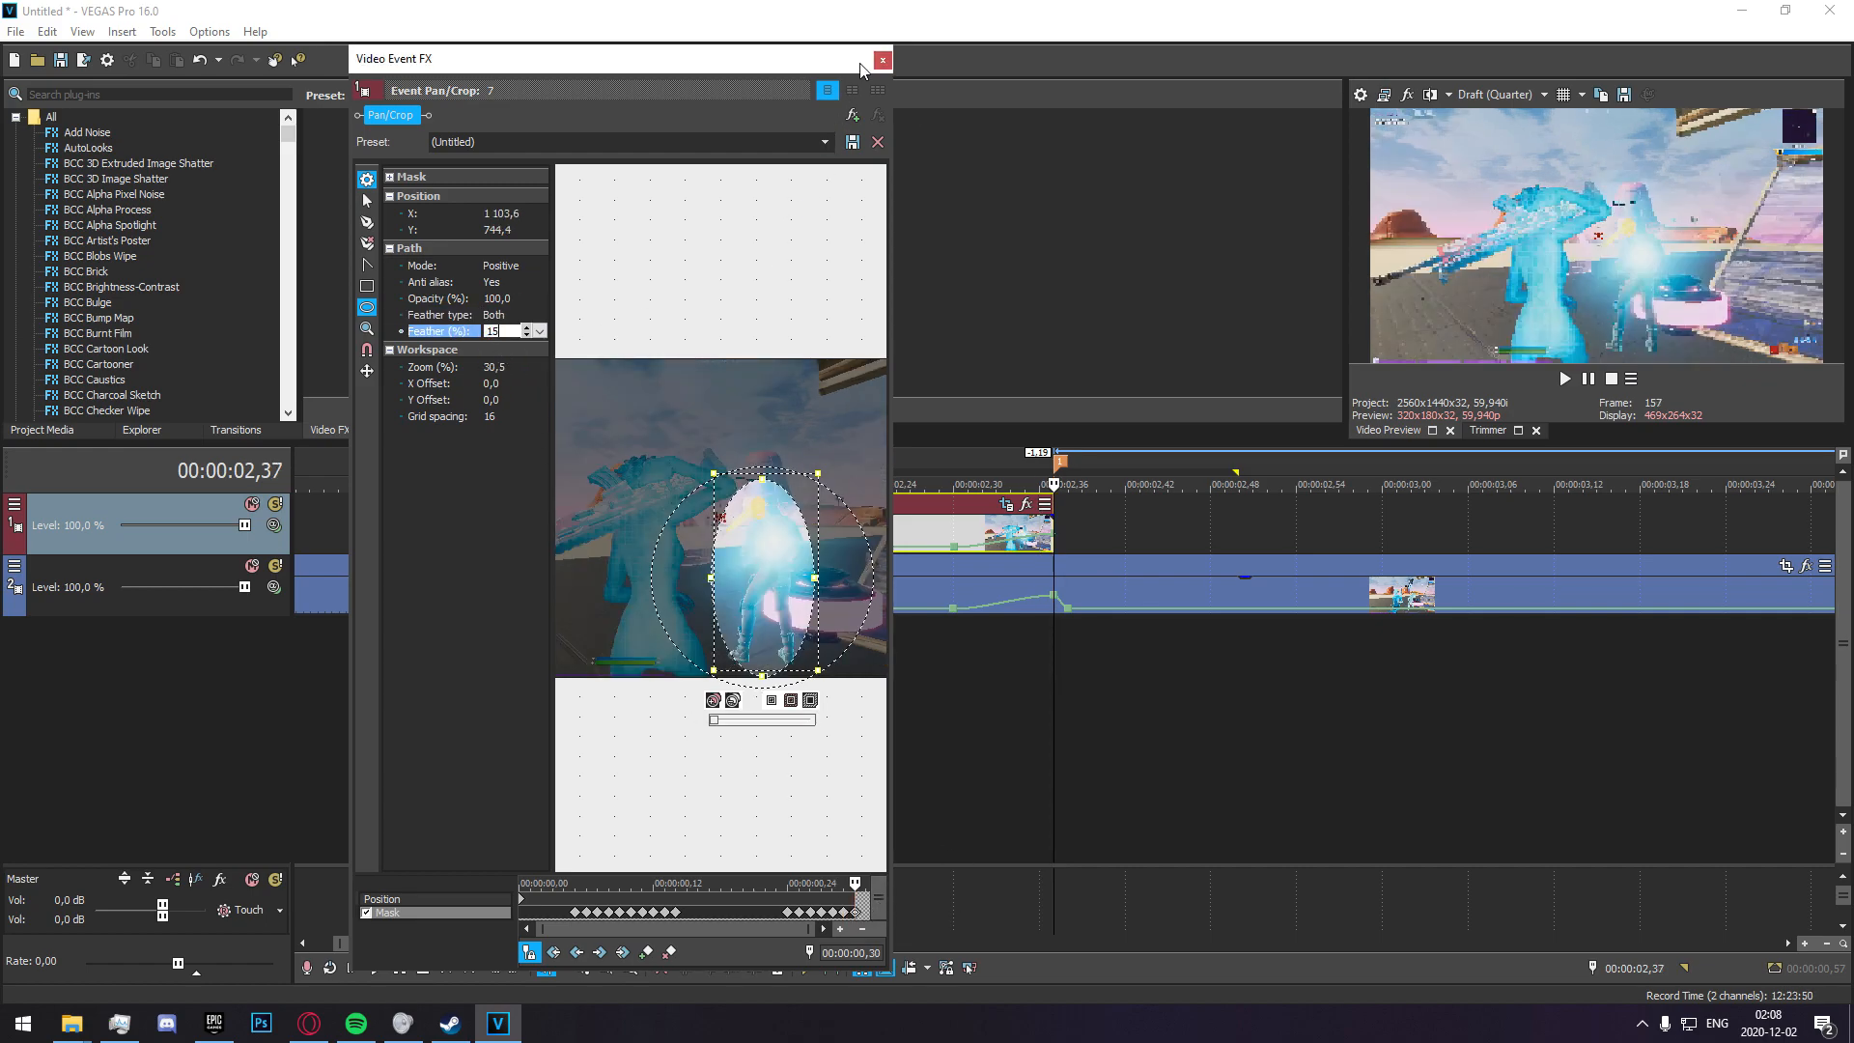
click(882, 60)
Search the video effects for glow and apply the default S_Glow preset to the masked duplicate clip.
click(866, 626)
click(796, 646)
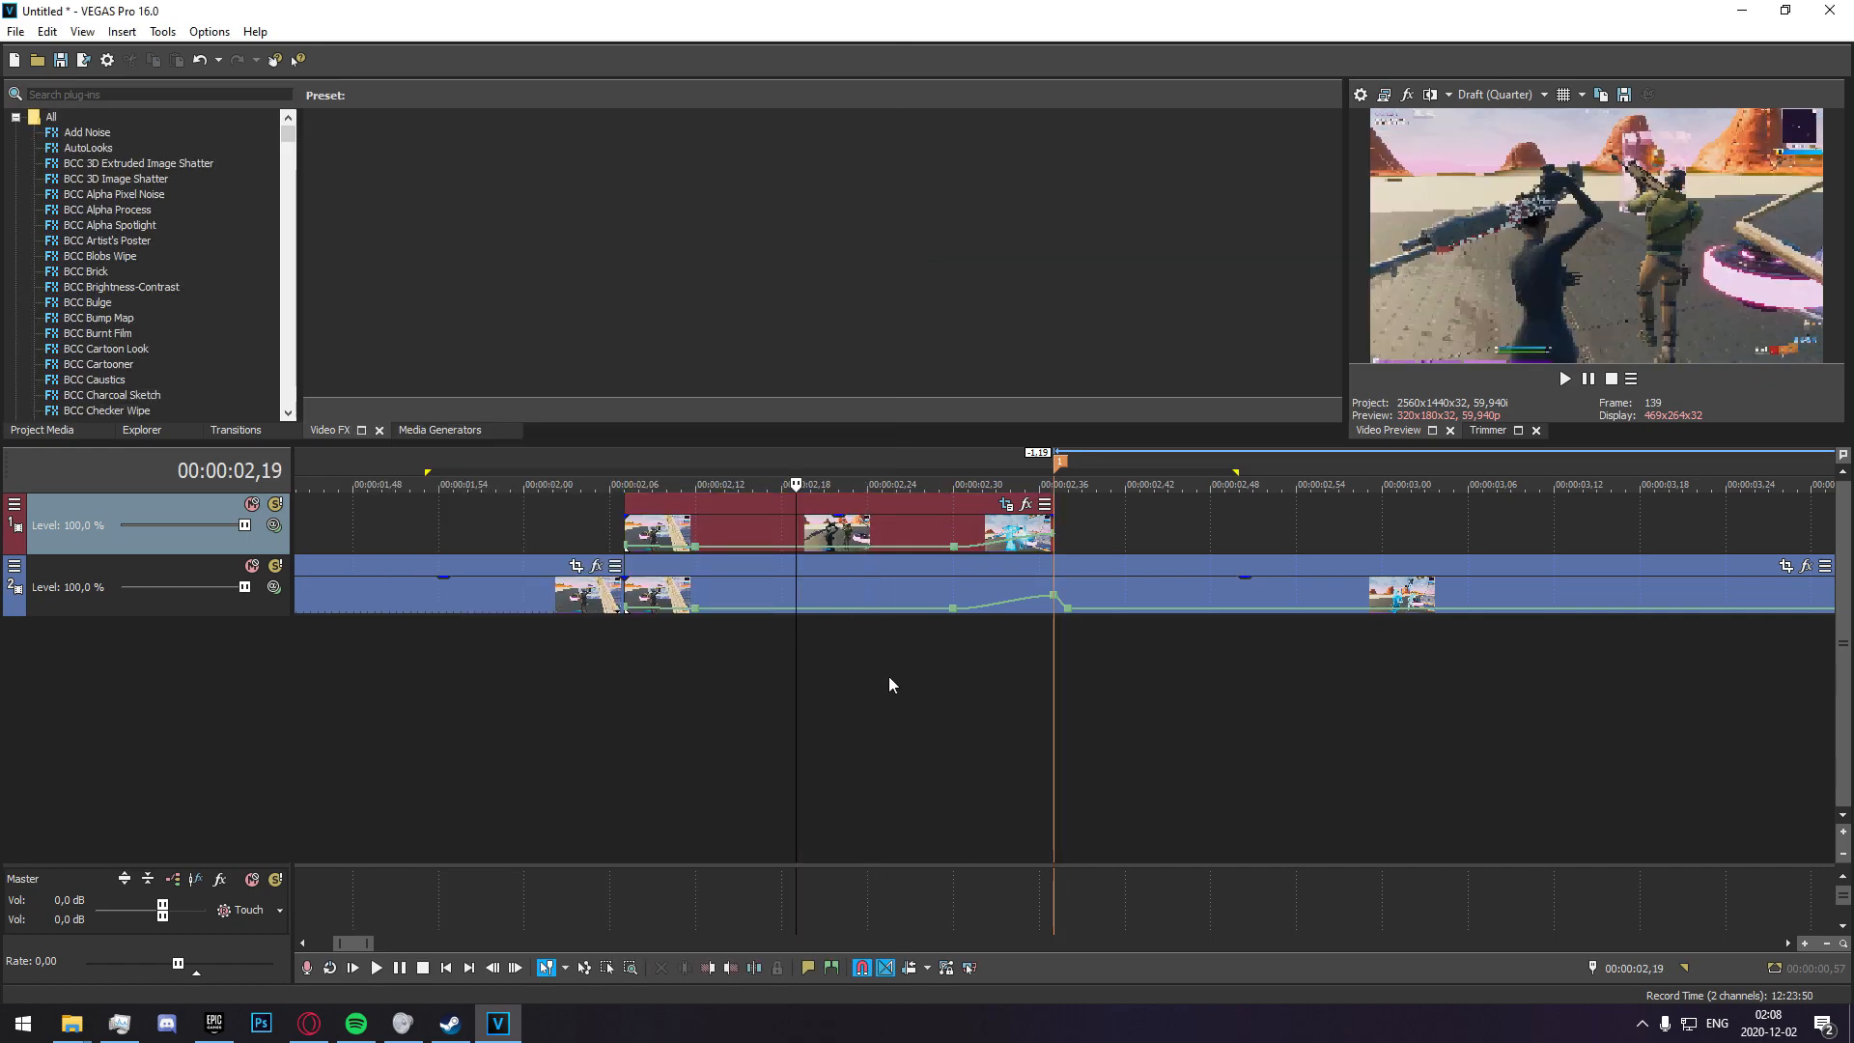
click(195, 95)
text(g)
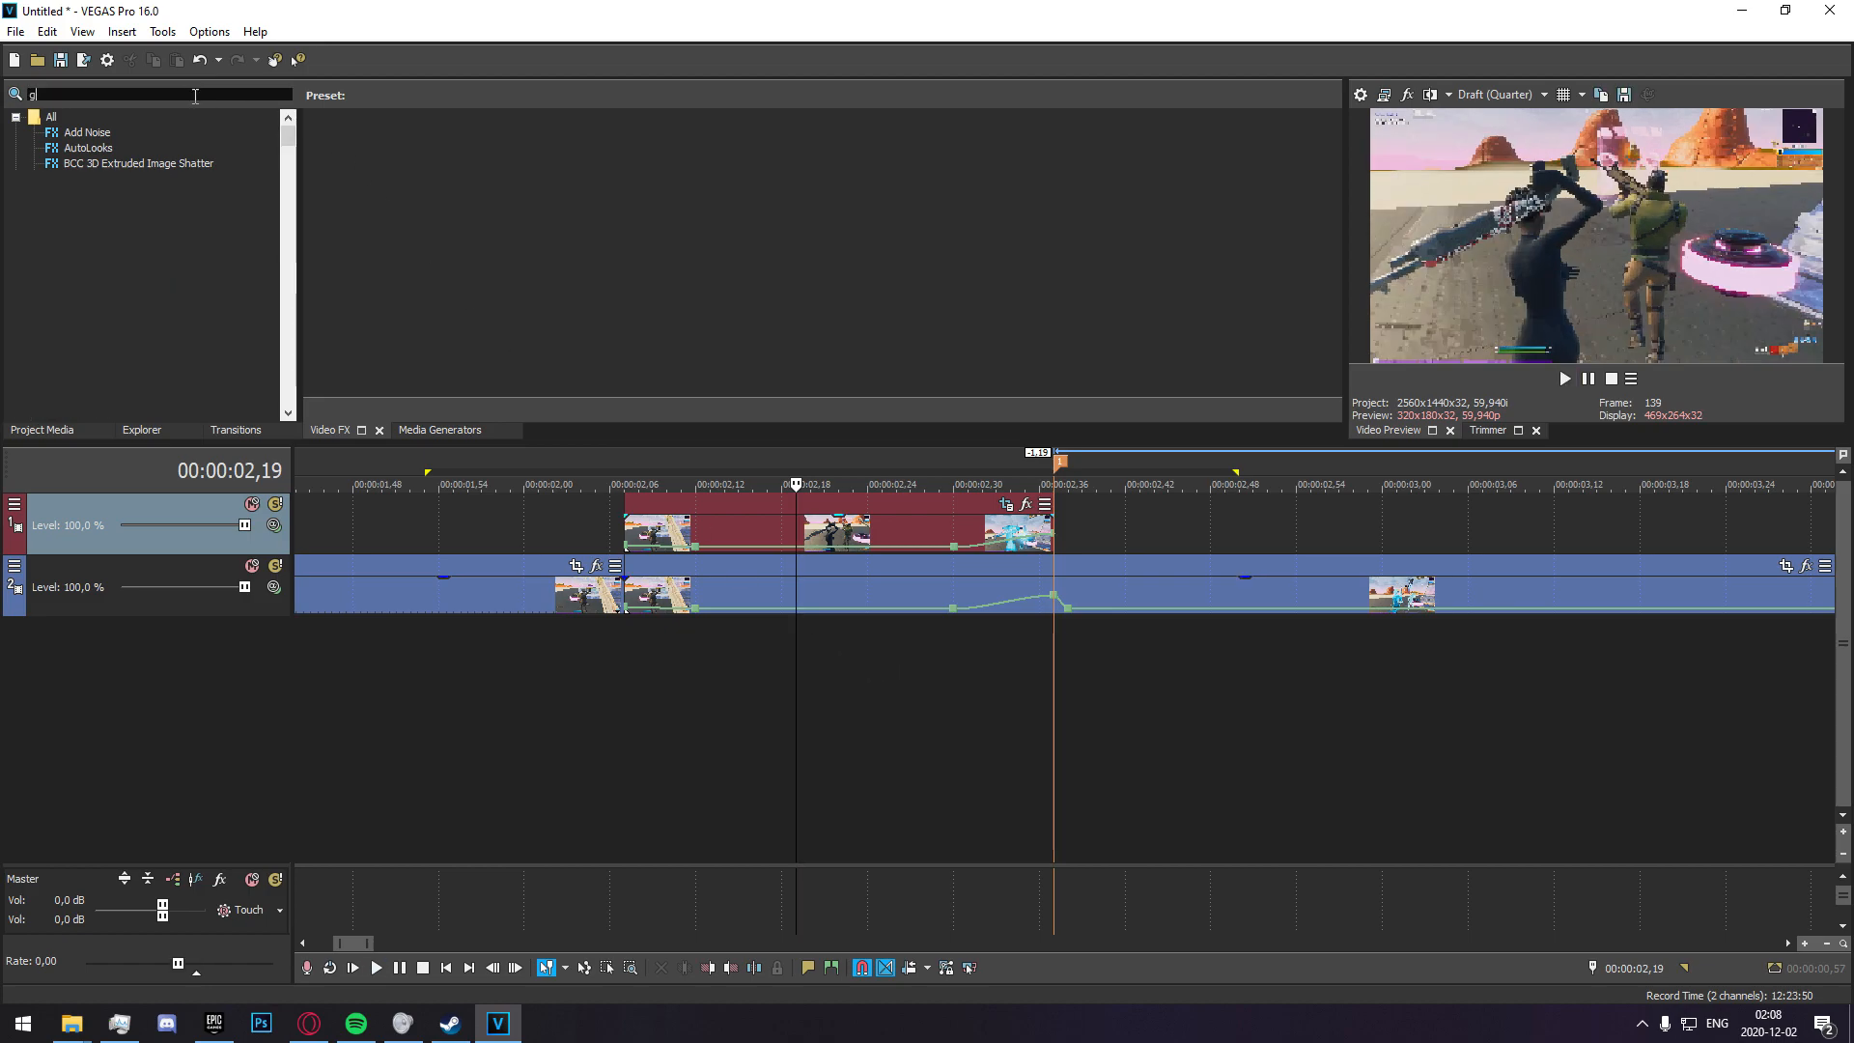
text(low)
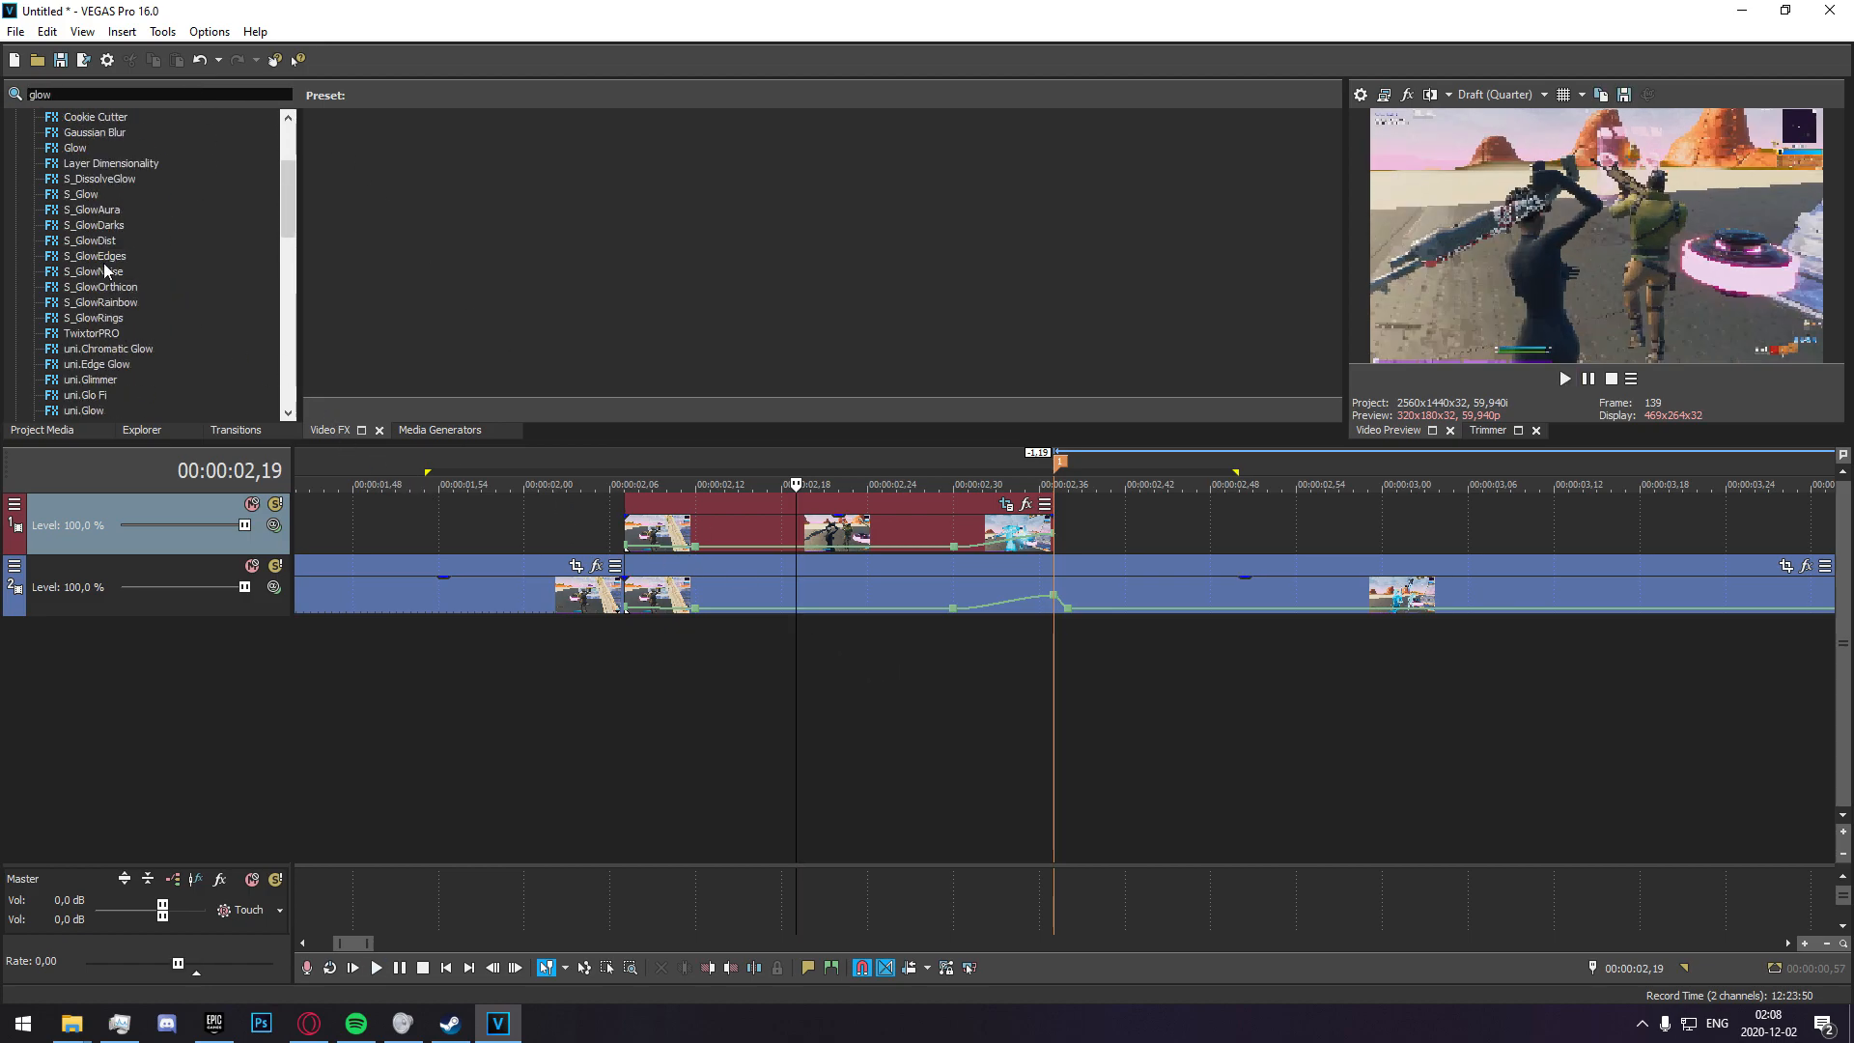
click(81, 333)
drag(370, 196, 762, 546)
Set the S_Glow color to magenta with HSV values 295; 1,0; 0,99.
click(583, 287)
drag(629, 343, 628, 365)
click(599, 334)
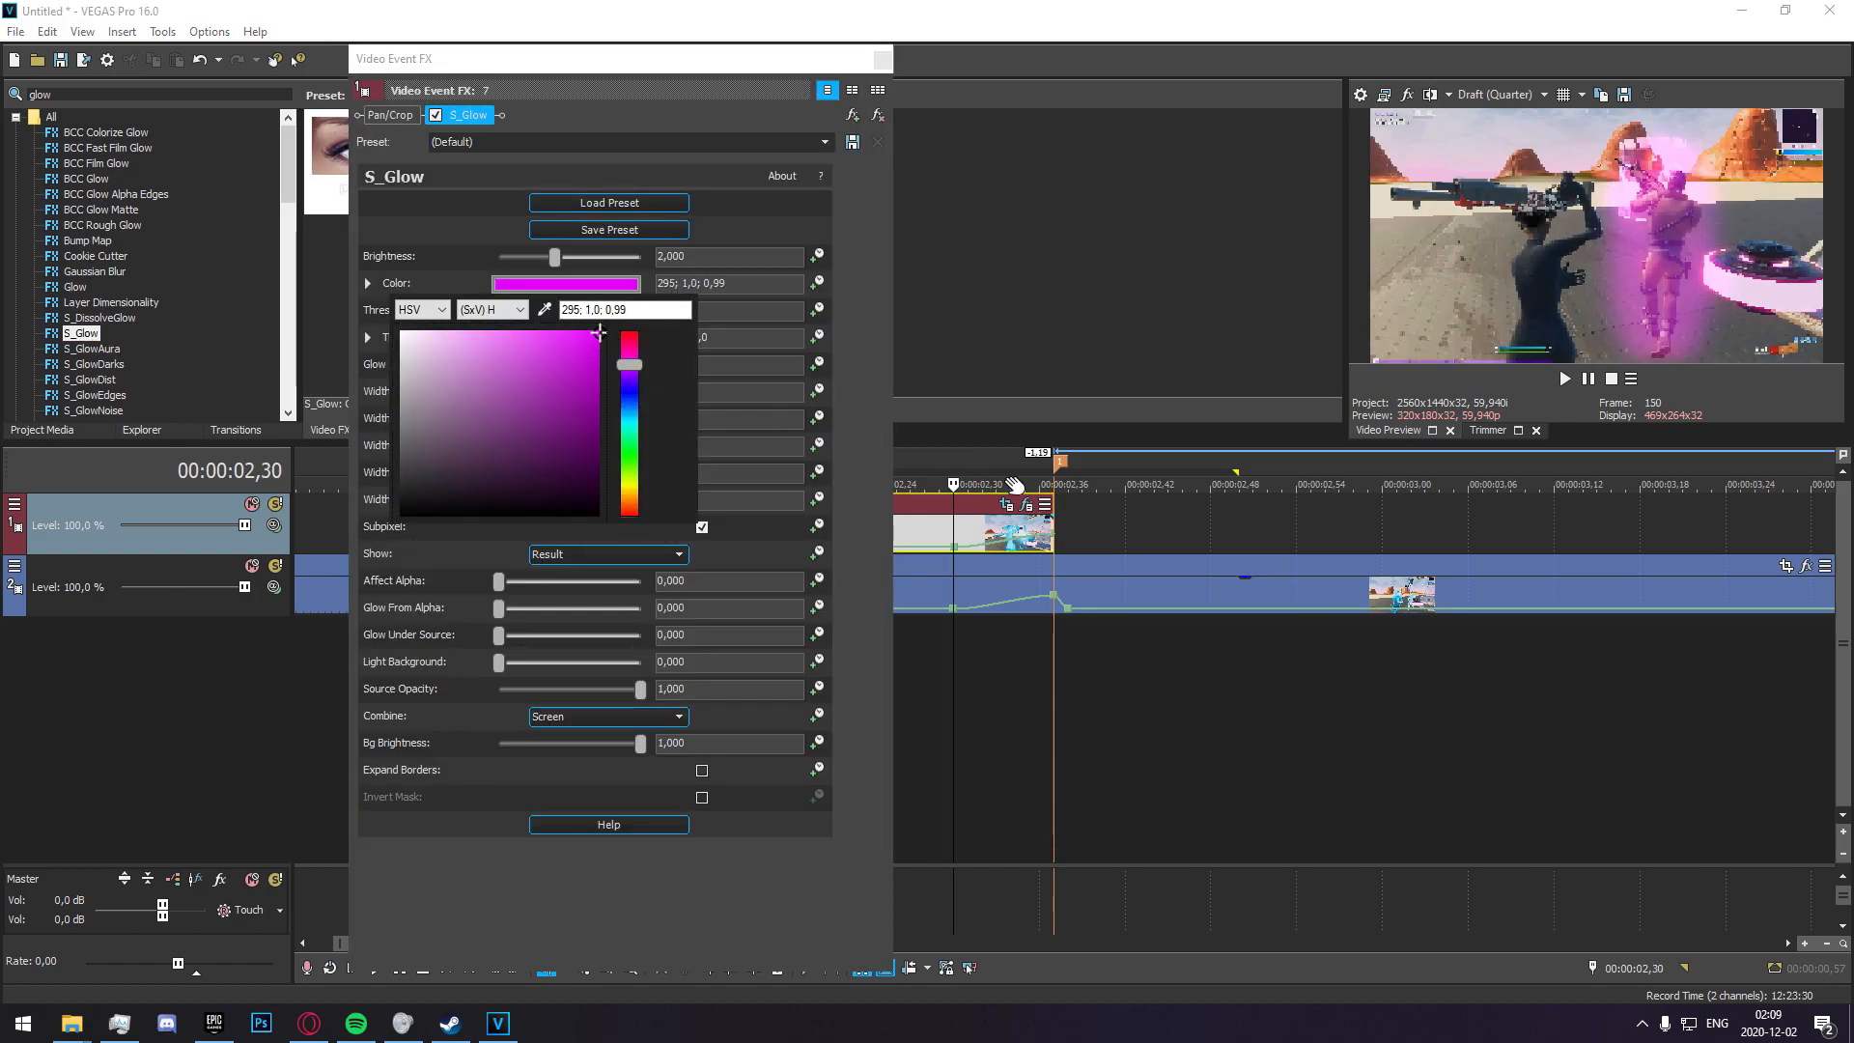
click(746, 419)
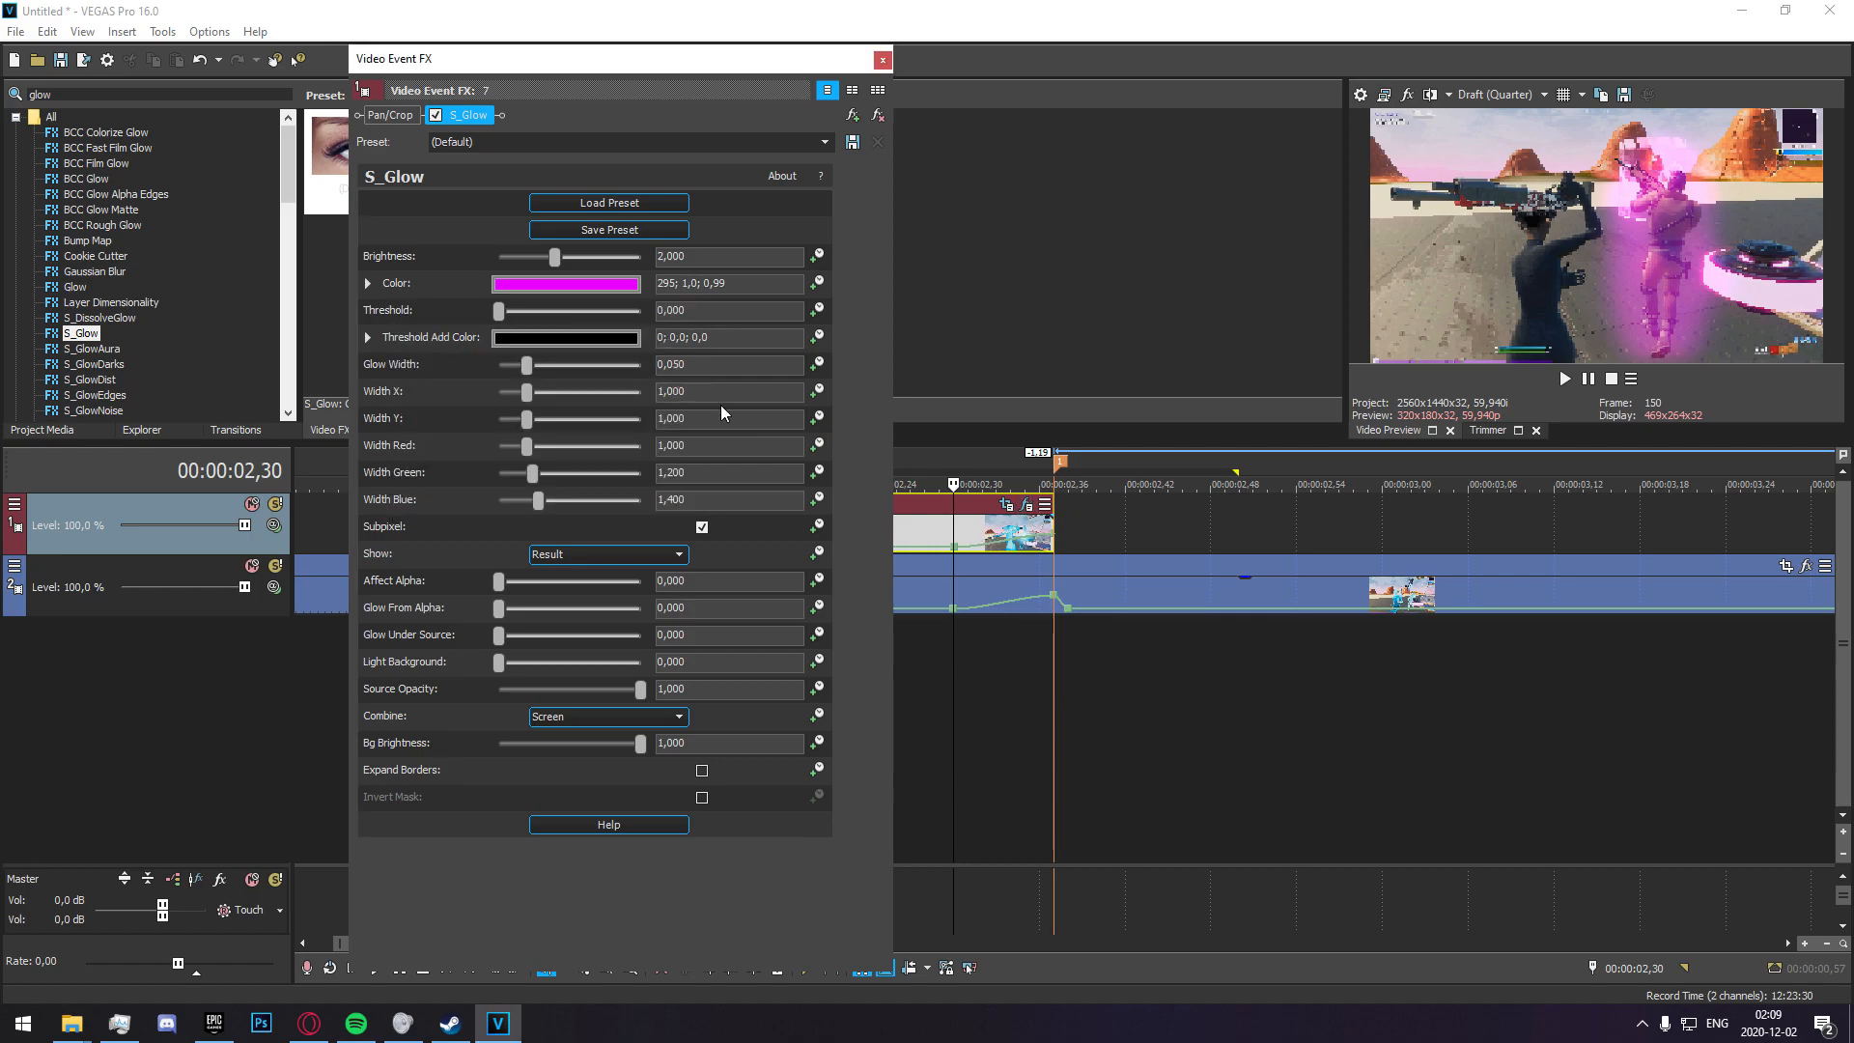
Set the S_Glow threshold to 0,170, close the effect settings and place the playhead at 00:00:02,04.
mouse_move(498, 310)
mouse_down()
mouse_move(555, 321)
mouse_move(517, 325)
mouse_up()
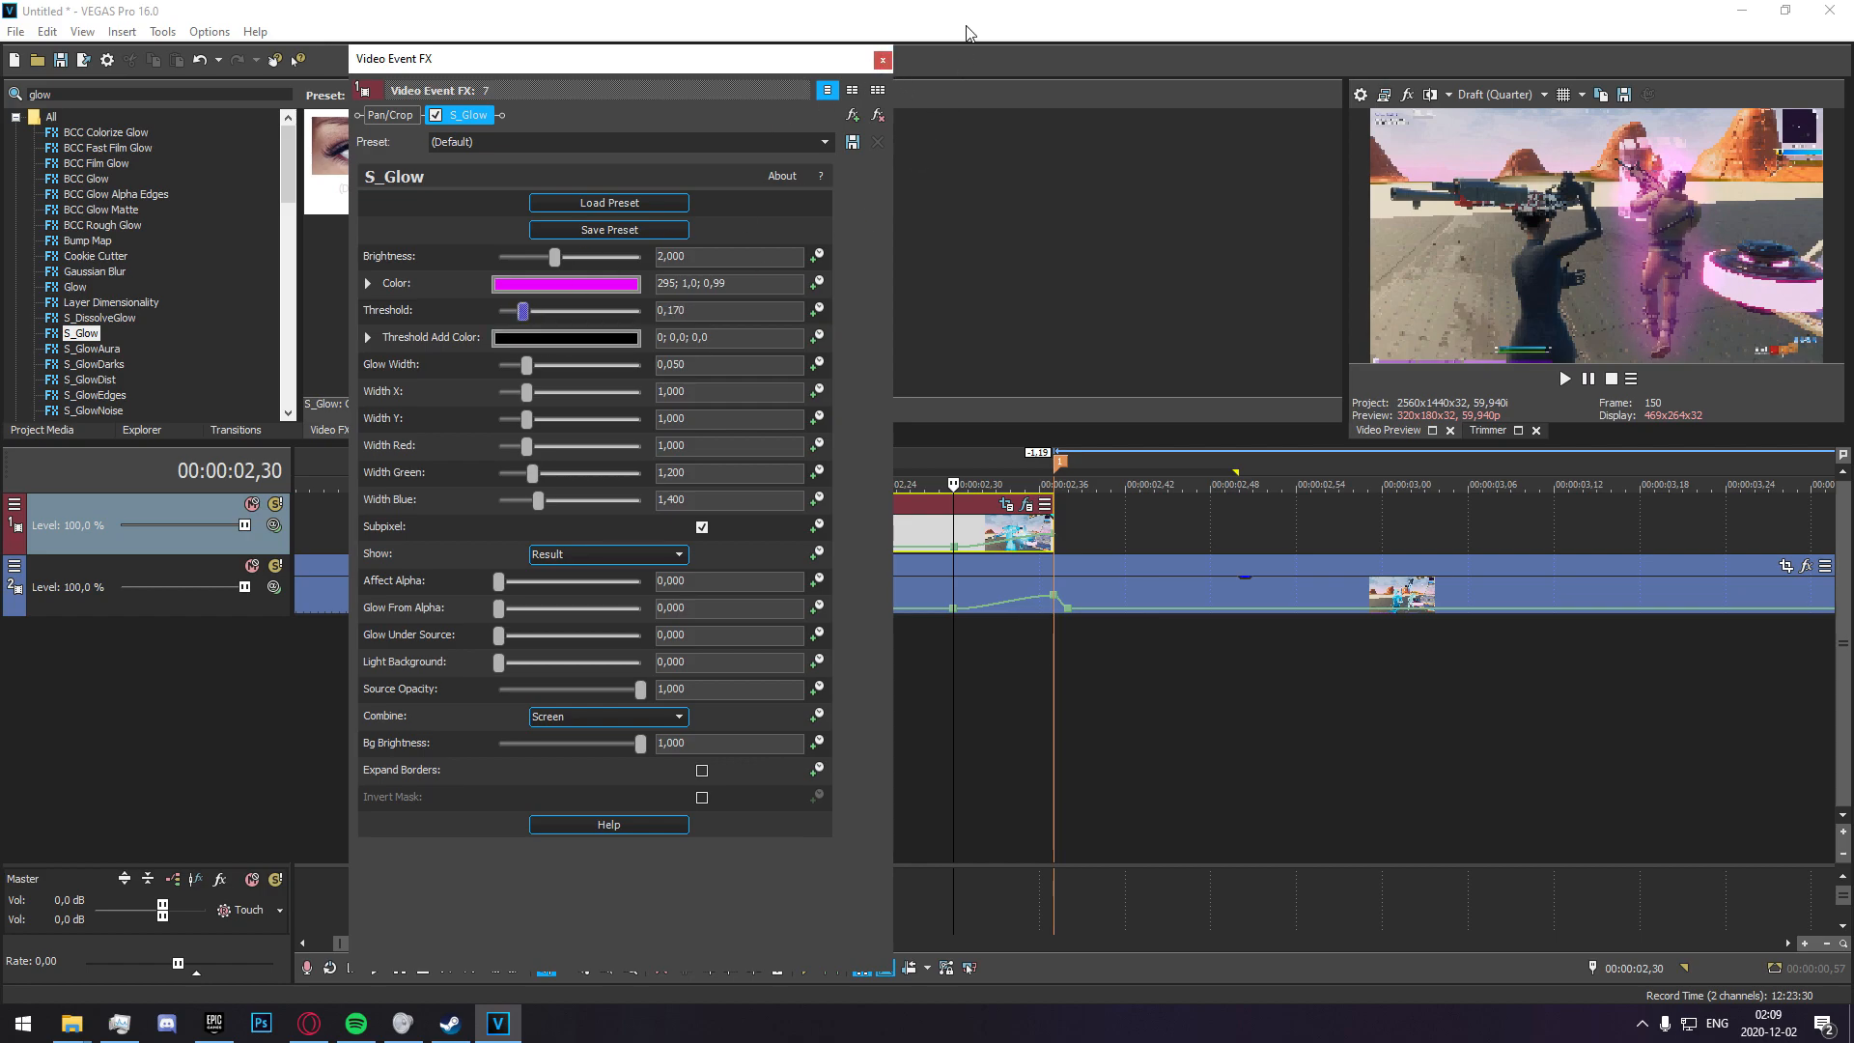
click(881, 60)
click(635, 666)
click(583, 666)
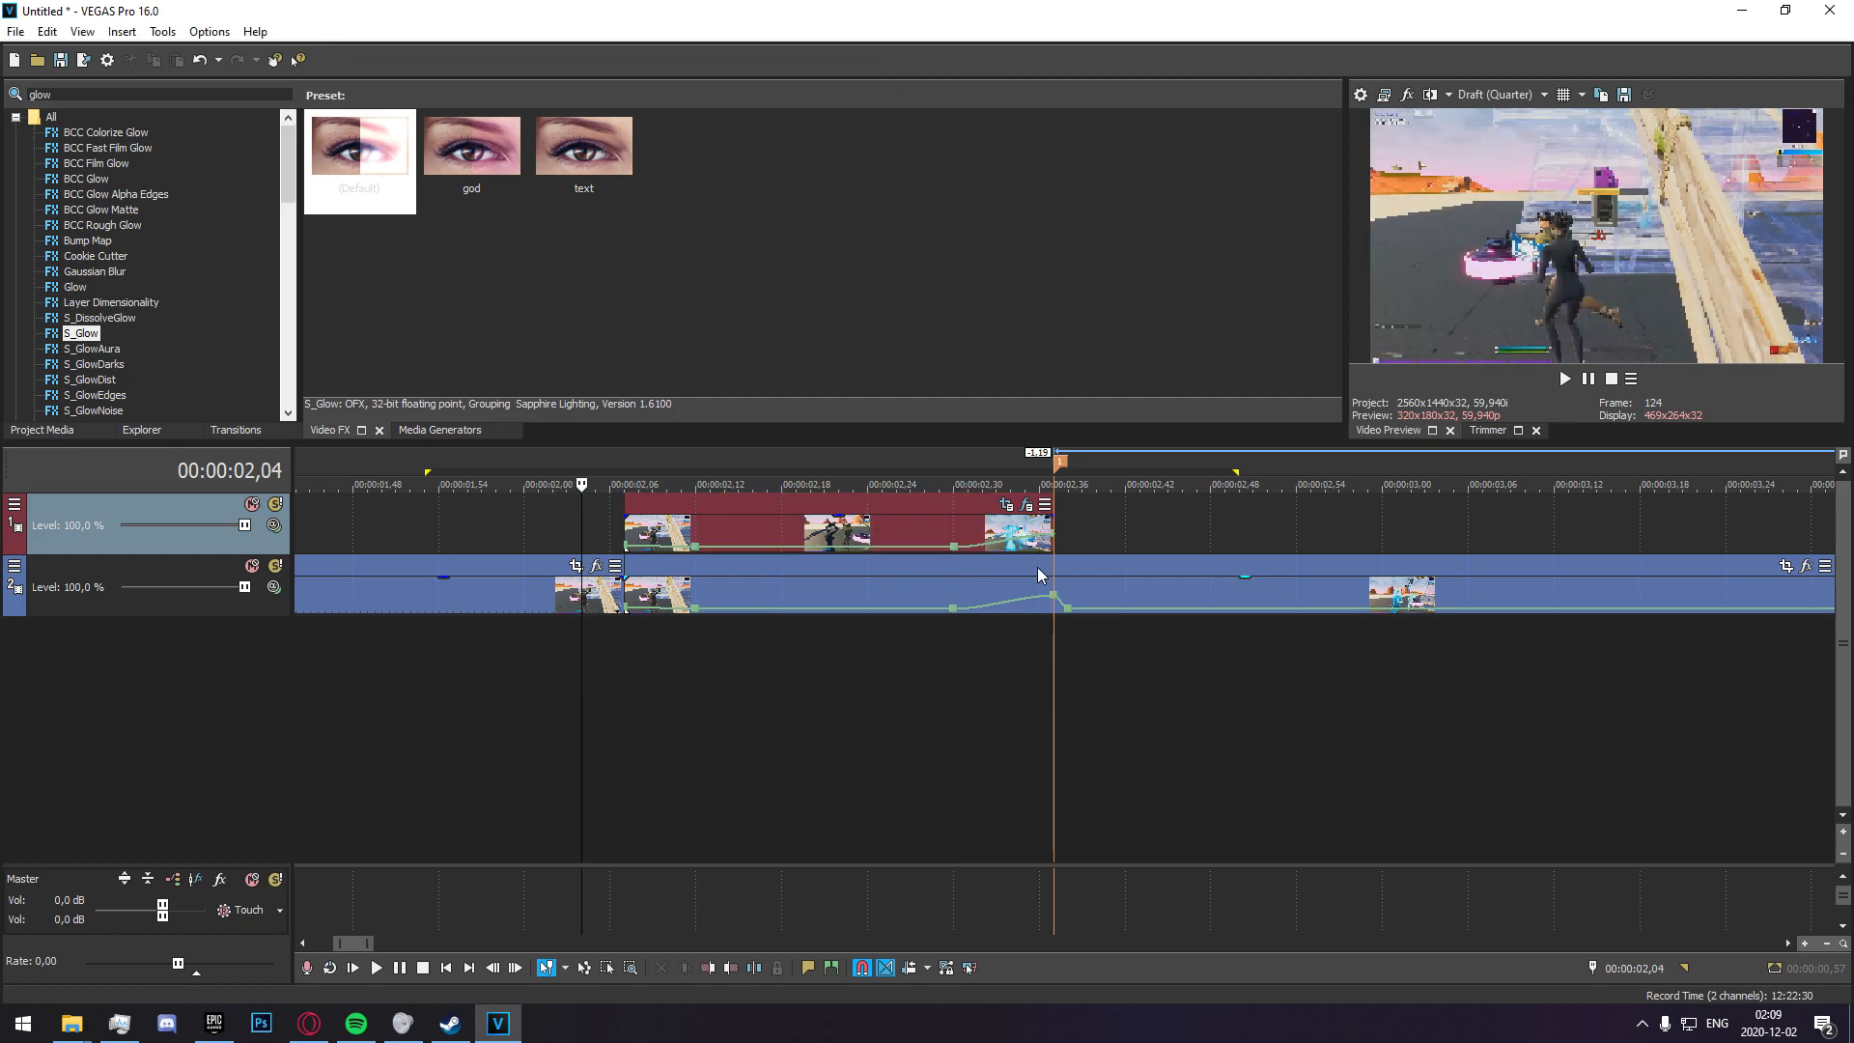
Fade in the masked glow clip up to about 00:00:02,15 and play the section around it to check the glow.
drag(627, 519, 740, 525)
drag(1182, 680, 571, 680)
key(space)
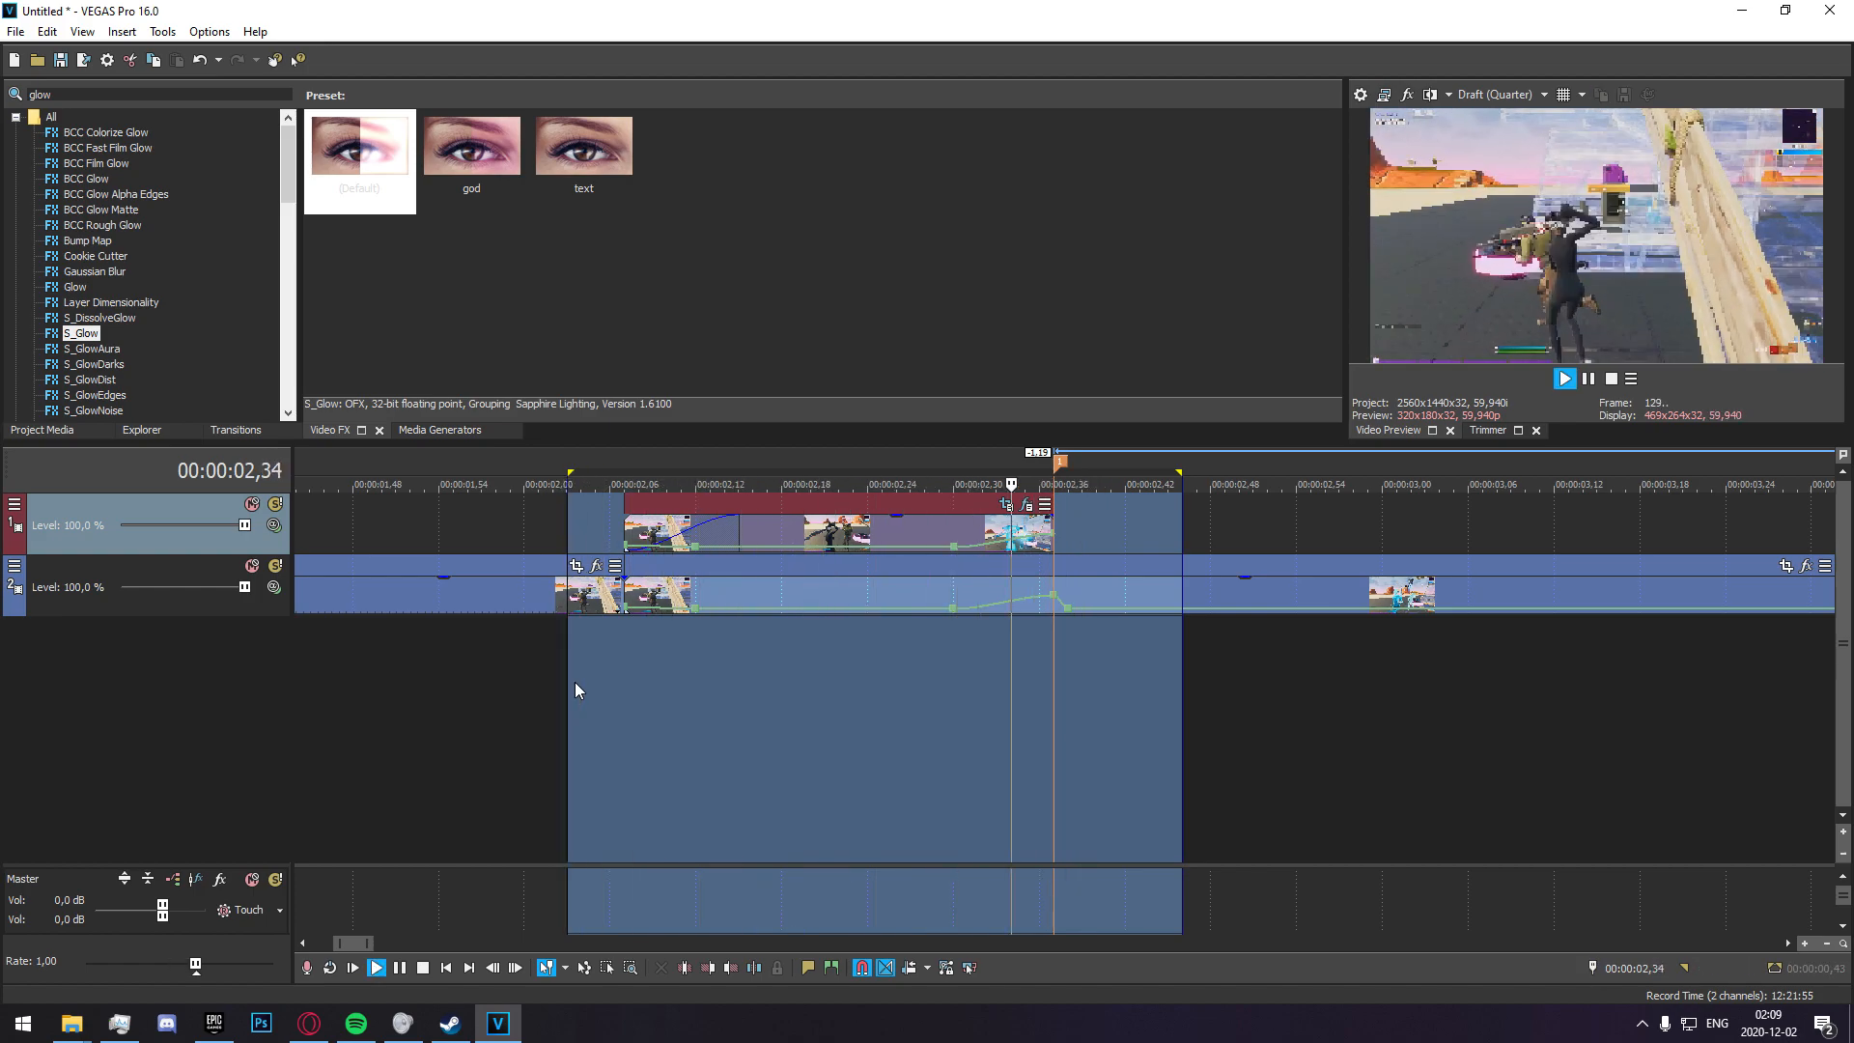
key(space)
key(space)
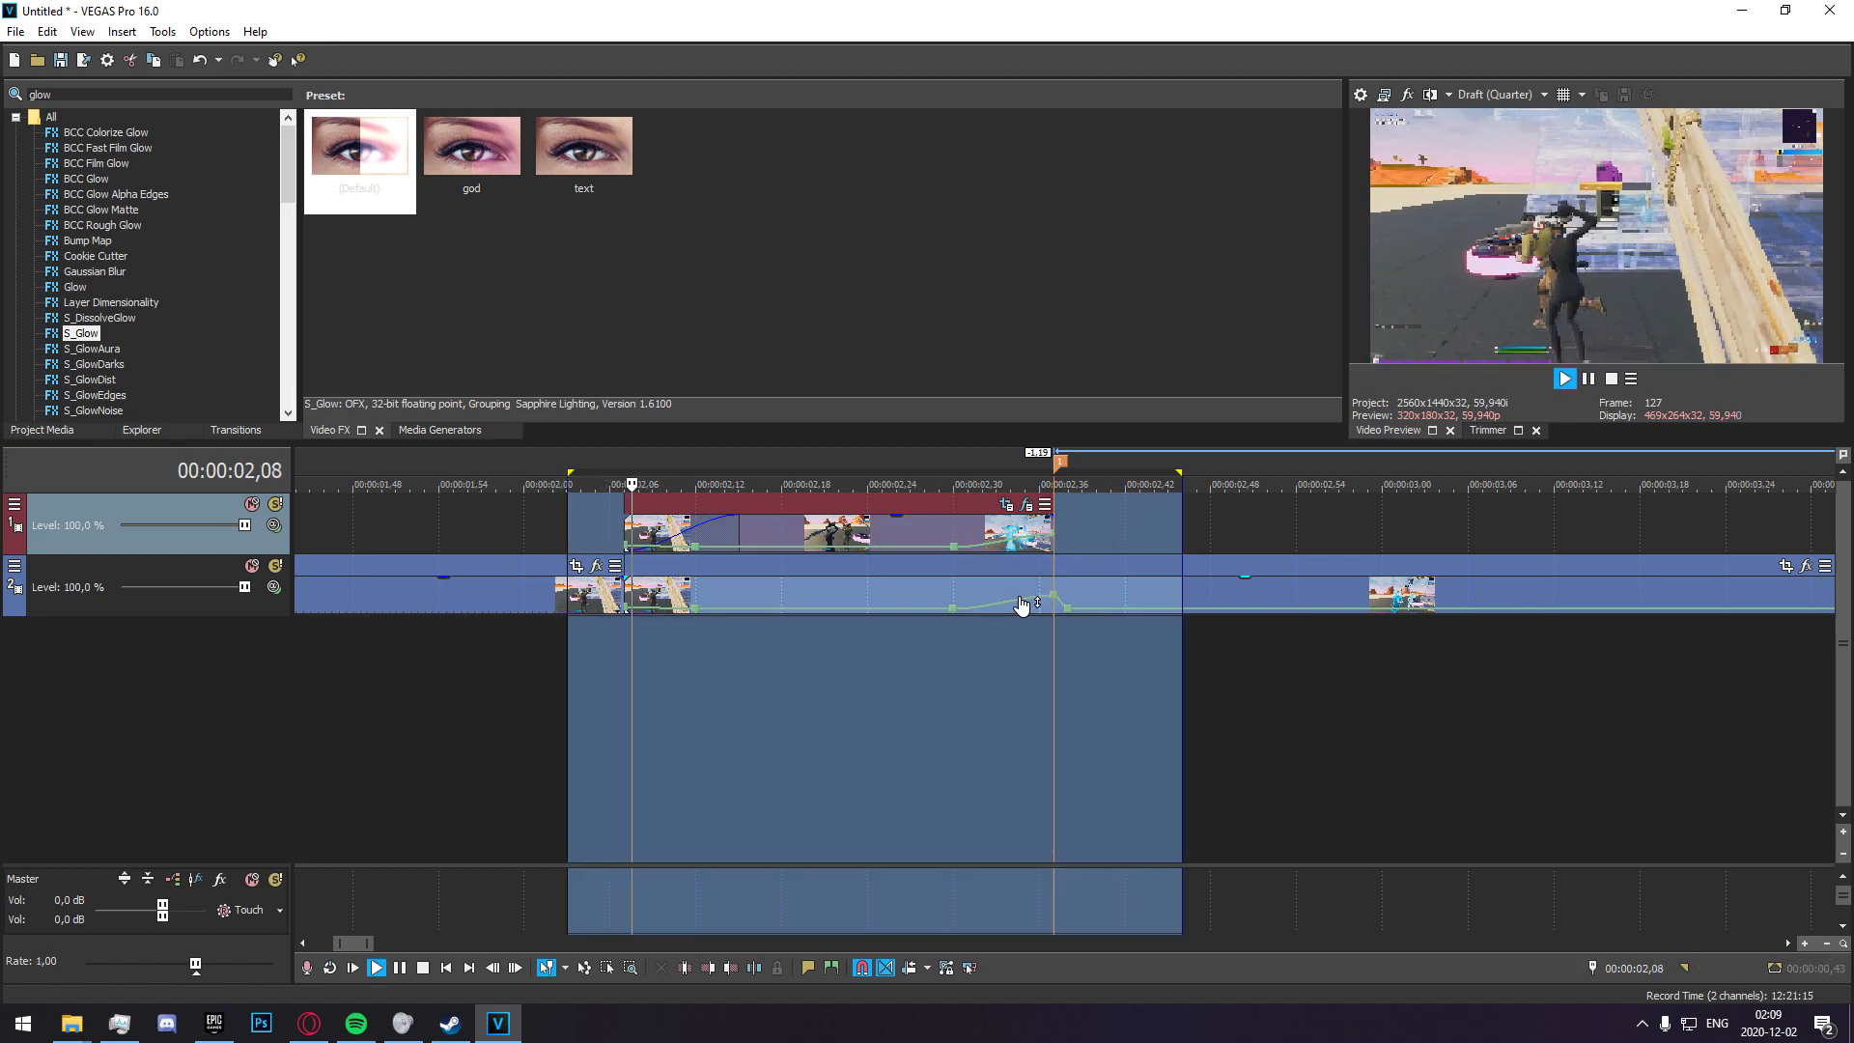
click(596, 686)
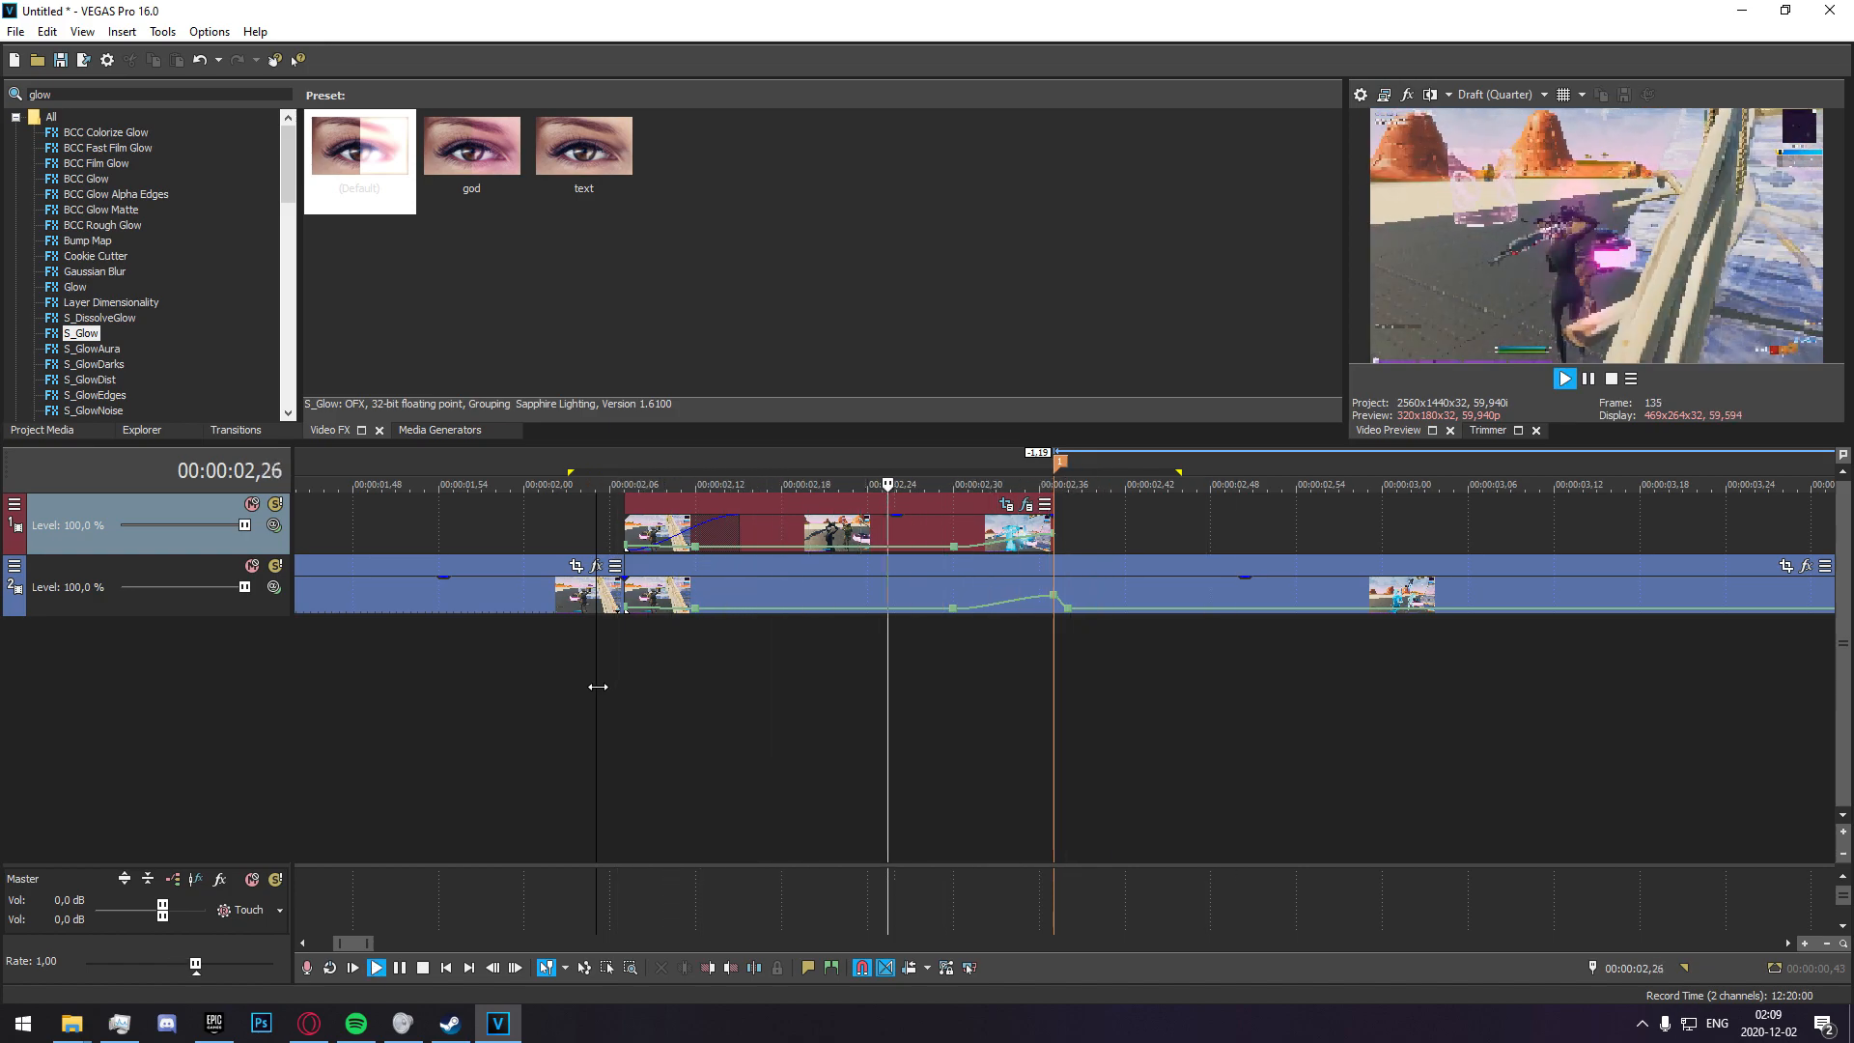
key(space)
drag(598, 686, 996, 714)
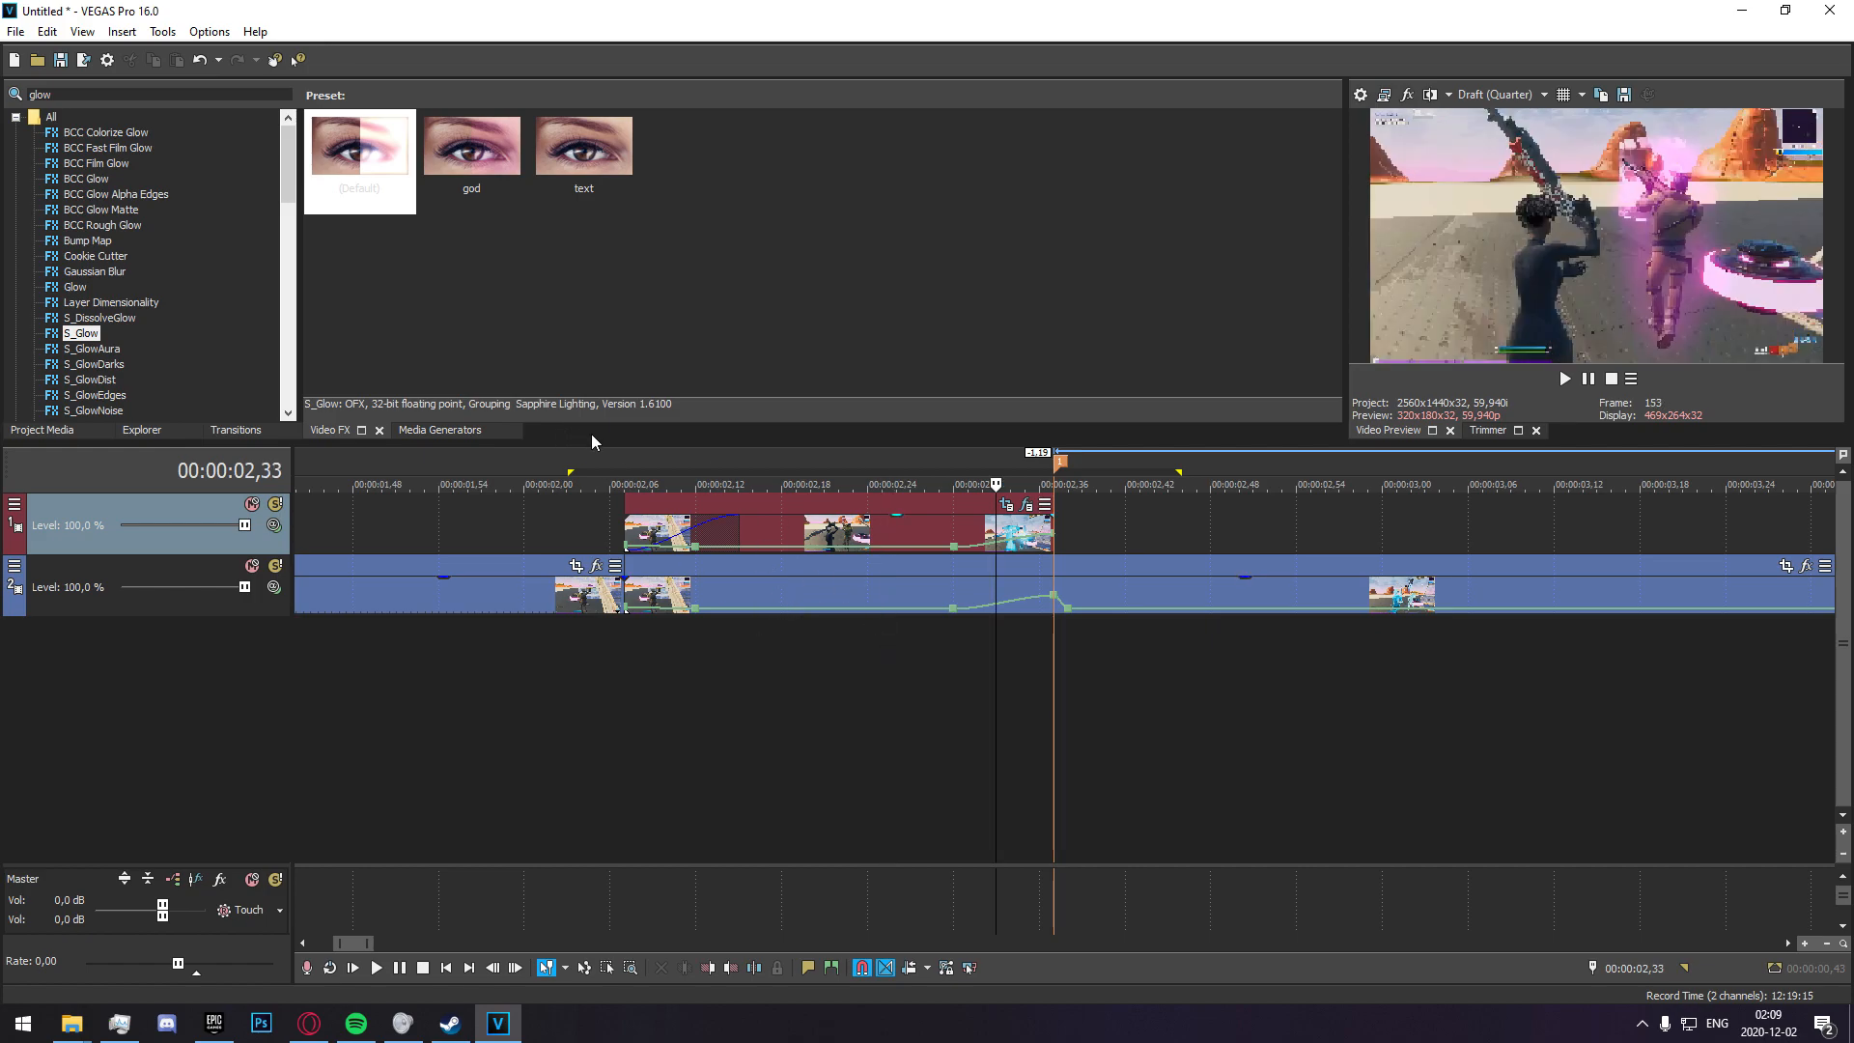
Search the video effects for zap and apply the S_Zap preset named zap to the lower-track clip beneath the masked duplicate.
double_click(177, 90)
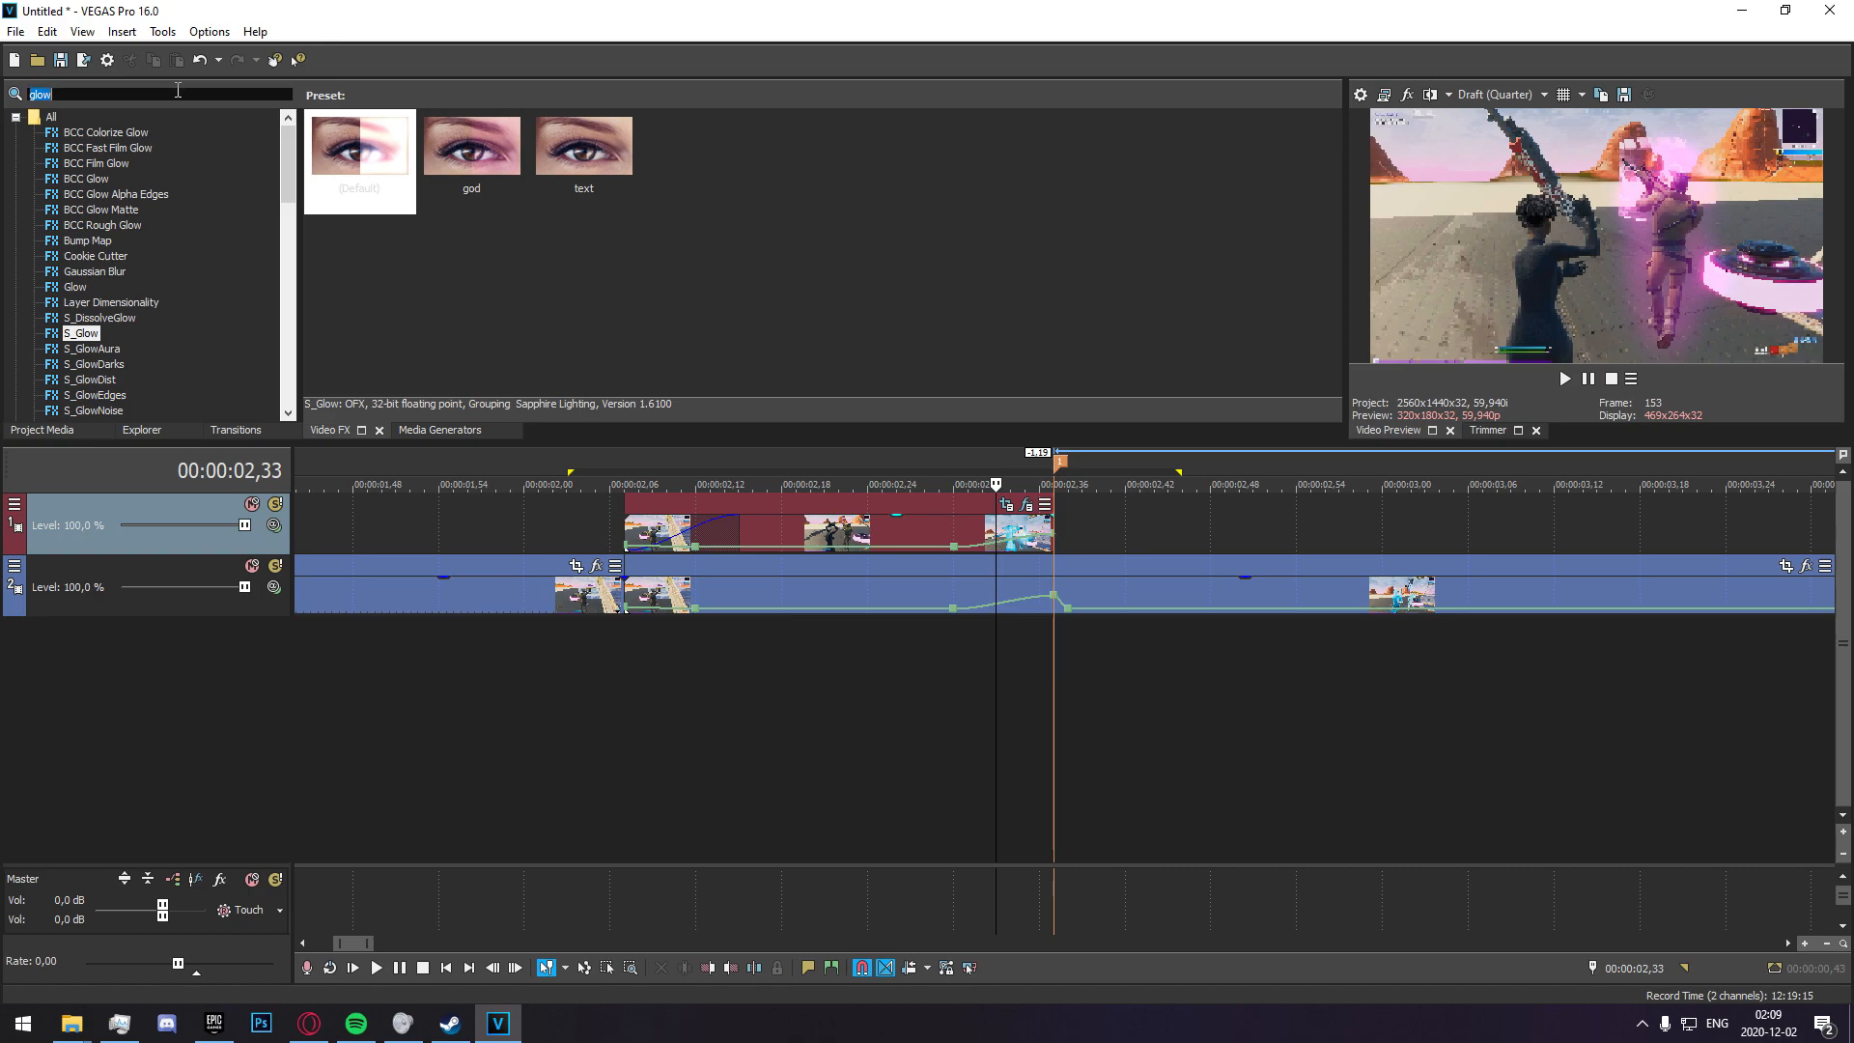
text(zap)
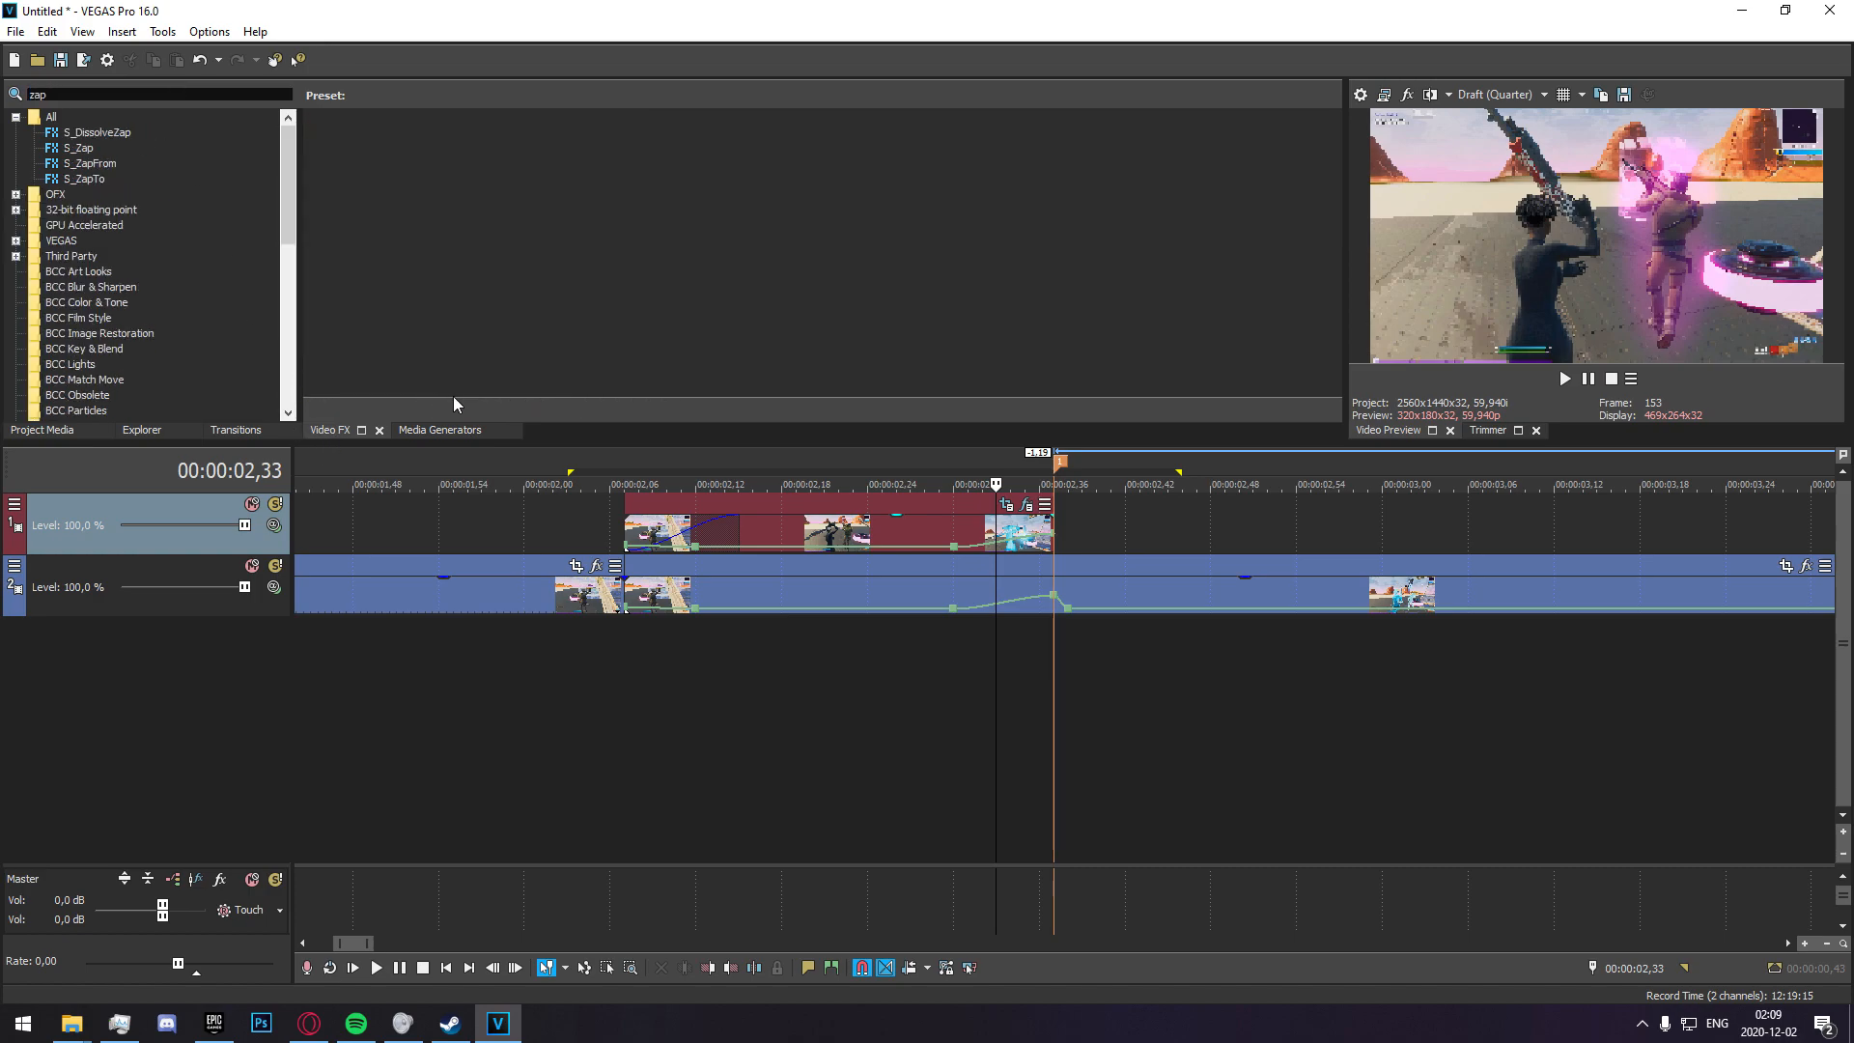
click(74, 151)
click(491, 169)
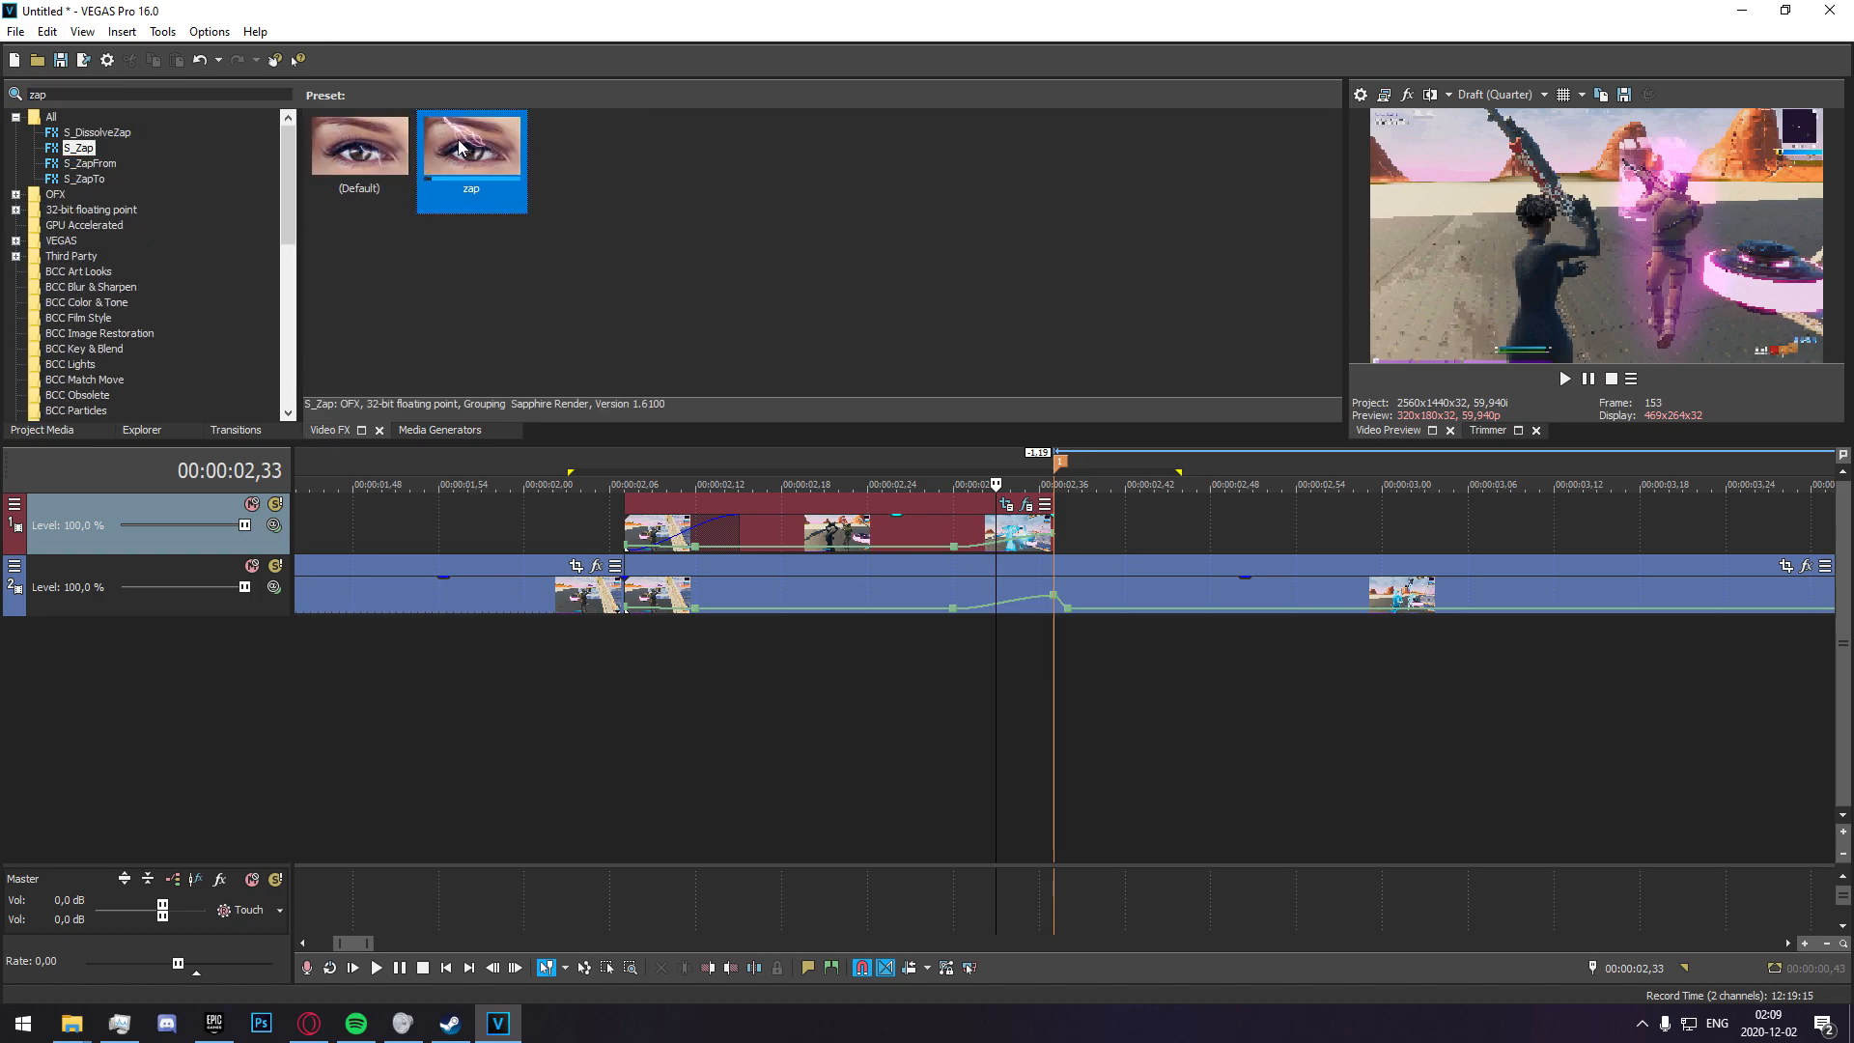
drag(568, 196, 694, 405)
drag(778, 587, 778, 587)
drag(703, 58, 419, 14)
At the clip's start, 00:00:02,07, set the S_Zap Start point to 0,12; 1,00.
click(629, 642)
key(Right)
key(Right)
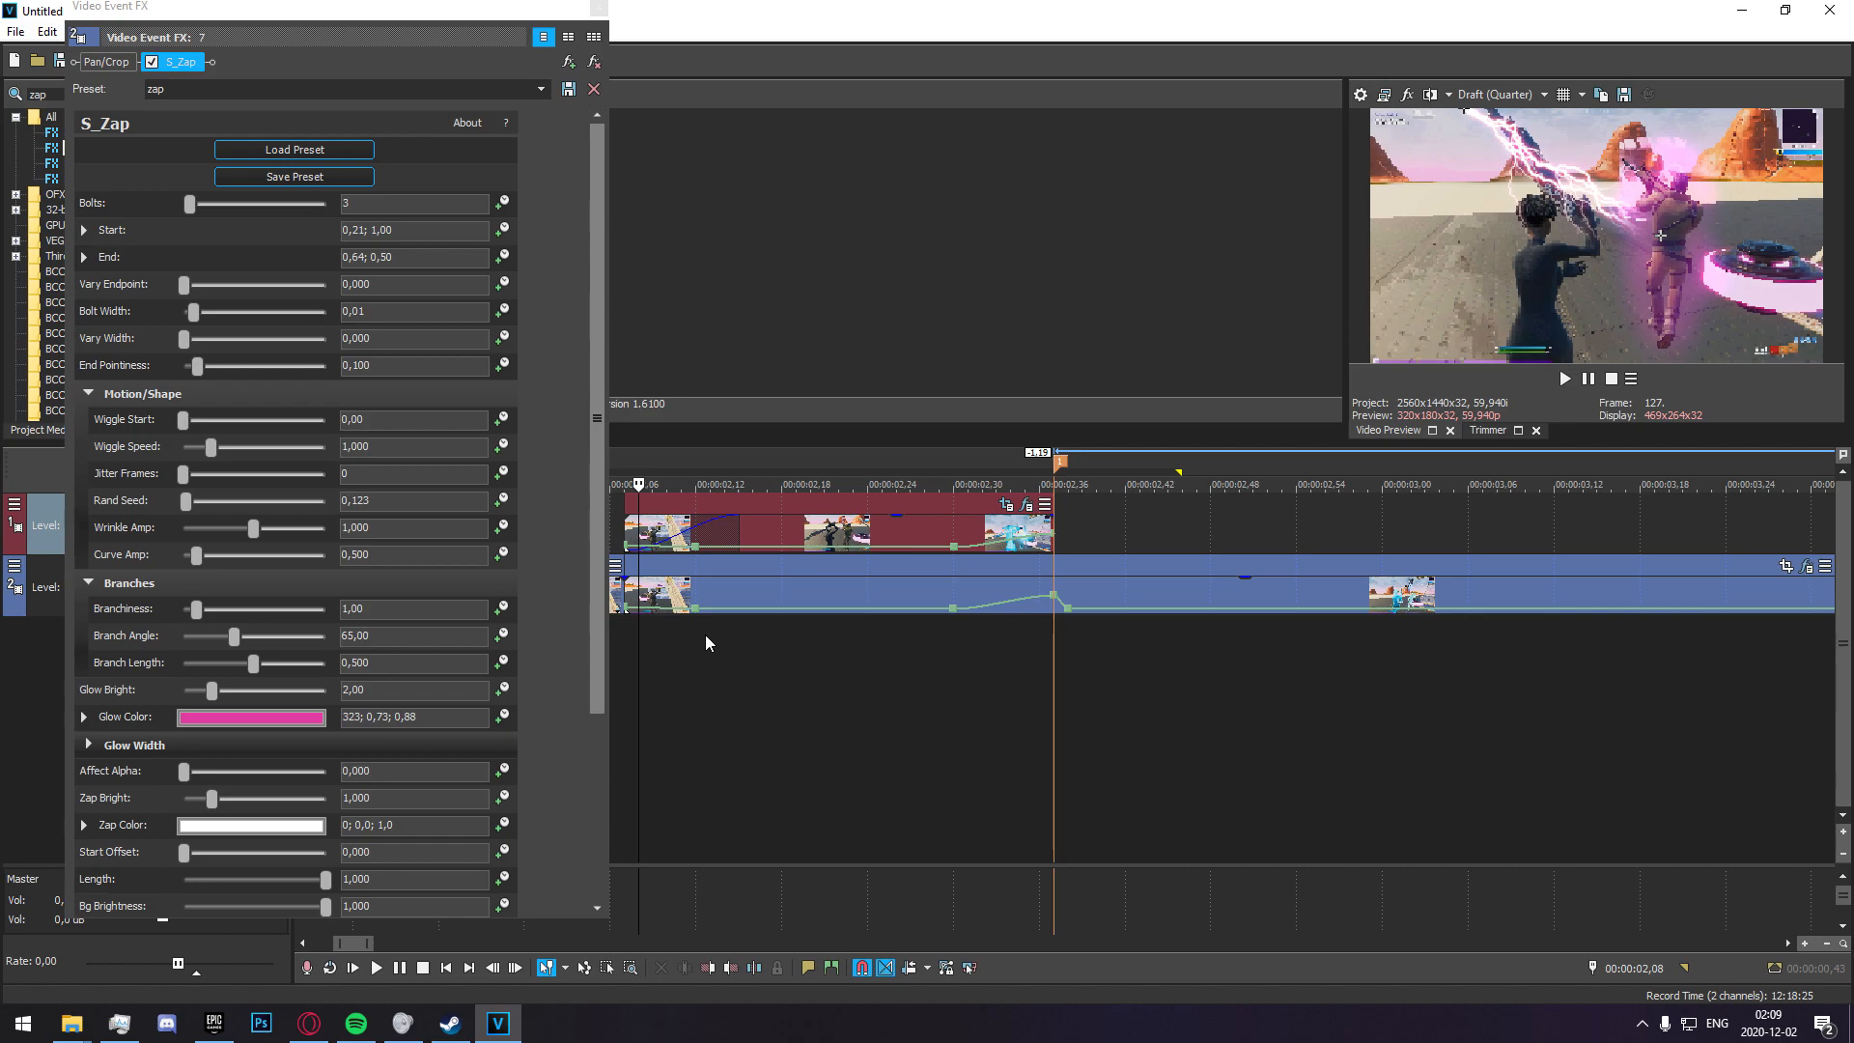
key(Left)
key(Left)
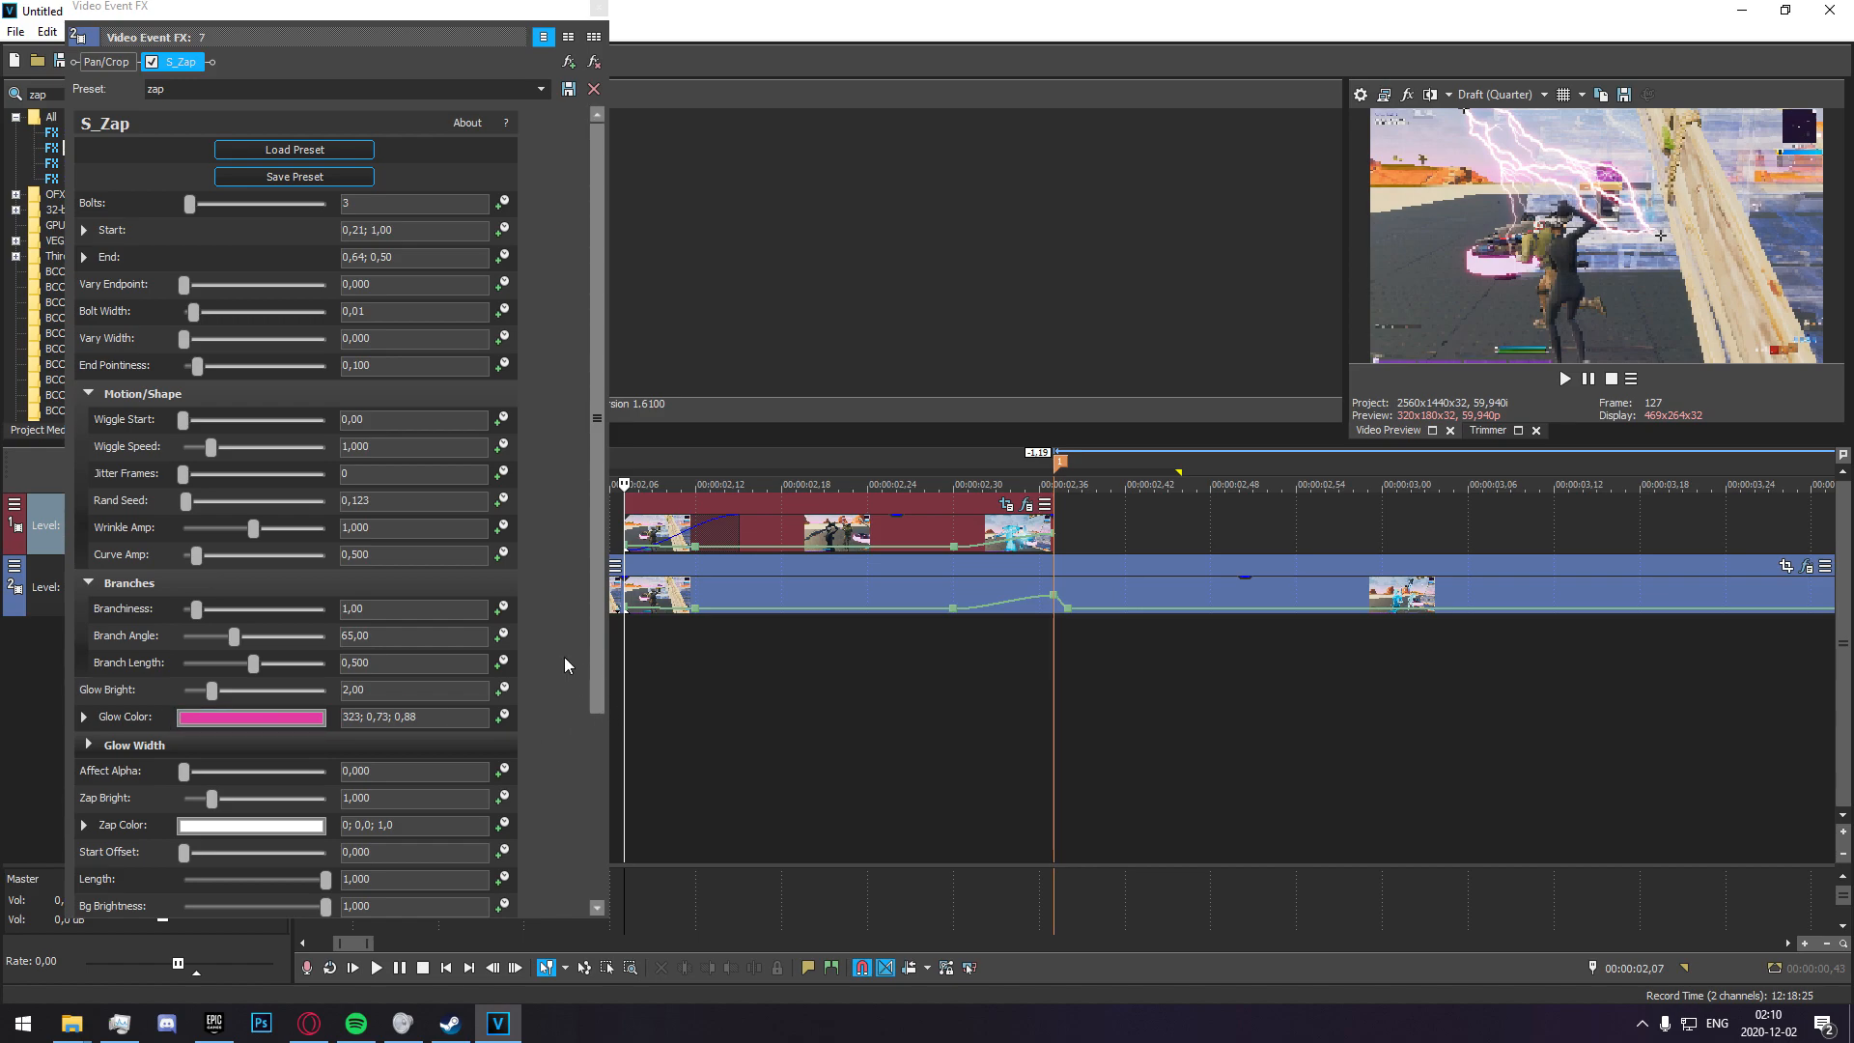
click(84, 257)
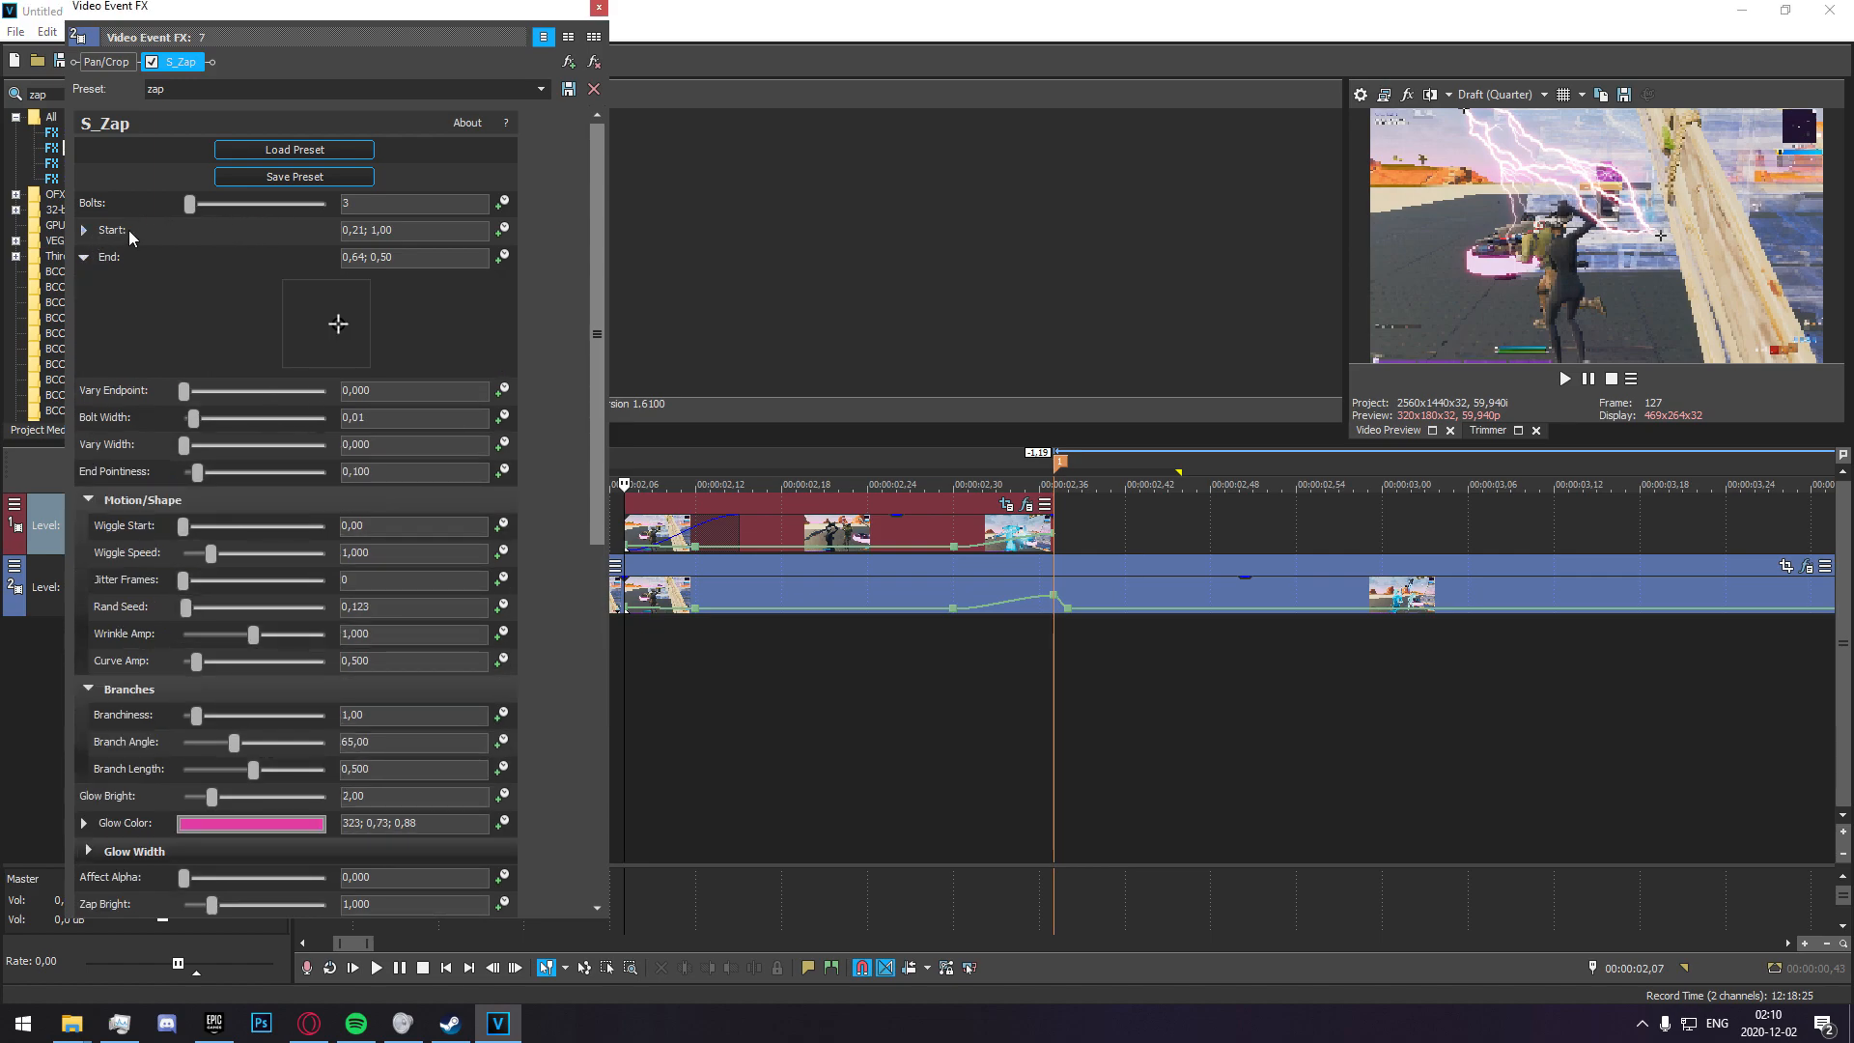
click(84, 230)
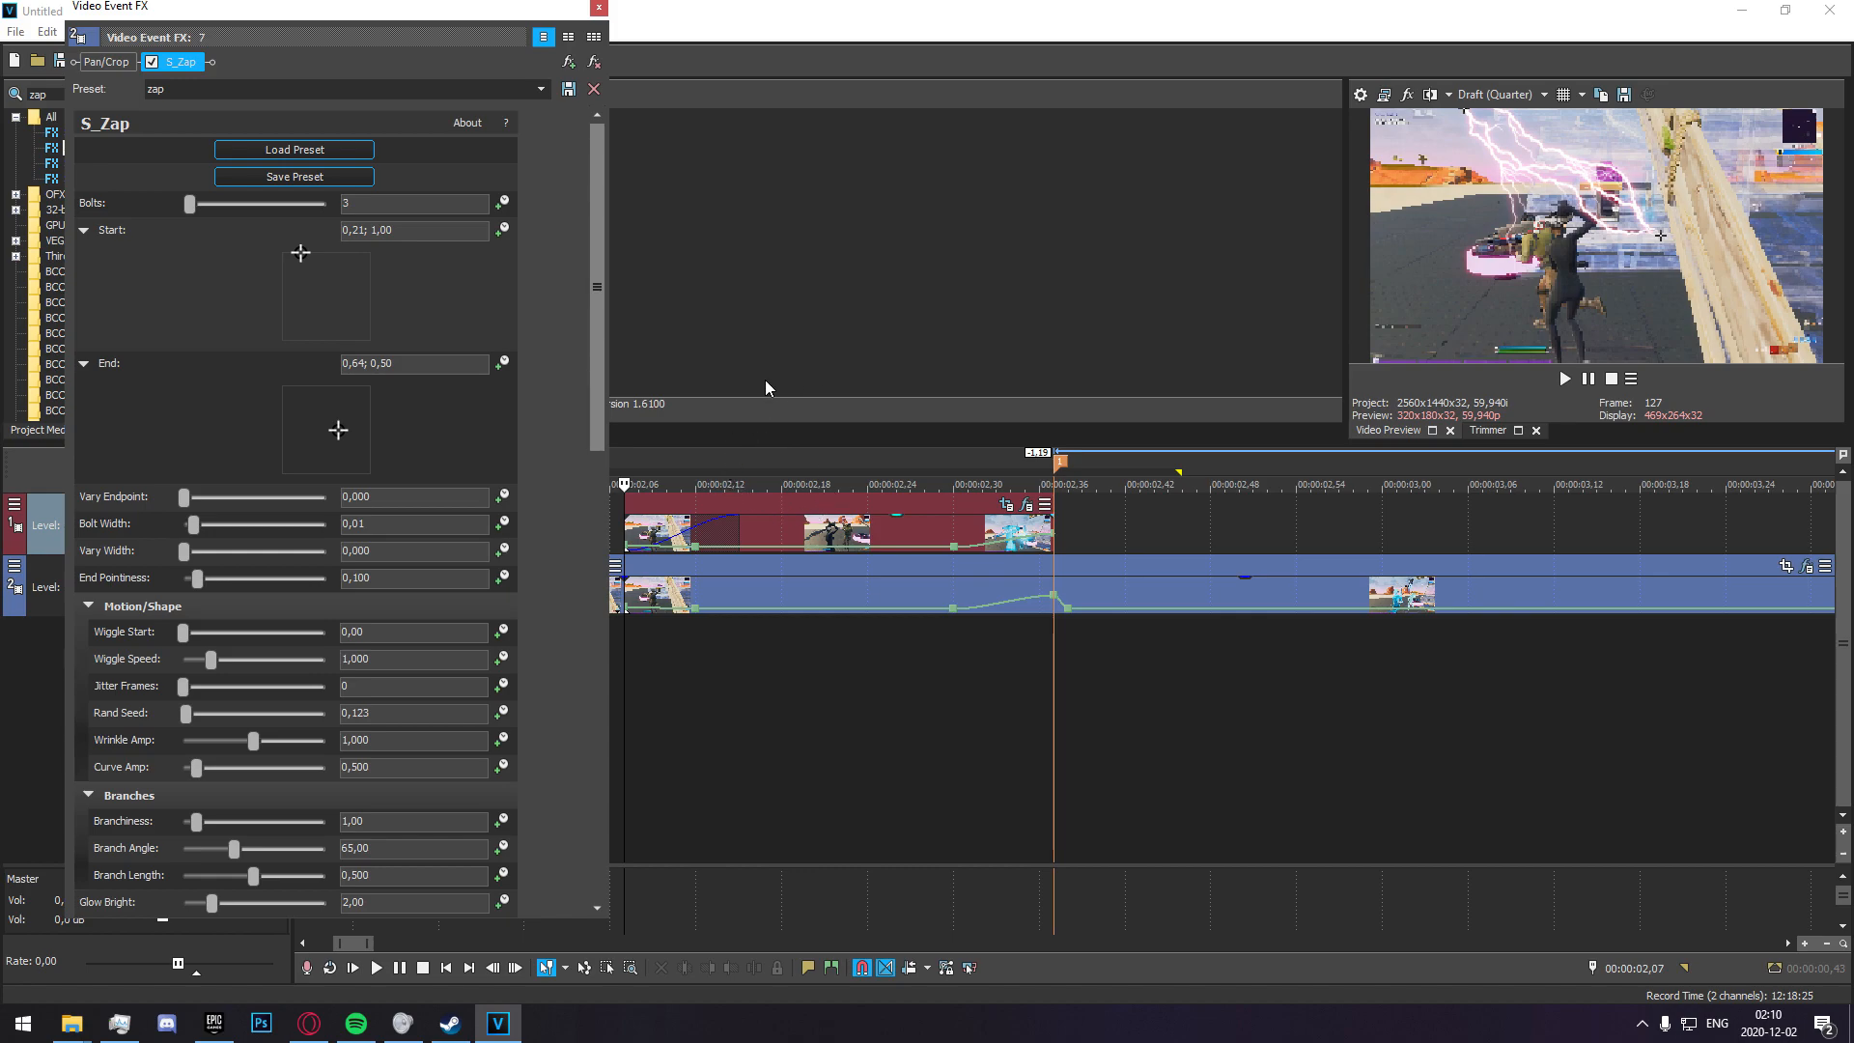
drag(327, 295, 209, 361)
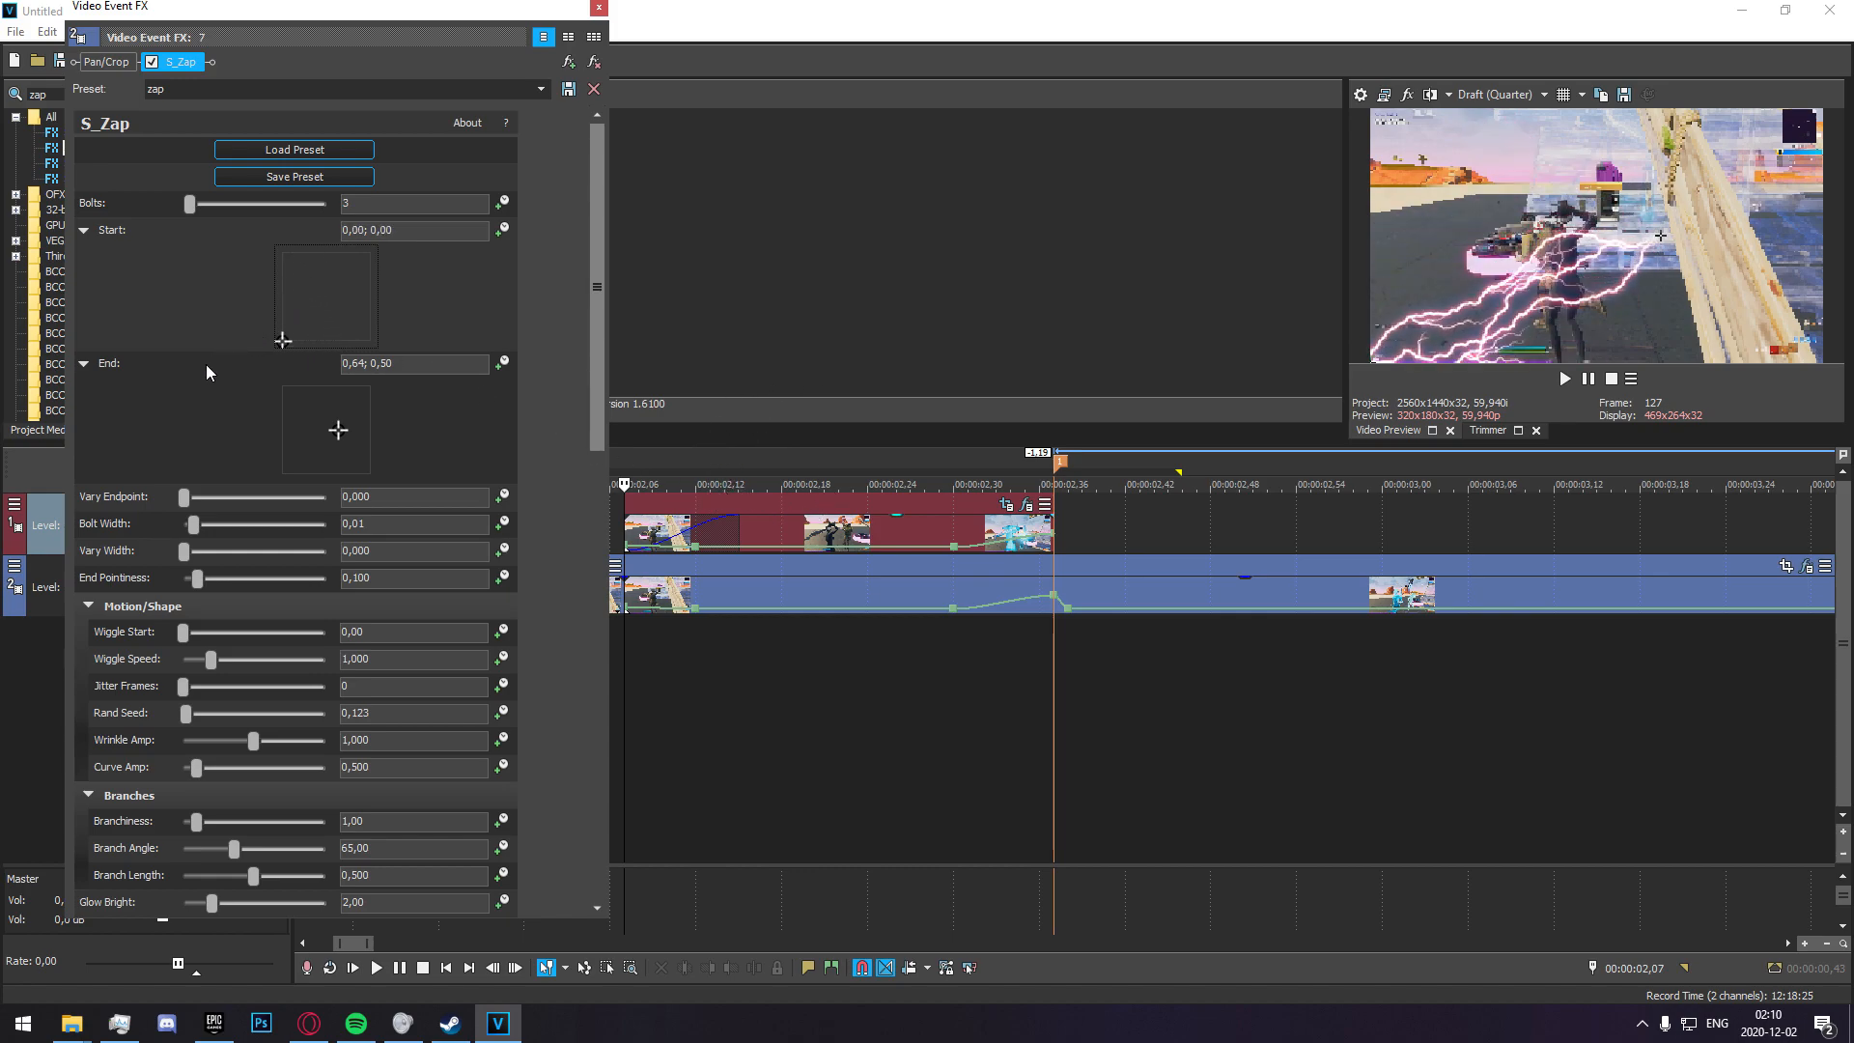
drag(333, 442, 292, 145)
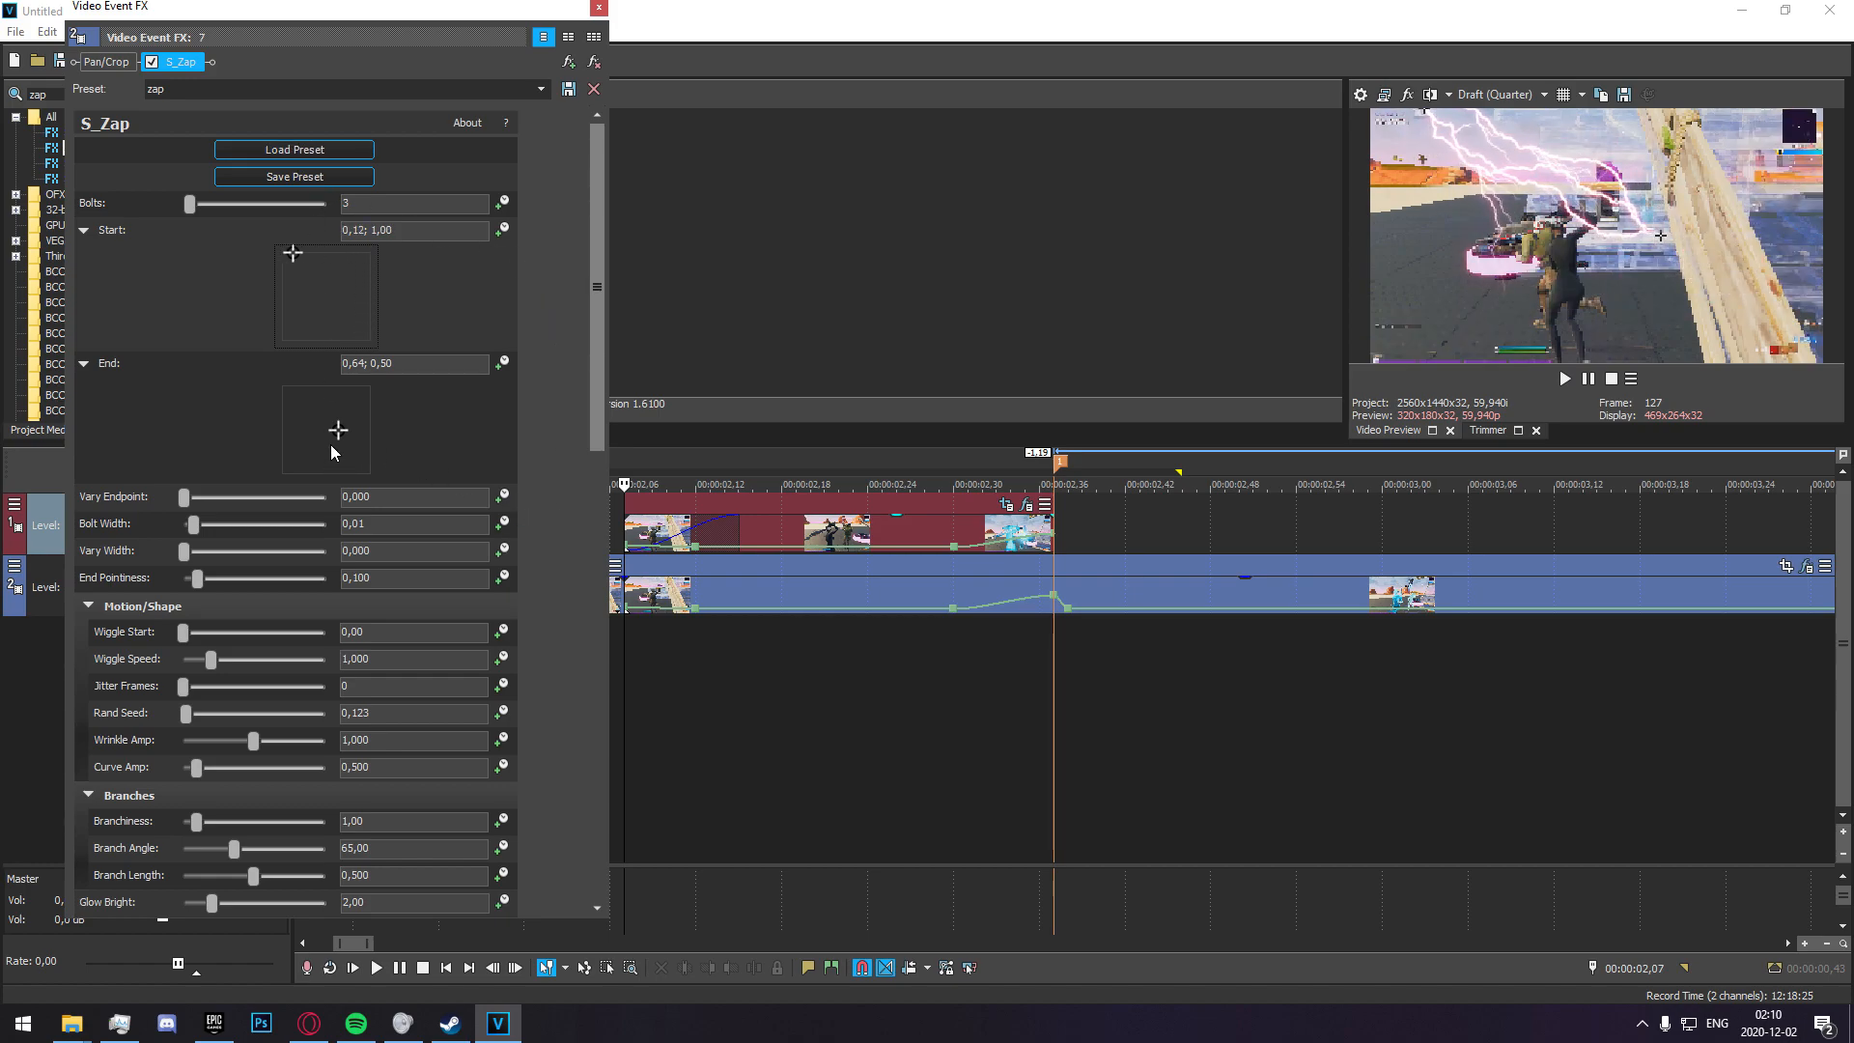
Enable animation for the S_Zap End point and set it to 0,40; 0,41 at 00:00:02,07.
click(638, 639)
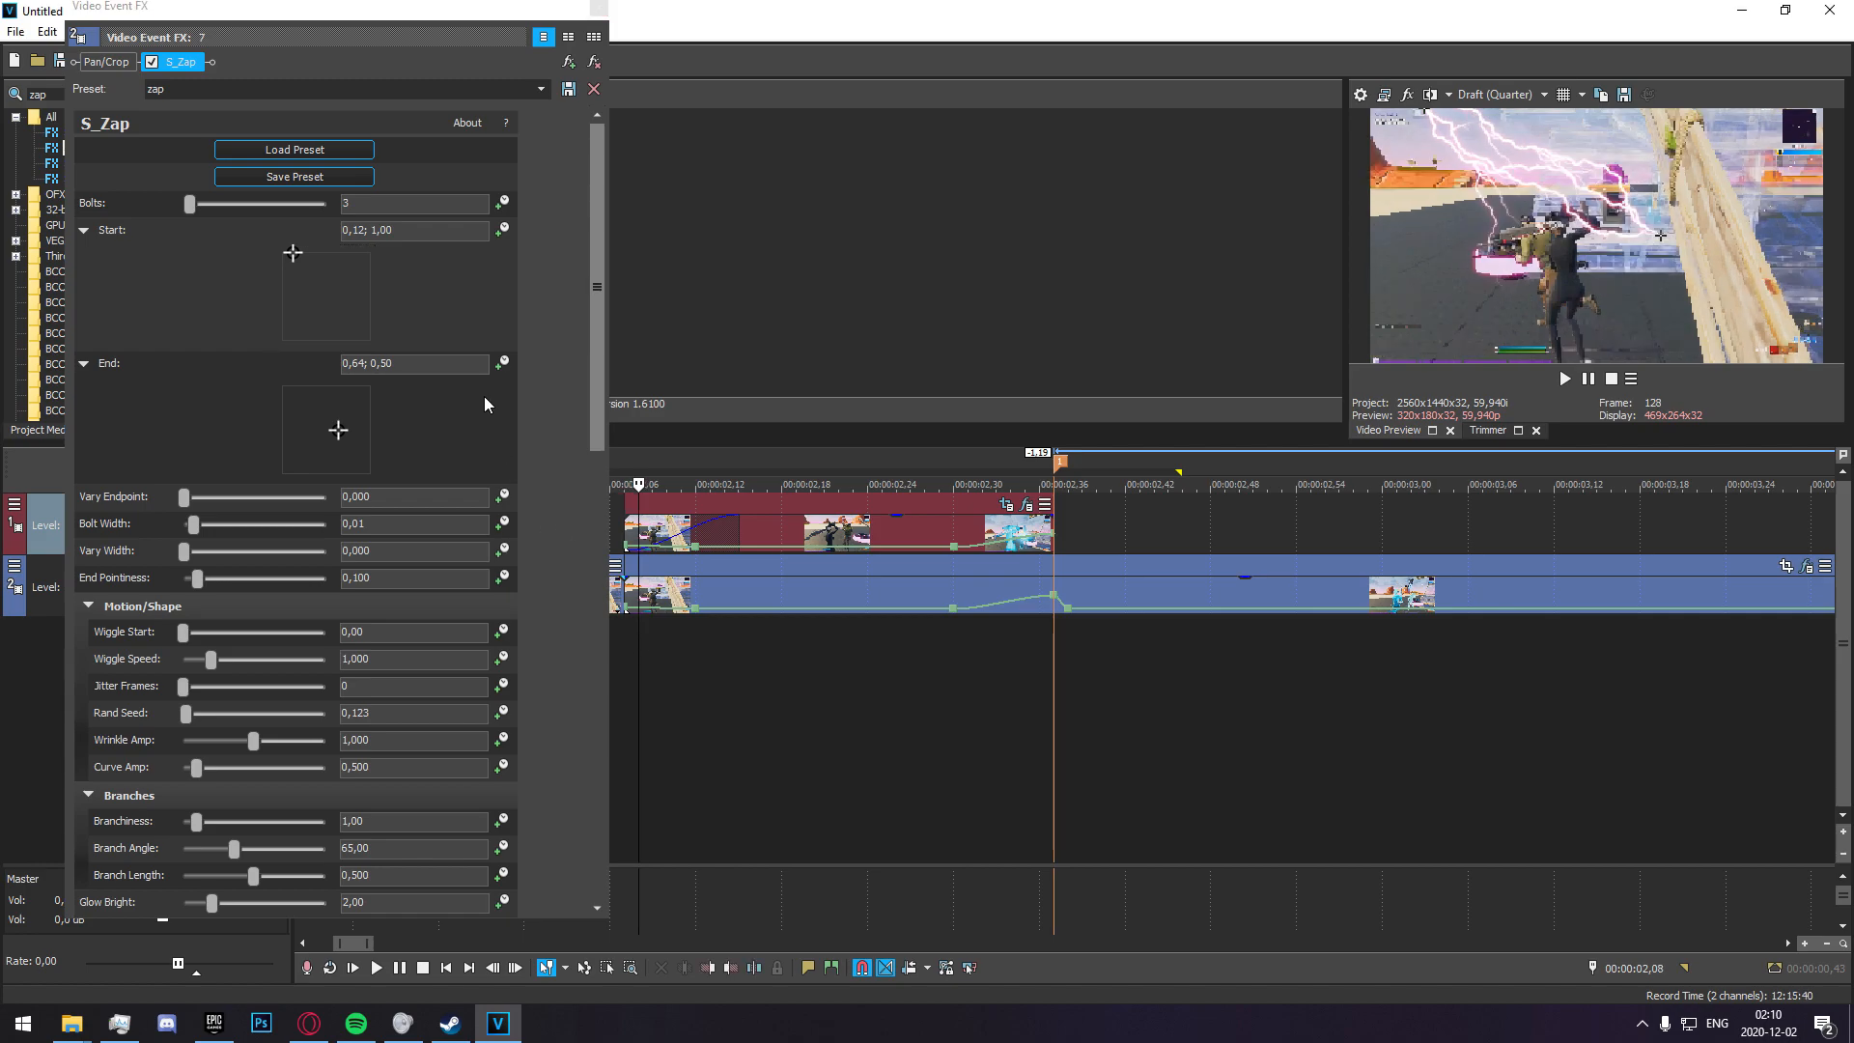
click(635, 635)
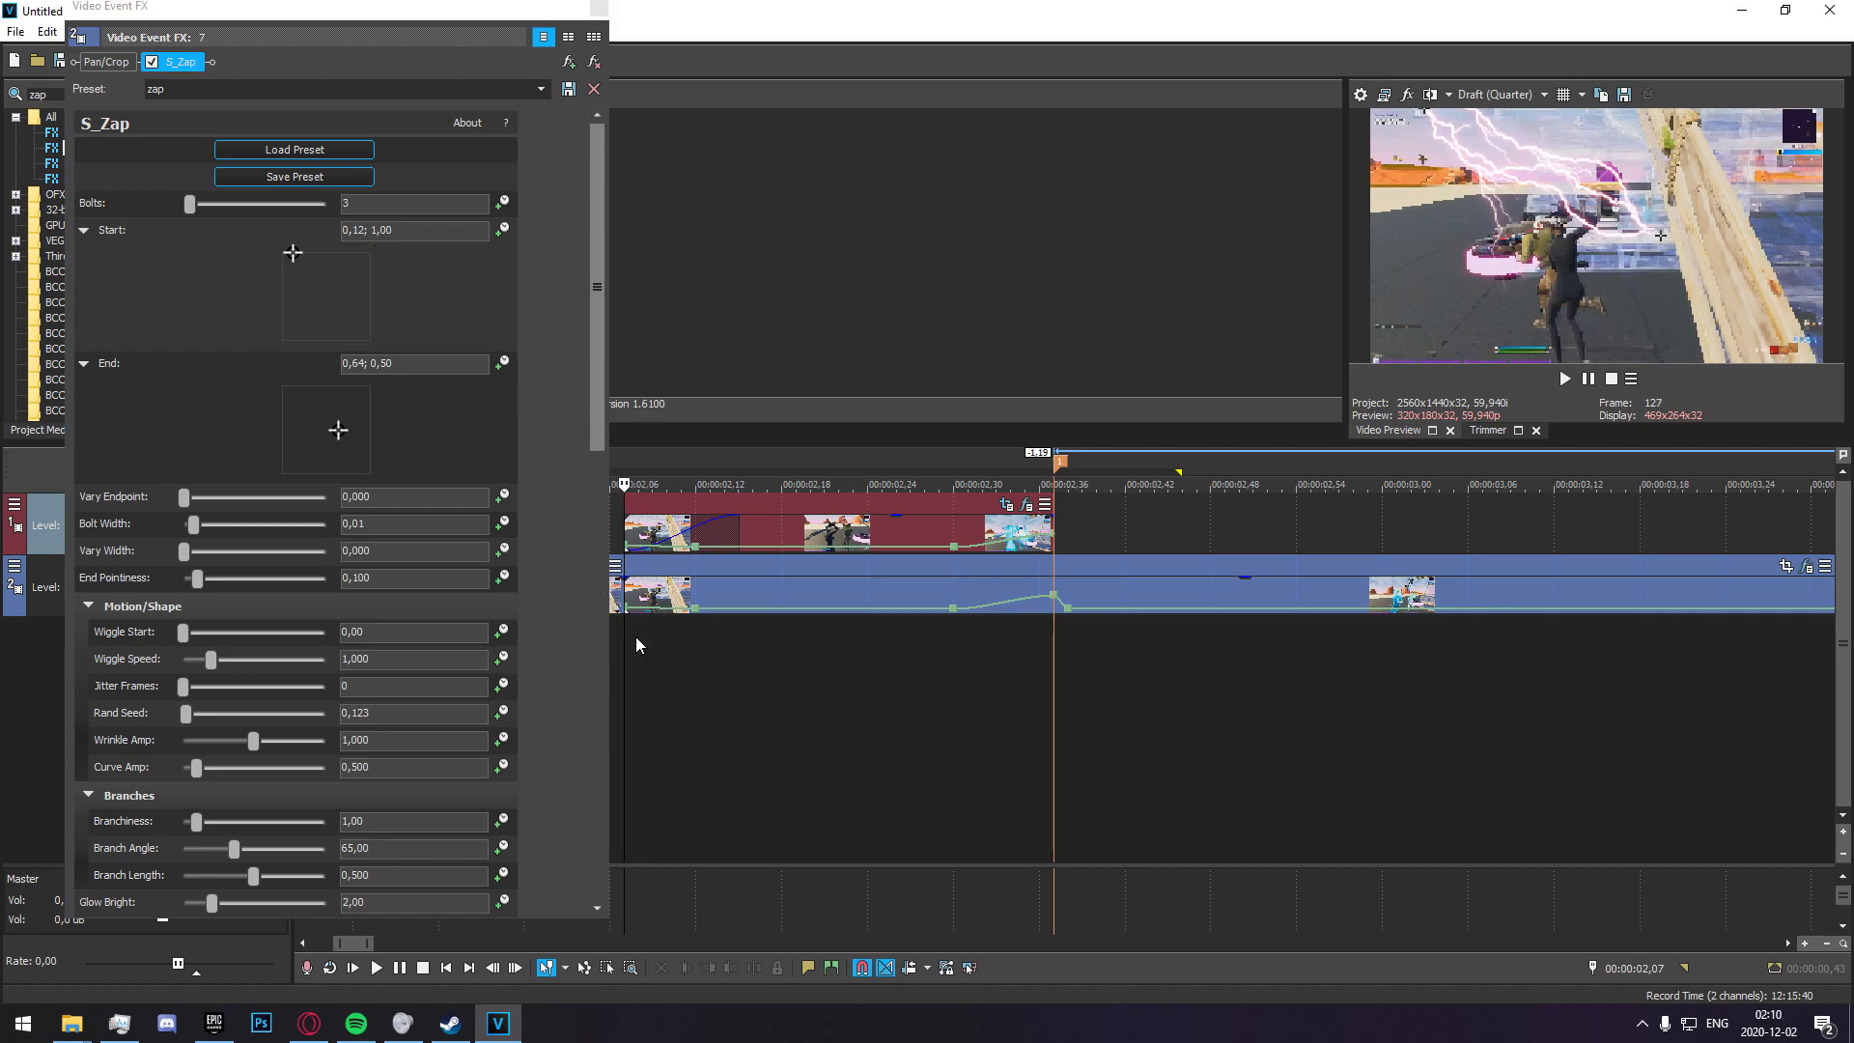
click(502, 363)
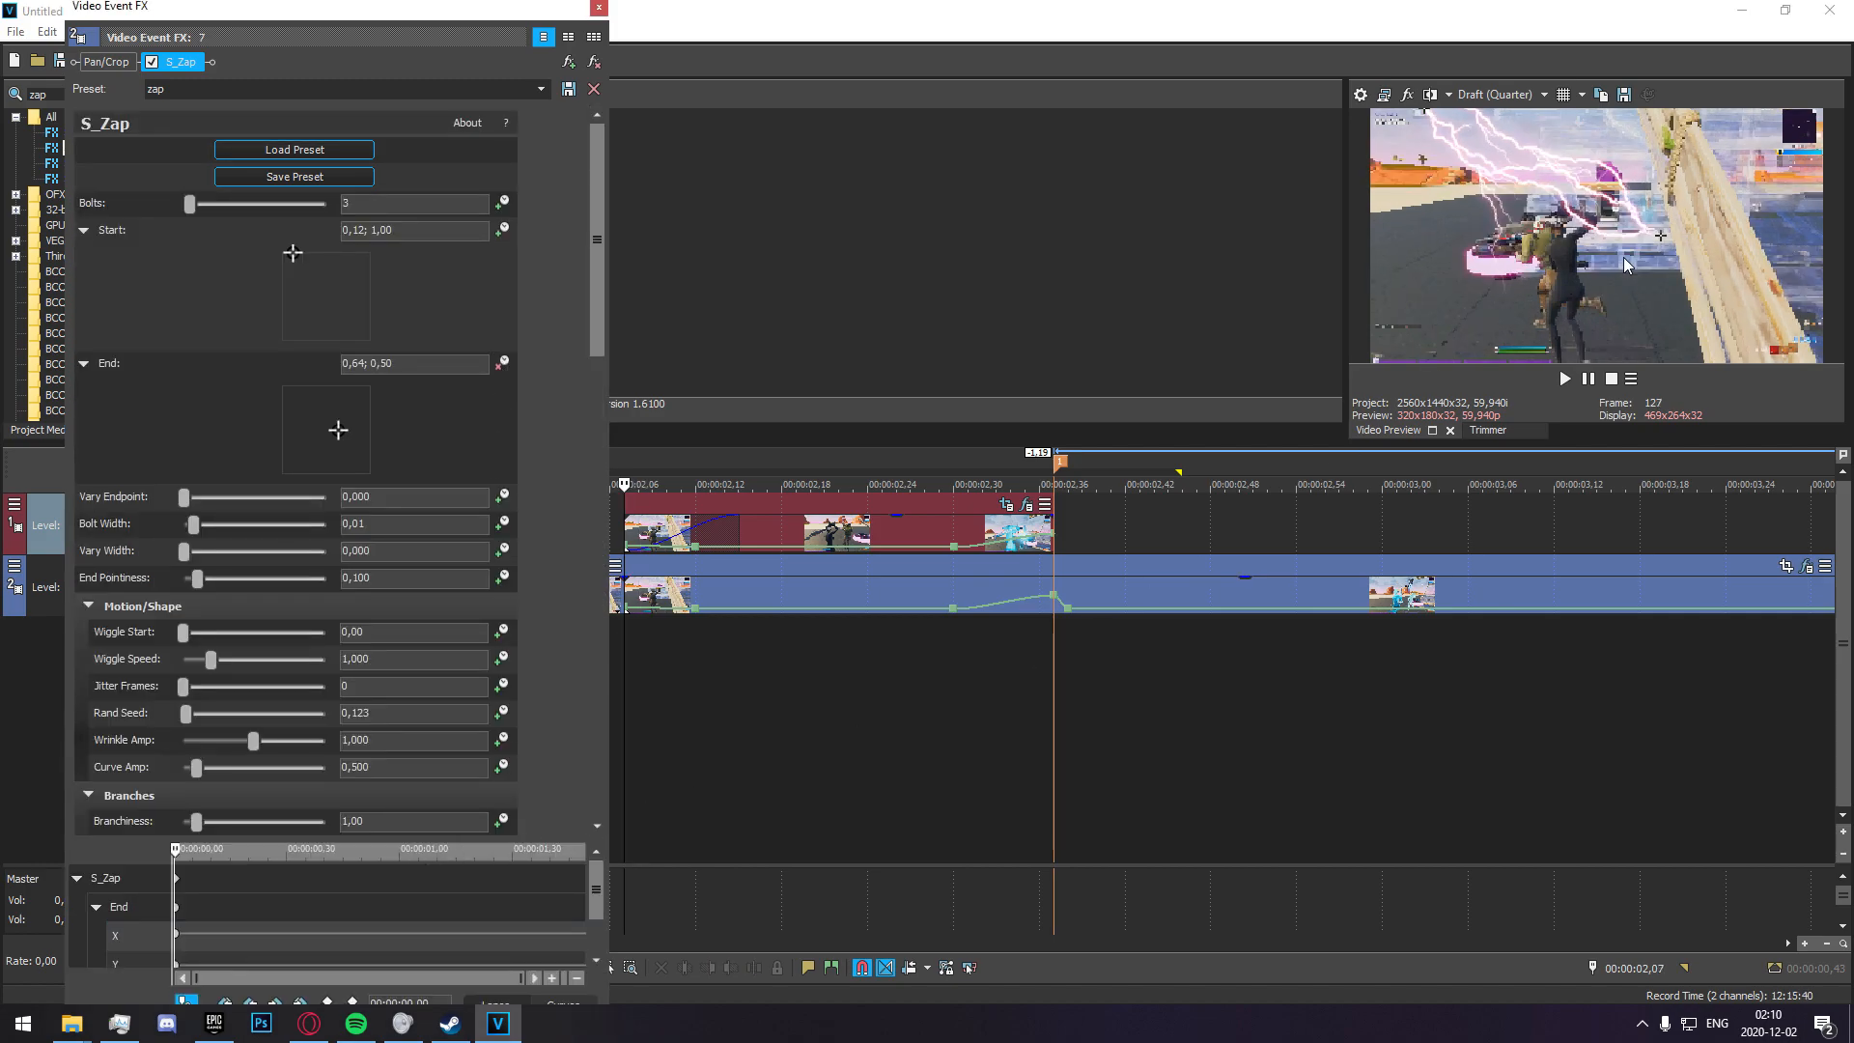
drag(340, 431, 318, 440)
Add an S_Zap keyframe at 00:00:02,14 that holds the End point at 0,40; 0,41.
key(Right)
key(Right)
key(Right)
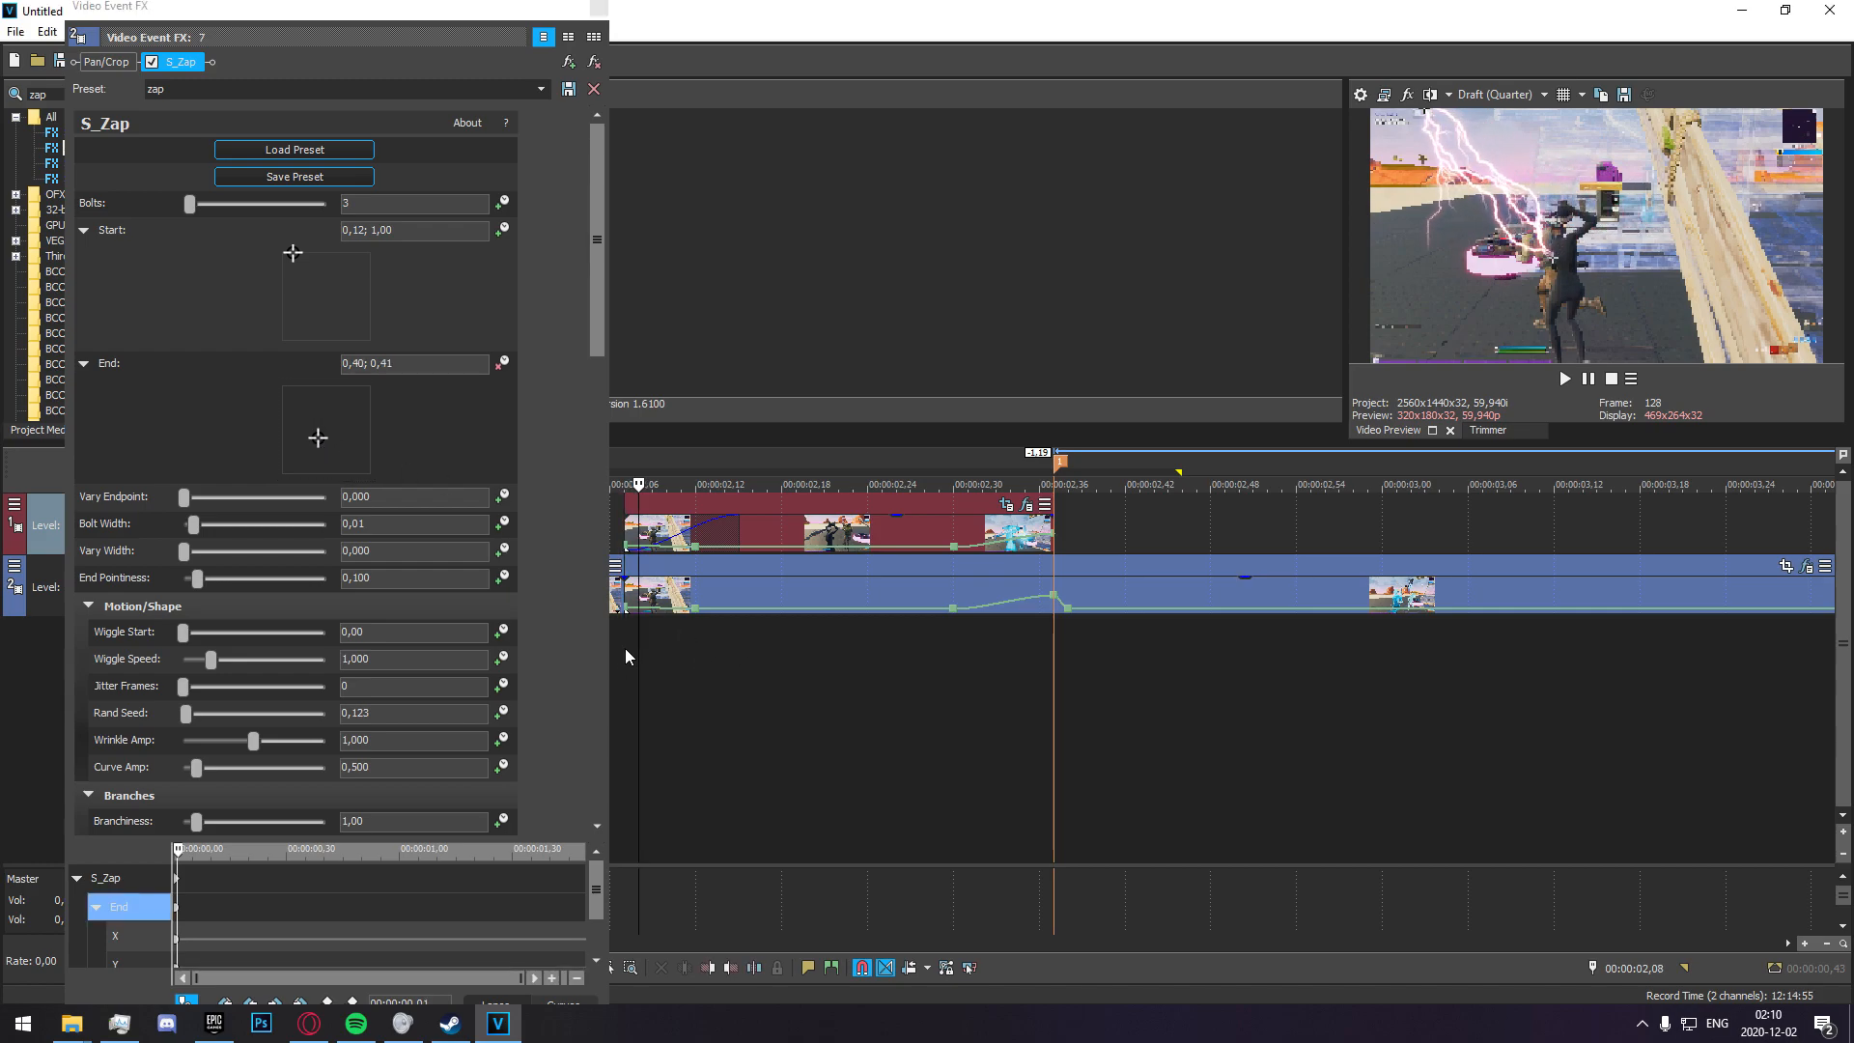
key(Right)
key(Right)
key(Right)
key(Right)
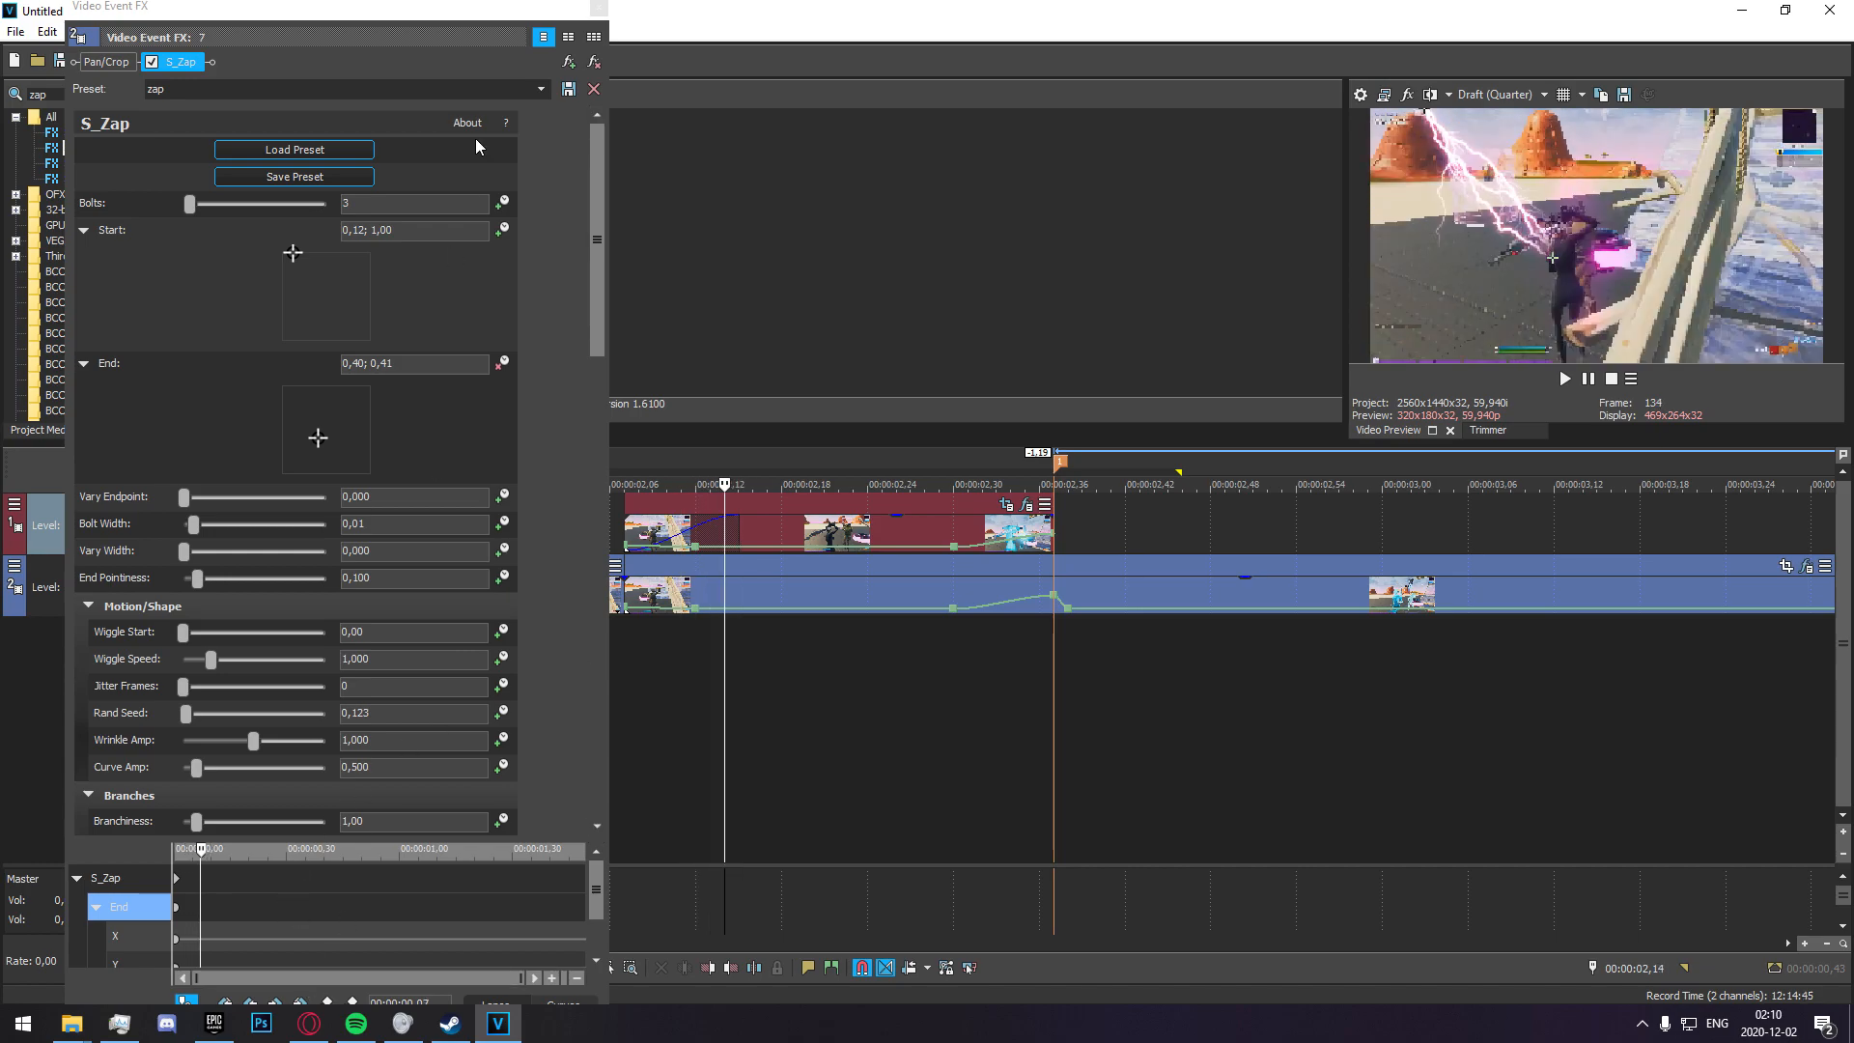
drag(476, 7, 484, 60)
click(337, 937)
Keyframe the S_Zap End point to follow the target up to 00:00:02,17, reaching 0,57; 0,48.
click(734, 538)
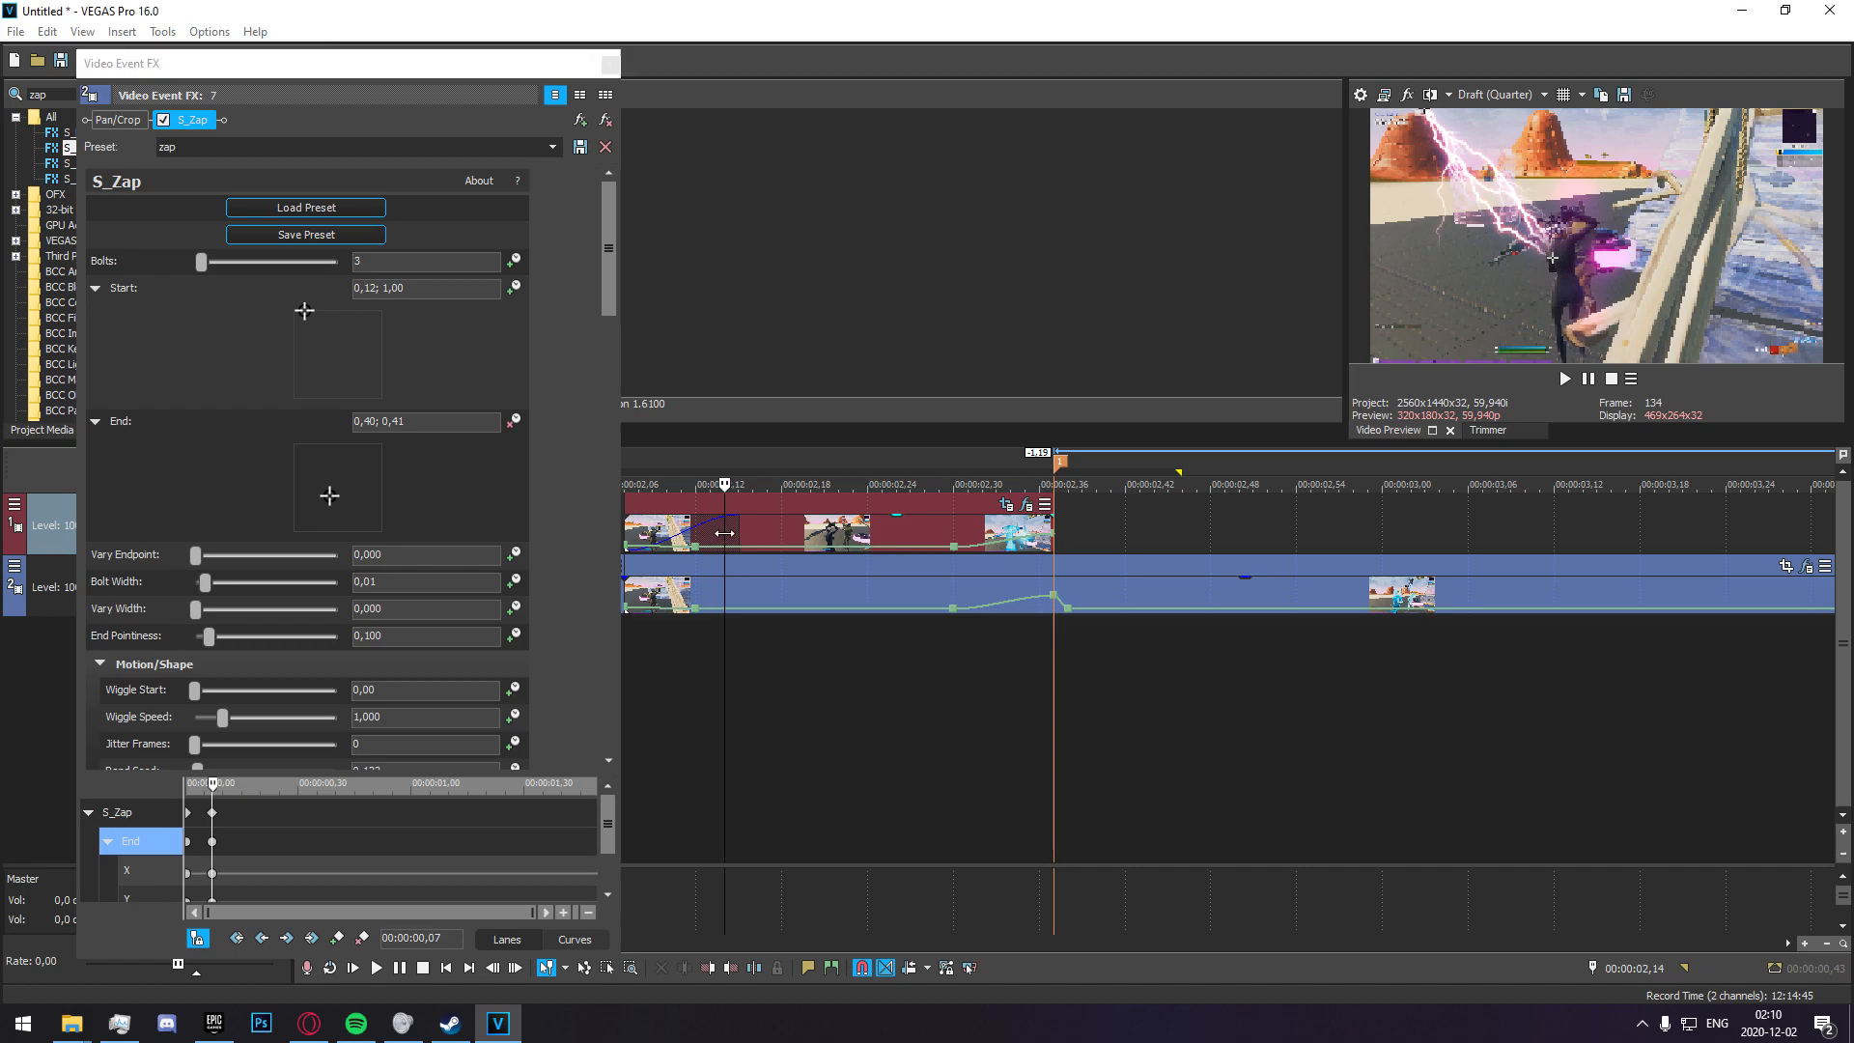
drag(329, 498, 338, 490)
click(734, 536)
key(Right)
key(Right)
drag(340, 489, 344, 493)
click(718, 540)
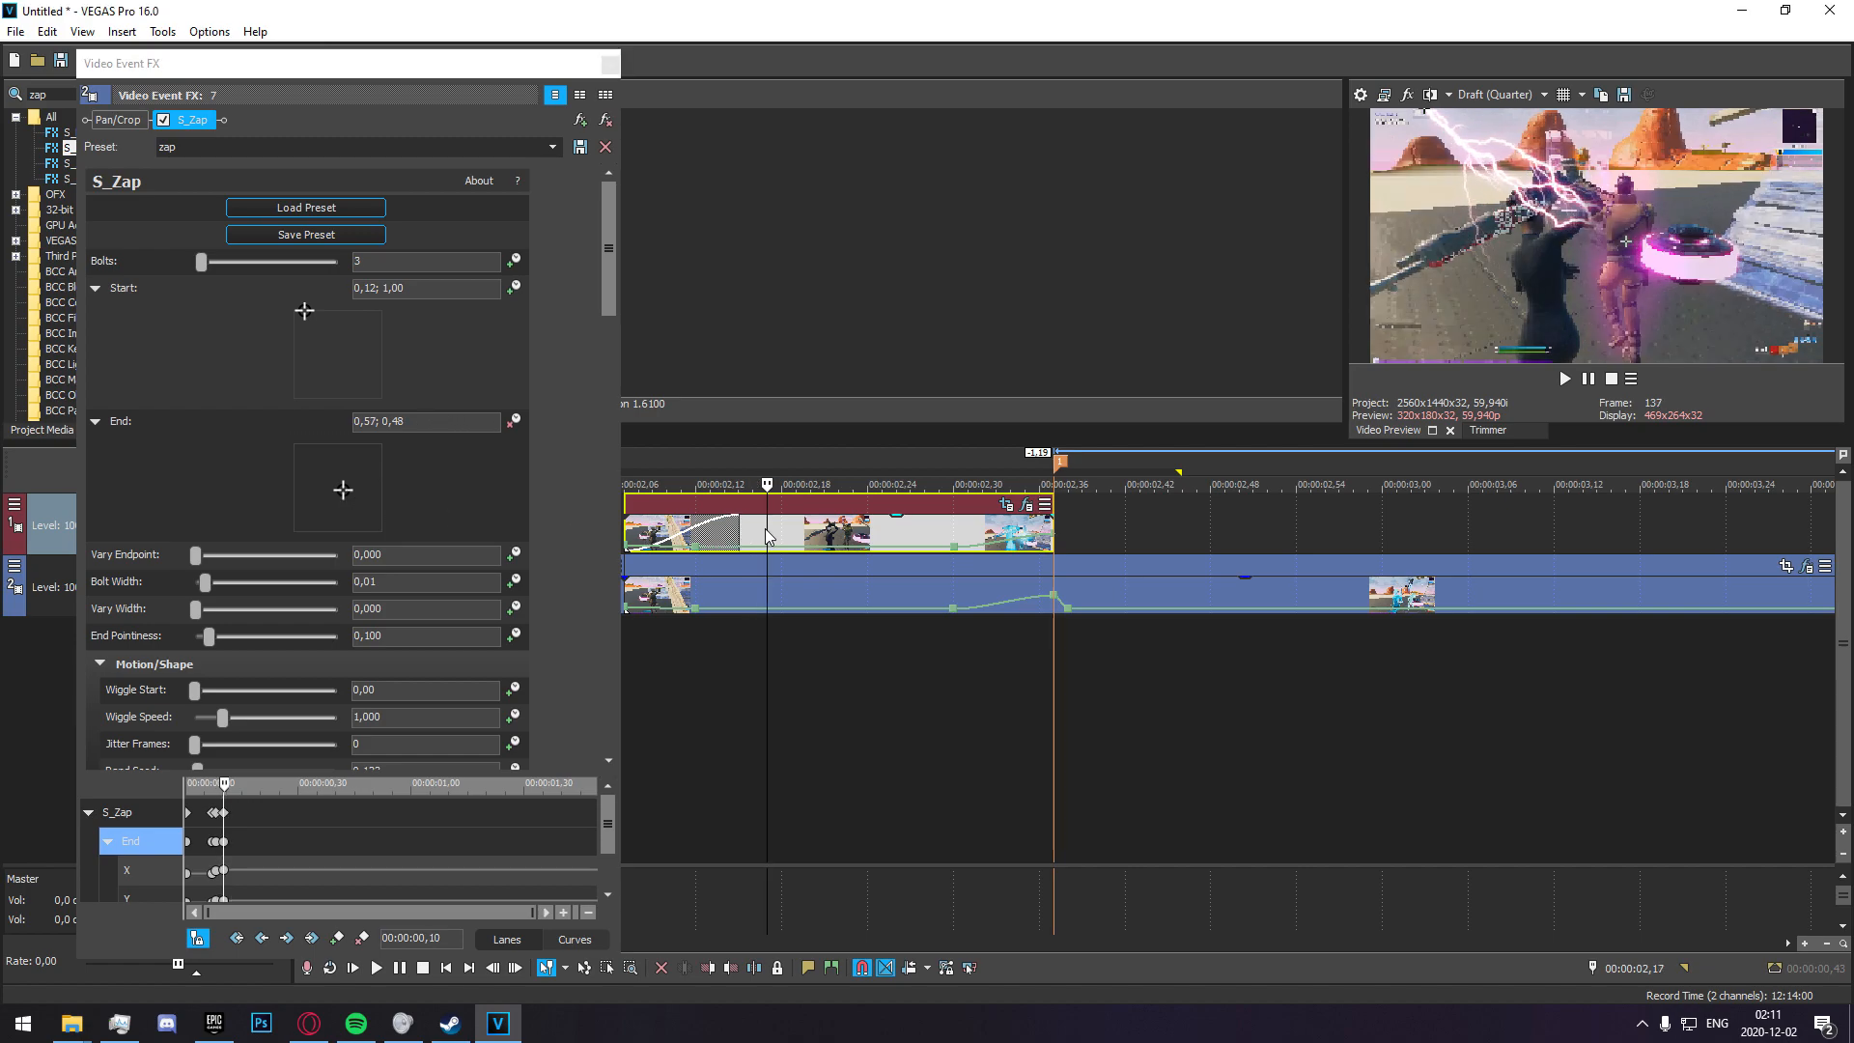
Continue keyframing the End point on the target through 00:00:02,19 at 0,63; 0,46 and up to 00:00:02,21, ending at 0,65; 0,48.
key(Right)
key(Right)
click(346, 493)
drag(345, 492, 351, 498)
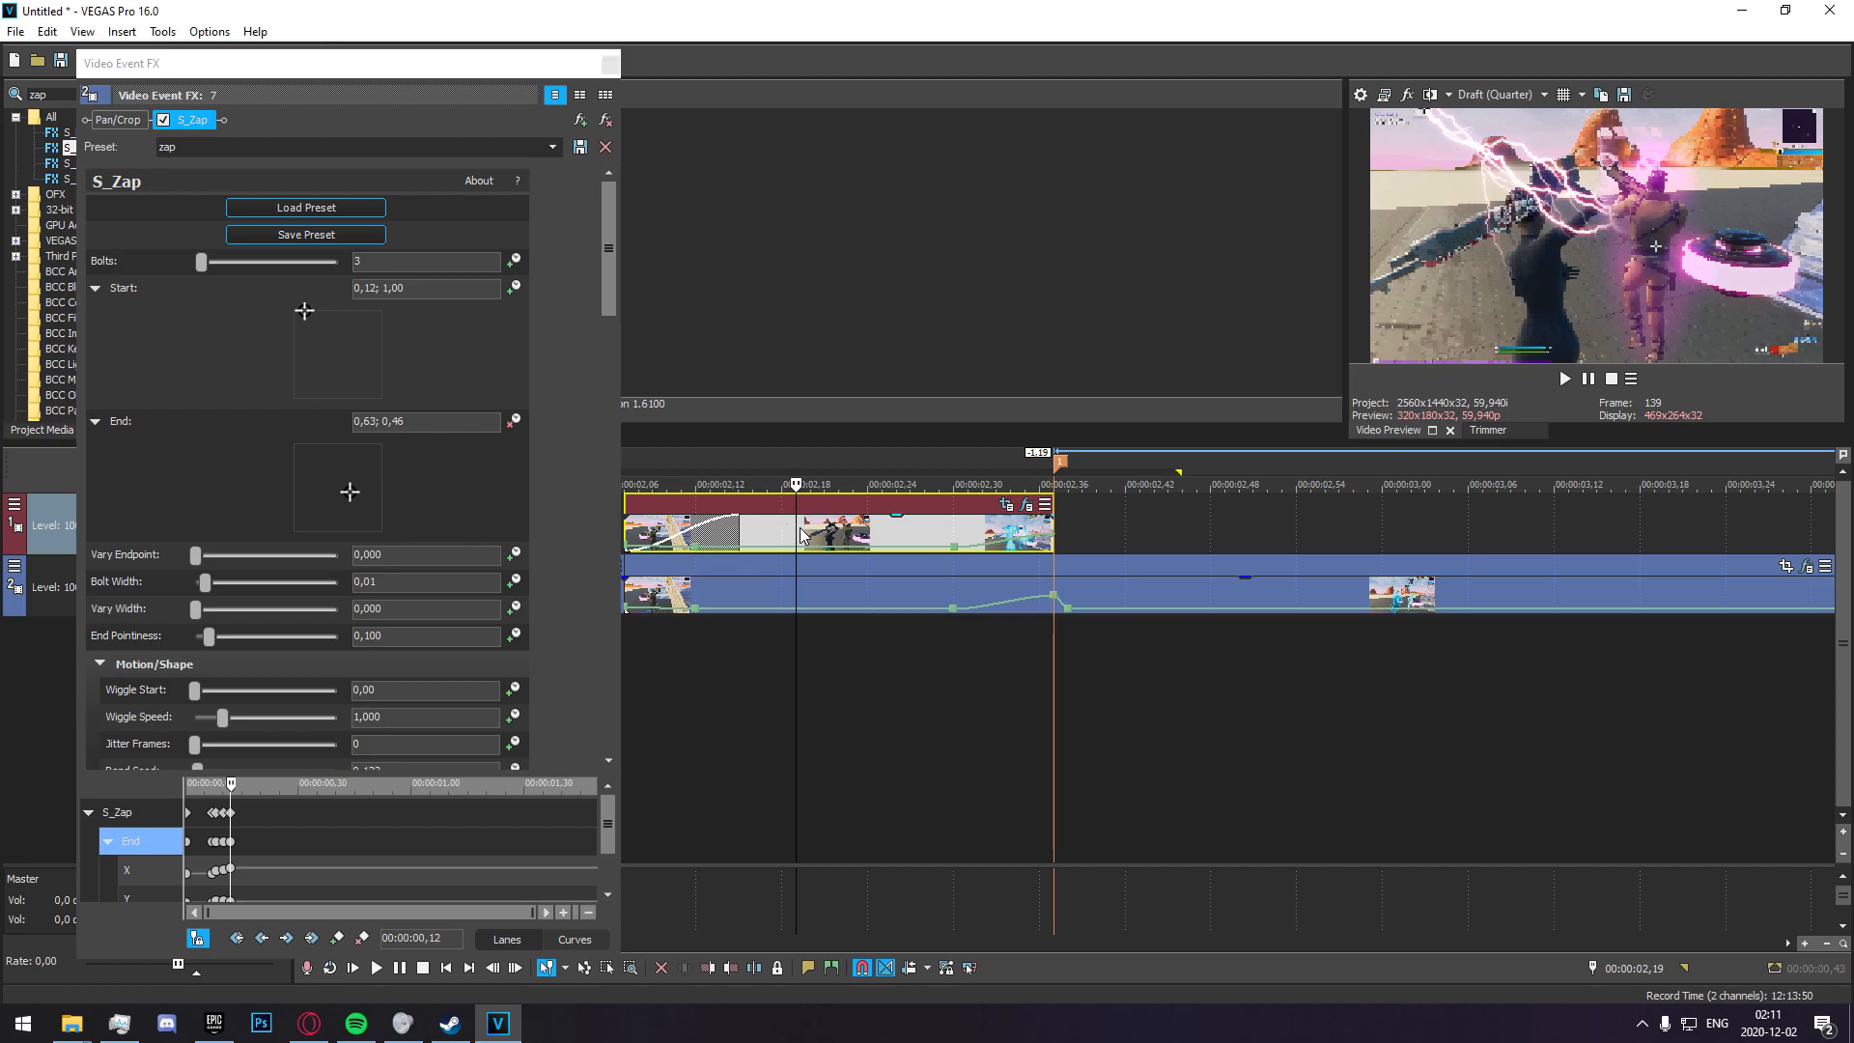
key(Right)
key(Right)
drag(348, 492, 352, 489)
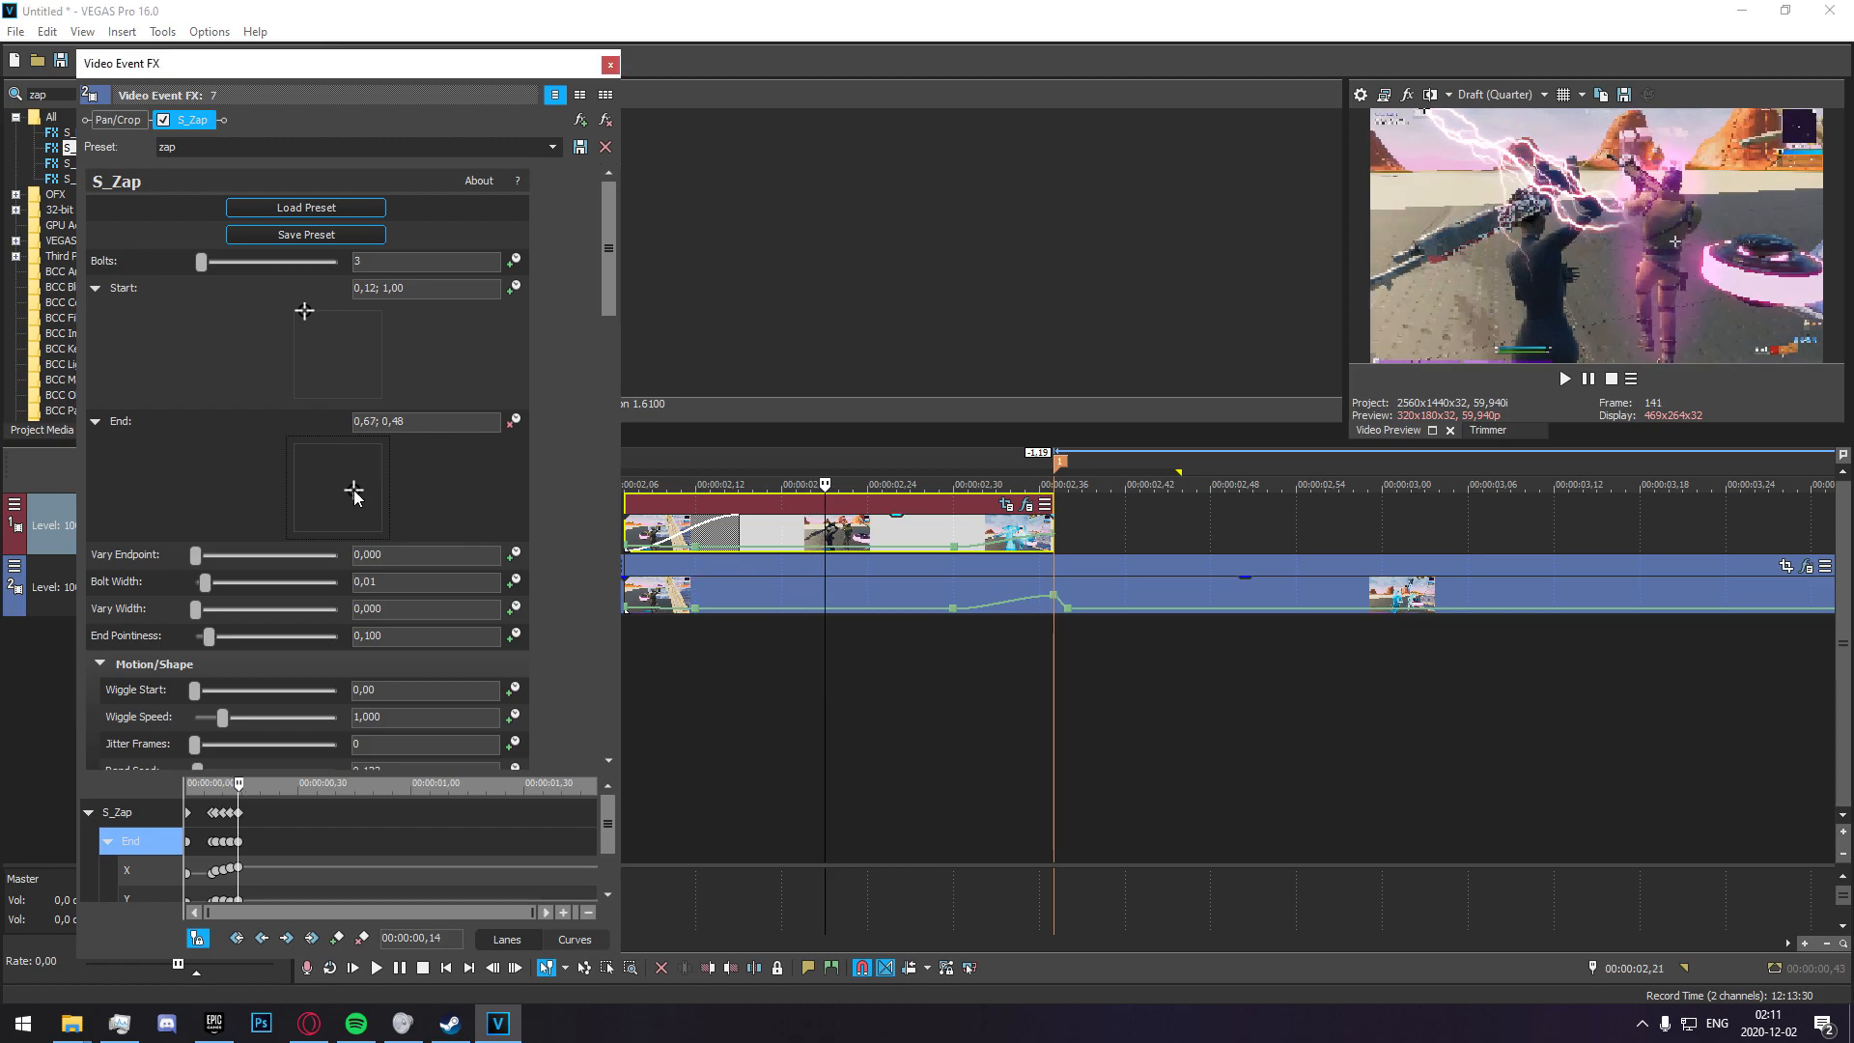
Add an S_Zap keyframe at 00:00:02,33 and set its End point to 0,66; 0,51 on the target.
click(832, 562)
key(Right)
key(Right)
key(Right)
key(Right)
key(Right)
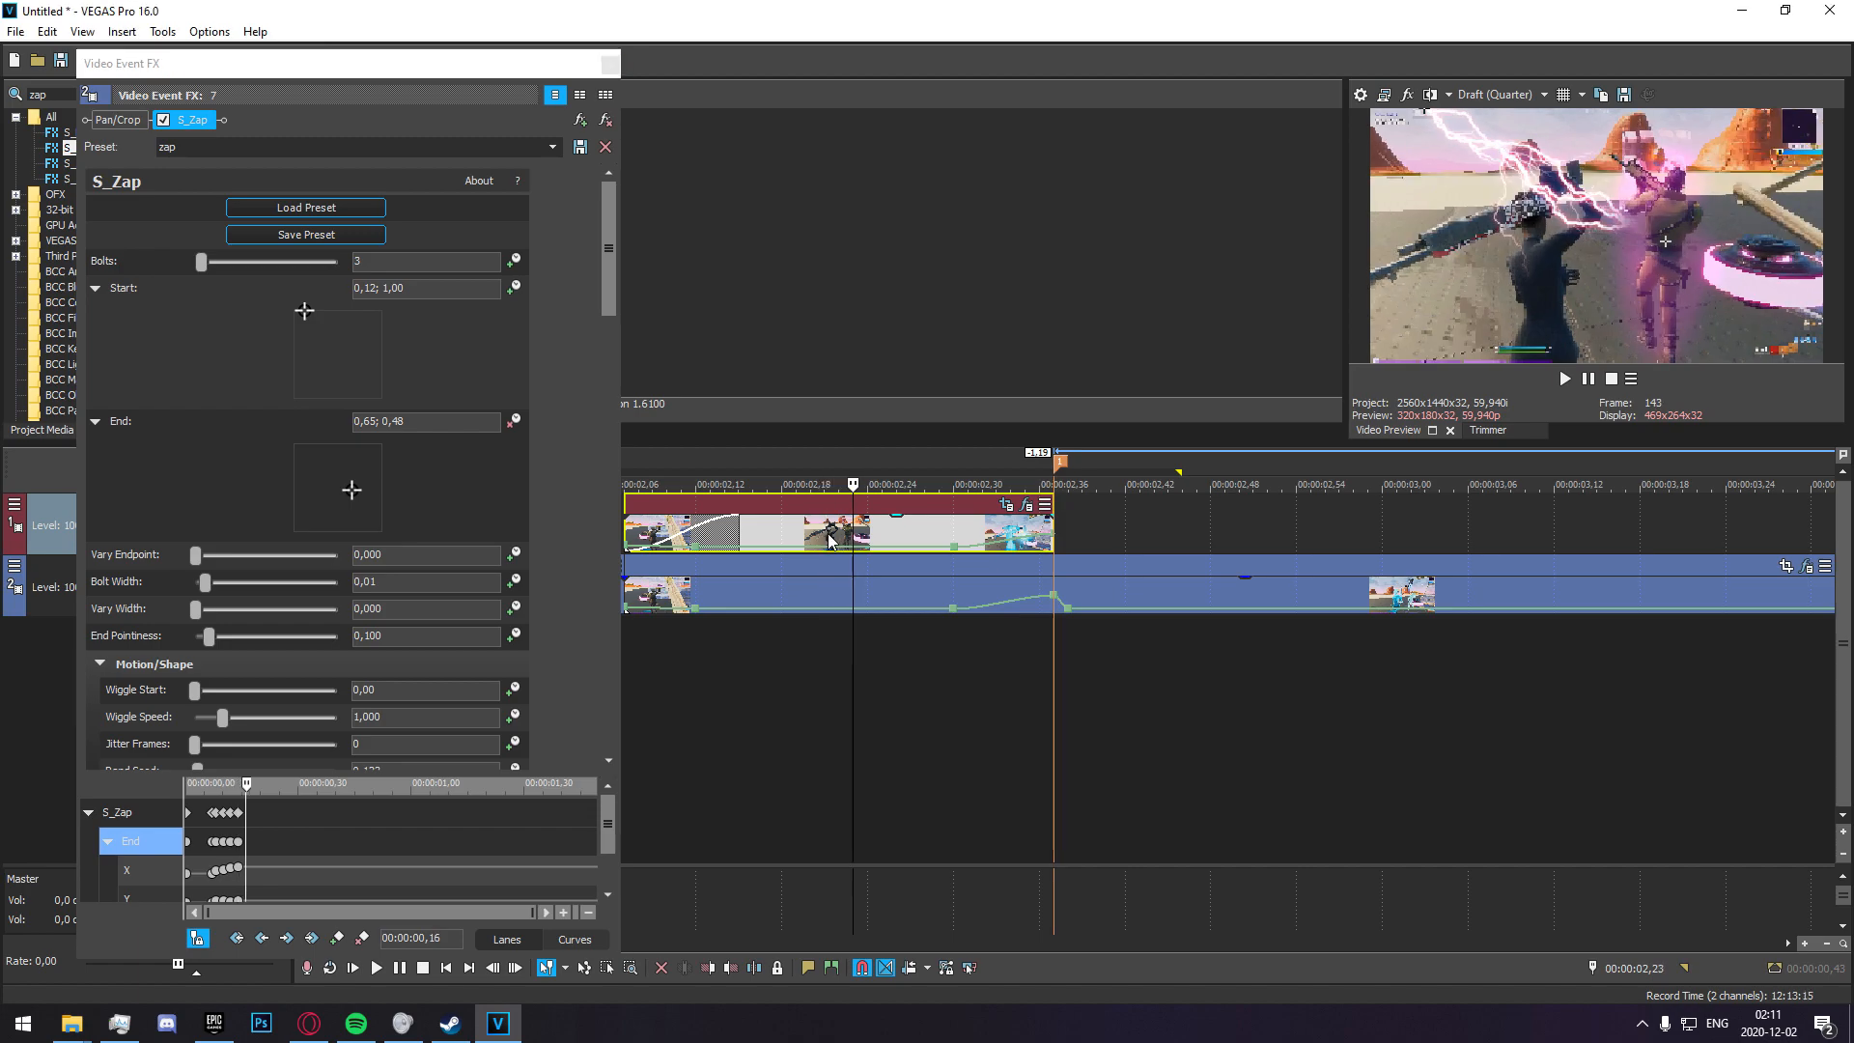
key(Right)
key(Right)
key(Right)
key(Right)
key(Right)
key(Right)
key(Right)
key(Right)
key(Right)
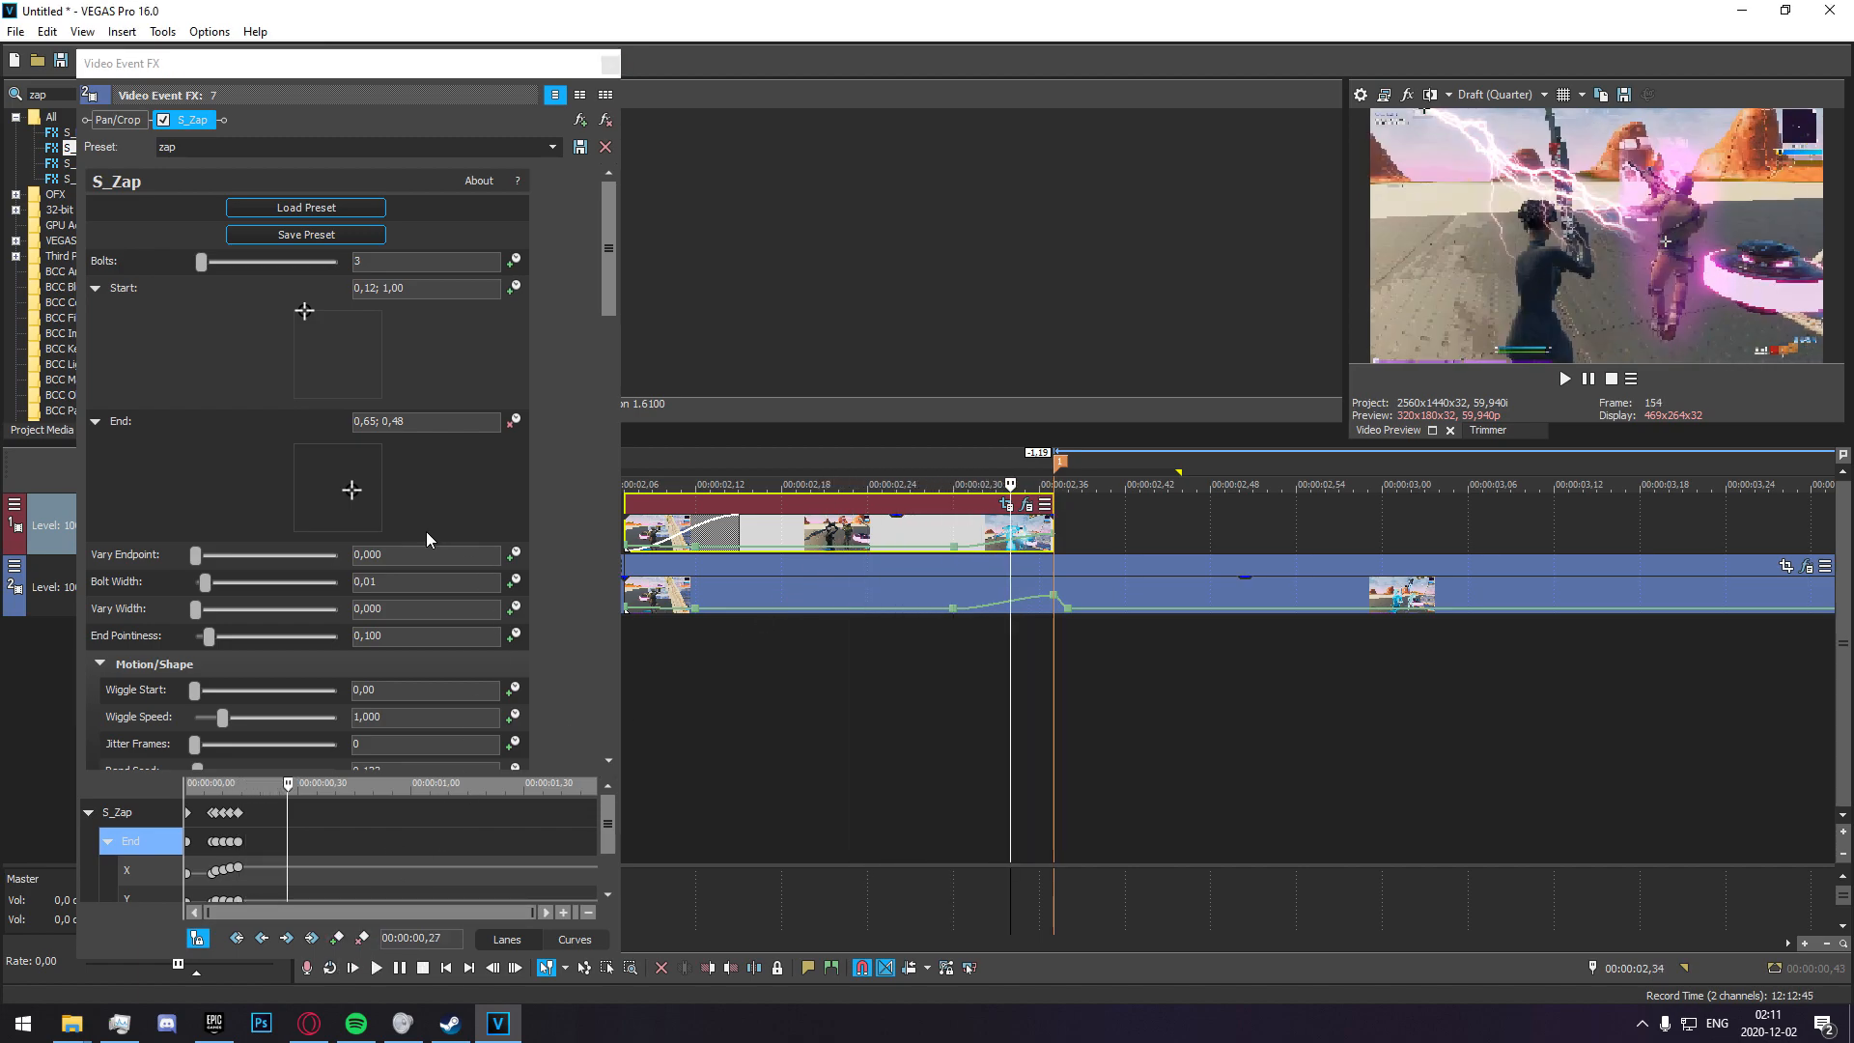
key(Left)
click(338, 938)
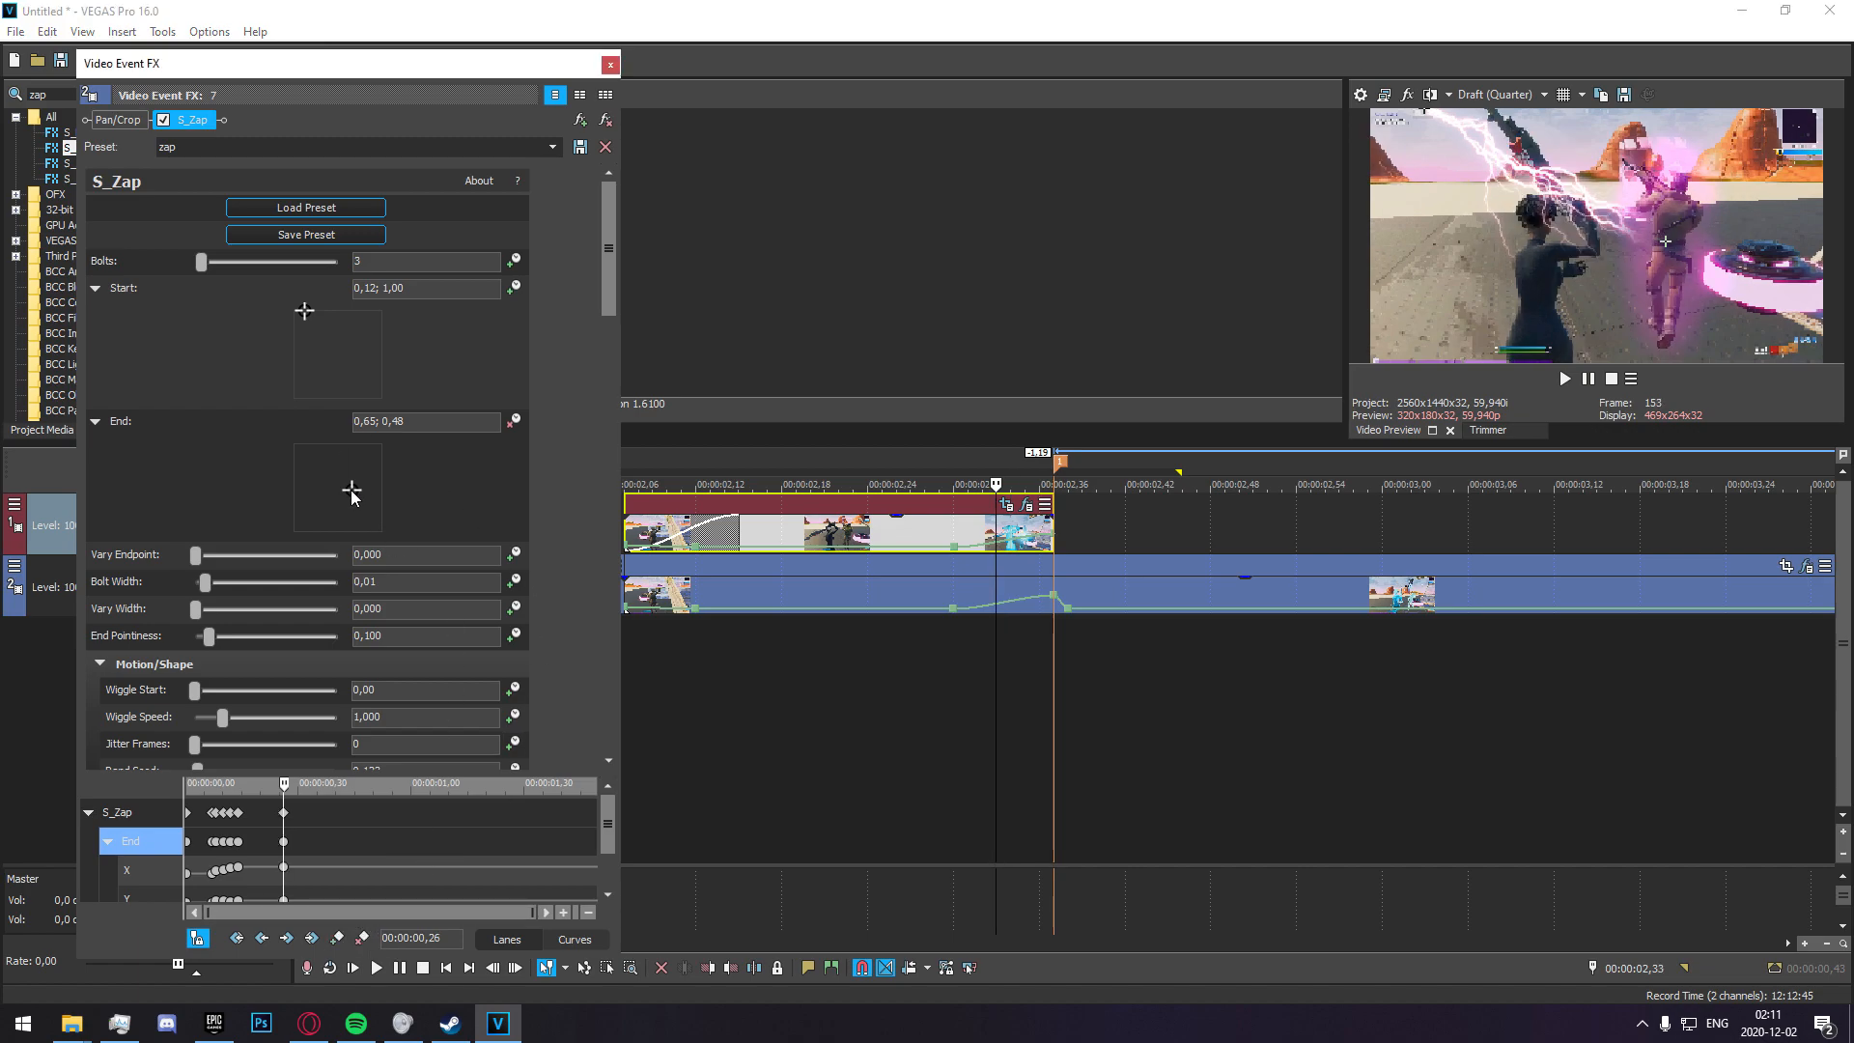
drag(353, 496, 353, 487)
Add an S_Zap keyframe at 00:00:02,34, and set the End point to 0,63; 0,47 at 00:00:02,35.
click(1008, 529)
click(338, 938)
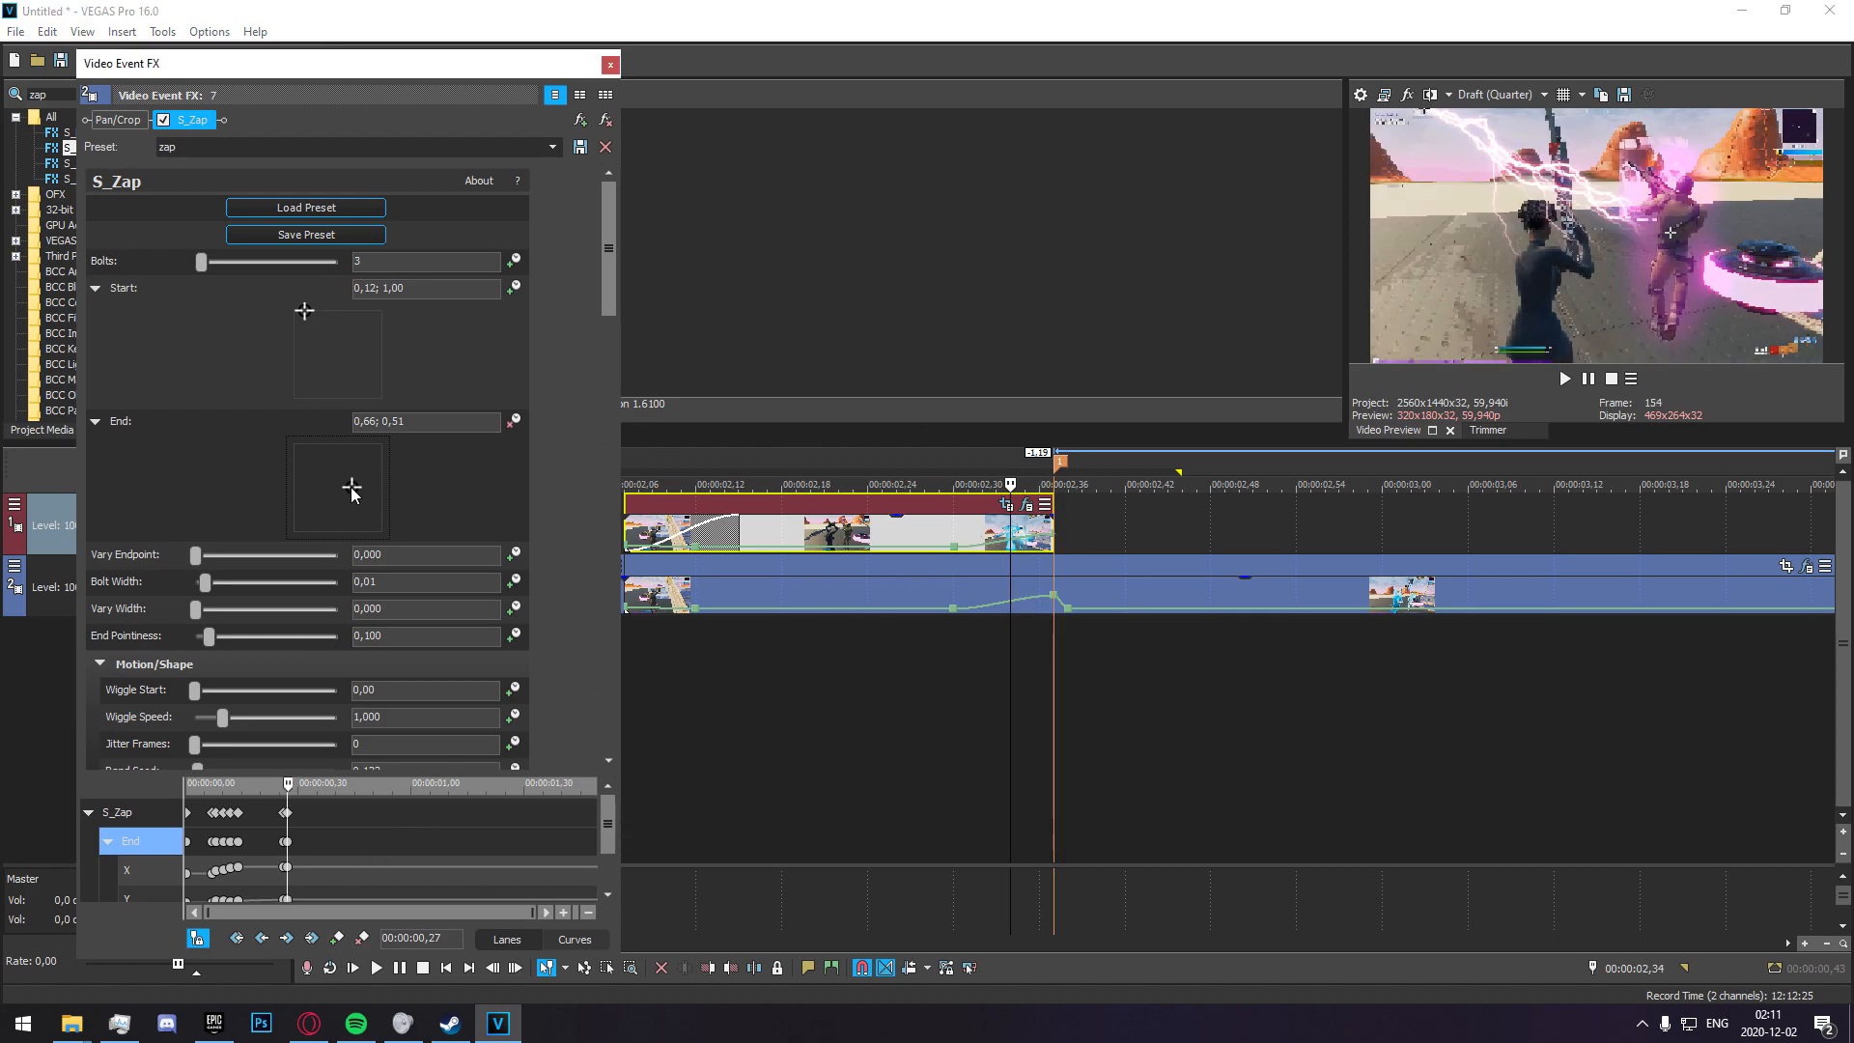
click(1023, 534)
drag(352, 487, 350, 491)
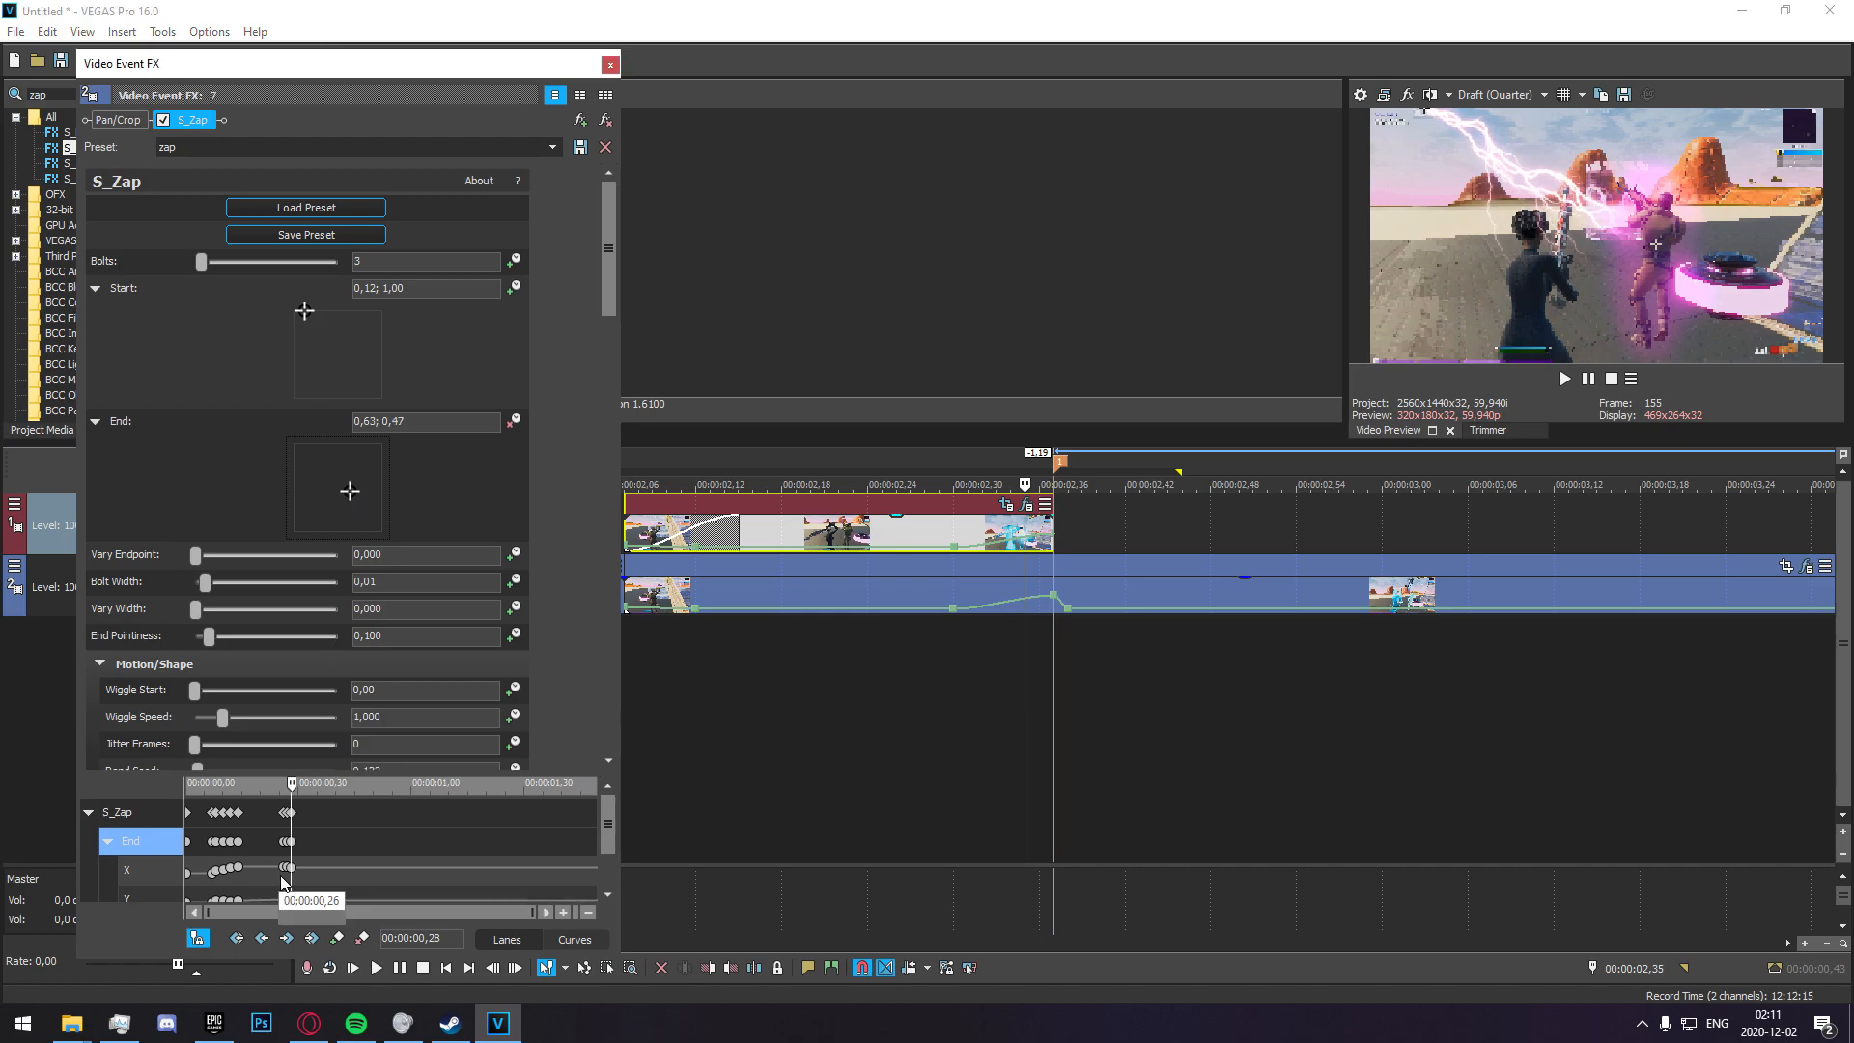
Set the S_Zap End point to 0,51; 0,38 at 00:00:02,36 and to 0,59; 0,39 at 00:00:02,37.
click(1021, 675)
key(Right)
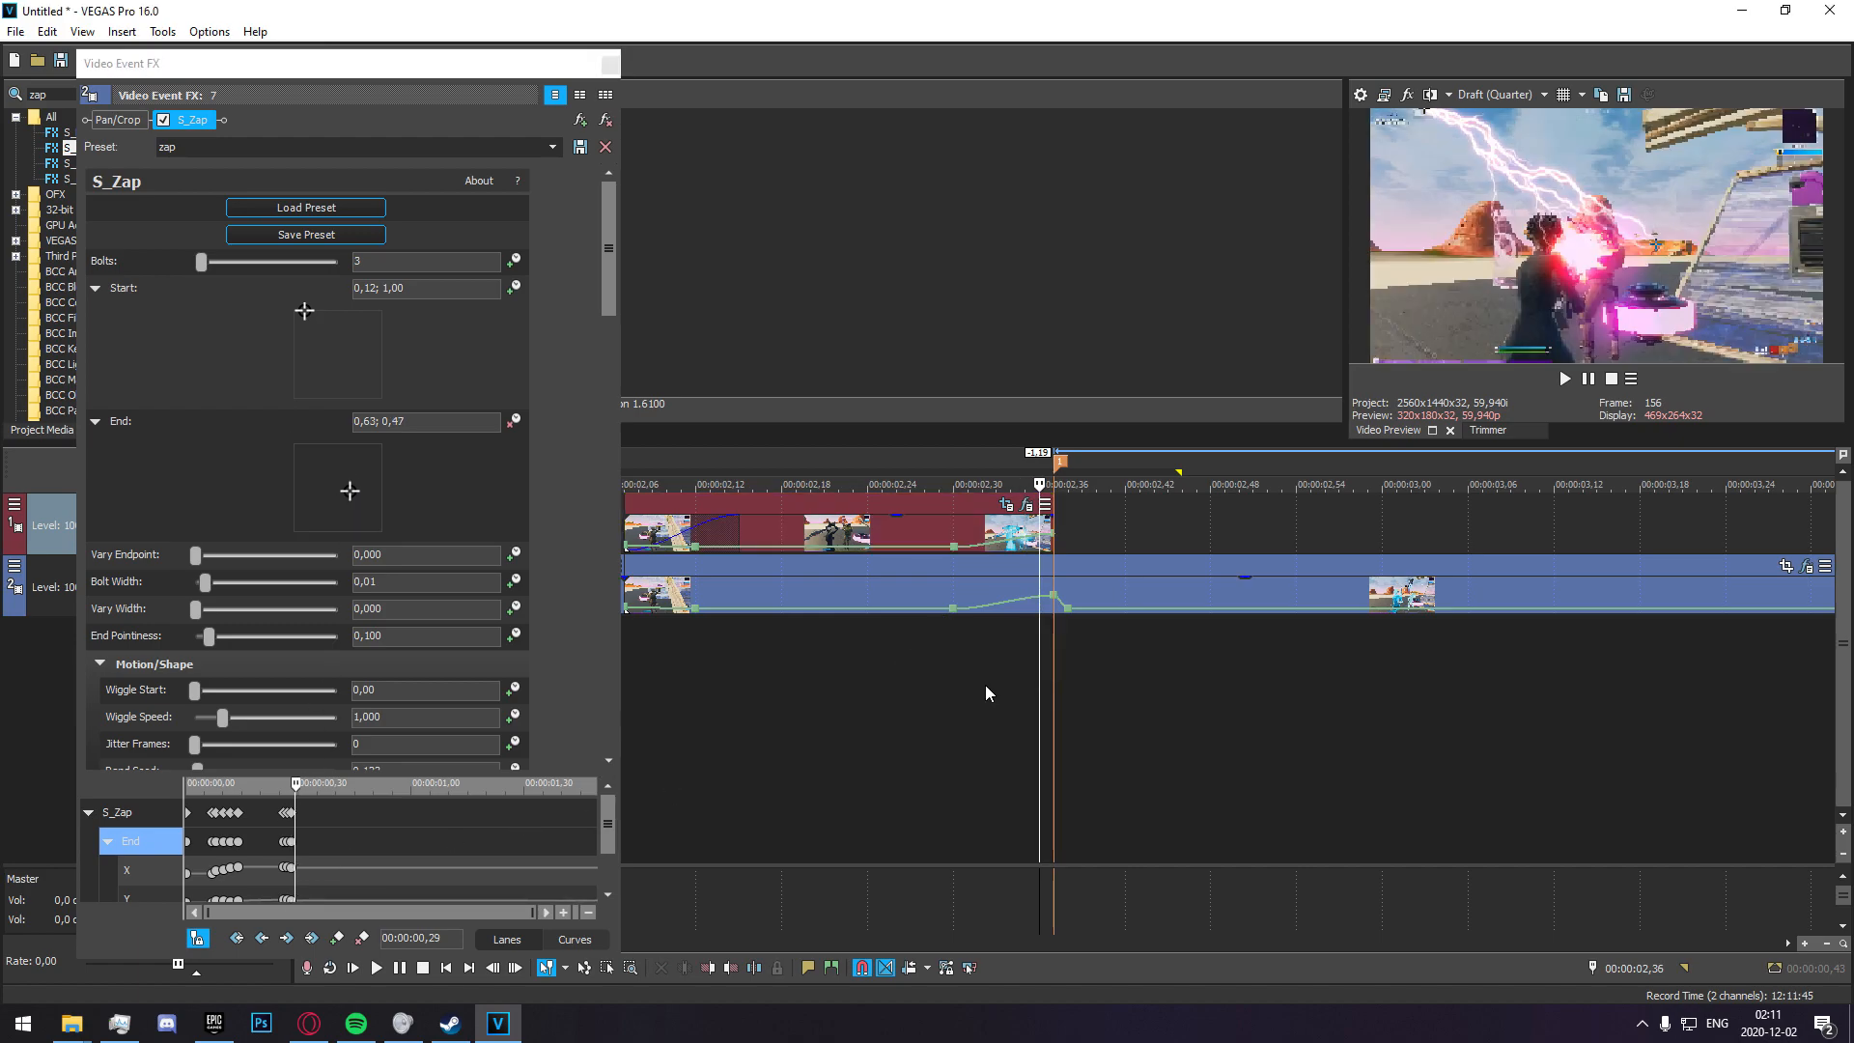
drag(354, 490, 340, 501)
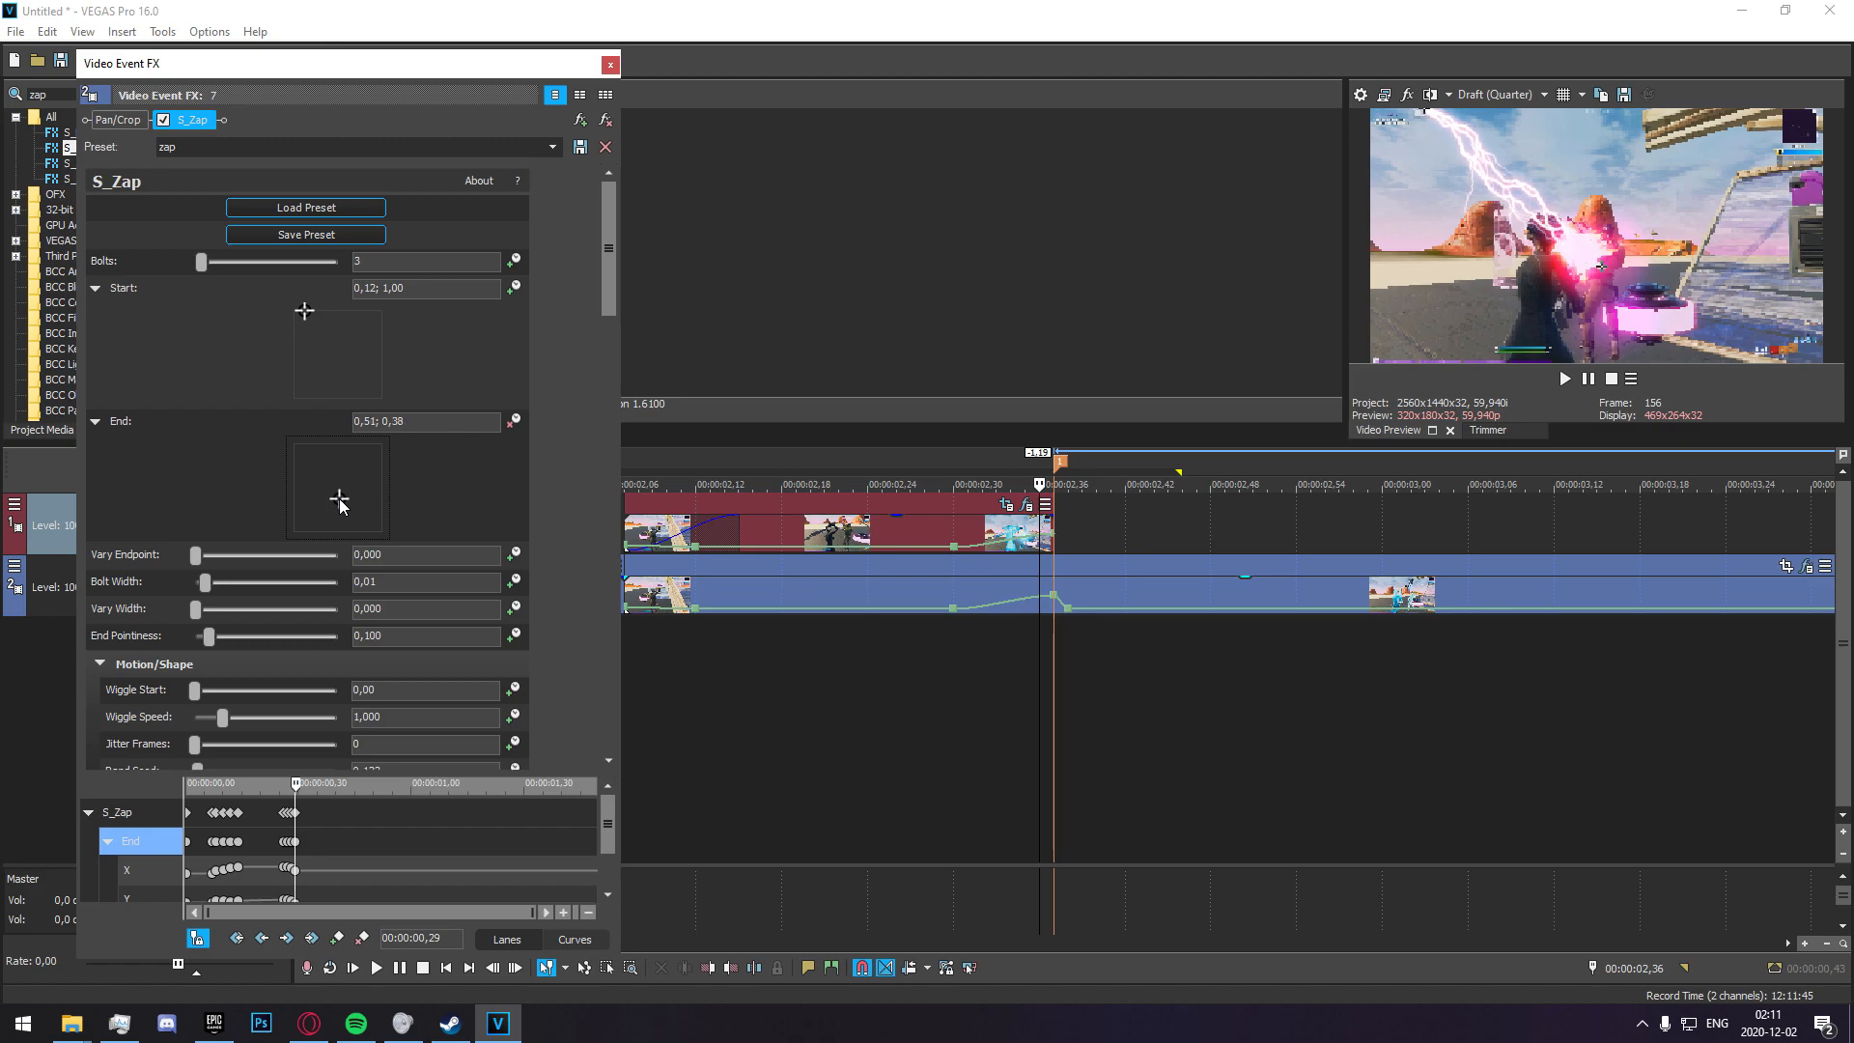
click(1026, 648)
key(Right)
drag(339, 499, 355, 506)
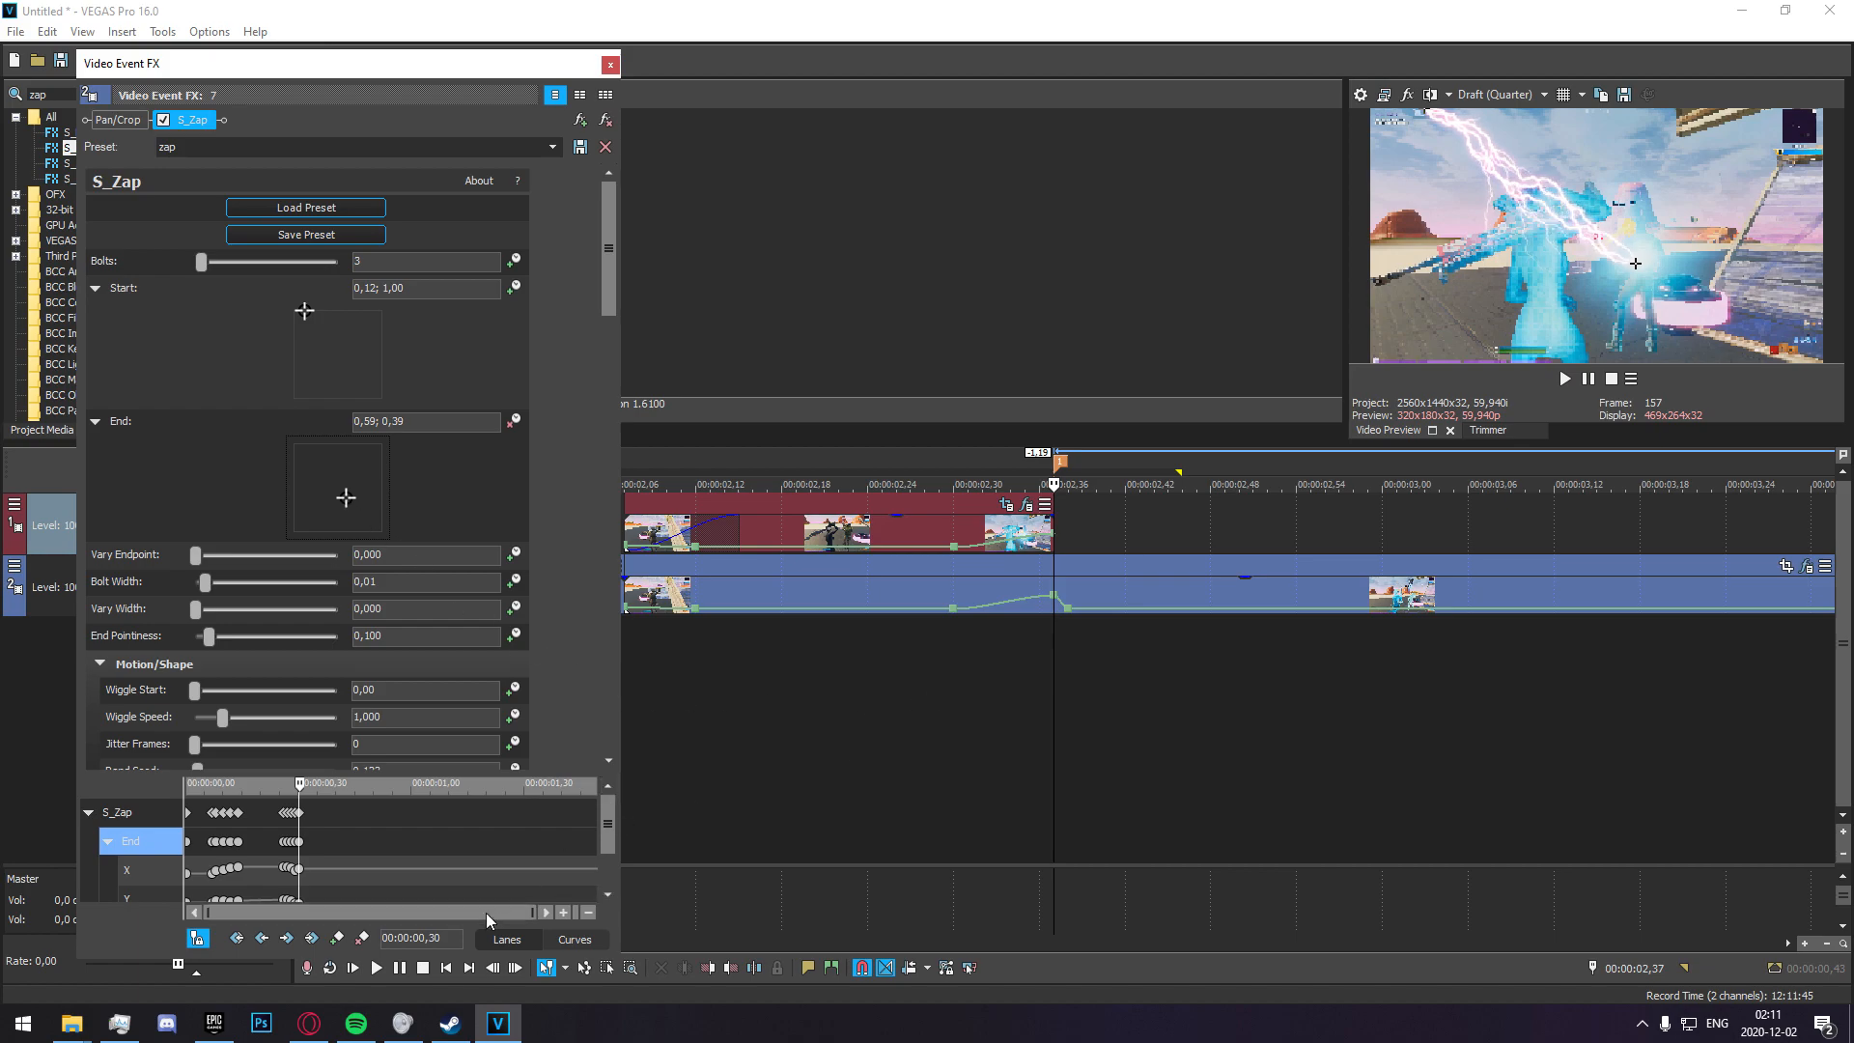
At 00:00:02,38, set the S_Zap End point to 0,12; 1,00 so it meets the Start point, and close the effect settings.
drag(608, 820, 611, 918)
scroll(342, 877, up, 5)
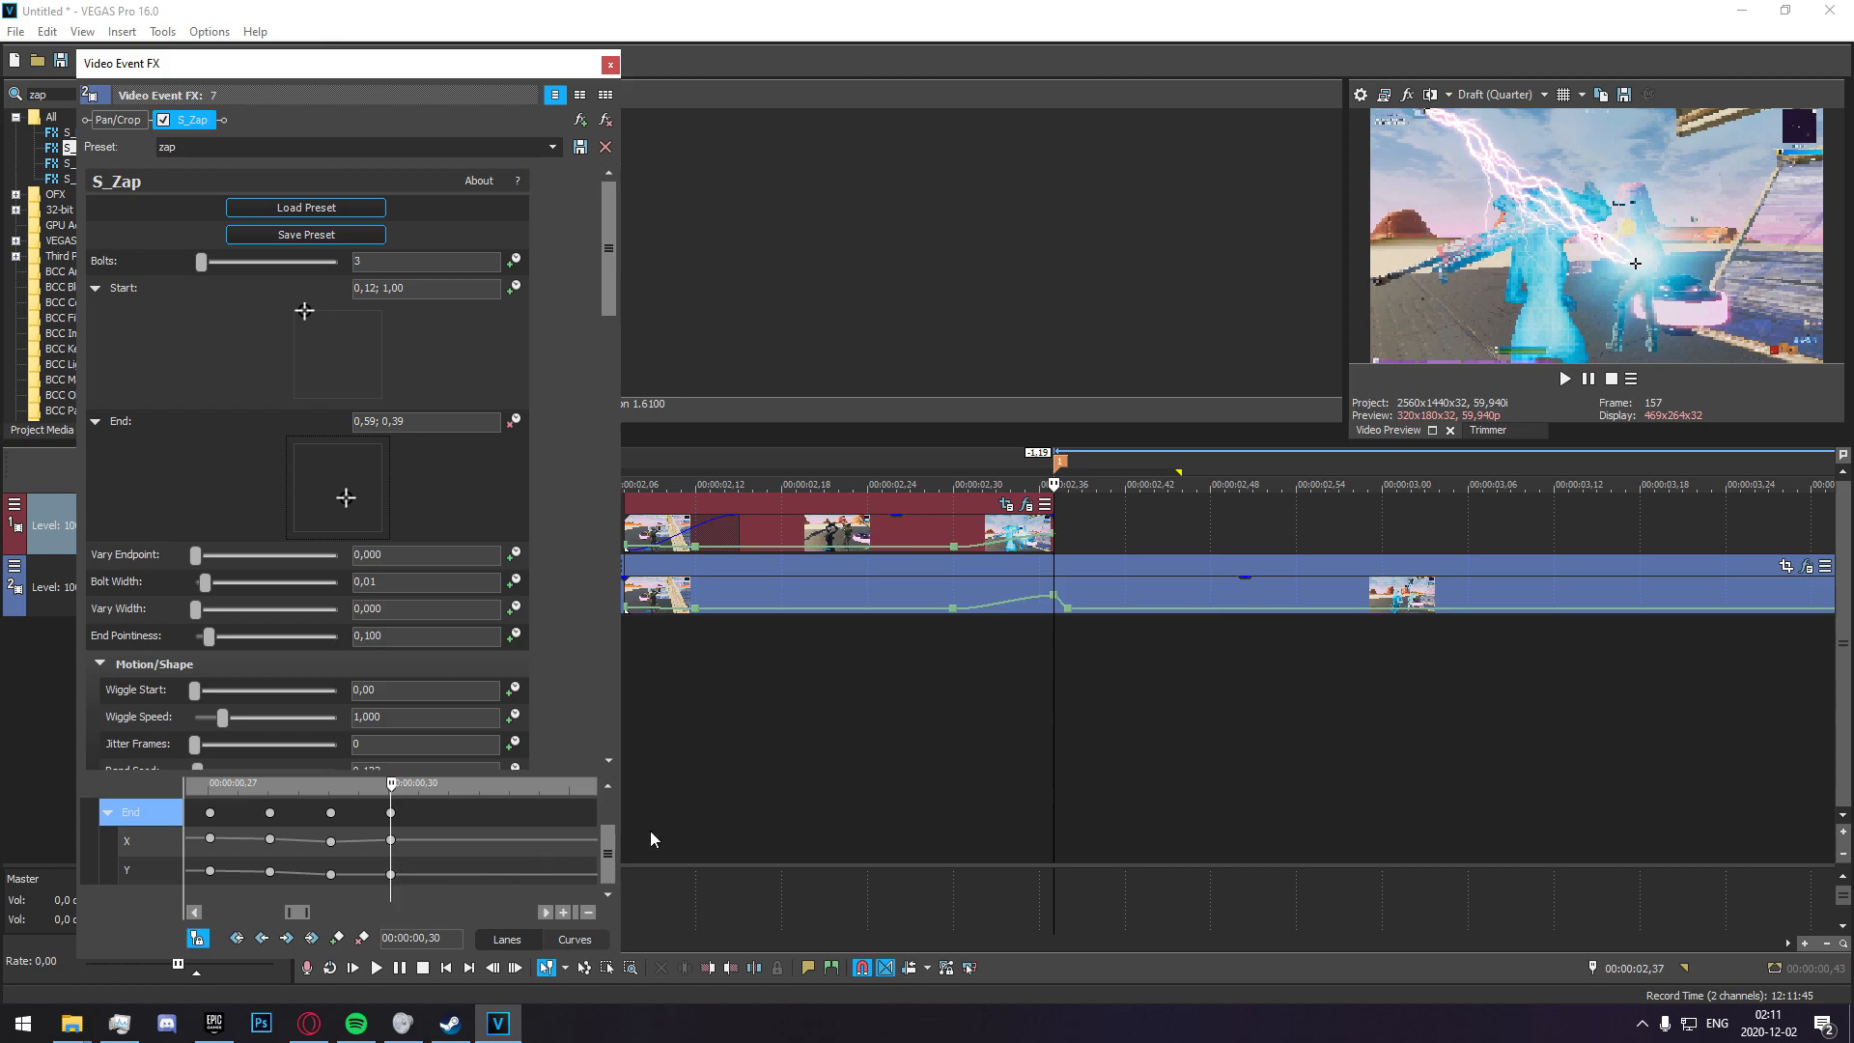
click(1053, 514)
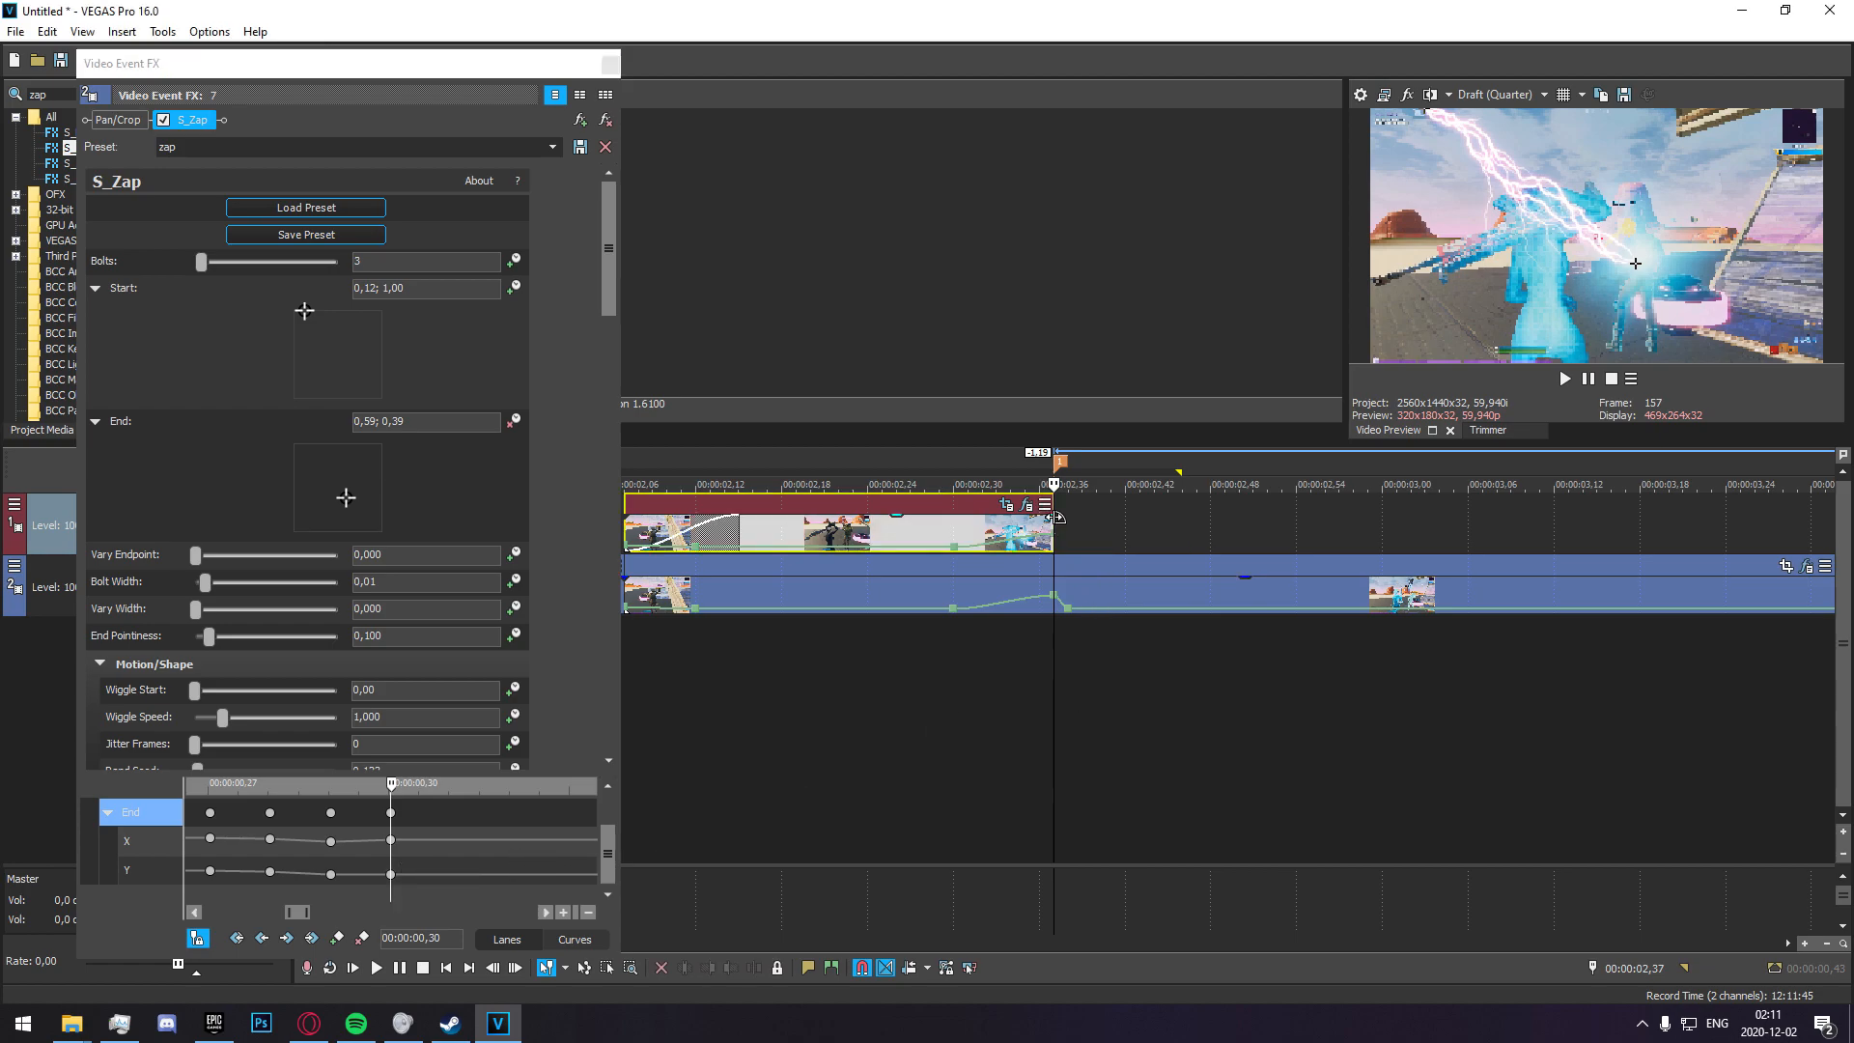
key(Right)
drag(346, 498, 307, 446)
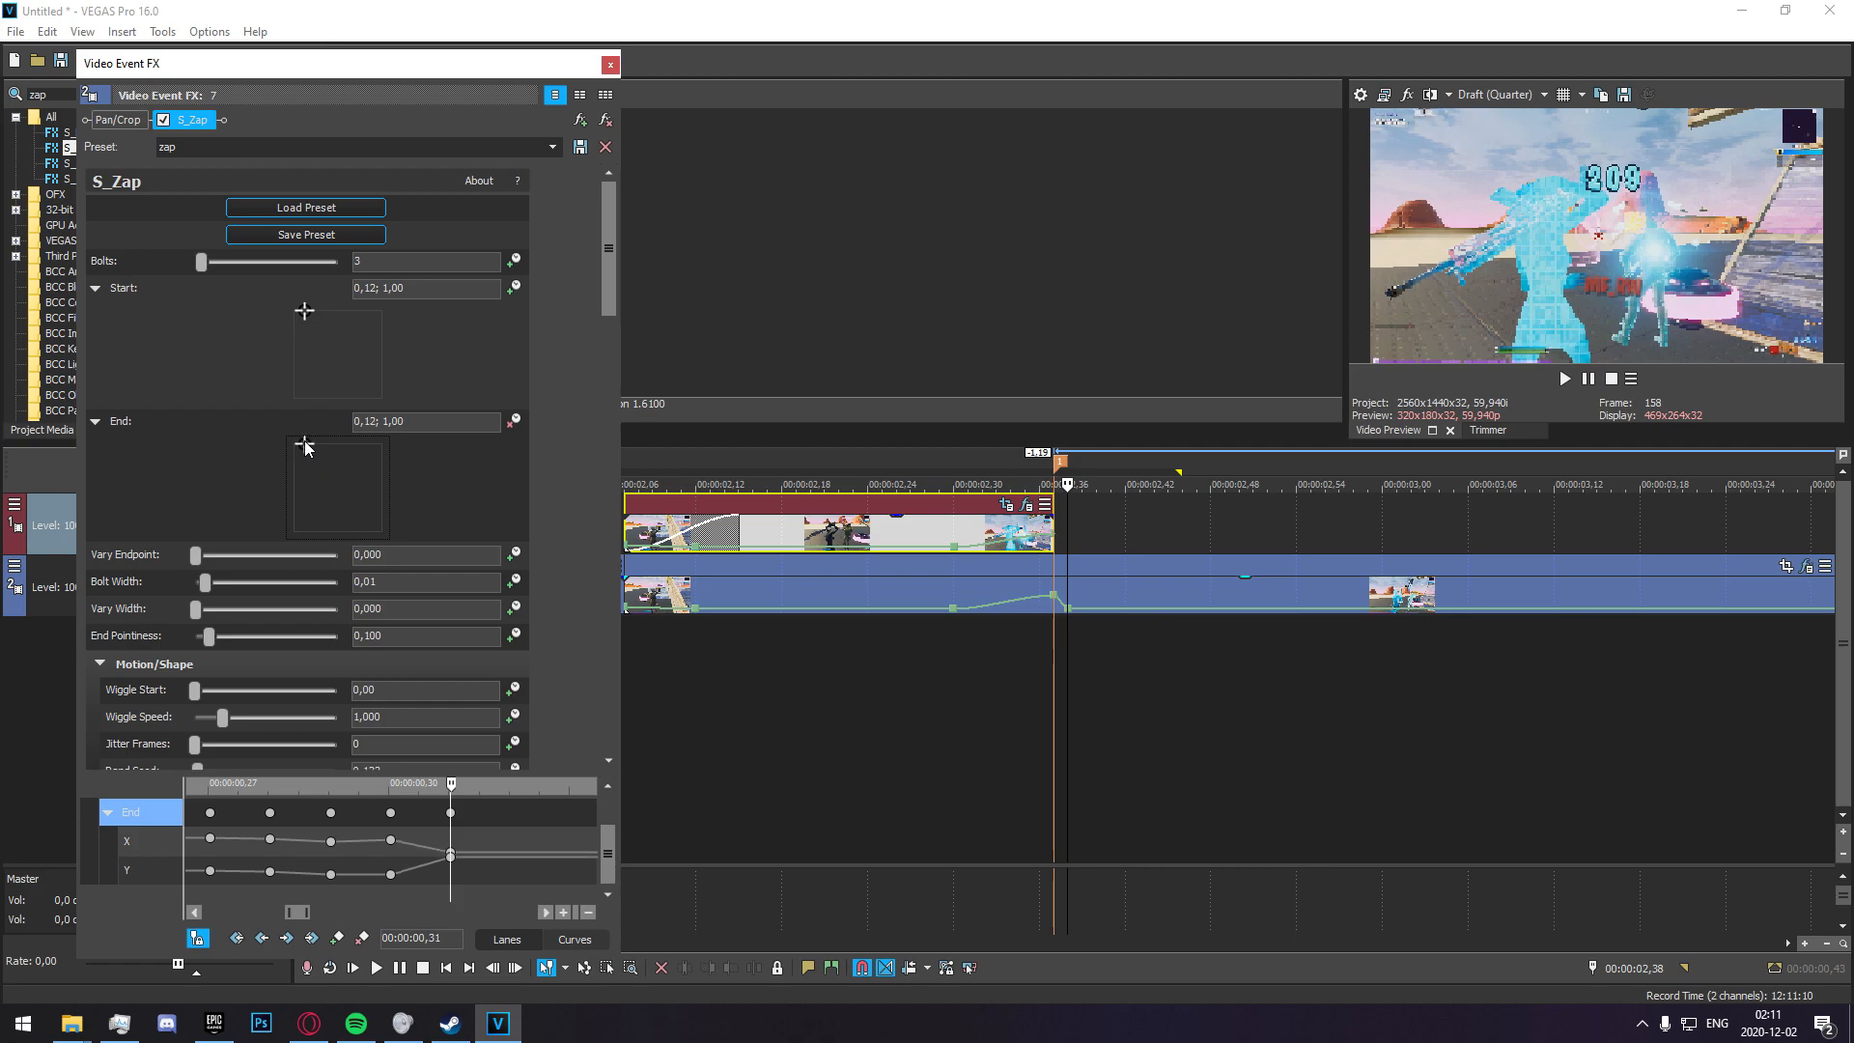
click(606, 64)
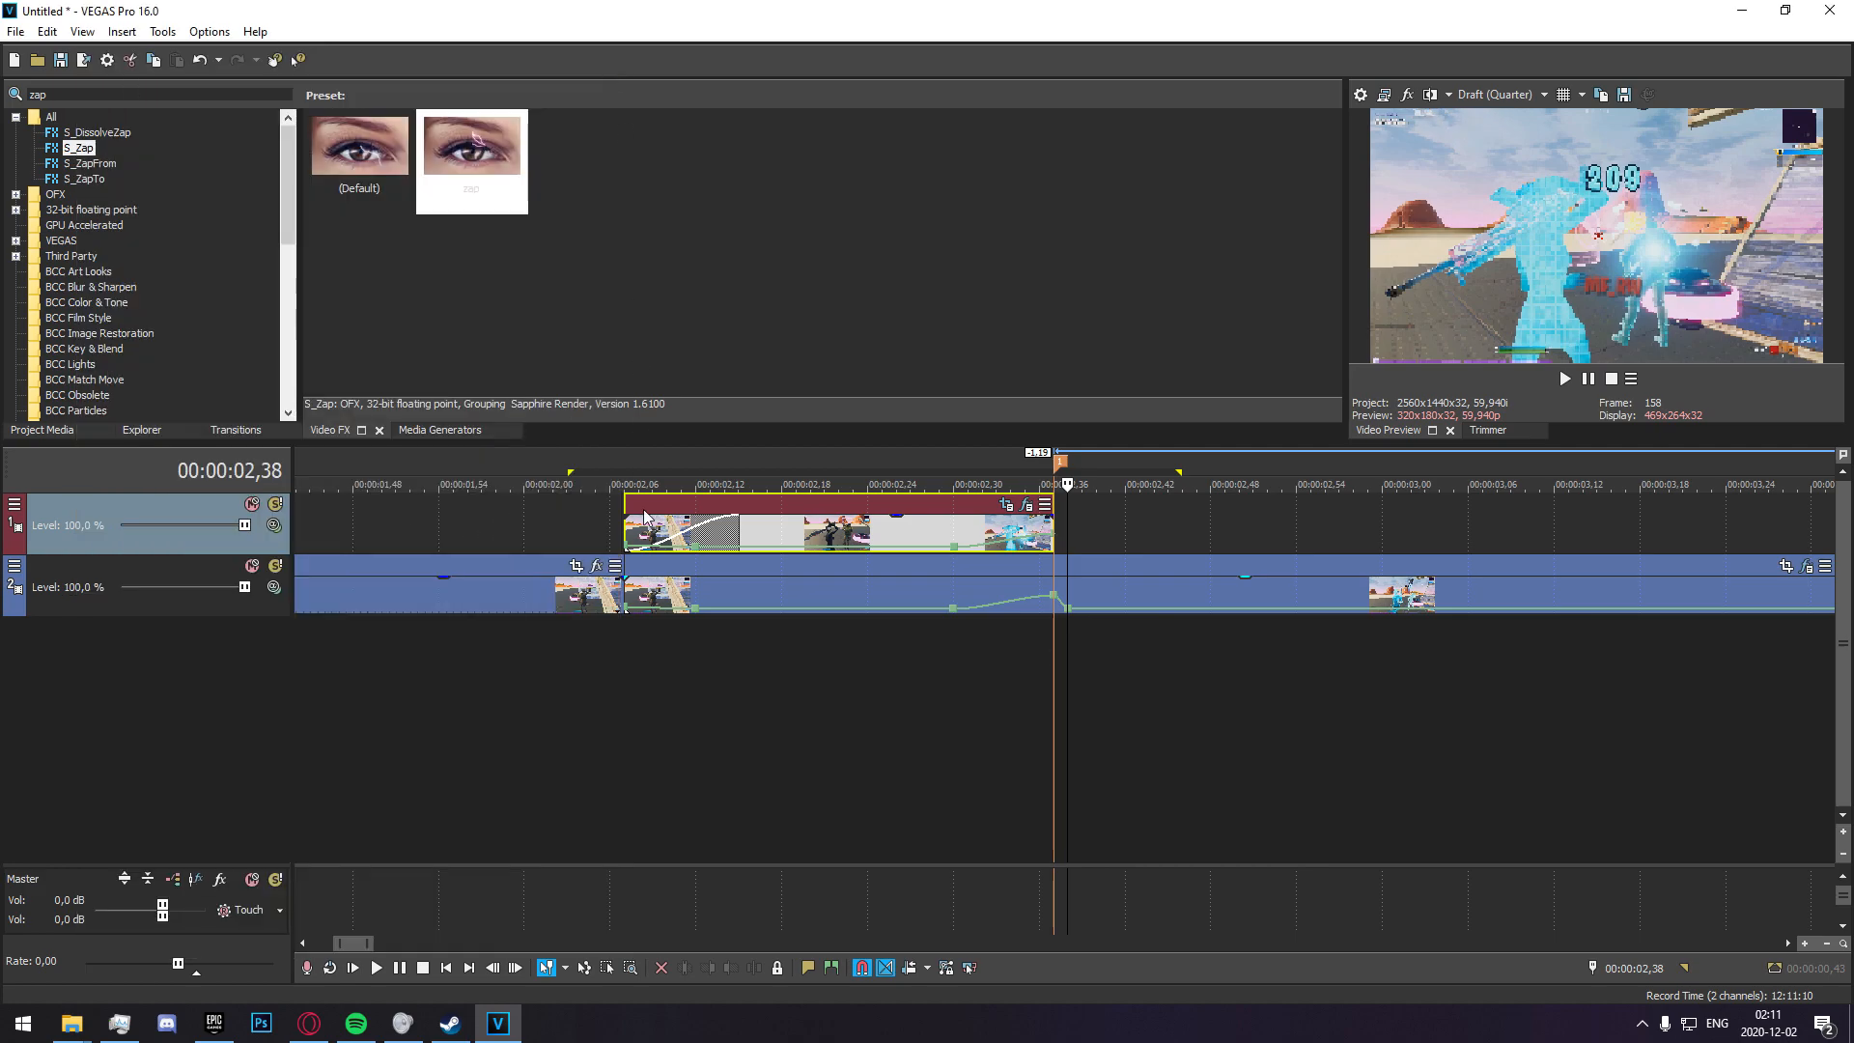
Play back the section from 00:00:01,50 to 00:00:02,48 to check the glow and lightning.
scroll(897, 647, down, 3)
drag(1095, 661, 820, 643)
key(space)
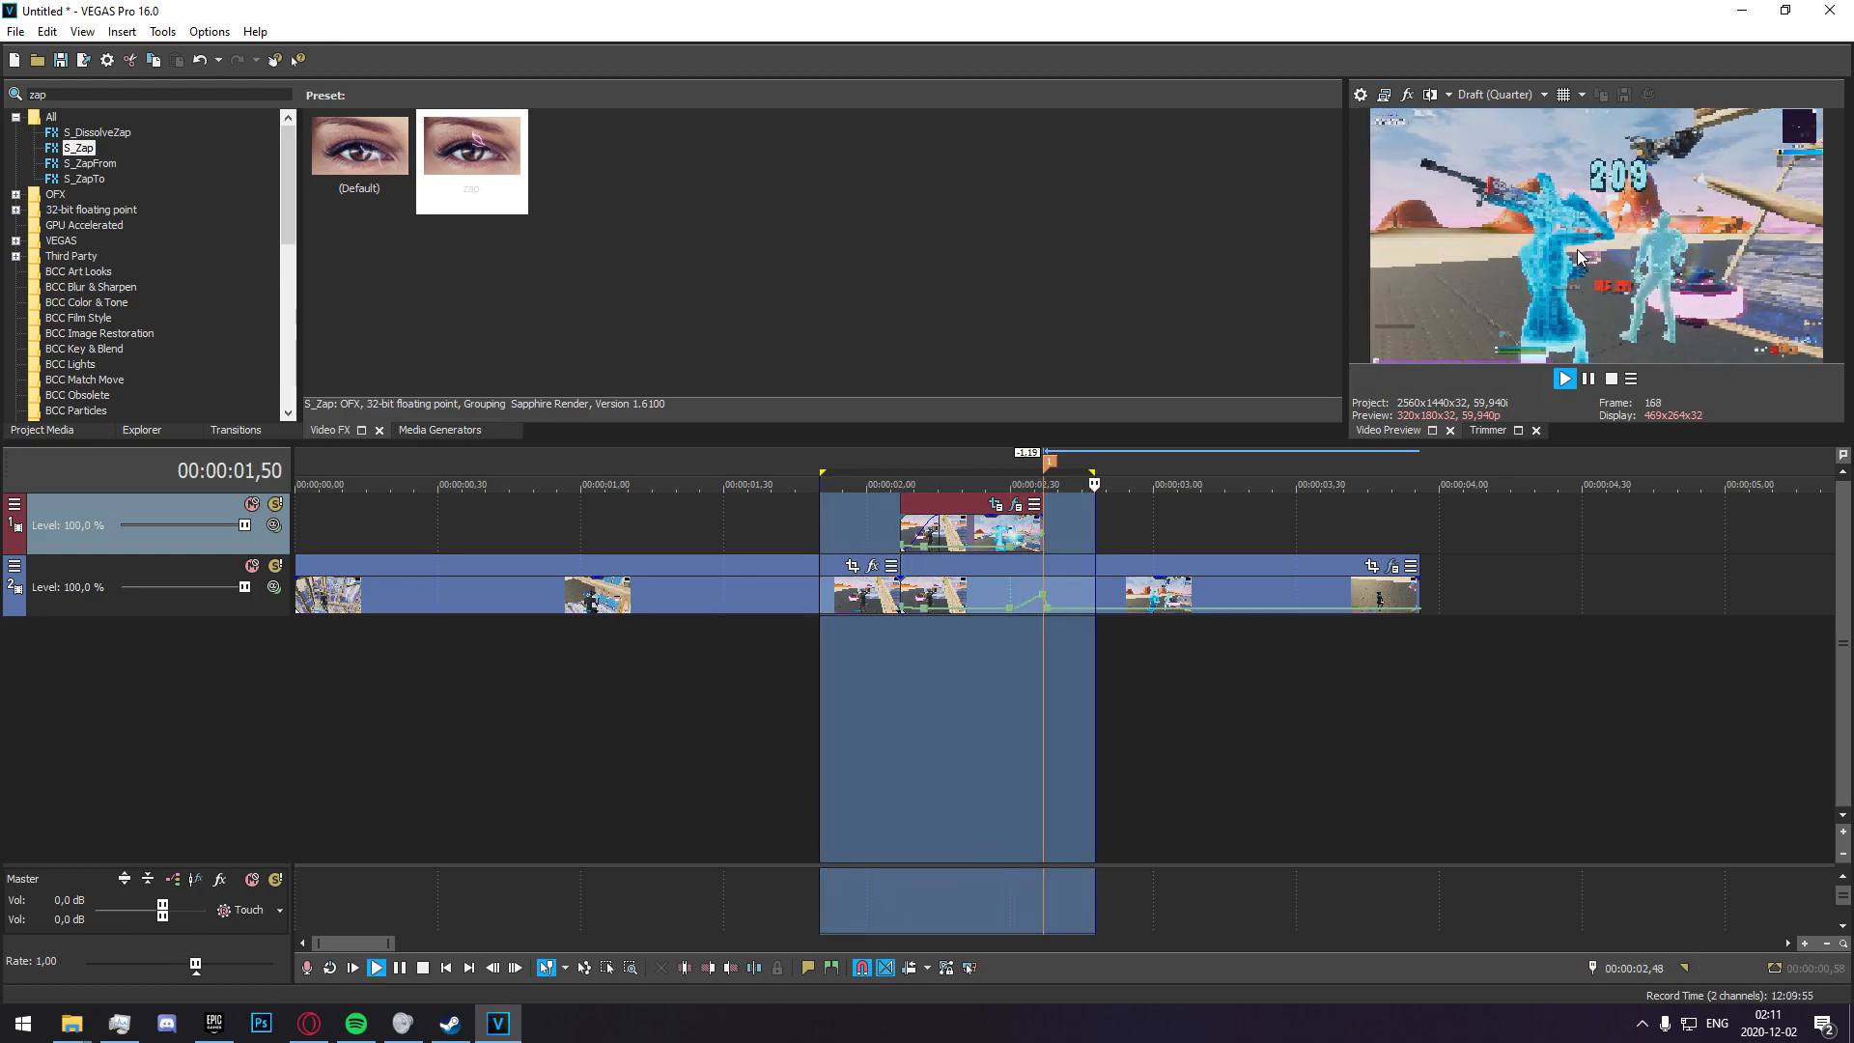
Stop playback and step through the frames up to 00:00:02,41 to check how the lightning and glow follow the target.
key(space)
click(857, 678)
click(906, 668)
key(Right)
key(Right)
key(Right)
key(Right)
key(Right)
key(Right)
key(Right)
key(Right)
key(Right)
key(Right)
key(Right)
key(Right)
key(Right)
key(Right)
key(Right)
key(Right)
key(Right)
key(Right)
key(Right)
key(Right)
key(Right)
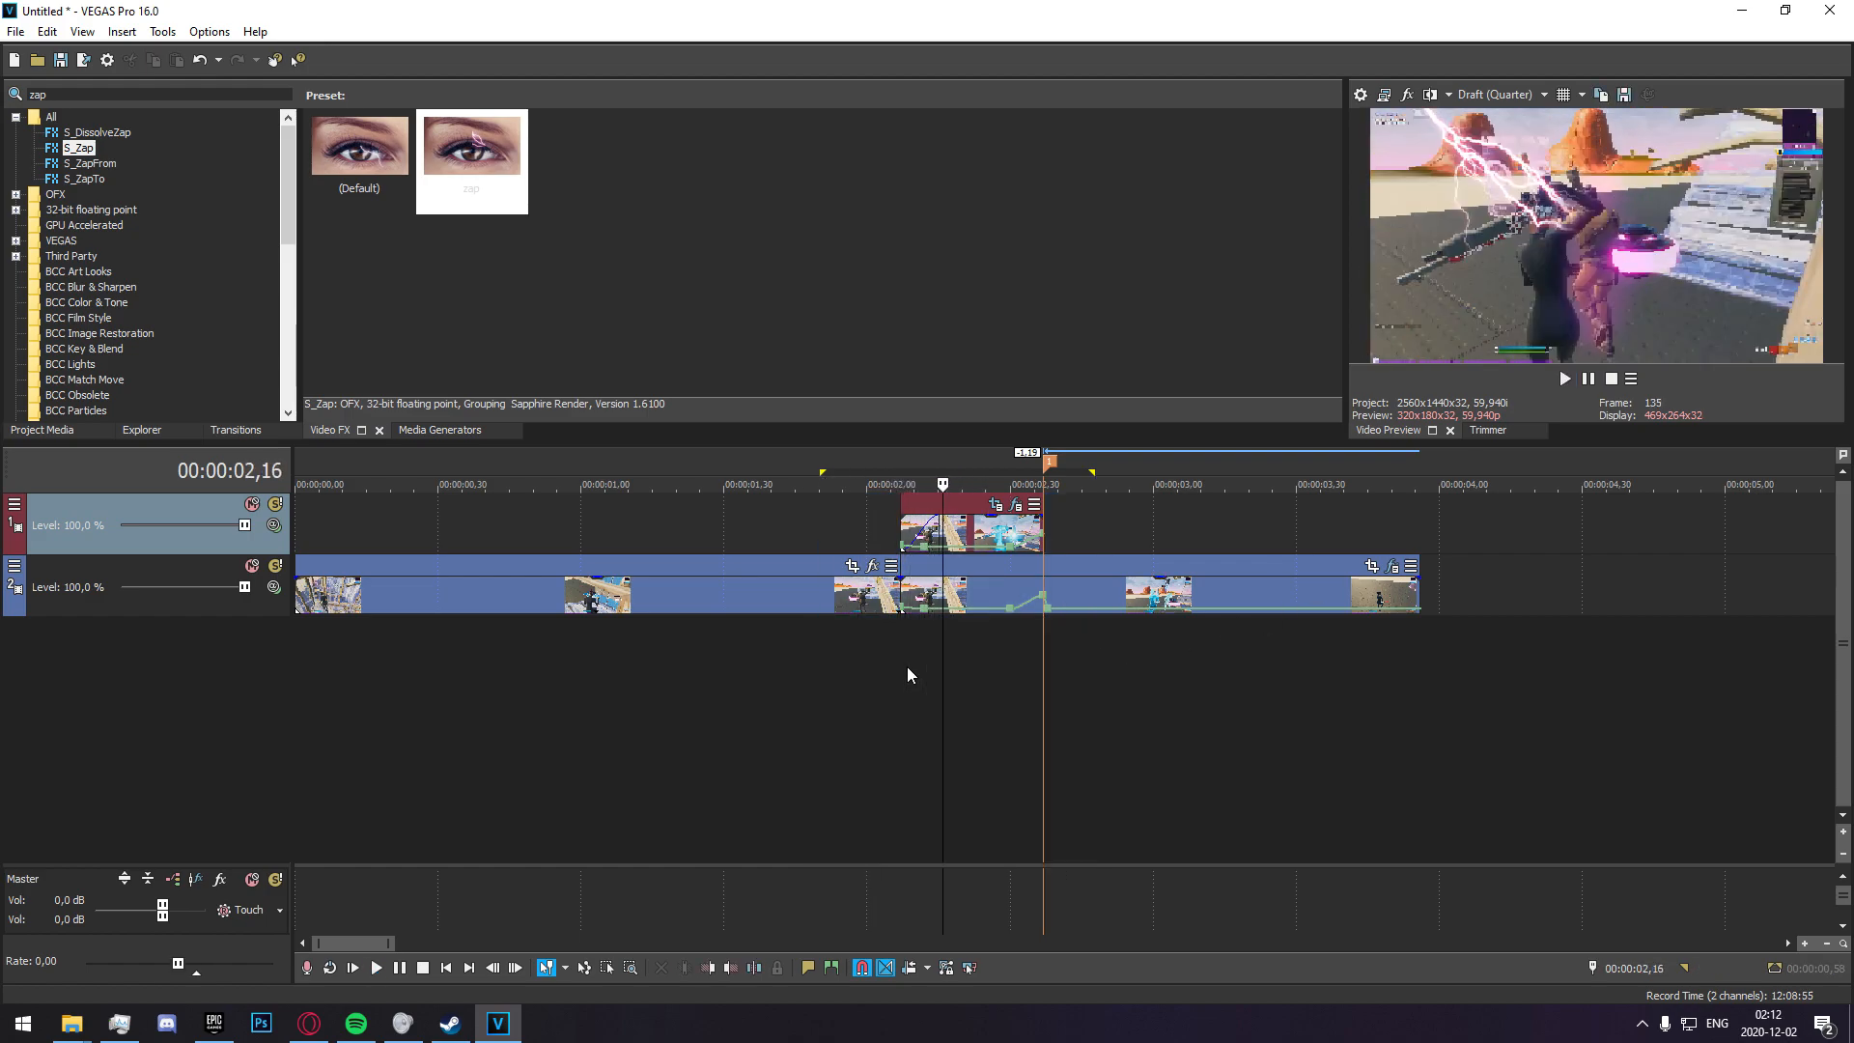
key(Right)
key(Right)
key(Right)
key(Right)
key(Right)
key(Right)
key(Right)
key(Right)
key(Right)
key(Right)
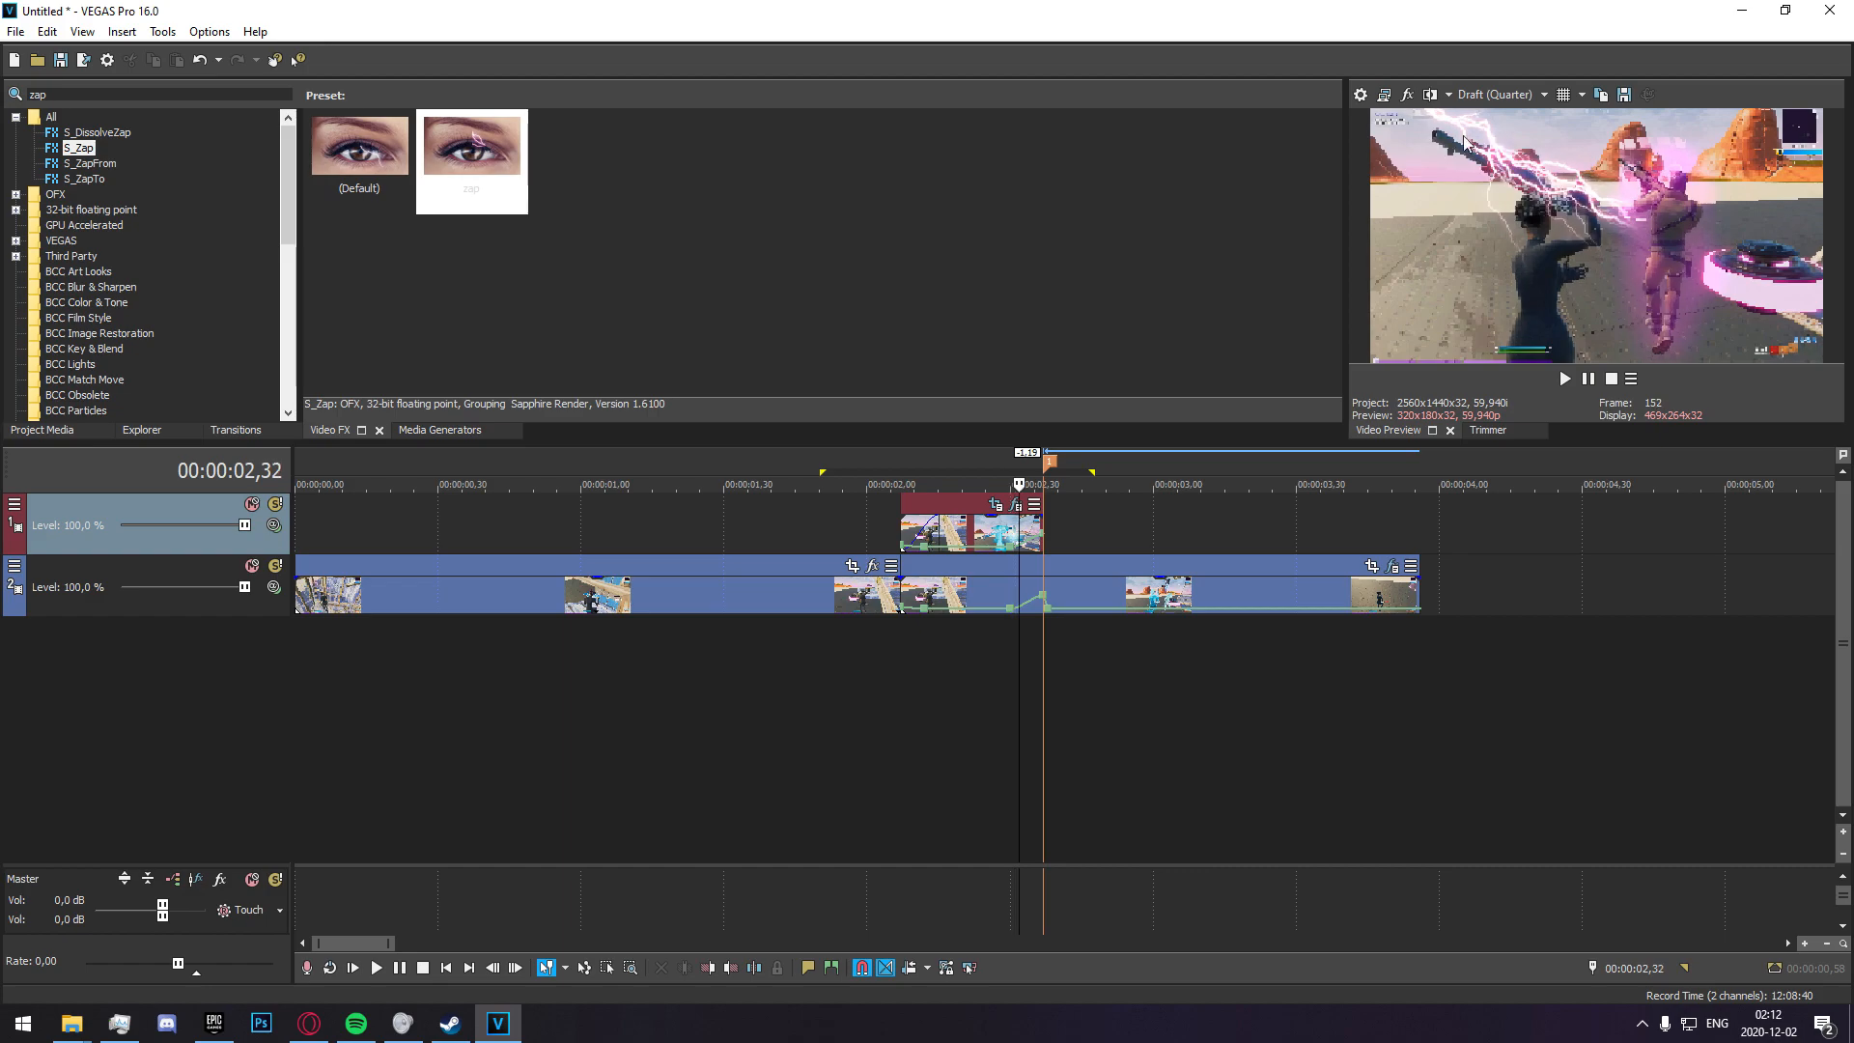
key(Right)
key(Right)
key(Right)
key(Right)
key(Right)
key(Right)
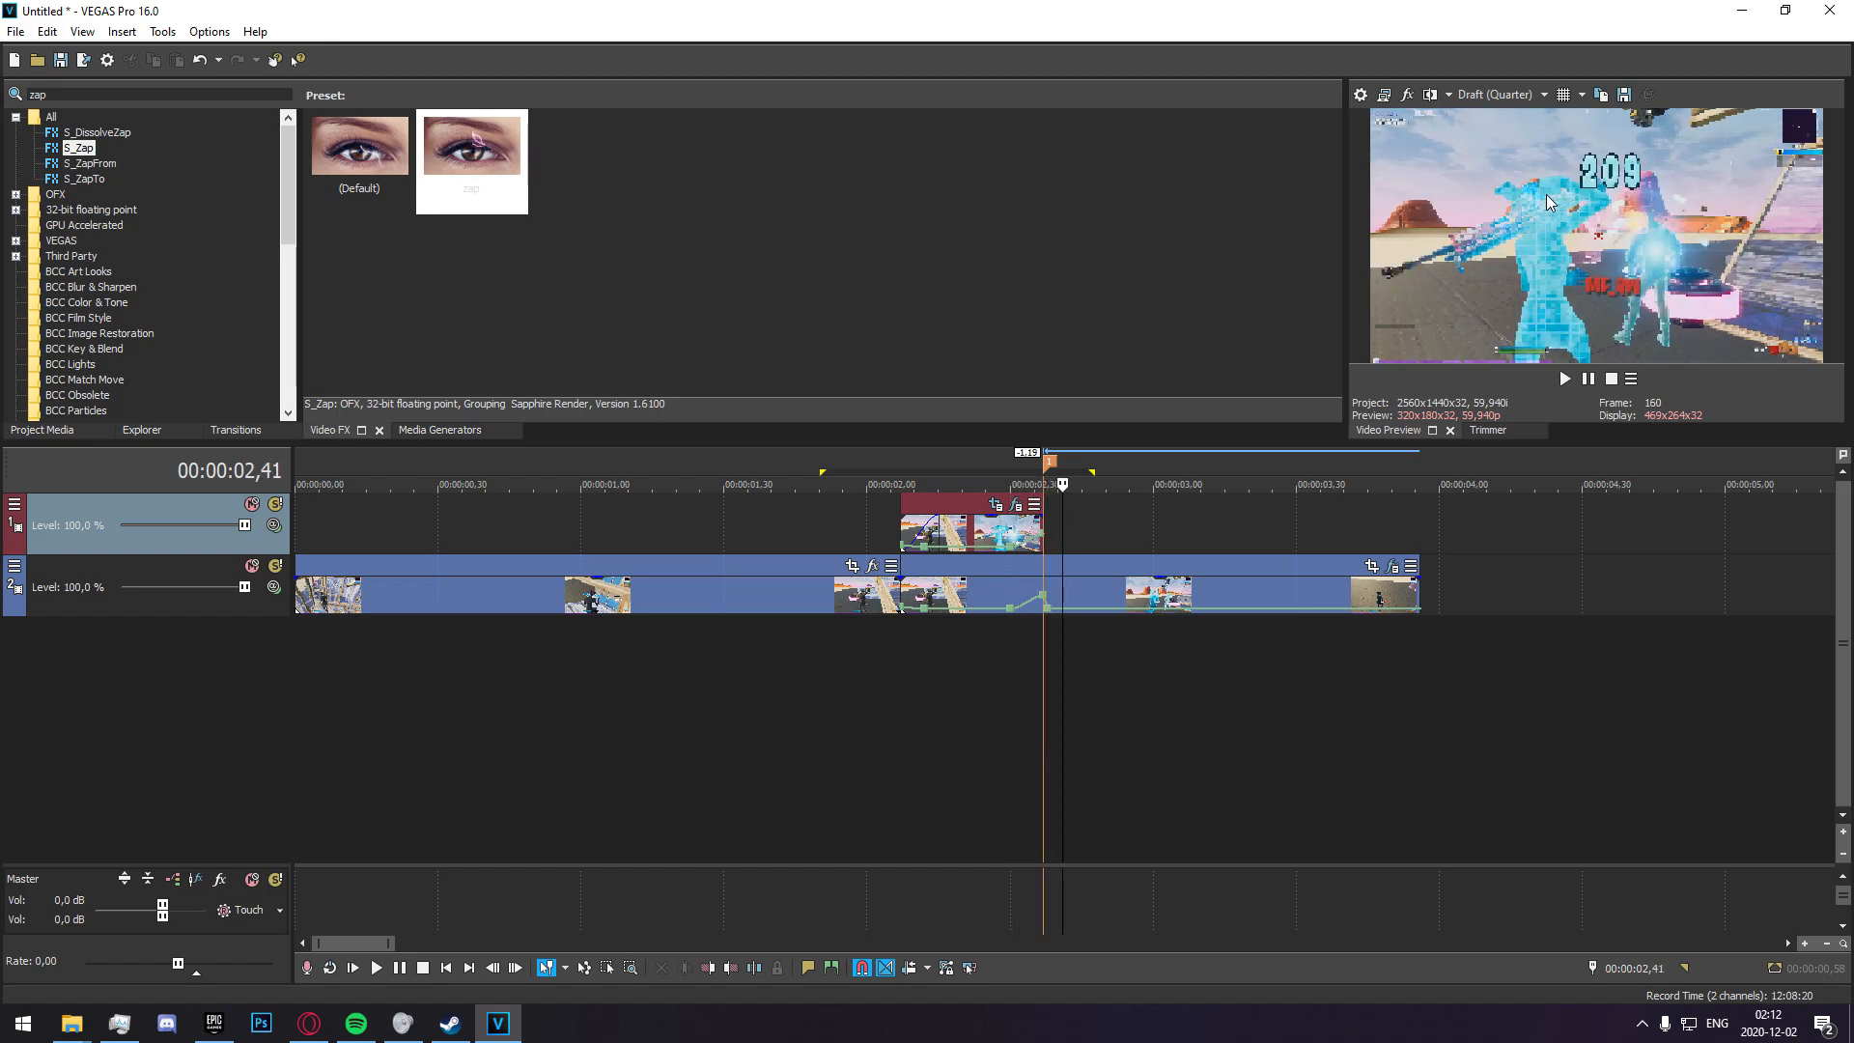
Split the main clip at 00:00:02,37 and try to add the "! Dognal Normal RGB" filter package to the second part.
click(1044, 591)
key(s)
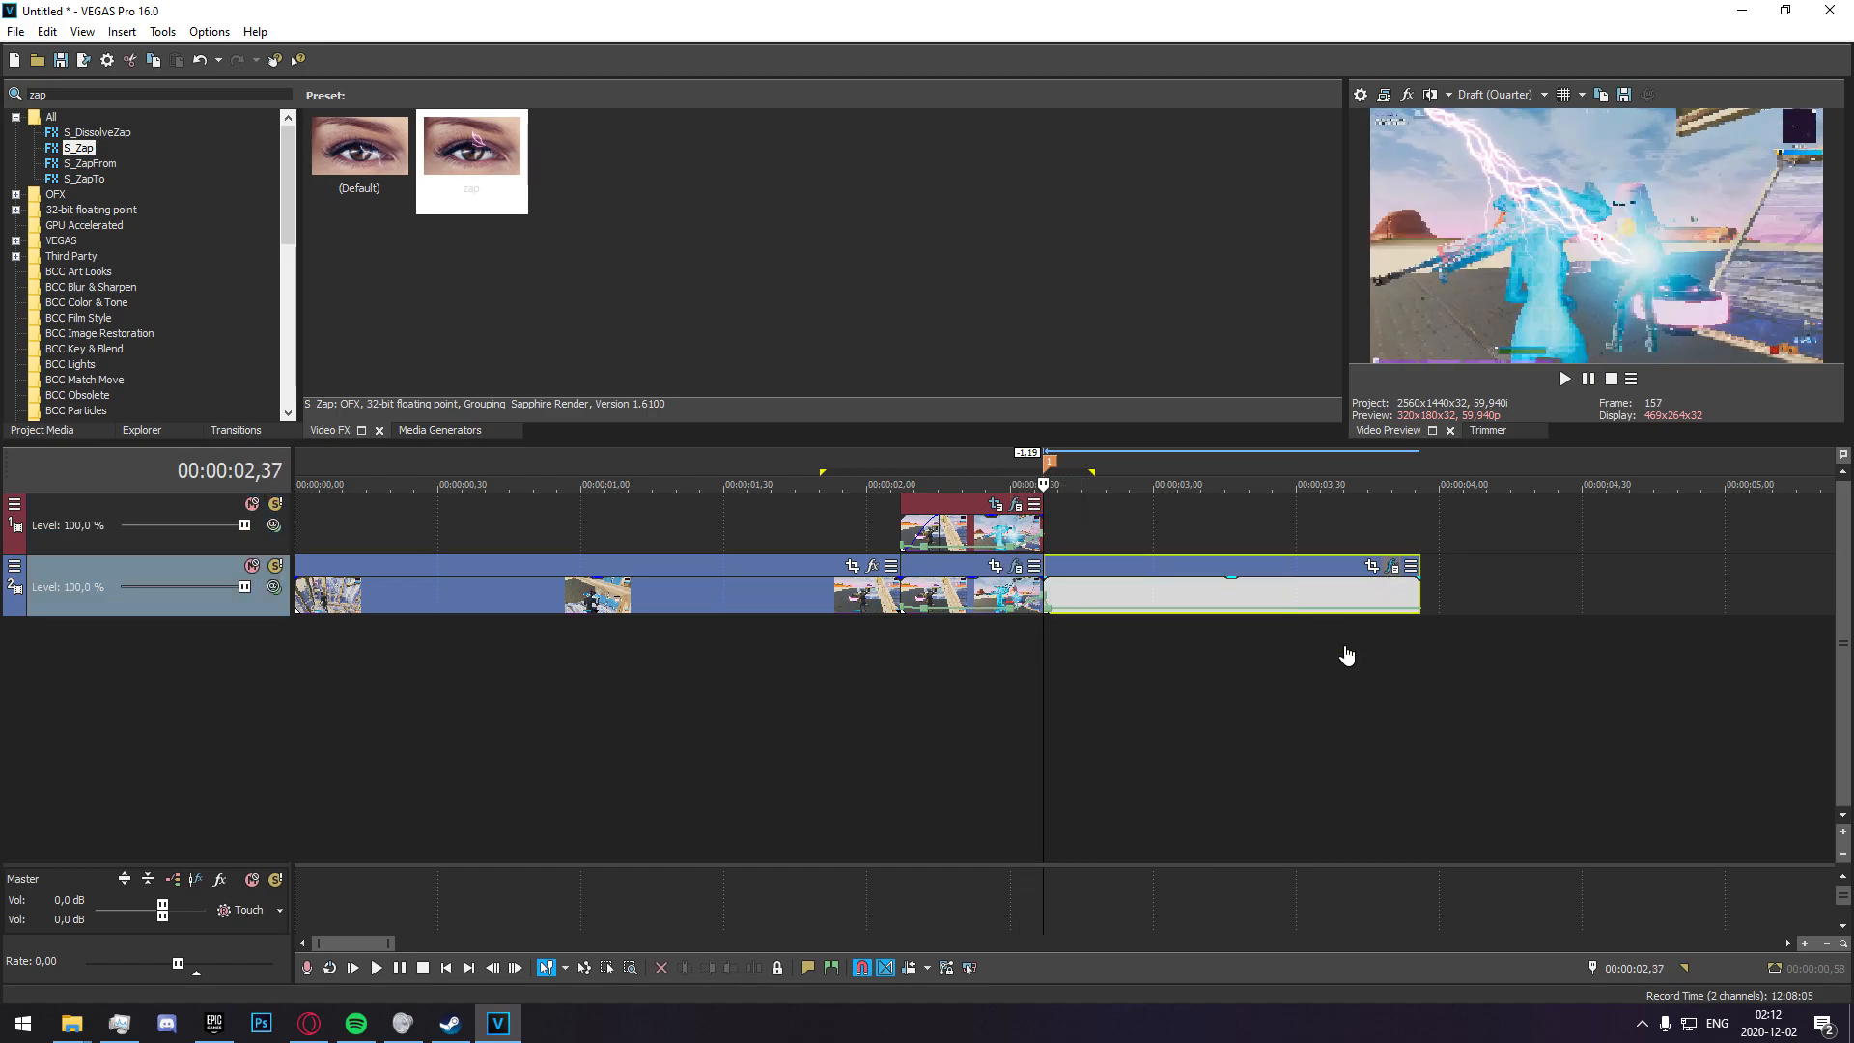
click(1392, 566)
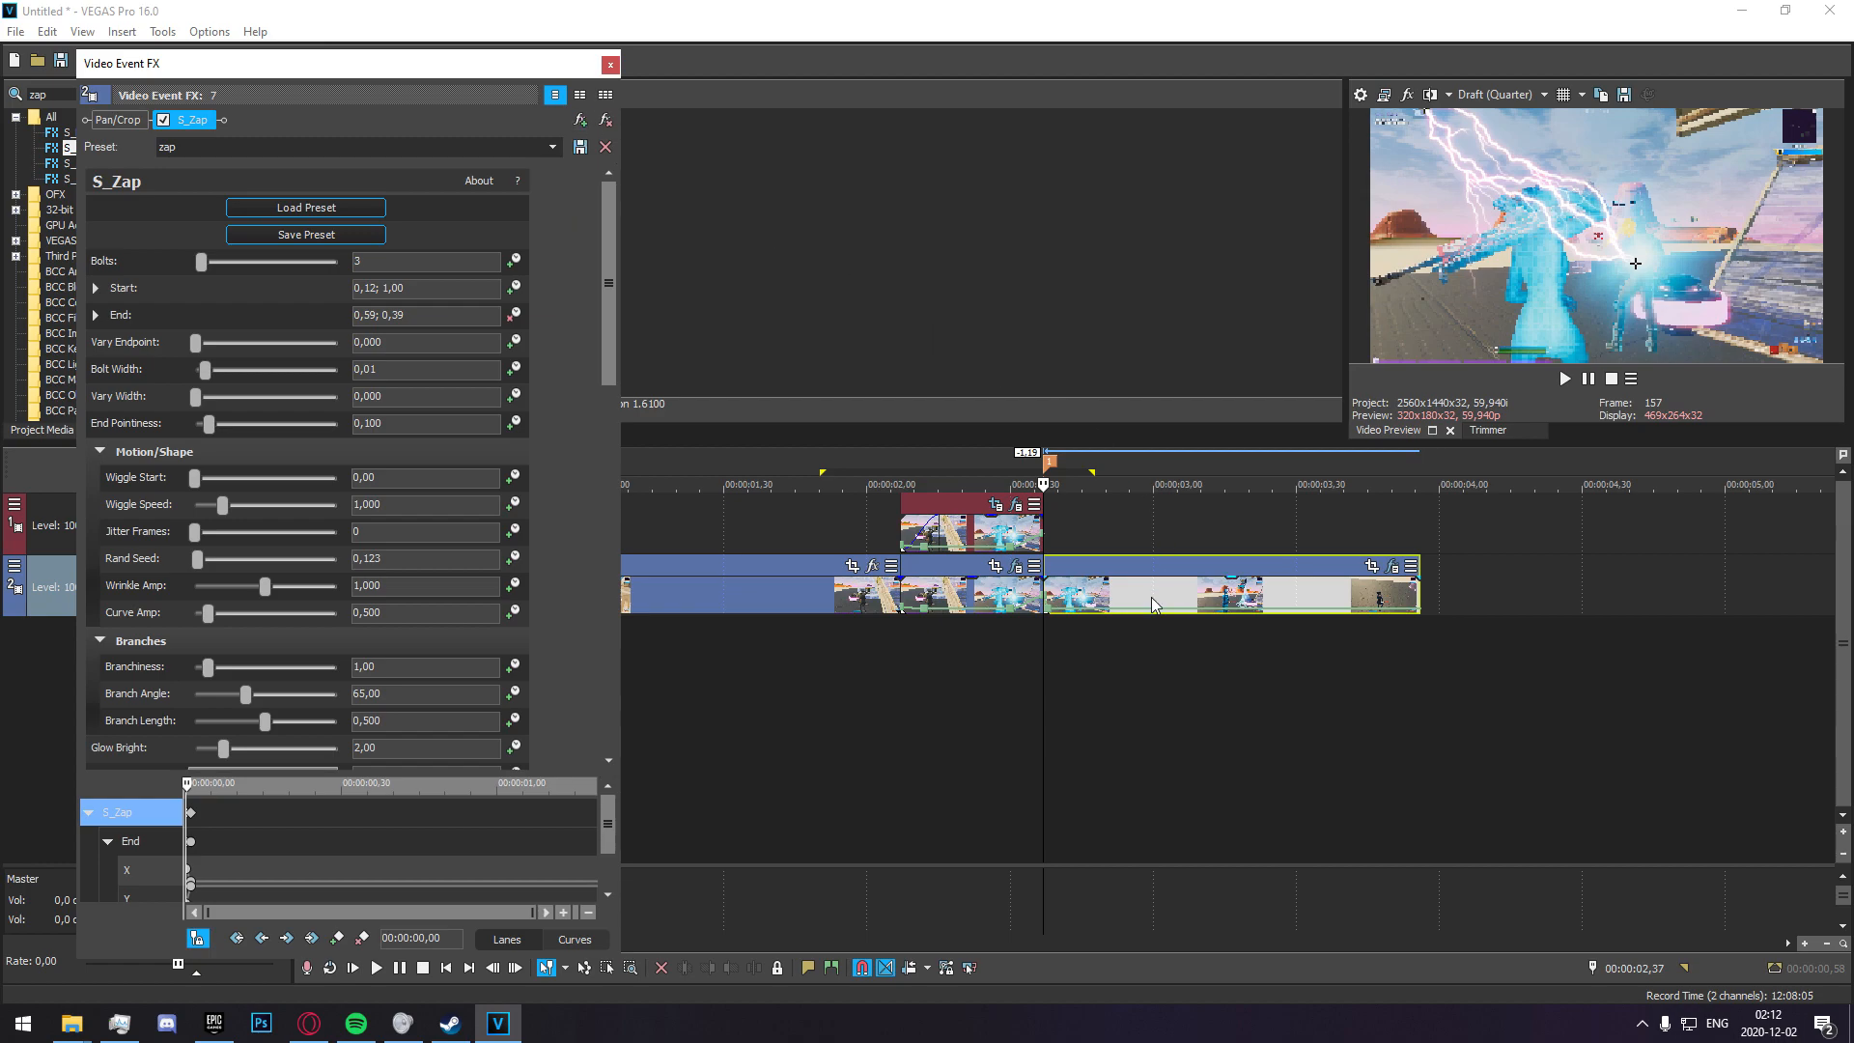
click(580, 120)
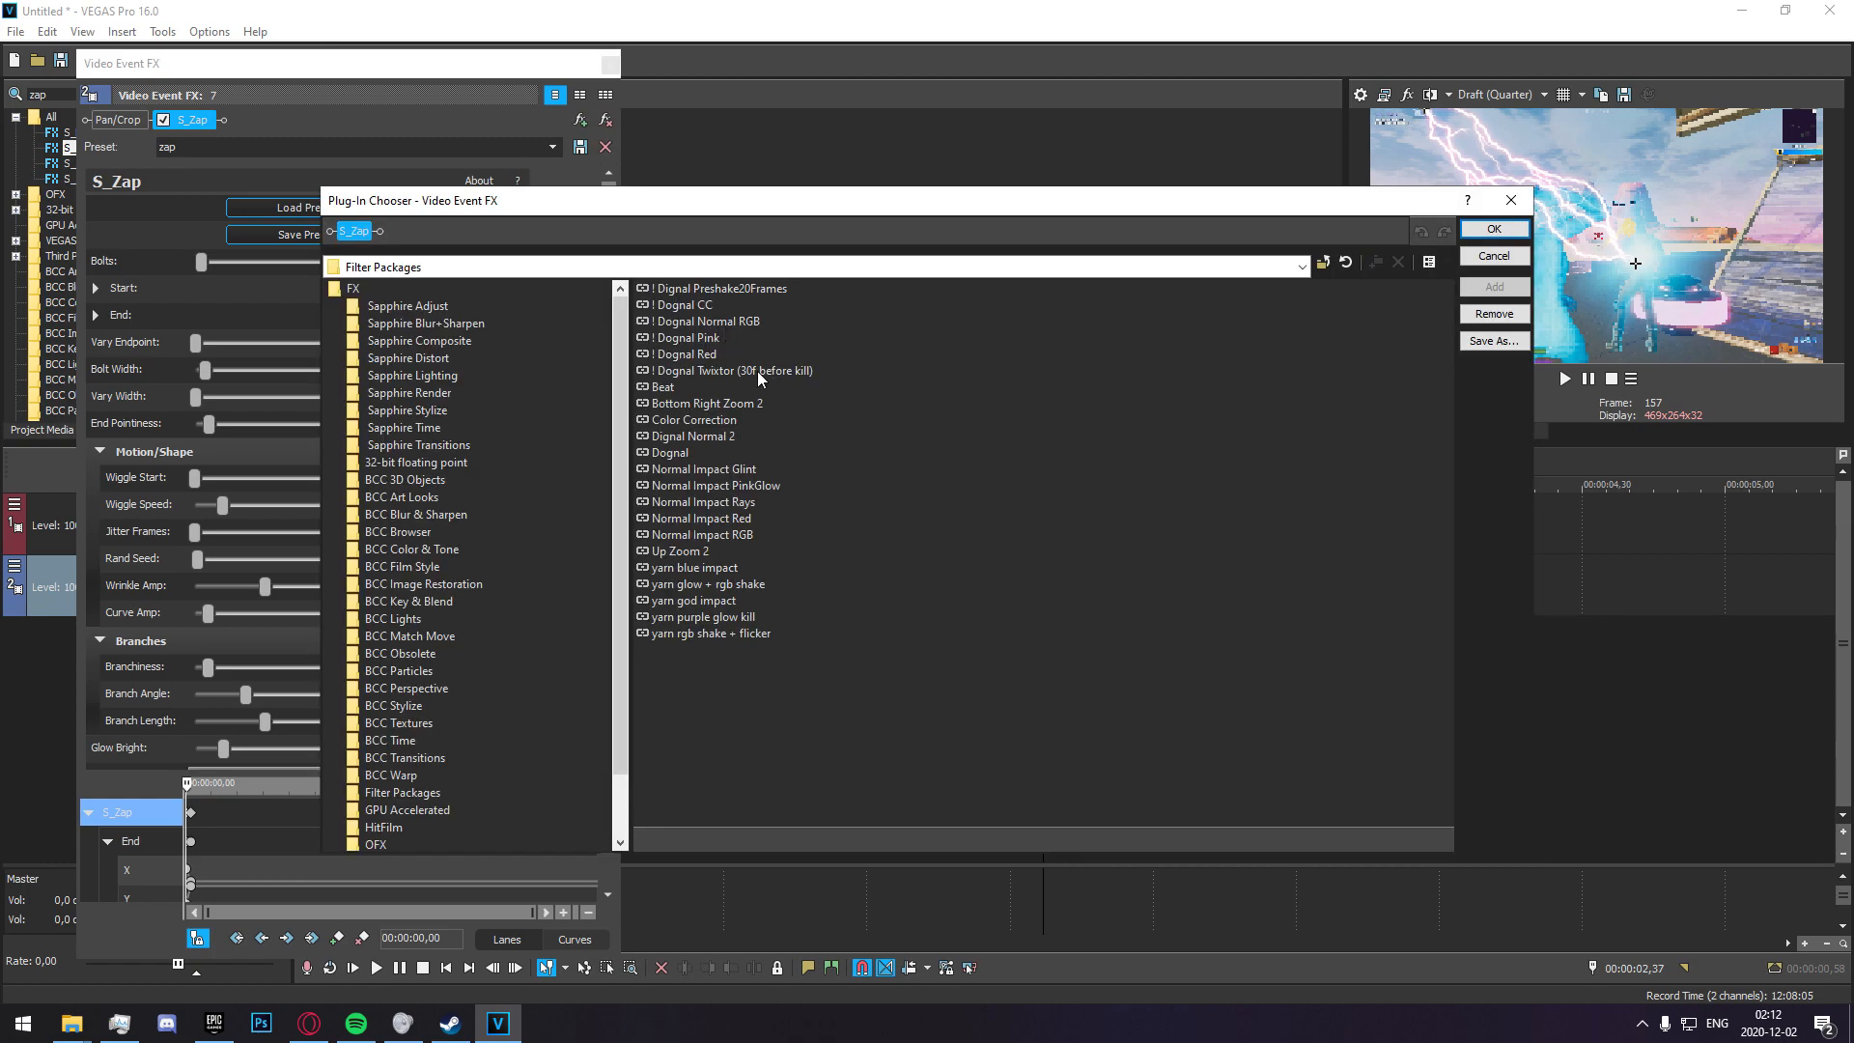
click(723, 321)
click(1494, 287)
click(1493, 229)
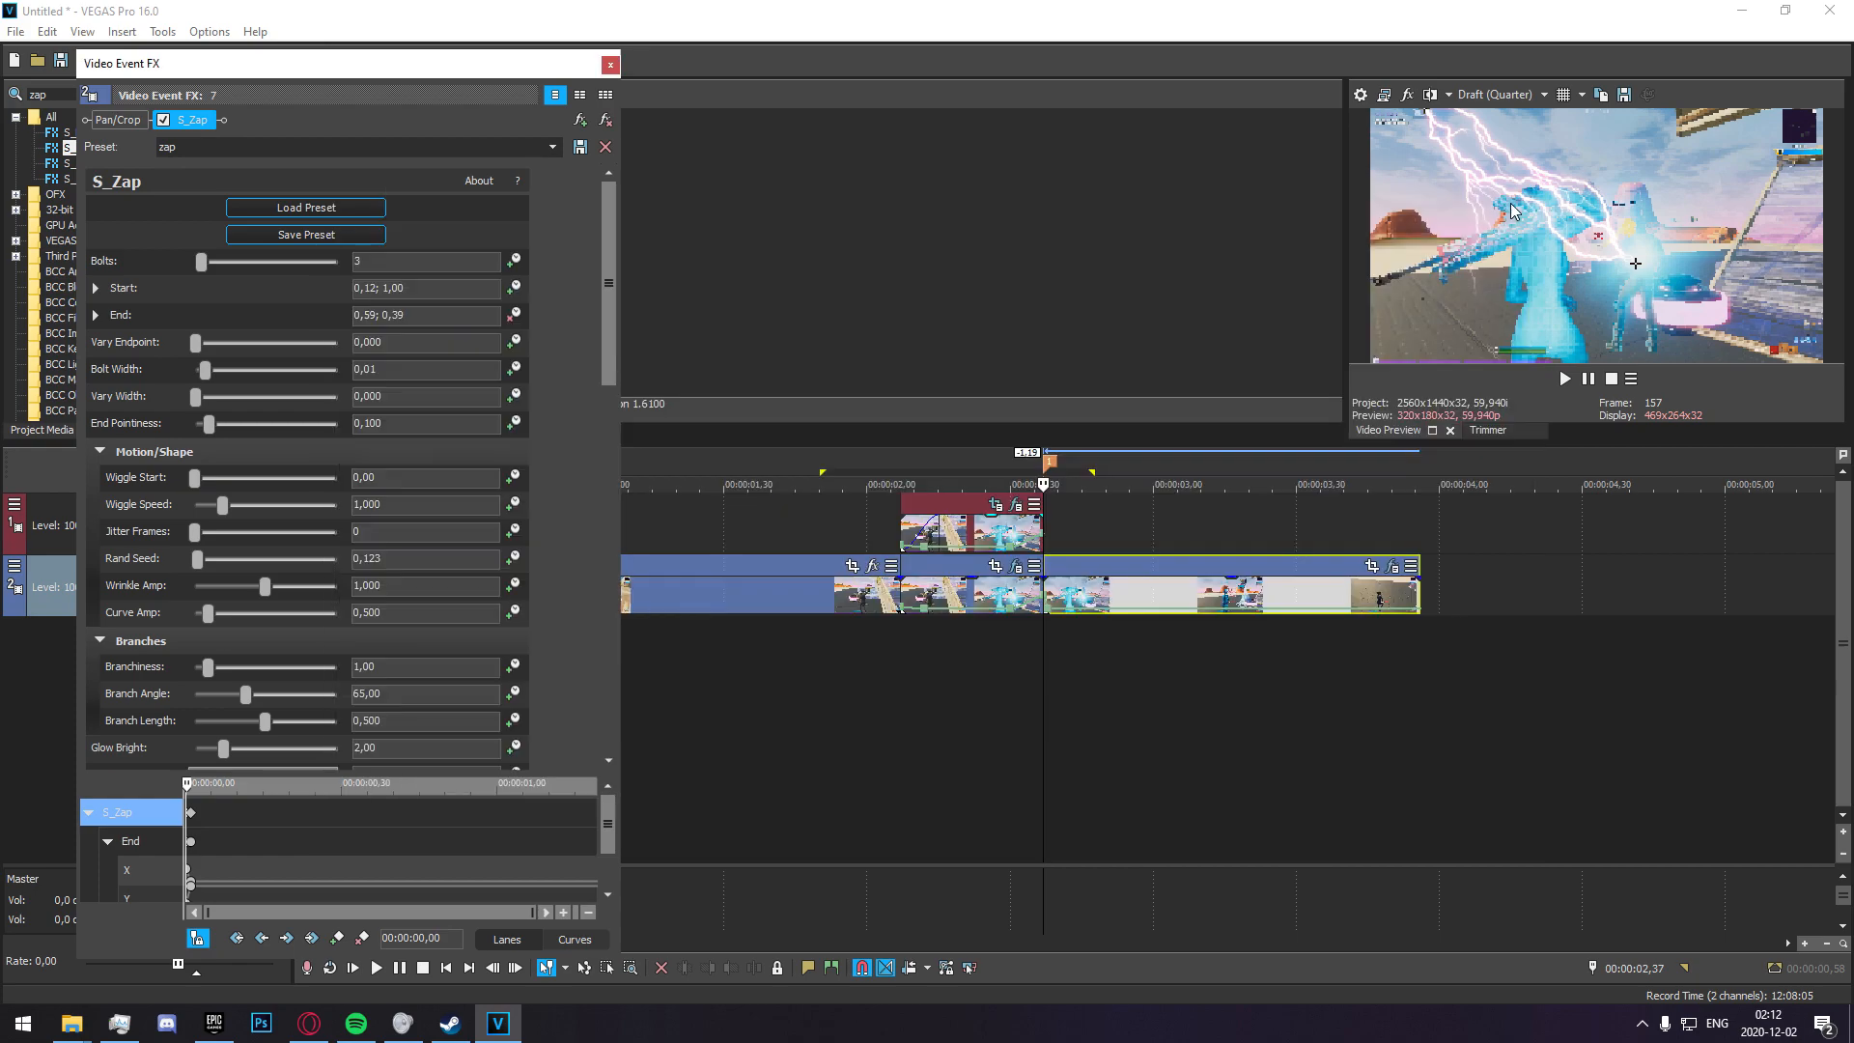
click(610, 64)
Select the range from 00:00:01,57 to 00:00:02,56 and play it back to check the impact after the split.
click(881, 611)
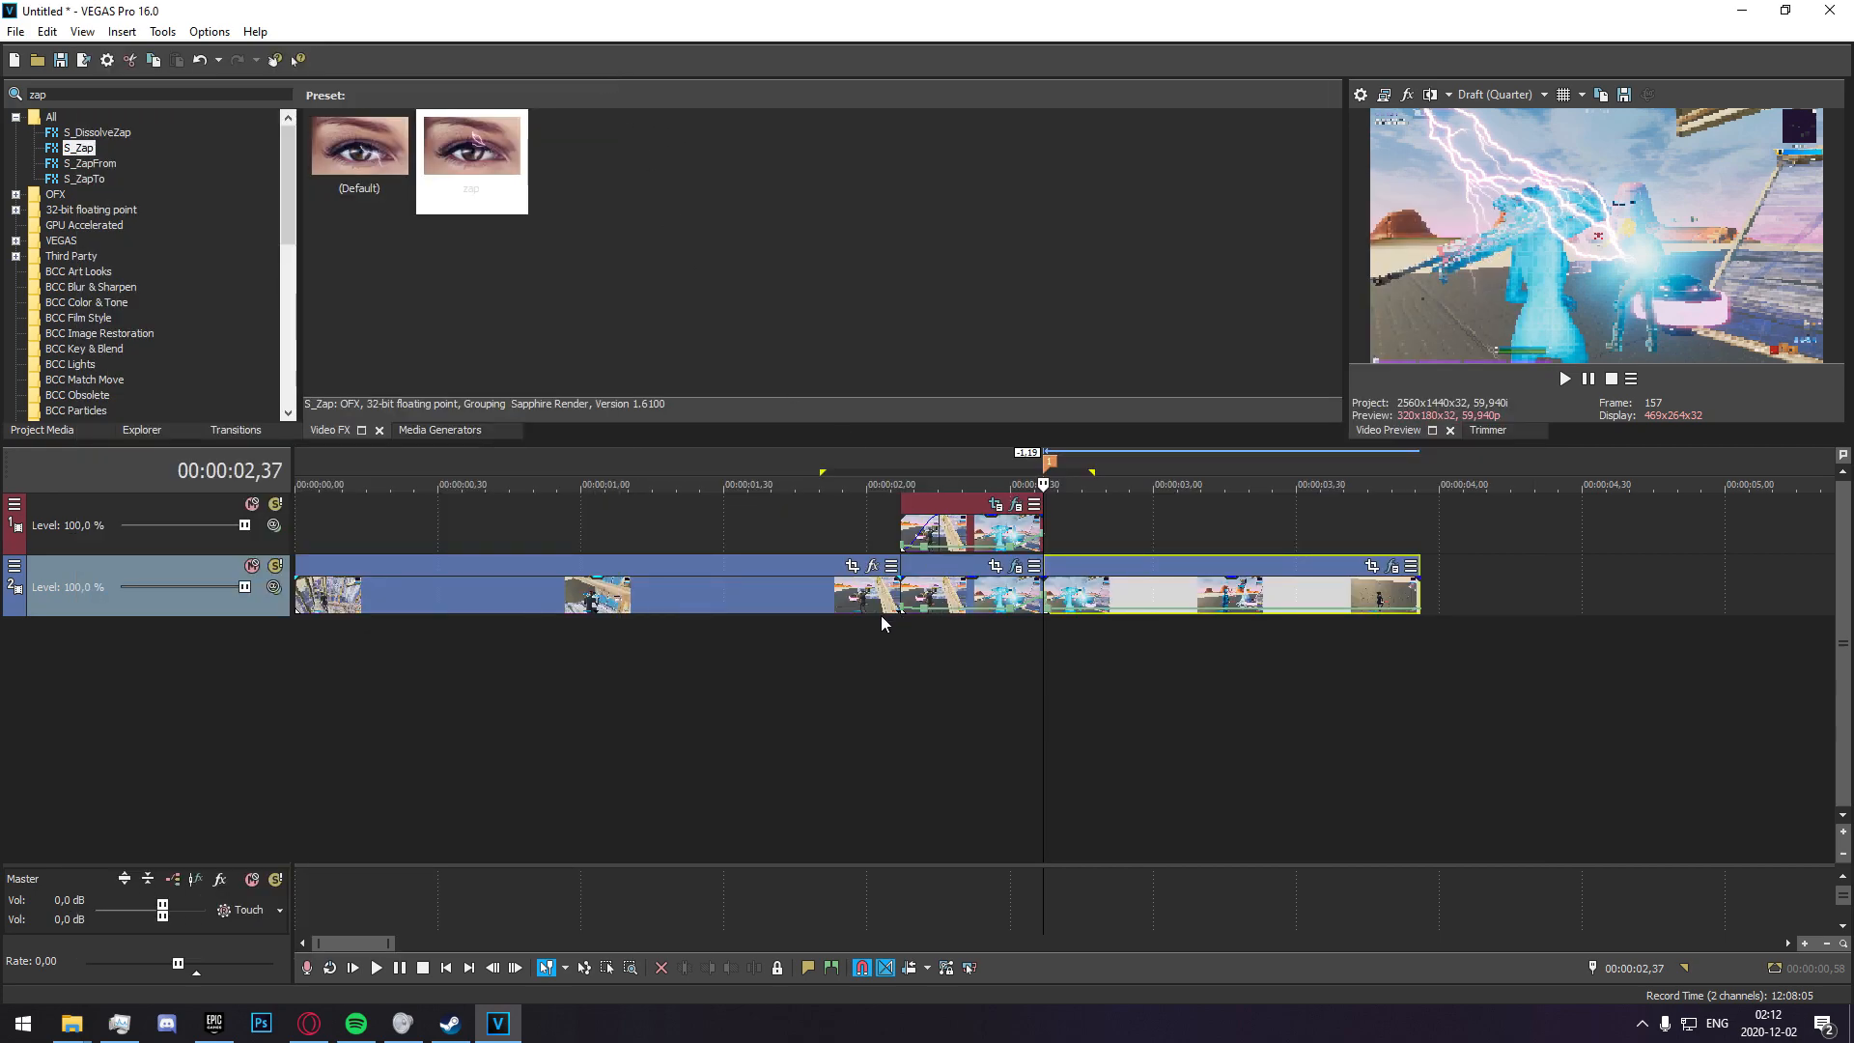
key(space)
key(space)
click(854, 691)
drag(1356, 744, 1132, 666)
click(1018, 684)
key(space)
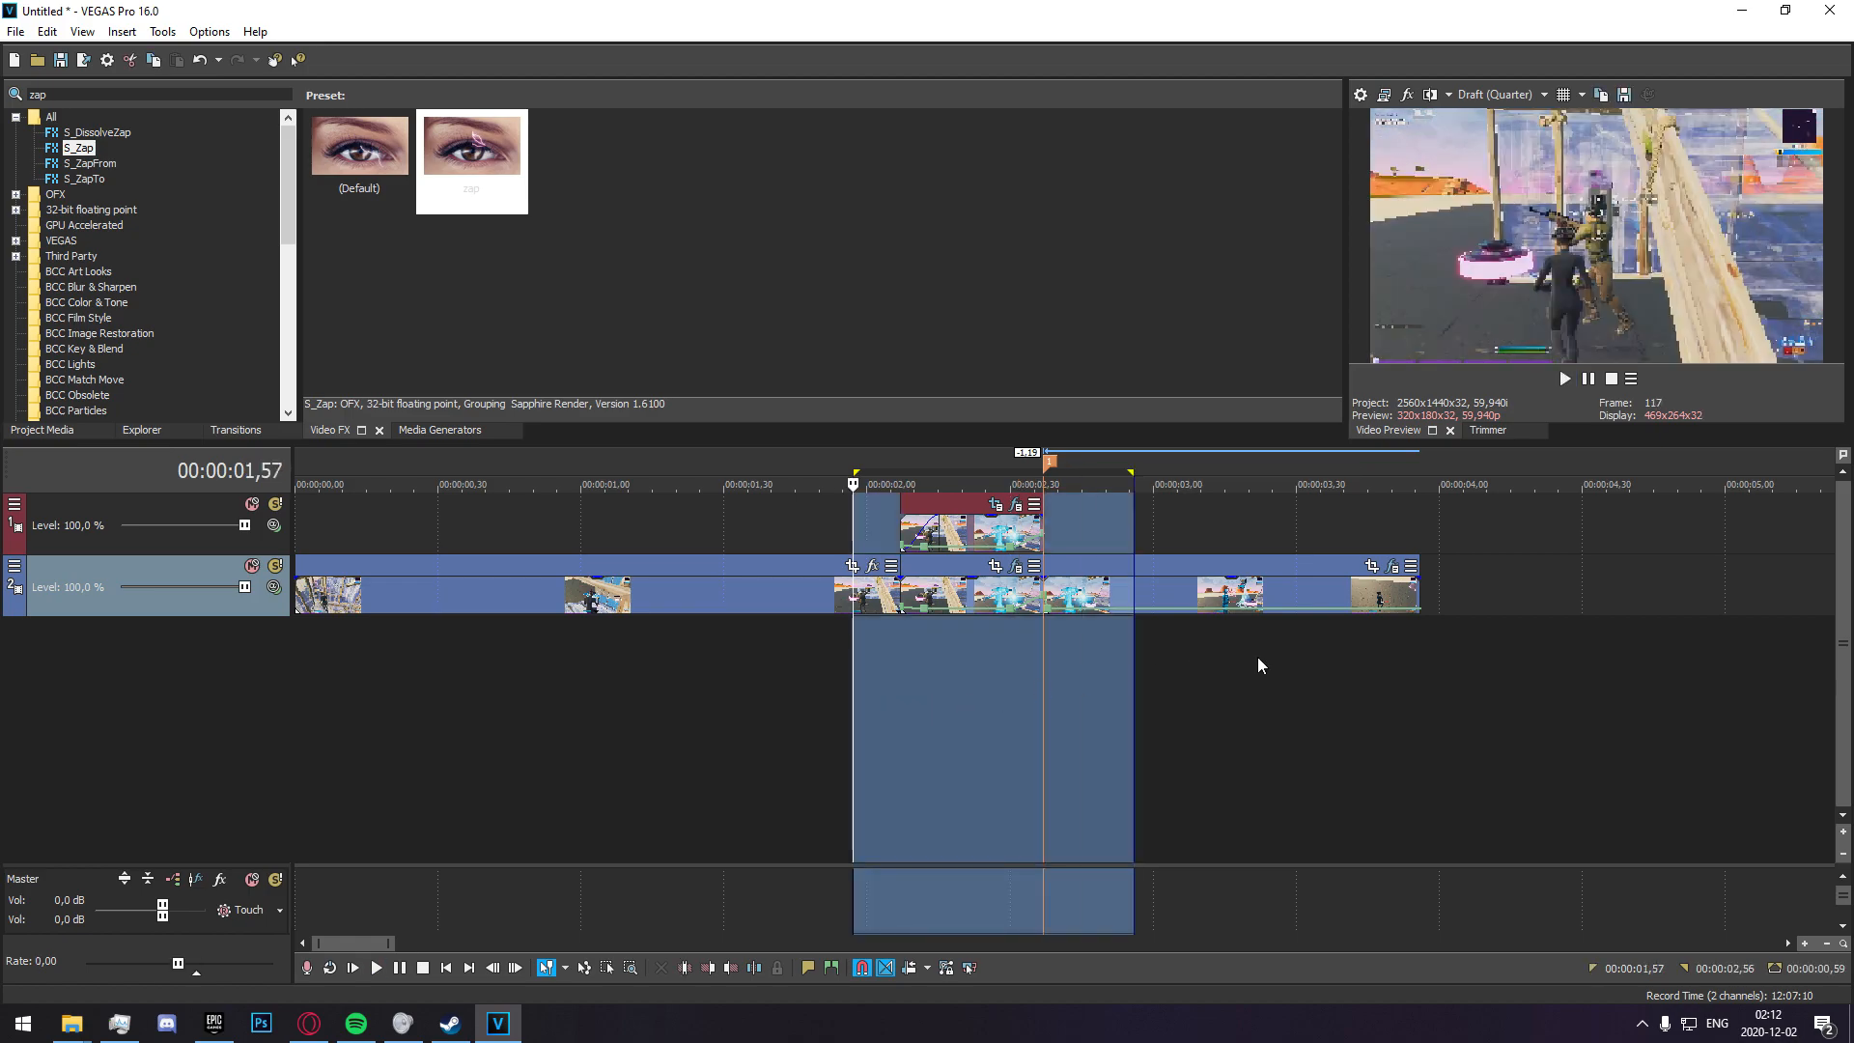
Add the "! Dognal Normal RGB" filter package to the clip after the split again and play back the selected range.
click(1393, 570)
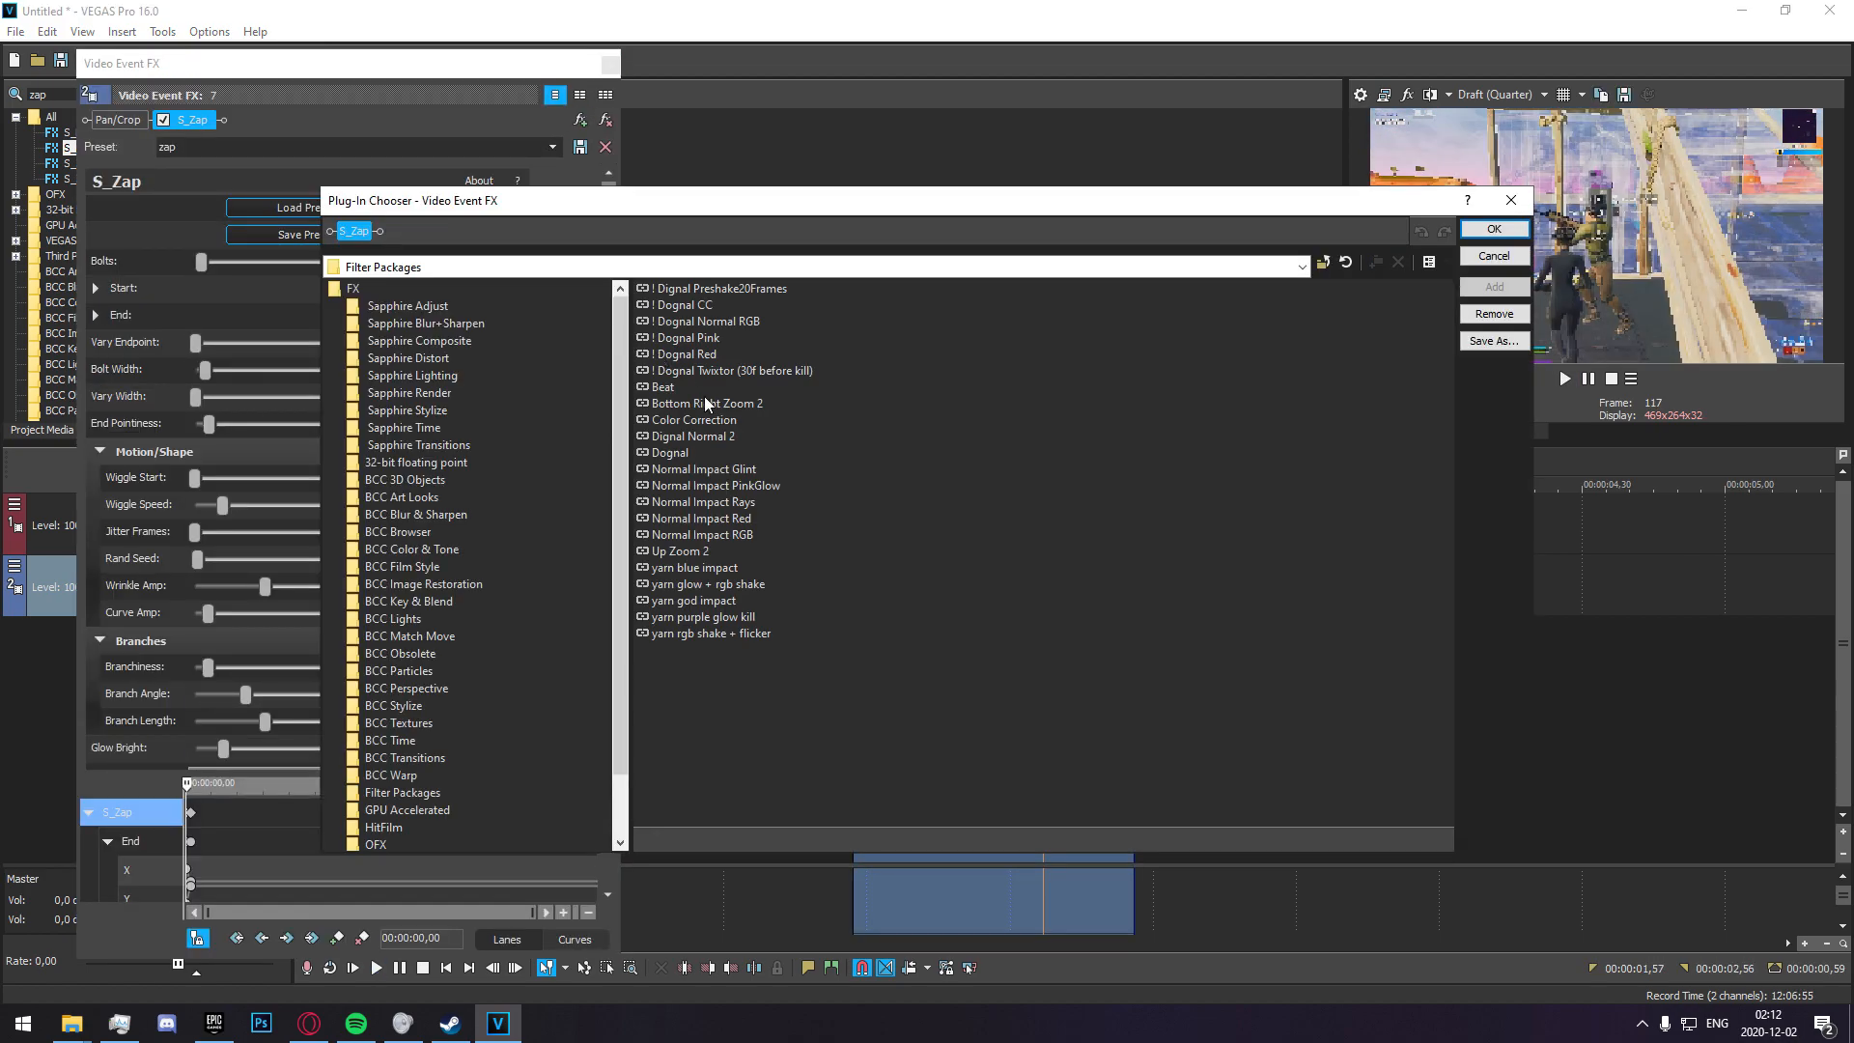
click(727, 320)
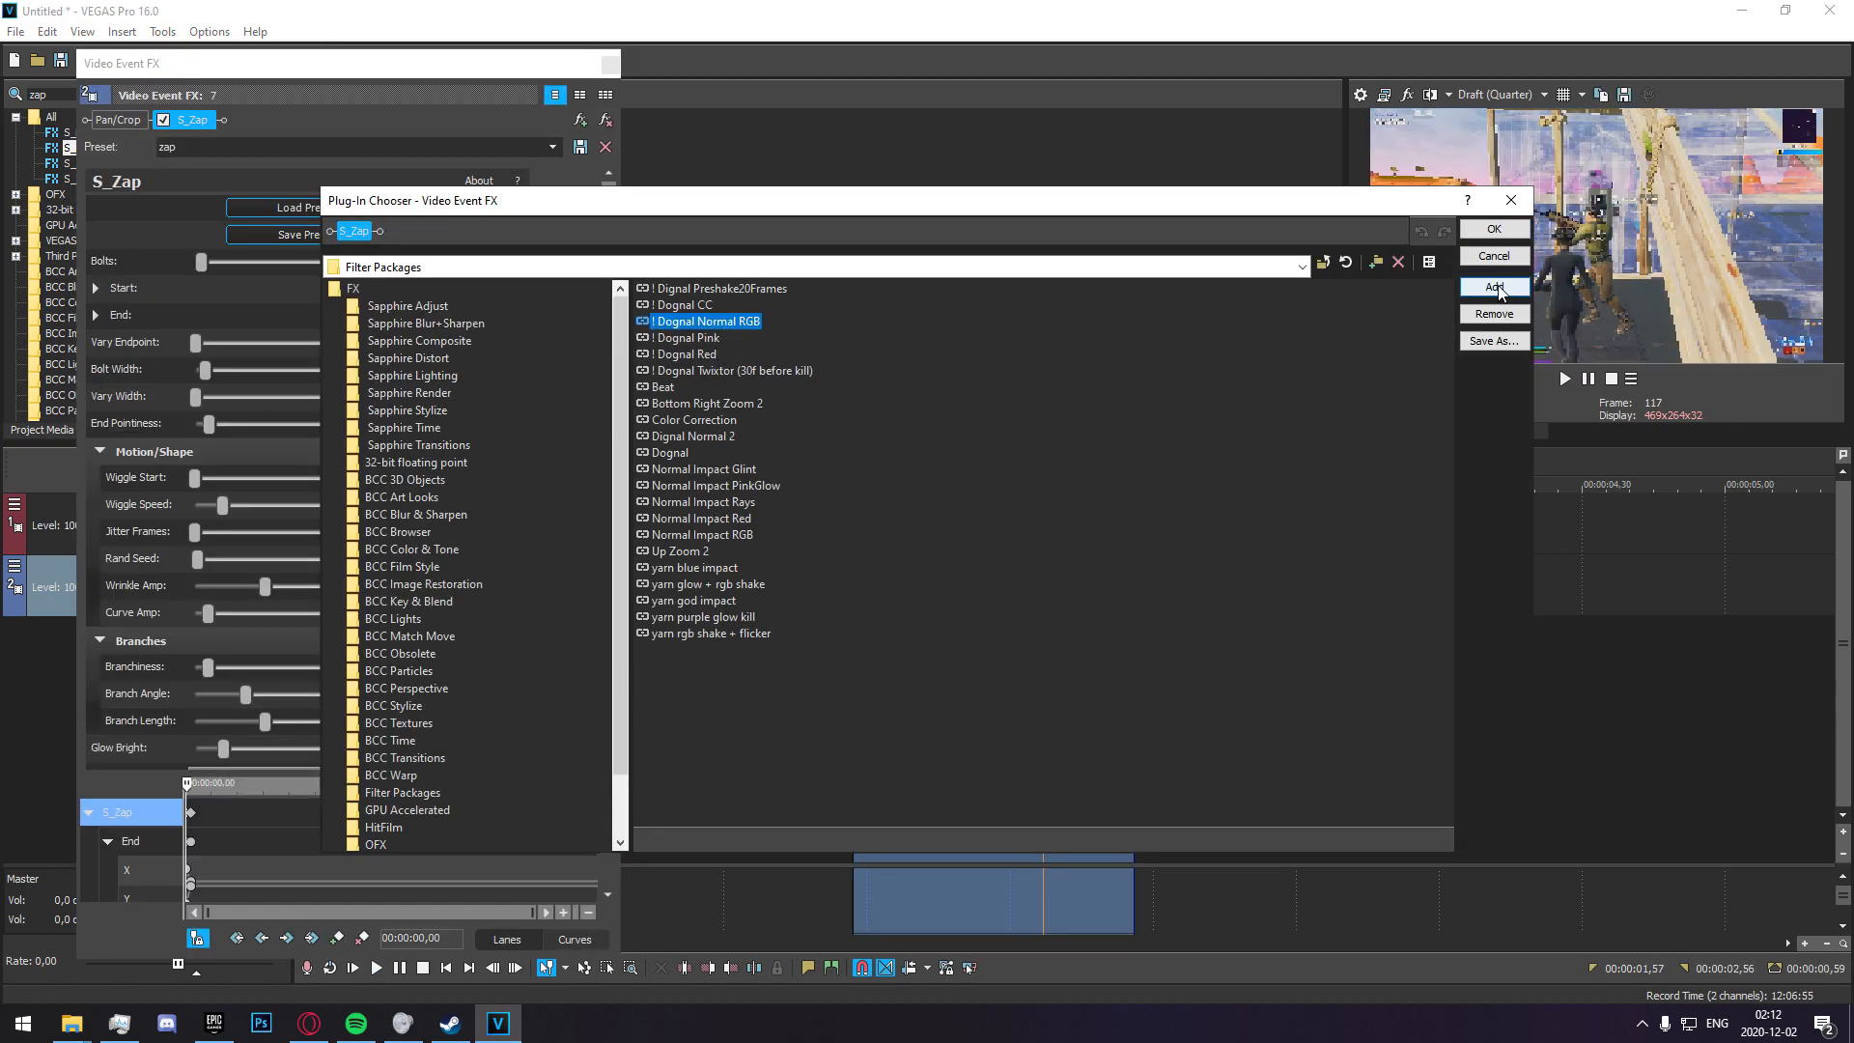
click(1494, 286)
click(1495, 228)
click(610, 66)
key(space)
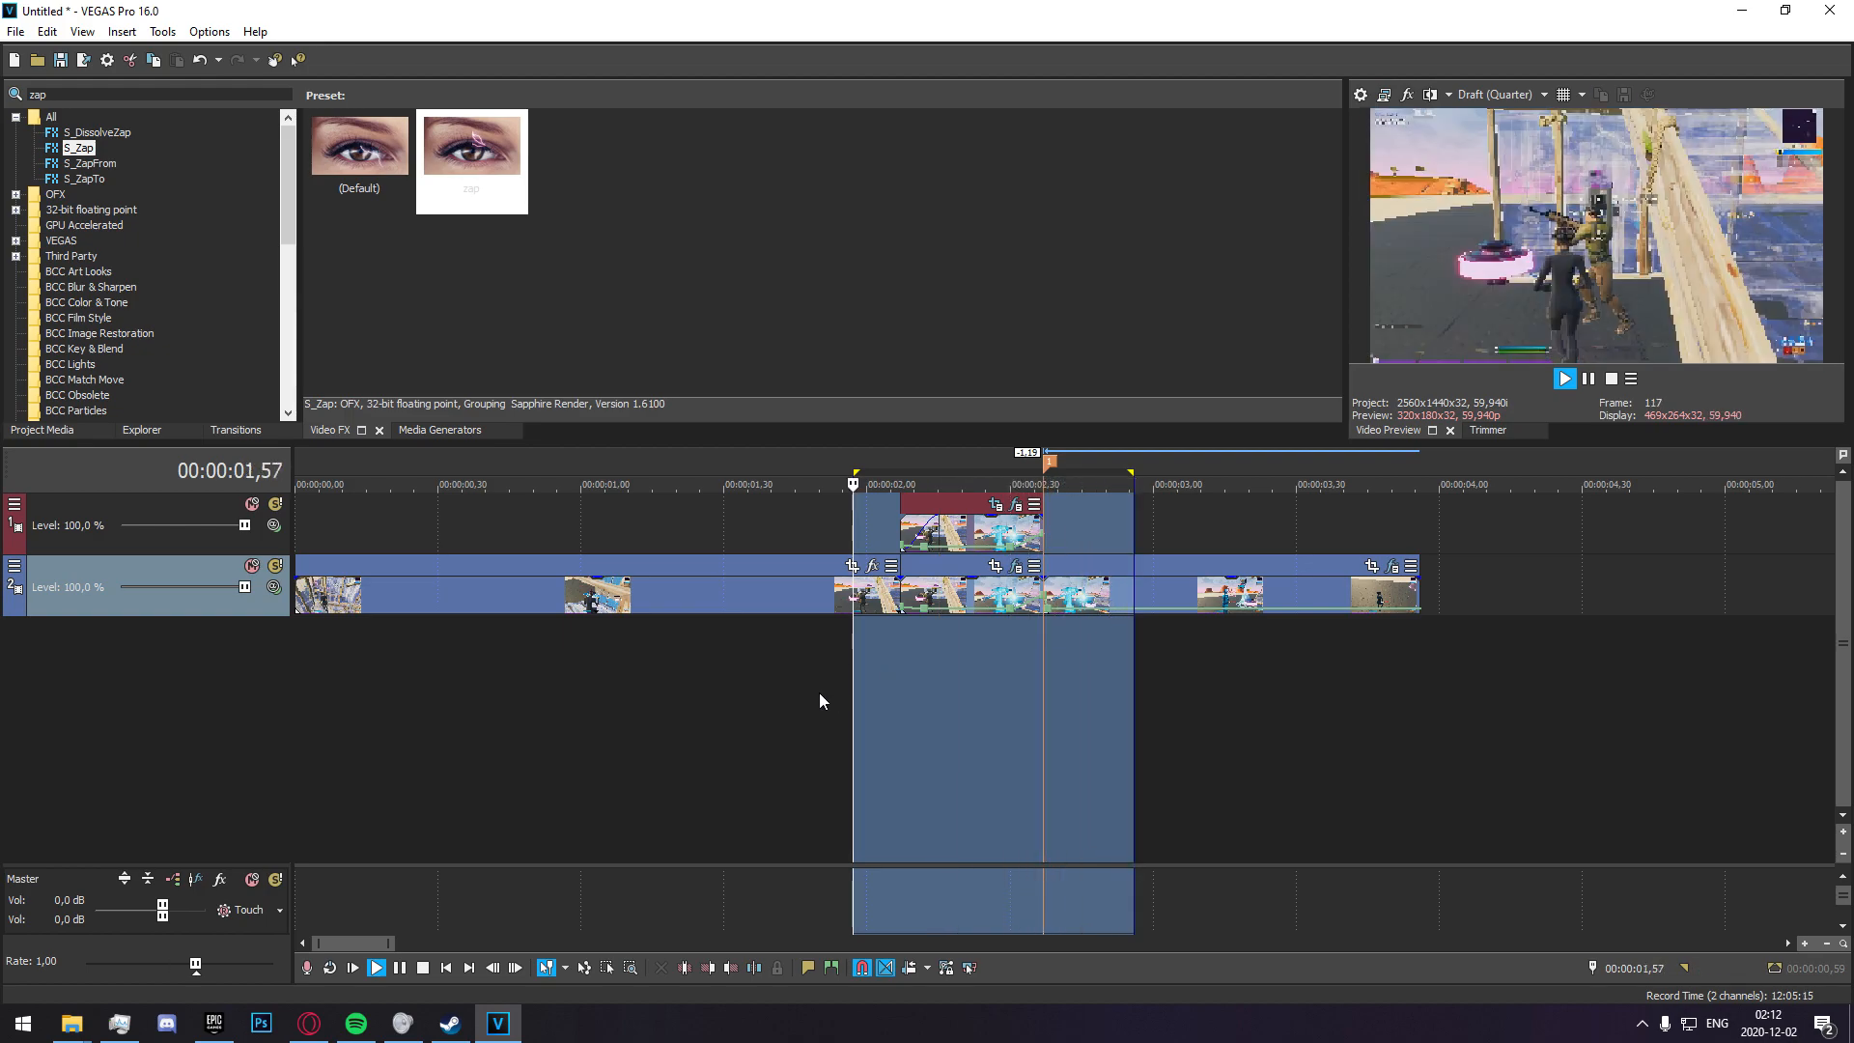
click(819, 692)
key(space)
Find the Black and White effect and apply its default preset to the main-track clip that starts at 00:00:02,07.
click(909, 657)
click(898, 638)
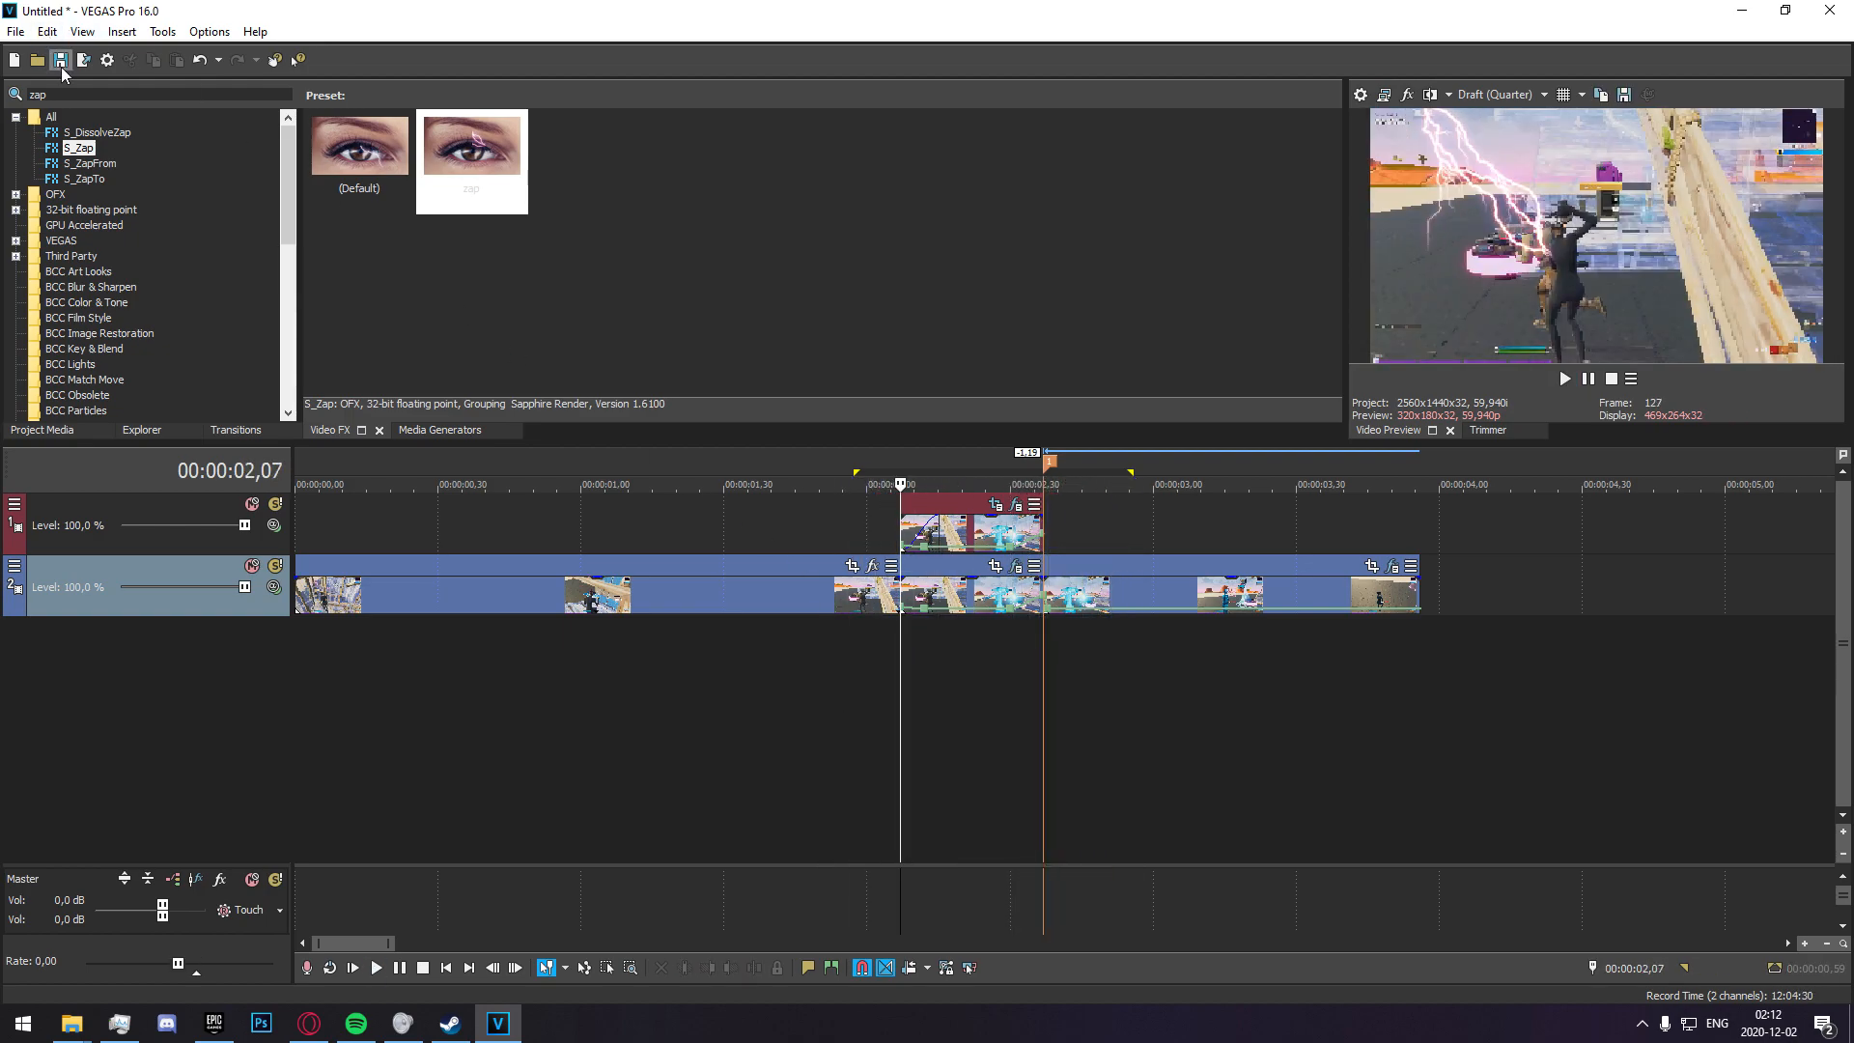
double_click(67, 93)
text(black an)
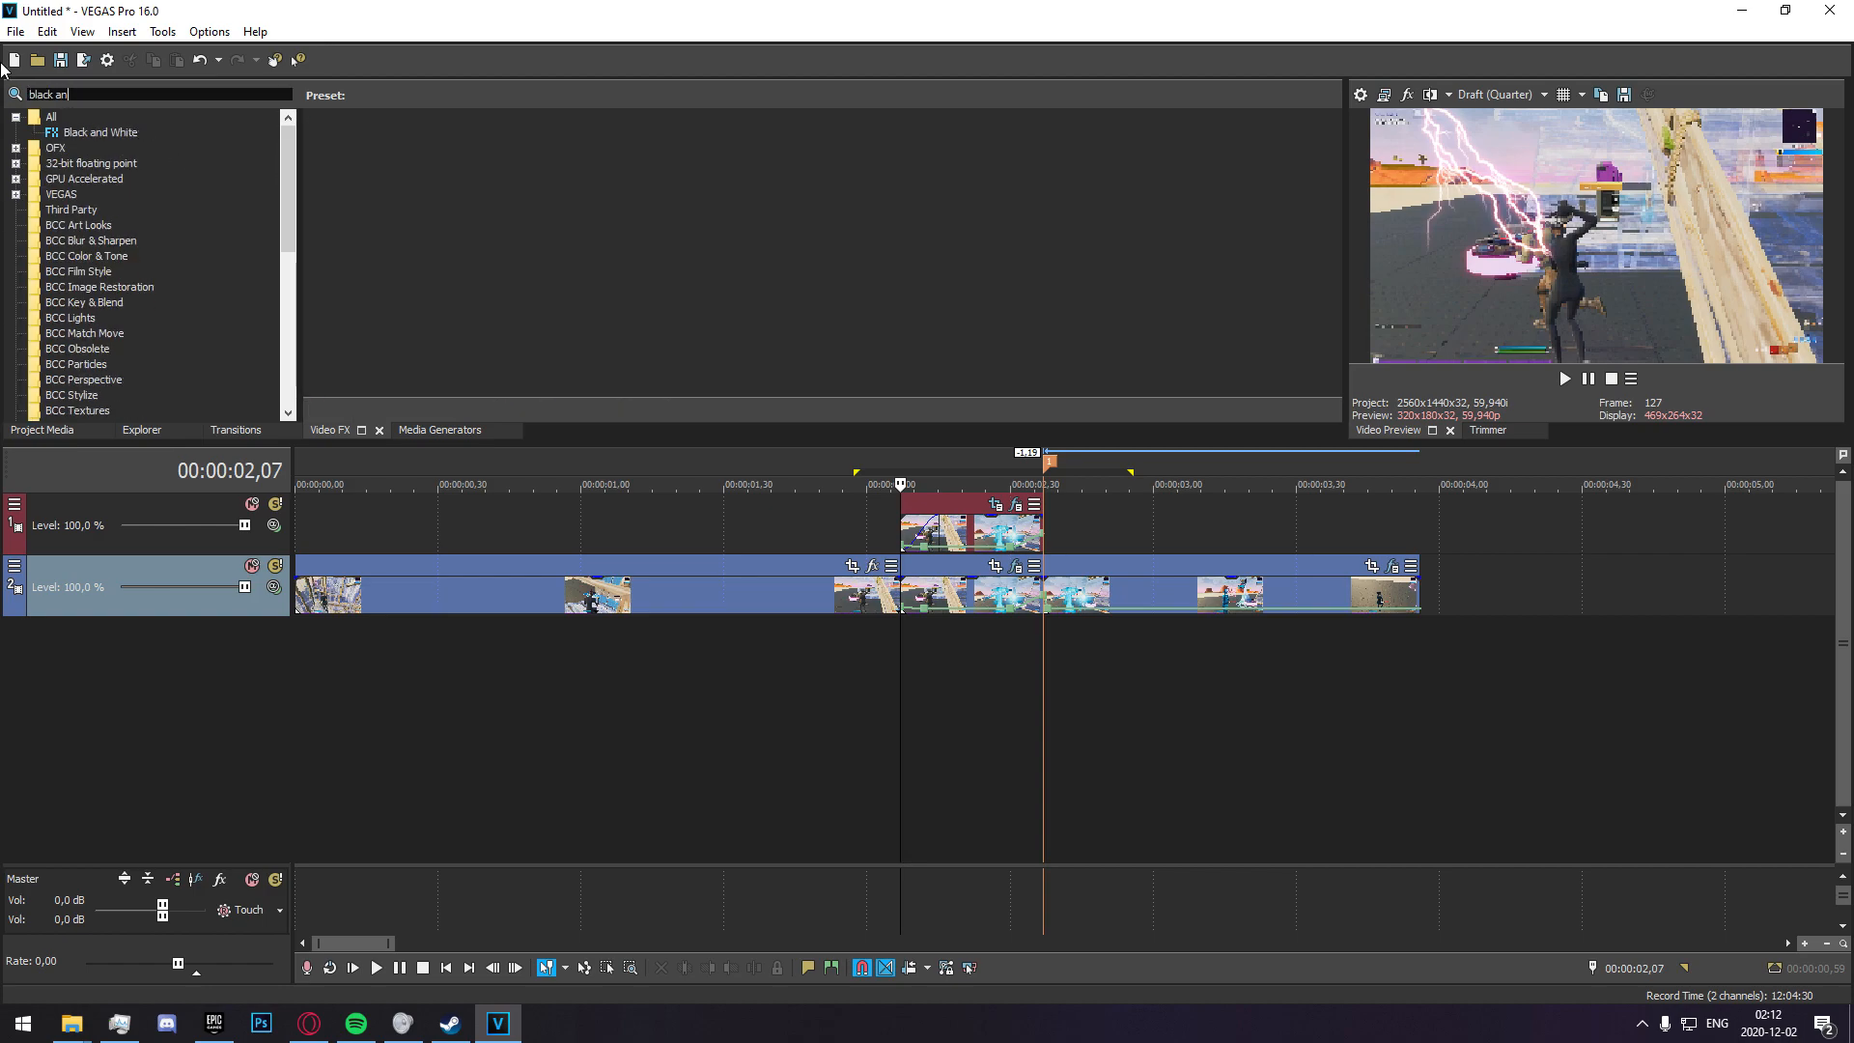
click(145, 141)
drag(145, 141, 925, 600)
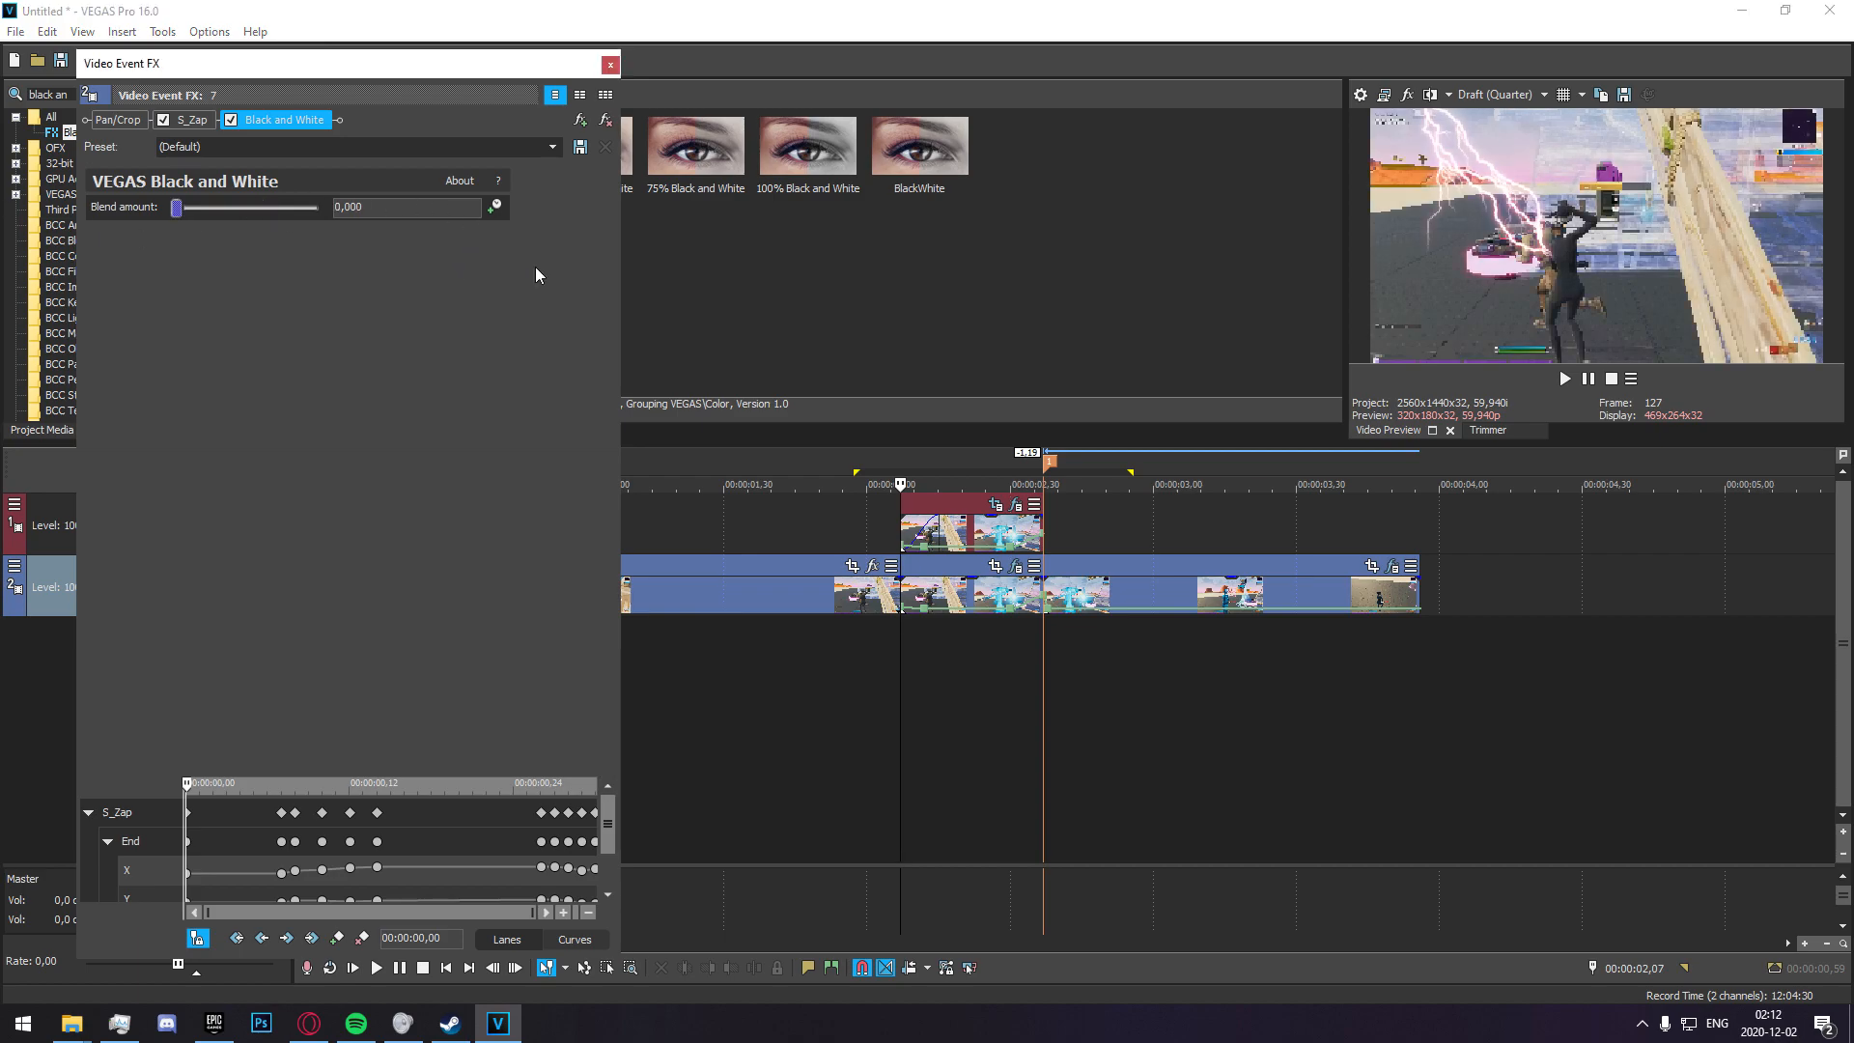
Set the Black and White blend amount to 1,000 at 00:00:02,17 and step through the frames to check the transition.
click(947, 587)
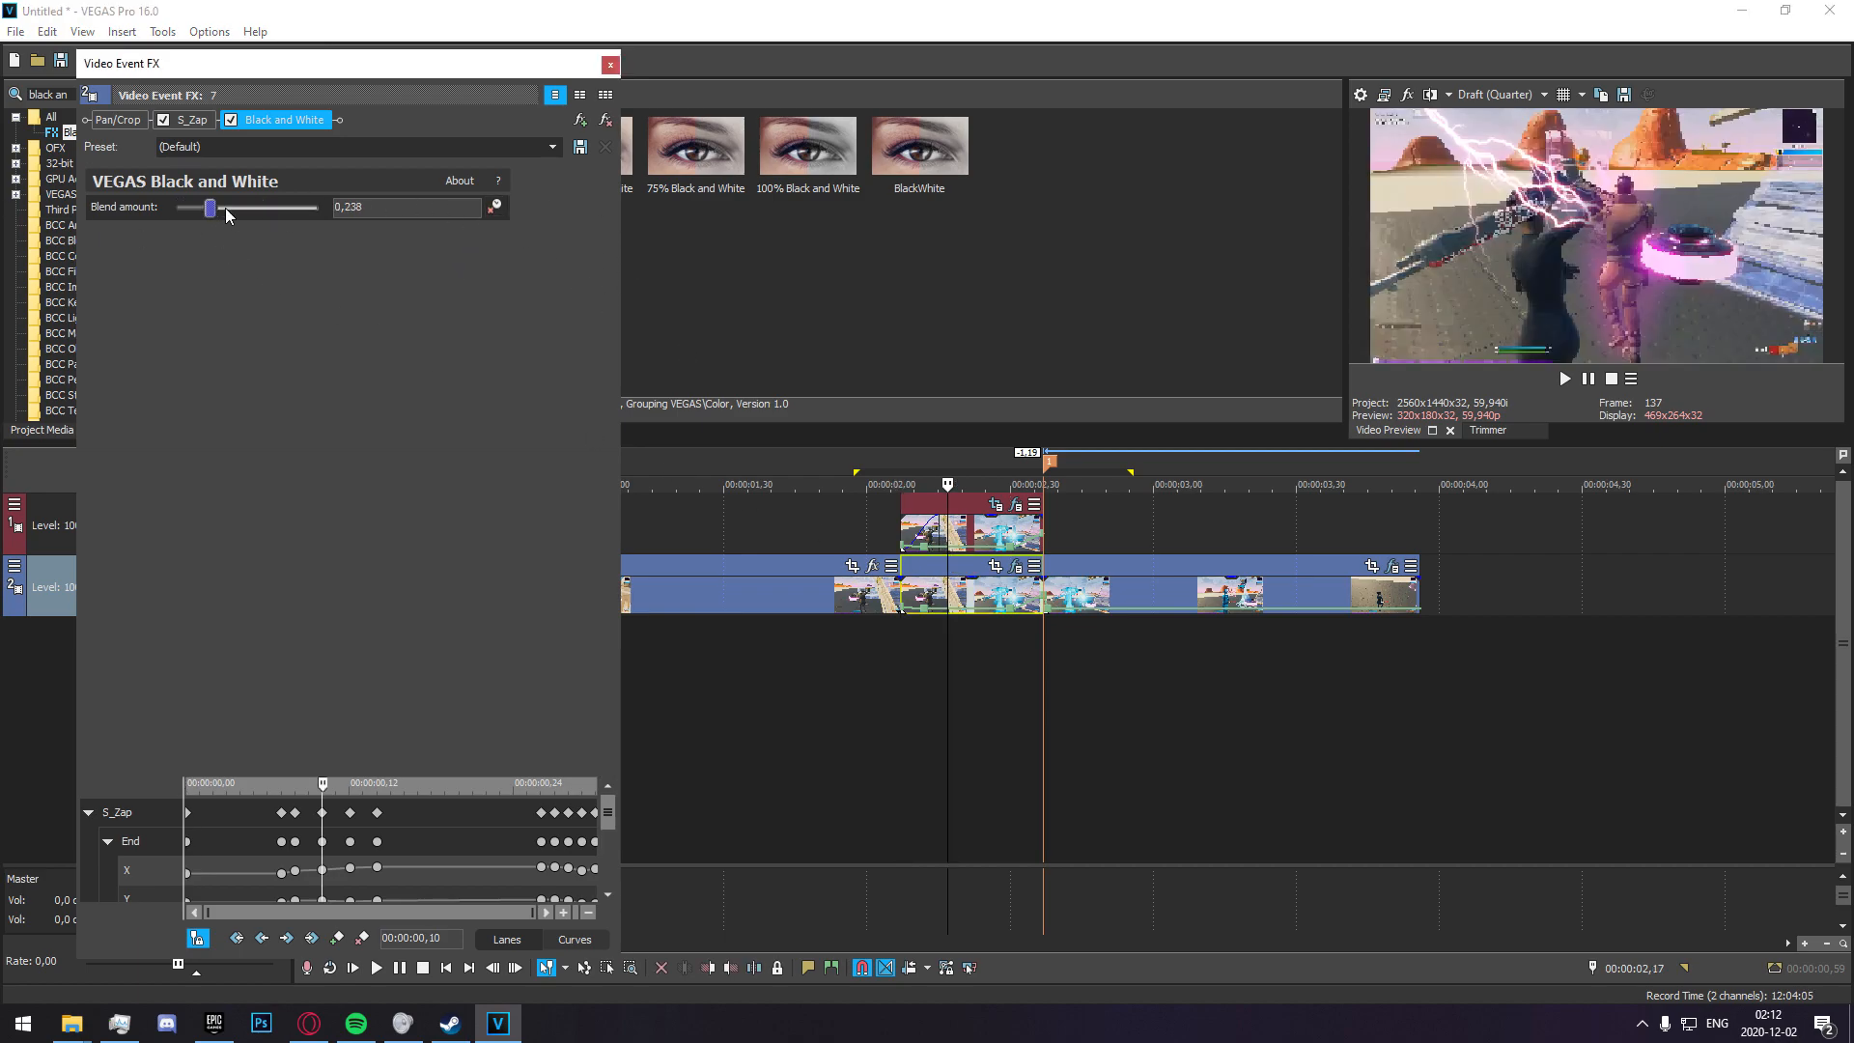
click(915, 674)
key(Left)
key(Right)
key(Right)
key(Right)
key(Right)
key(Right)
key(Right)
key(Right)
key(Right)
key(Right)
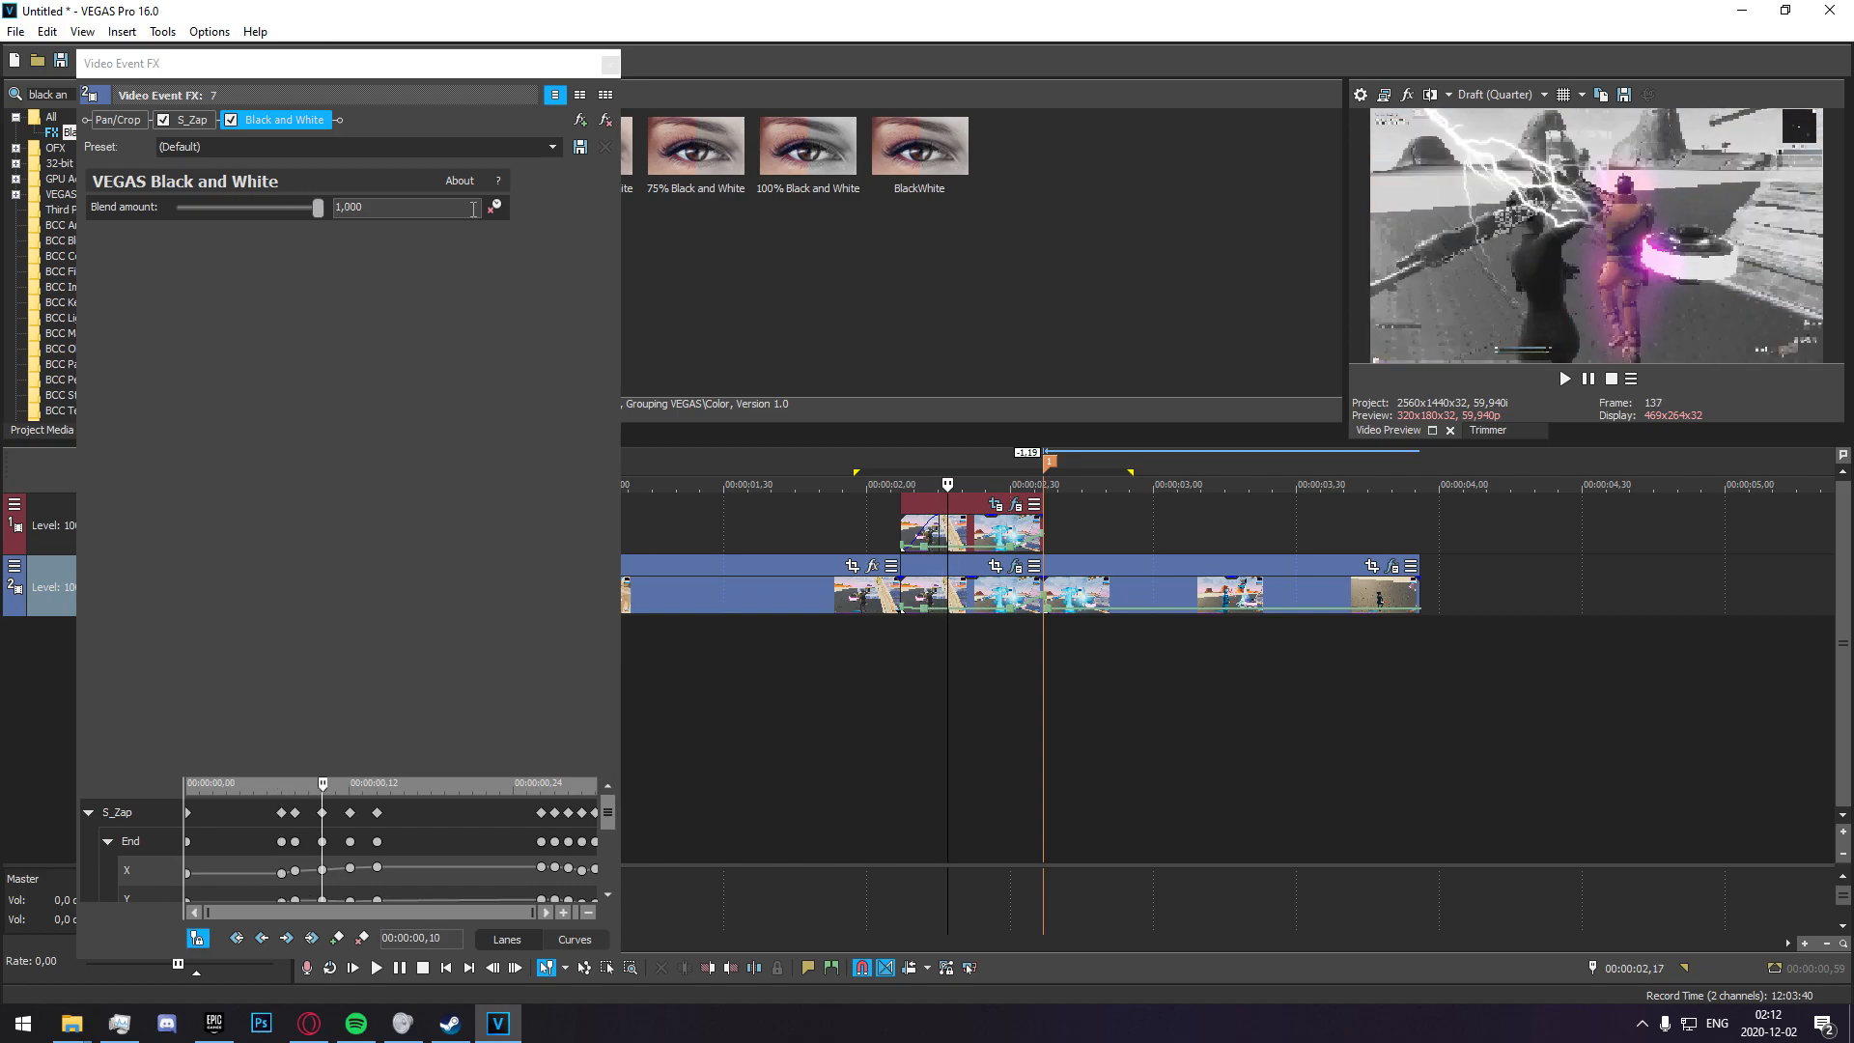
Move Black and White ahead of S_Zap in the effect chain, check the frame at 00:00:02,24, and close the effect settings.
click(297, 122)
drag(157, 128, 160, 128)
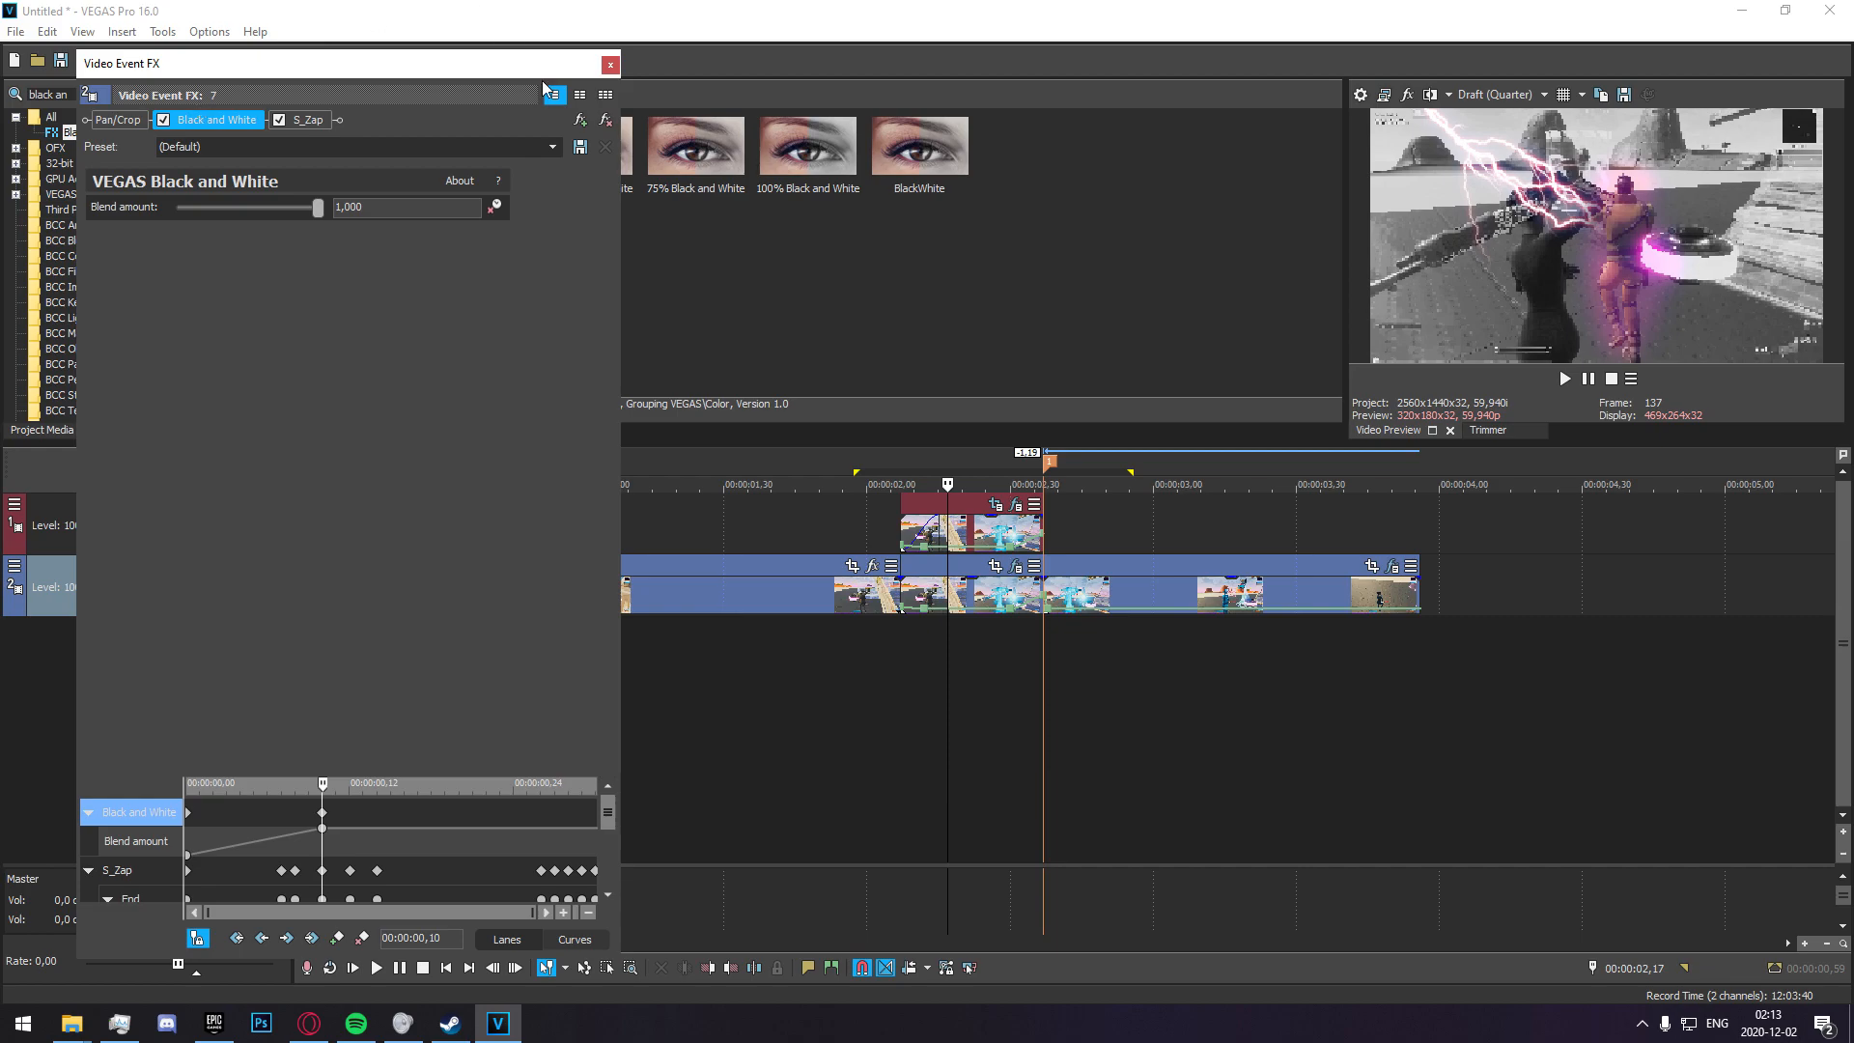
click(898, 651)
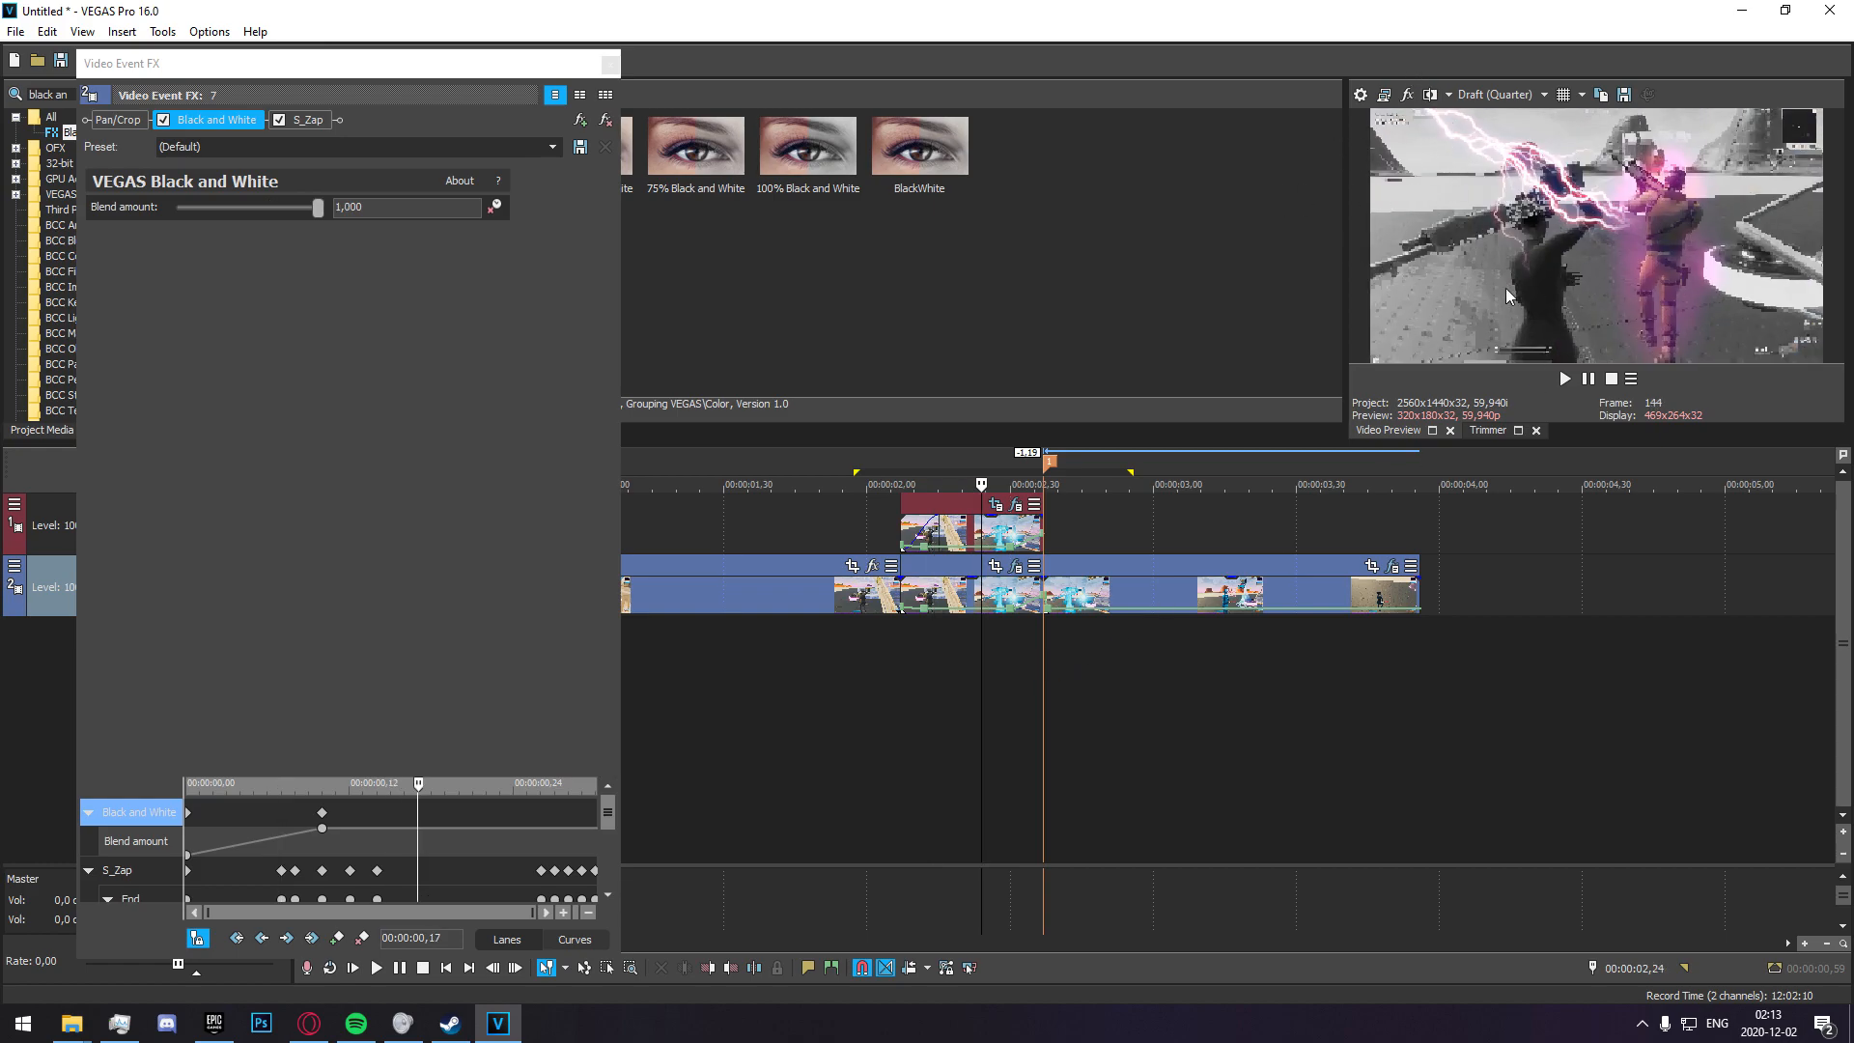
click(609, 64)
Insert a new video track on top and generate VEGAS Solid Color media on it at 00:00:02,24.
right_click(978, 767)
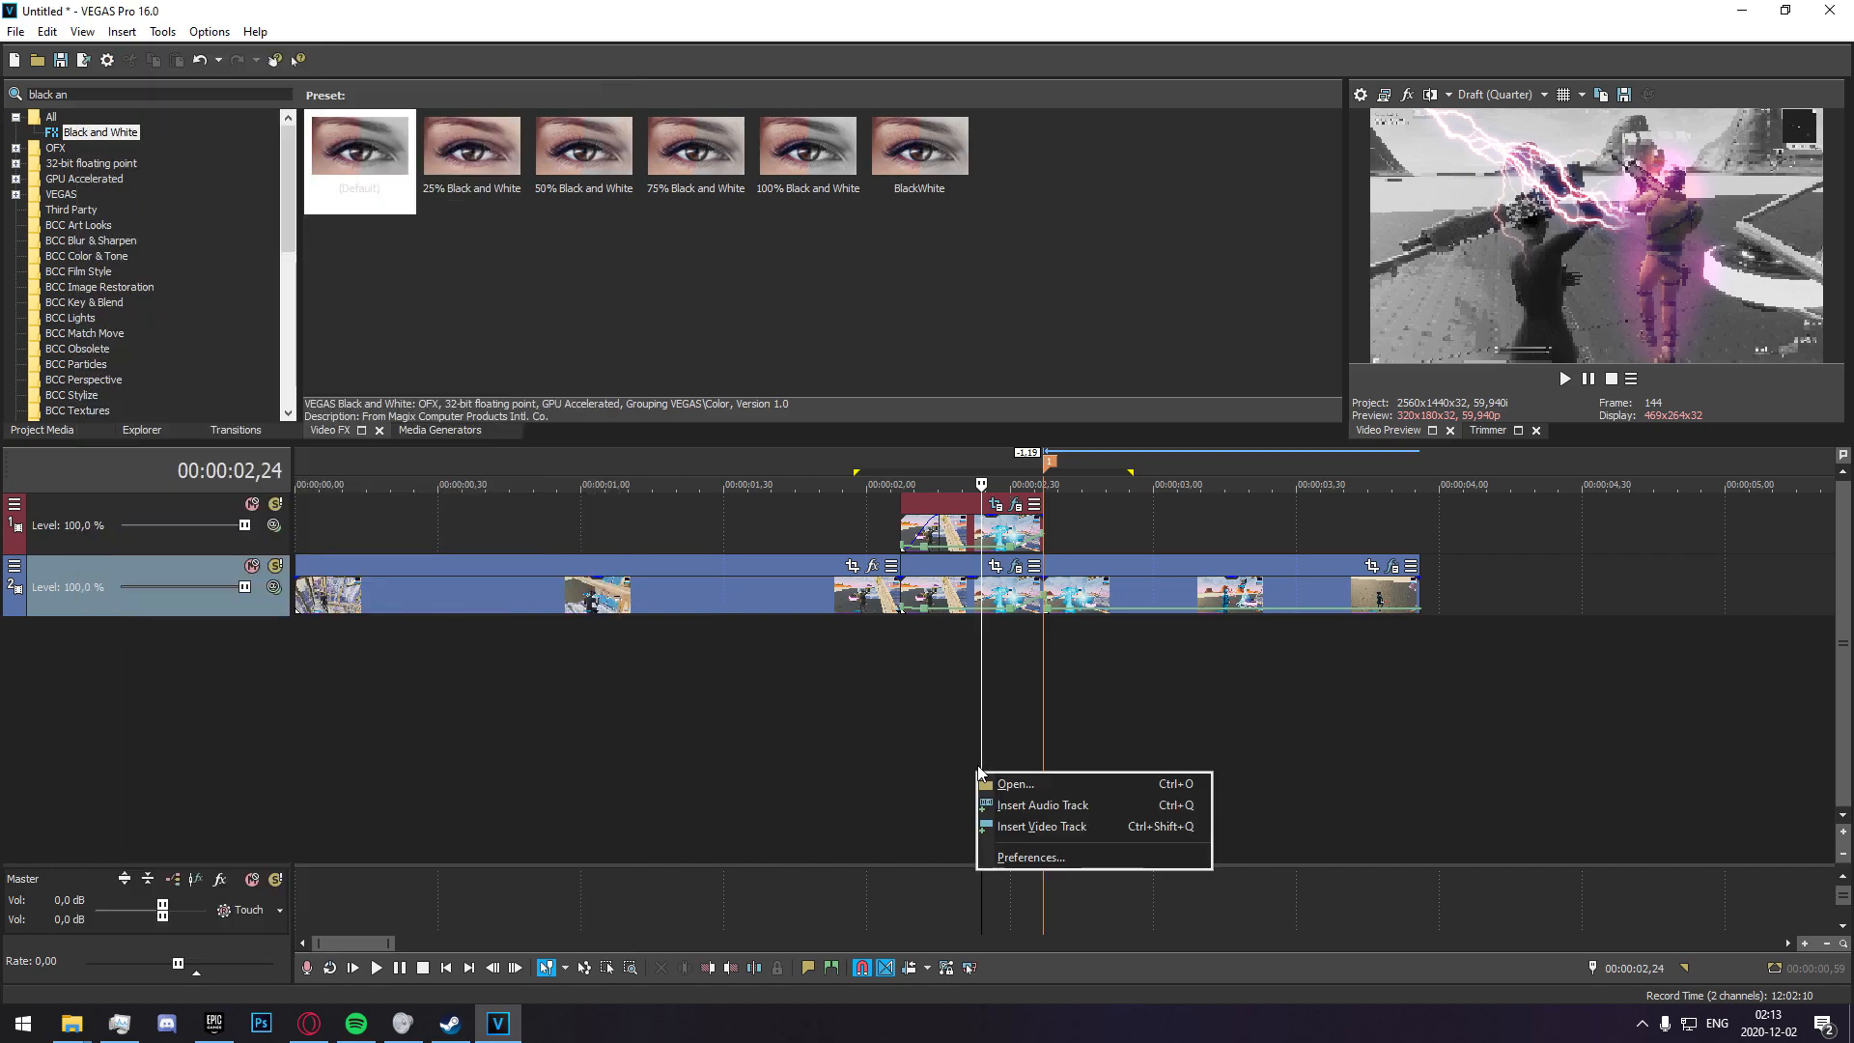
click(1048, 820)
right_click(964, 543)
click(1033, 950)
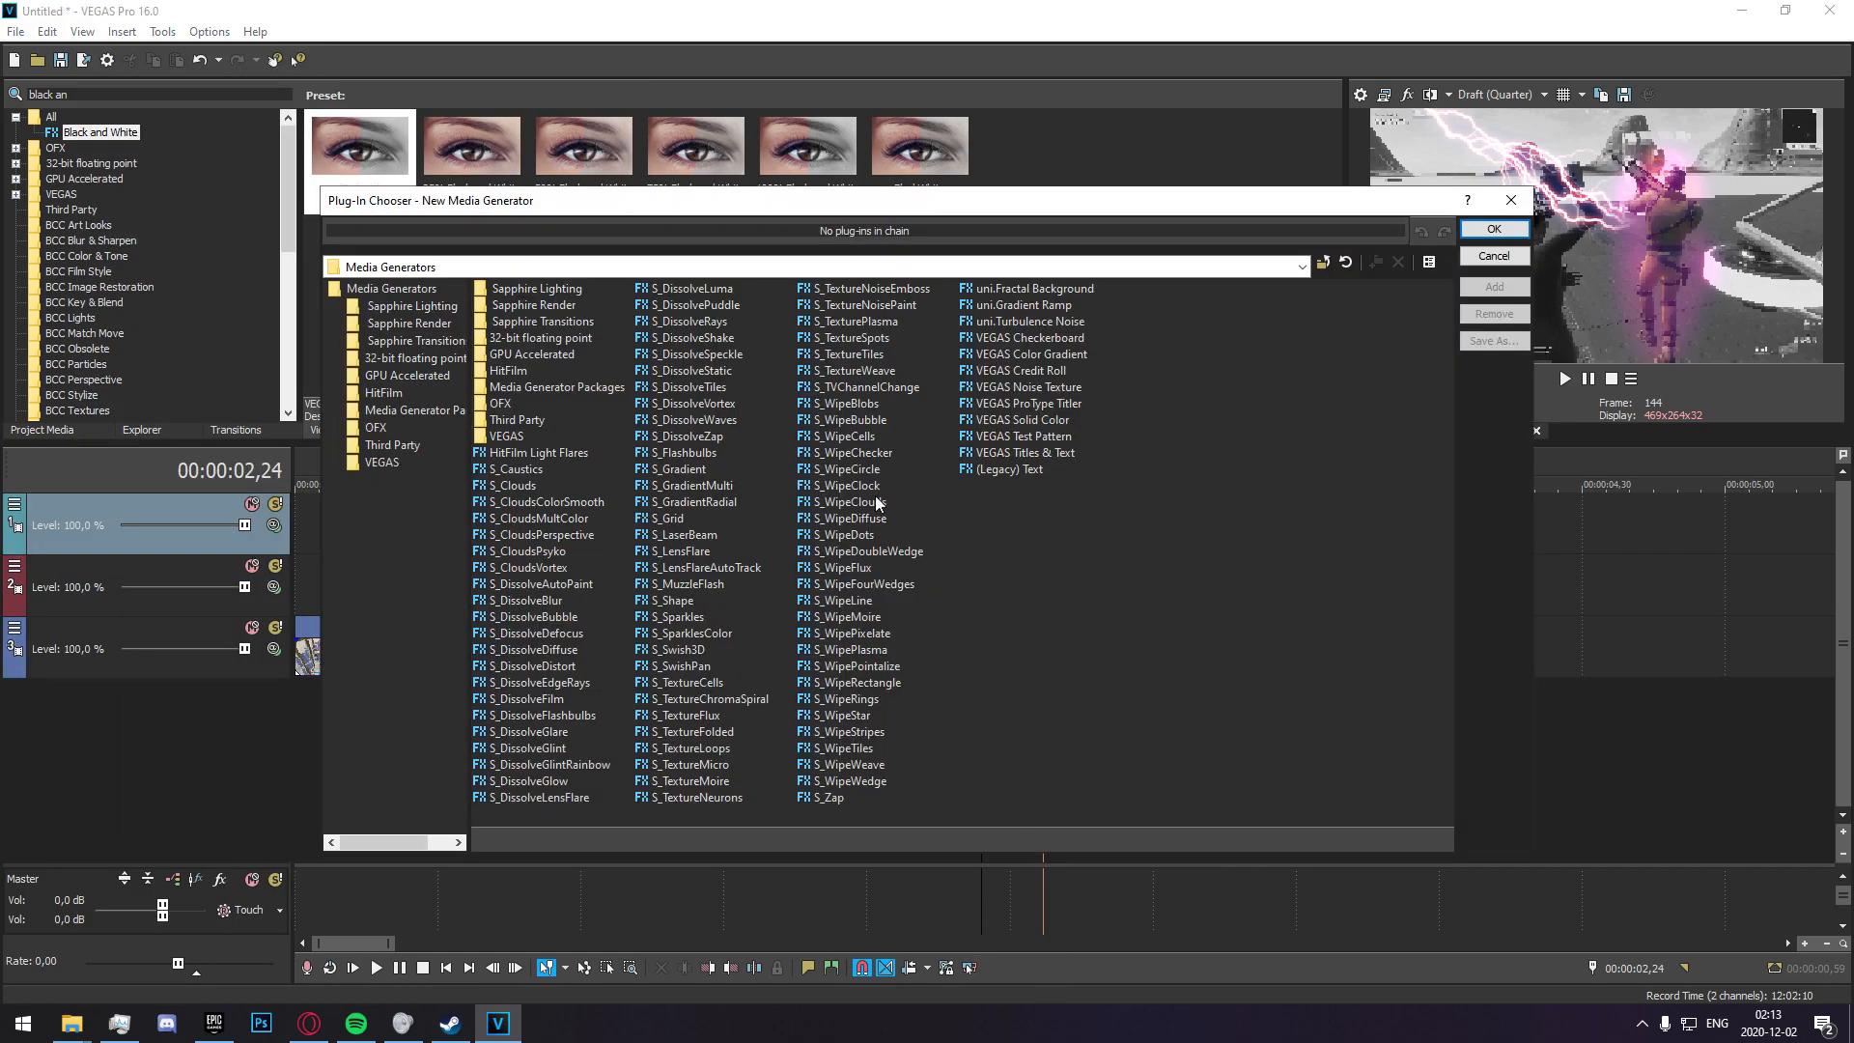
click(1021, 435)
click(1022, 419)
click(1494, 287)
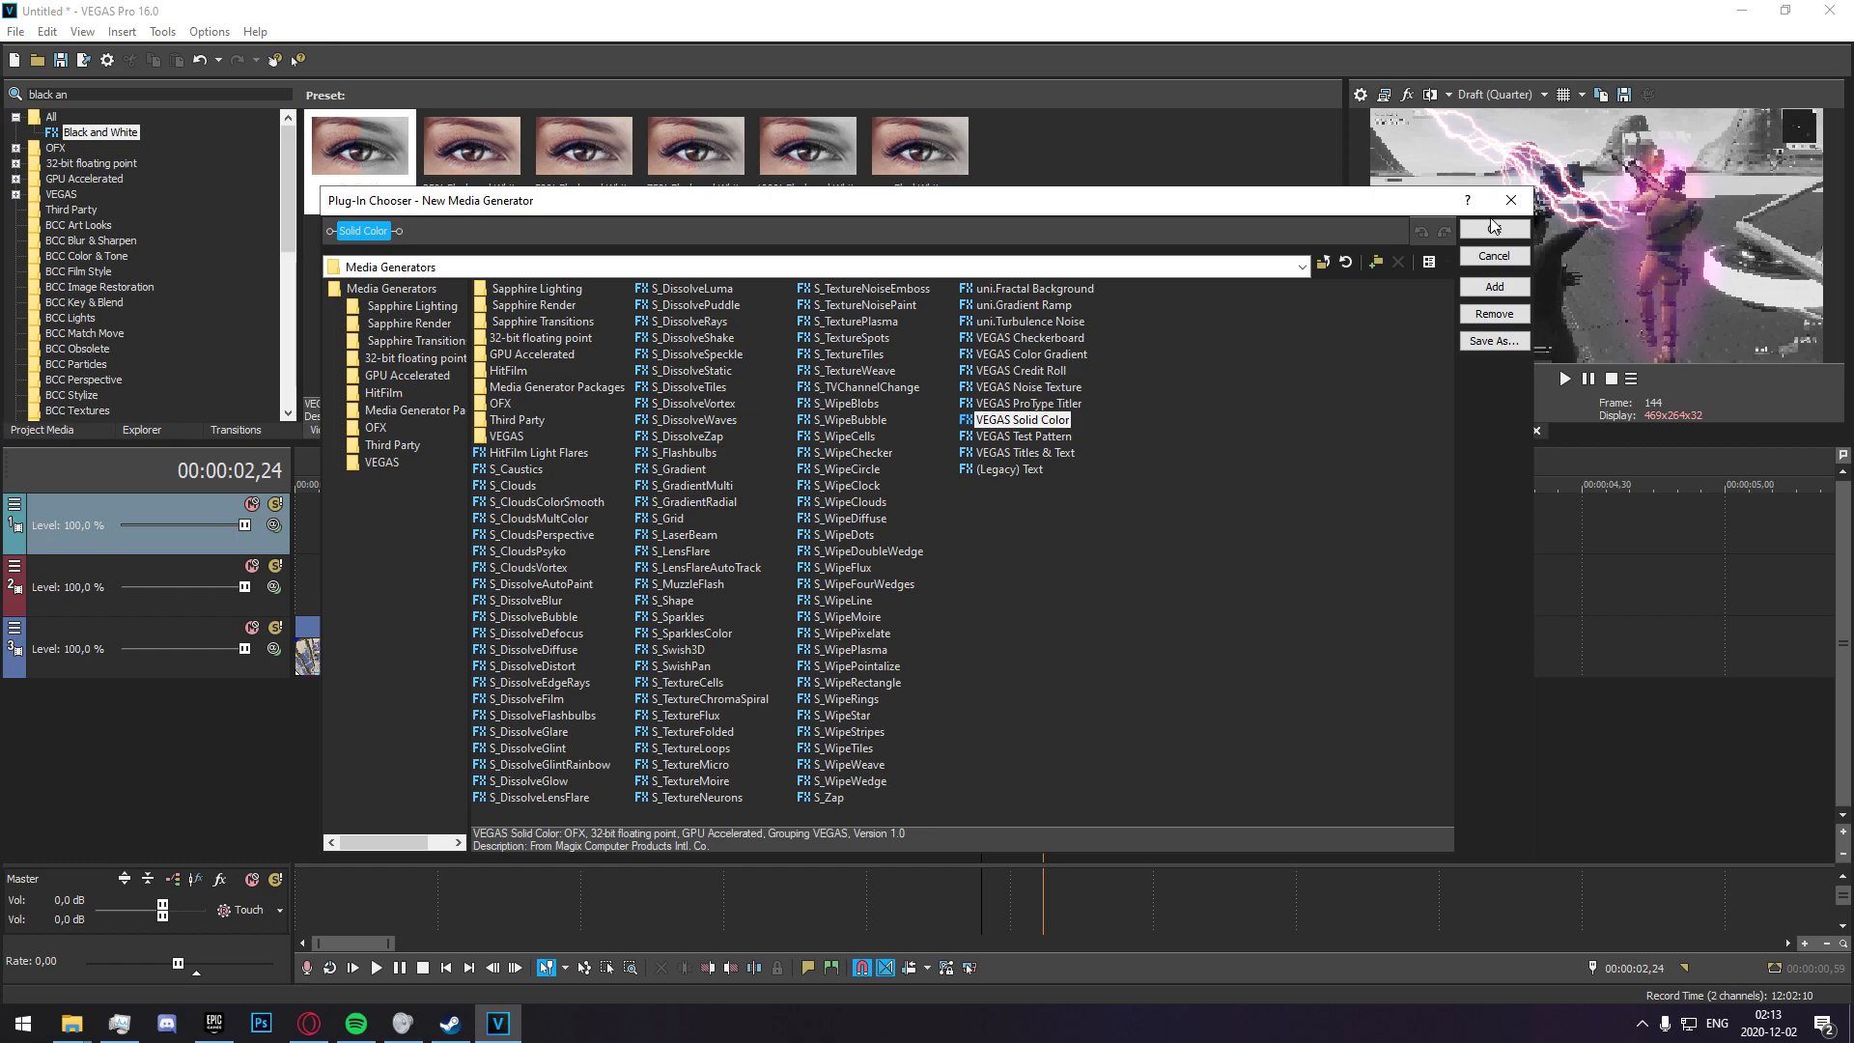
click(1493, 229)
Change the generated solid's color to black and close the media generator settings.
click(726, 406)
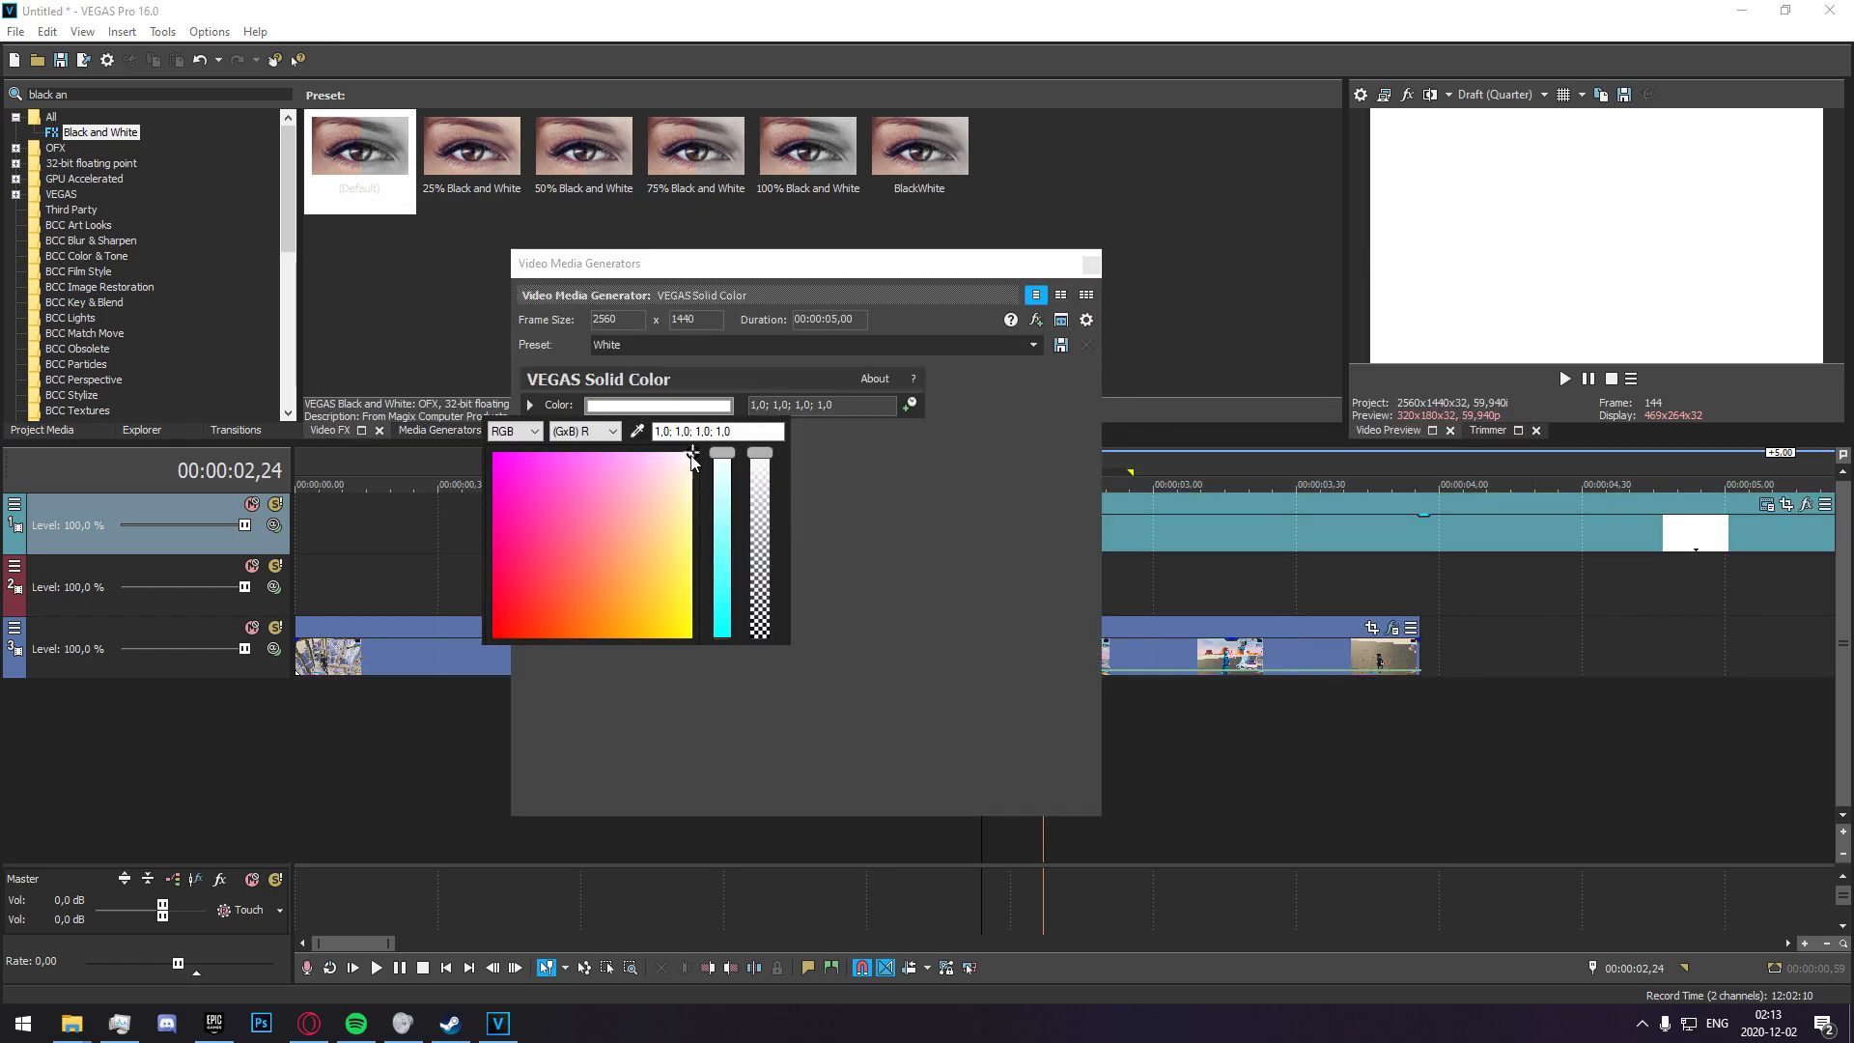
drag(640, 475, 402, 732)
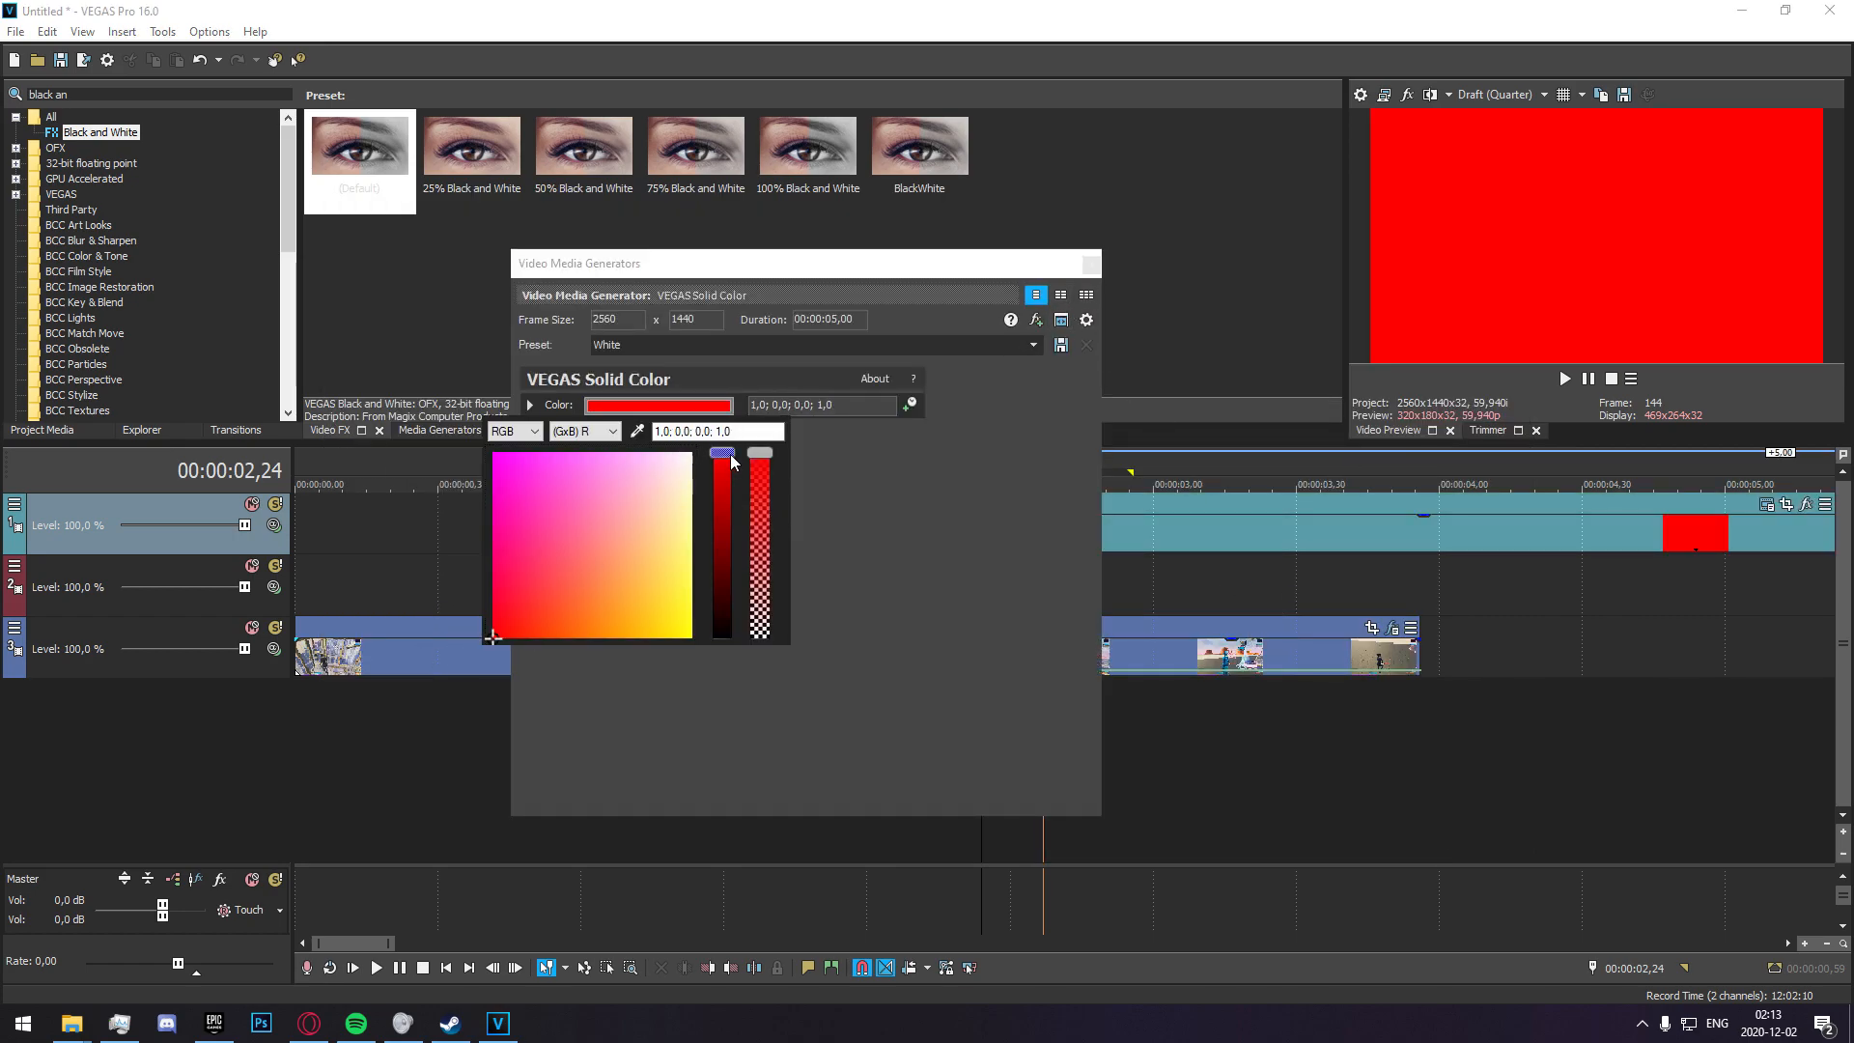
drag(730, 454, 724, 641)
click(1091, 264)
Trim the black solid to end at 00:00:02,37 and extend its start back to 00:00:02,07, matching the clips below.
click(1044, 534)
key(s)
click(1081, 539)
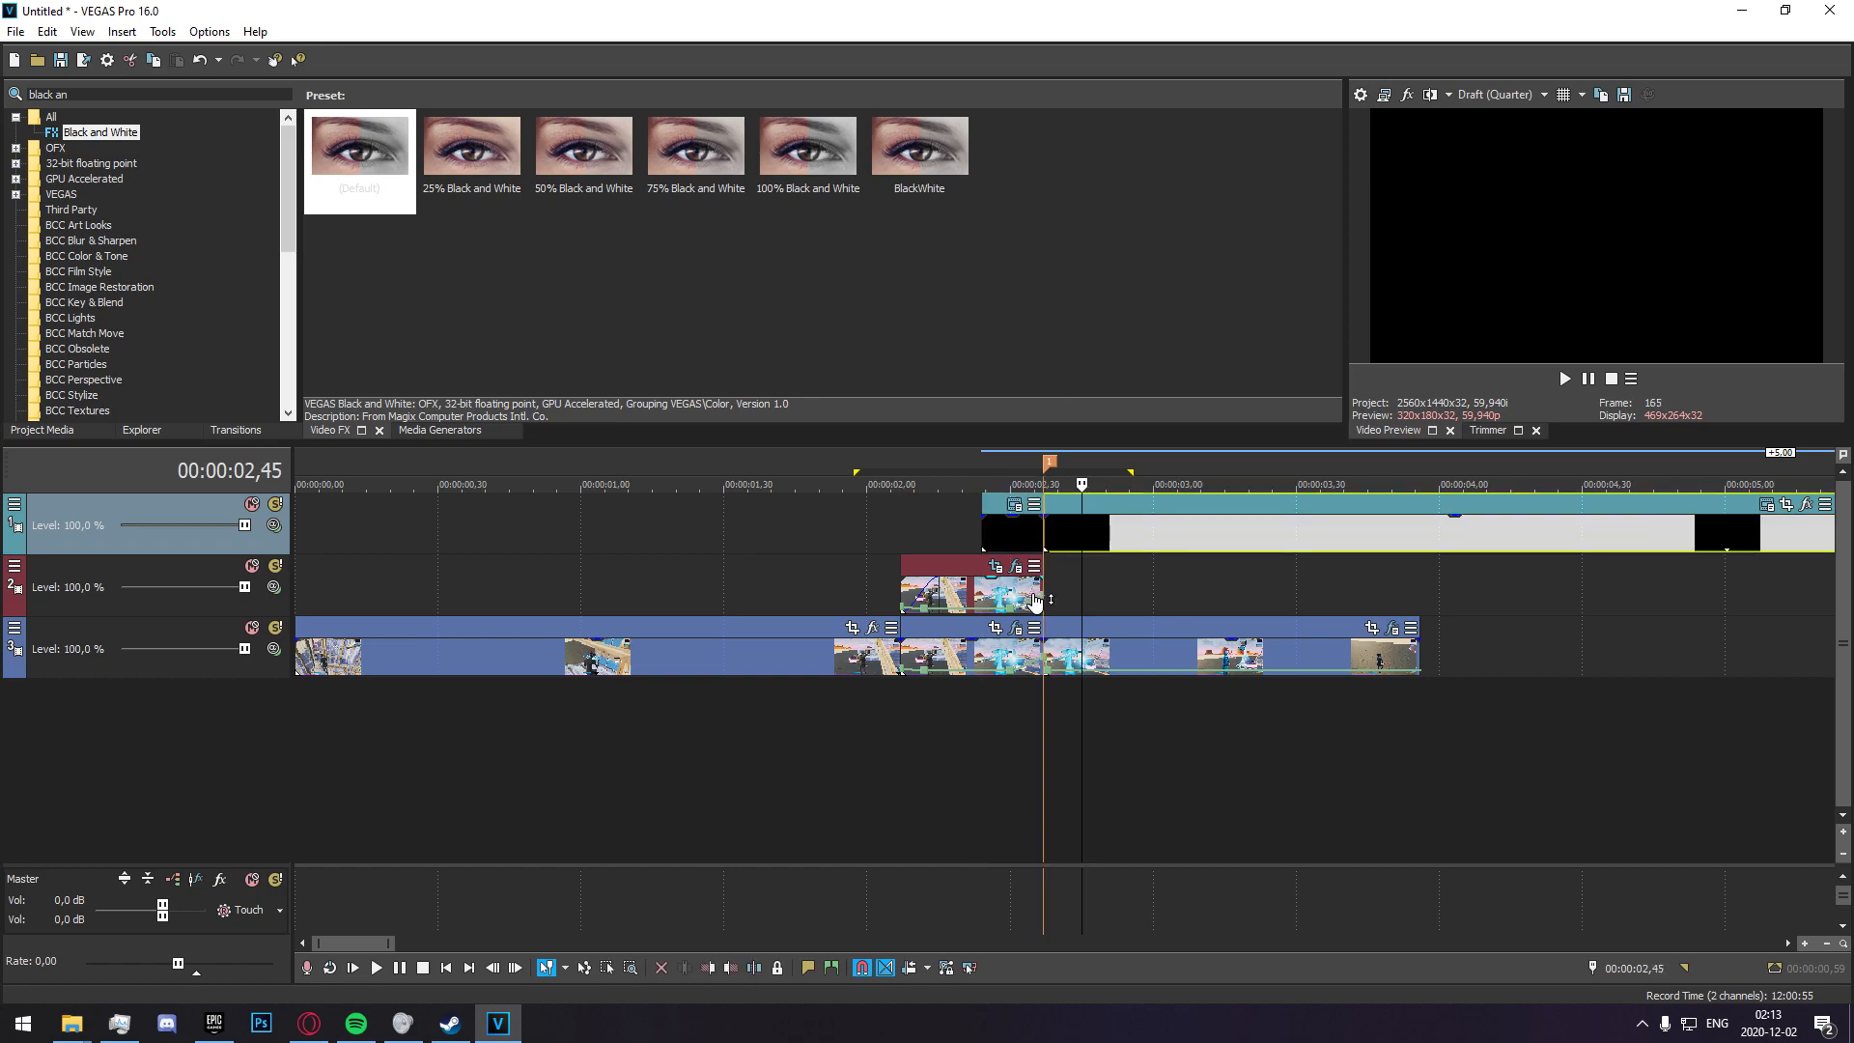
key(Delete)
drag(982, 530, 900, 538)
click(906, 542)
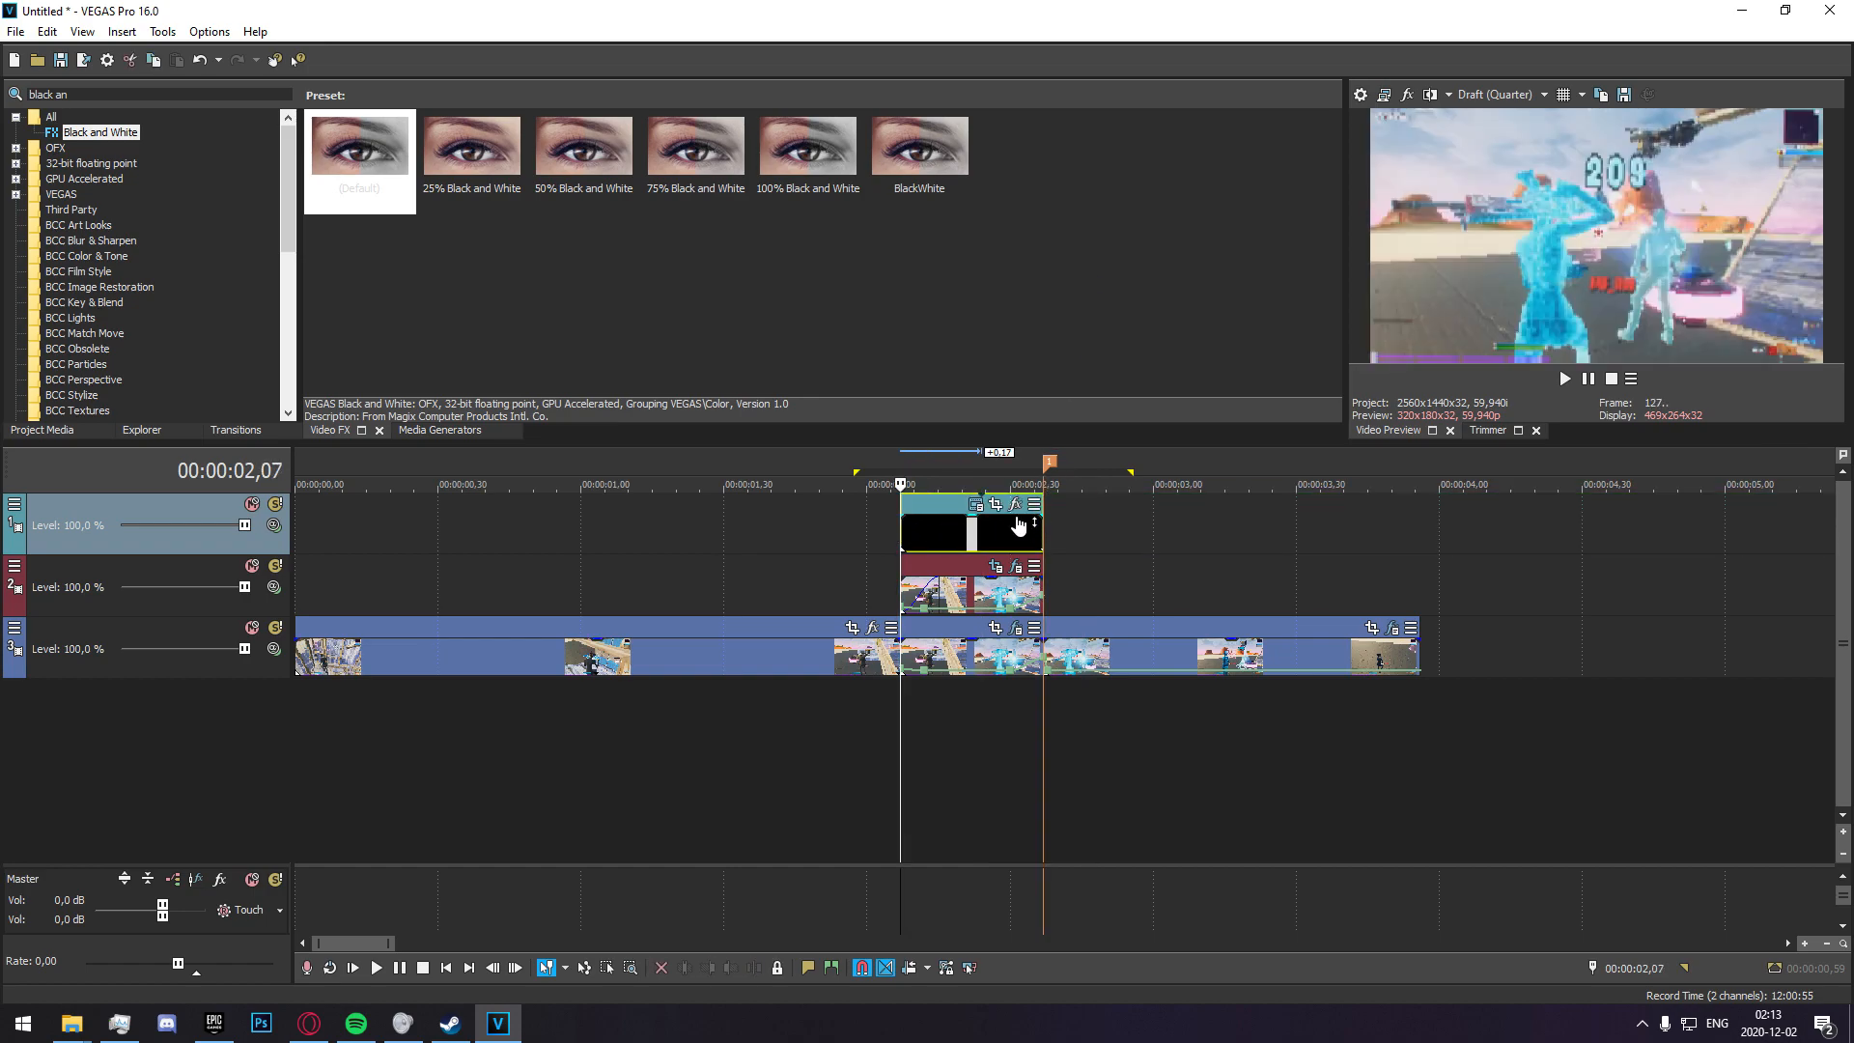
mouse_move(1045, 535)
mouse_down()
mouse_move(929, 536)
mouse_move(957, 538)
mouse_up()
drag(964, 539, 901, 542)
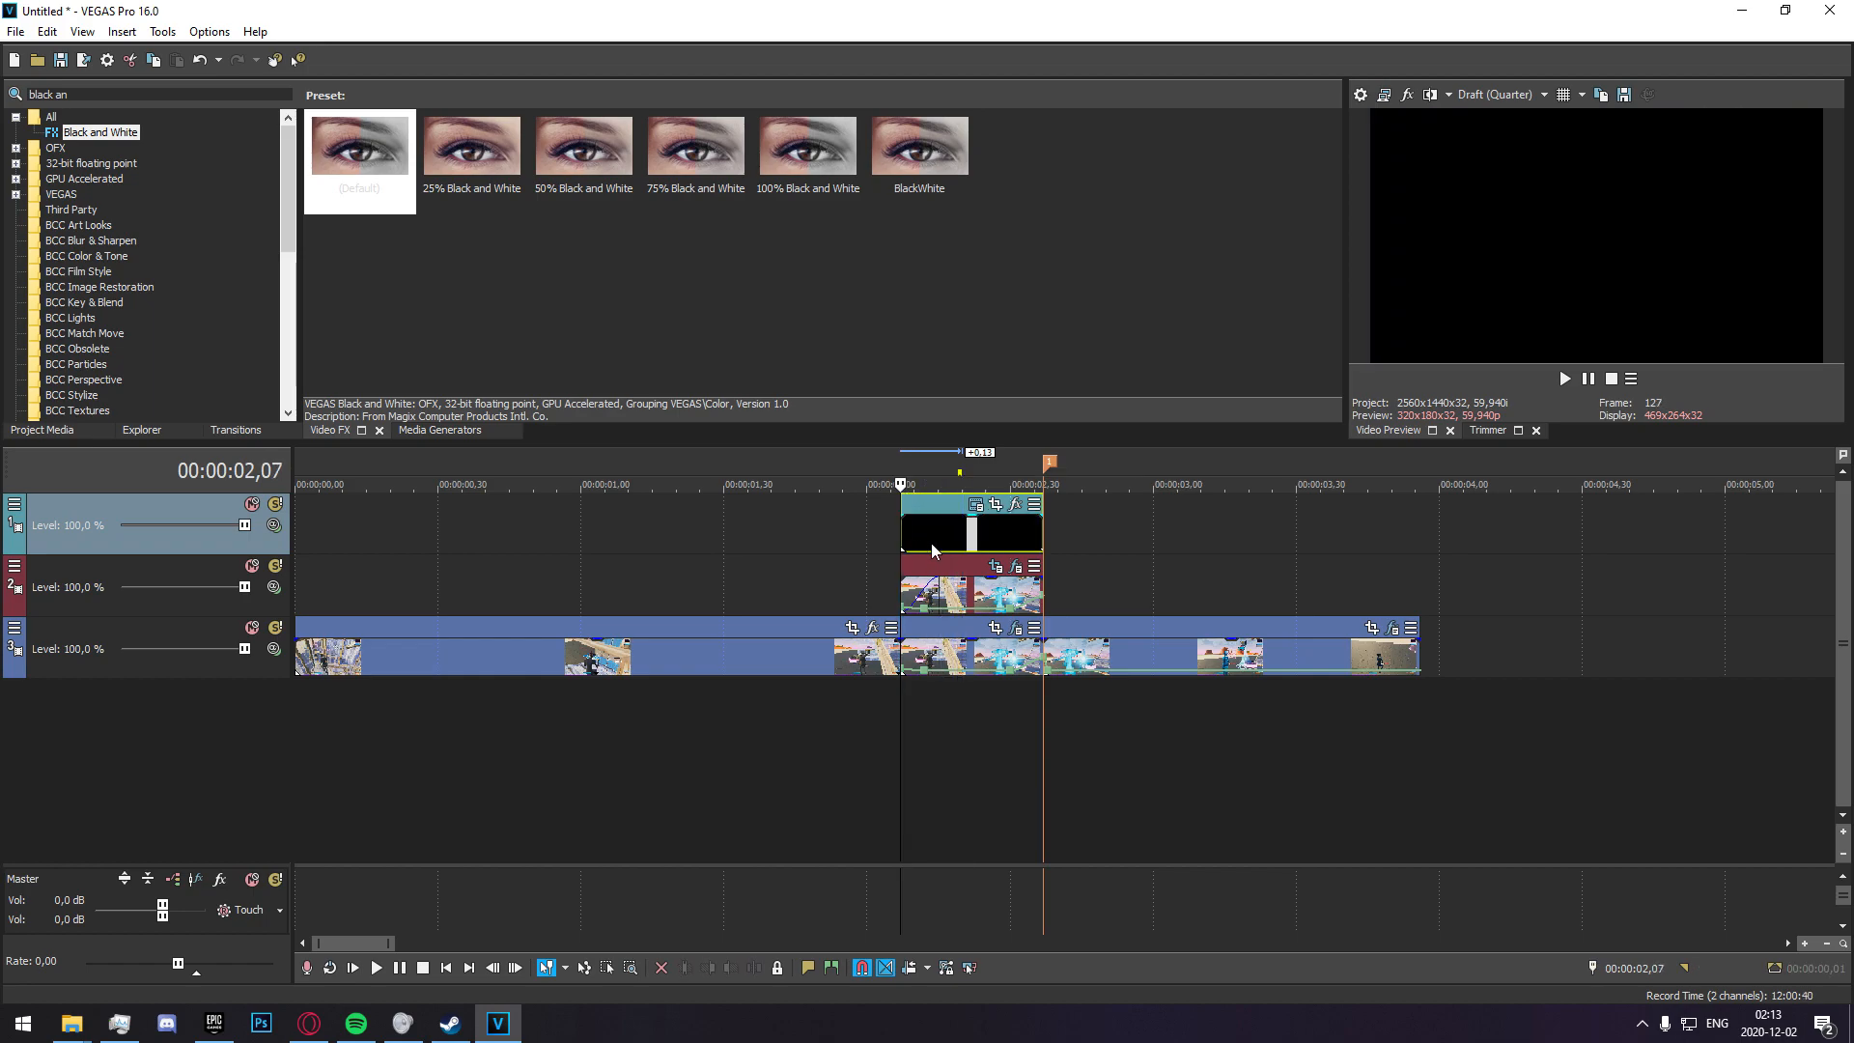
Enable masking on the black solid and place rectangle masks just above the frame at Y -548,6 and just below it at Y 2 003,8.
click(995, 504)
click(101, 901)
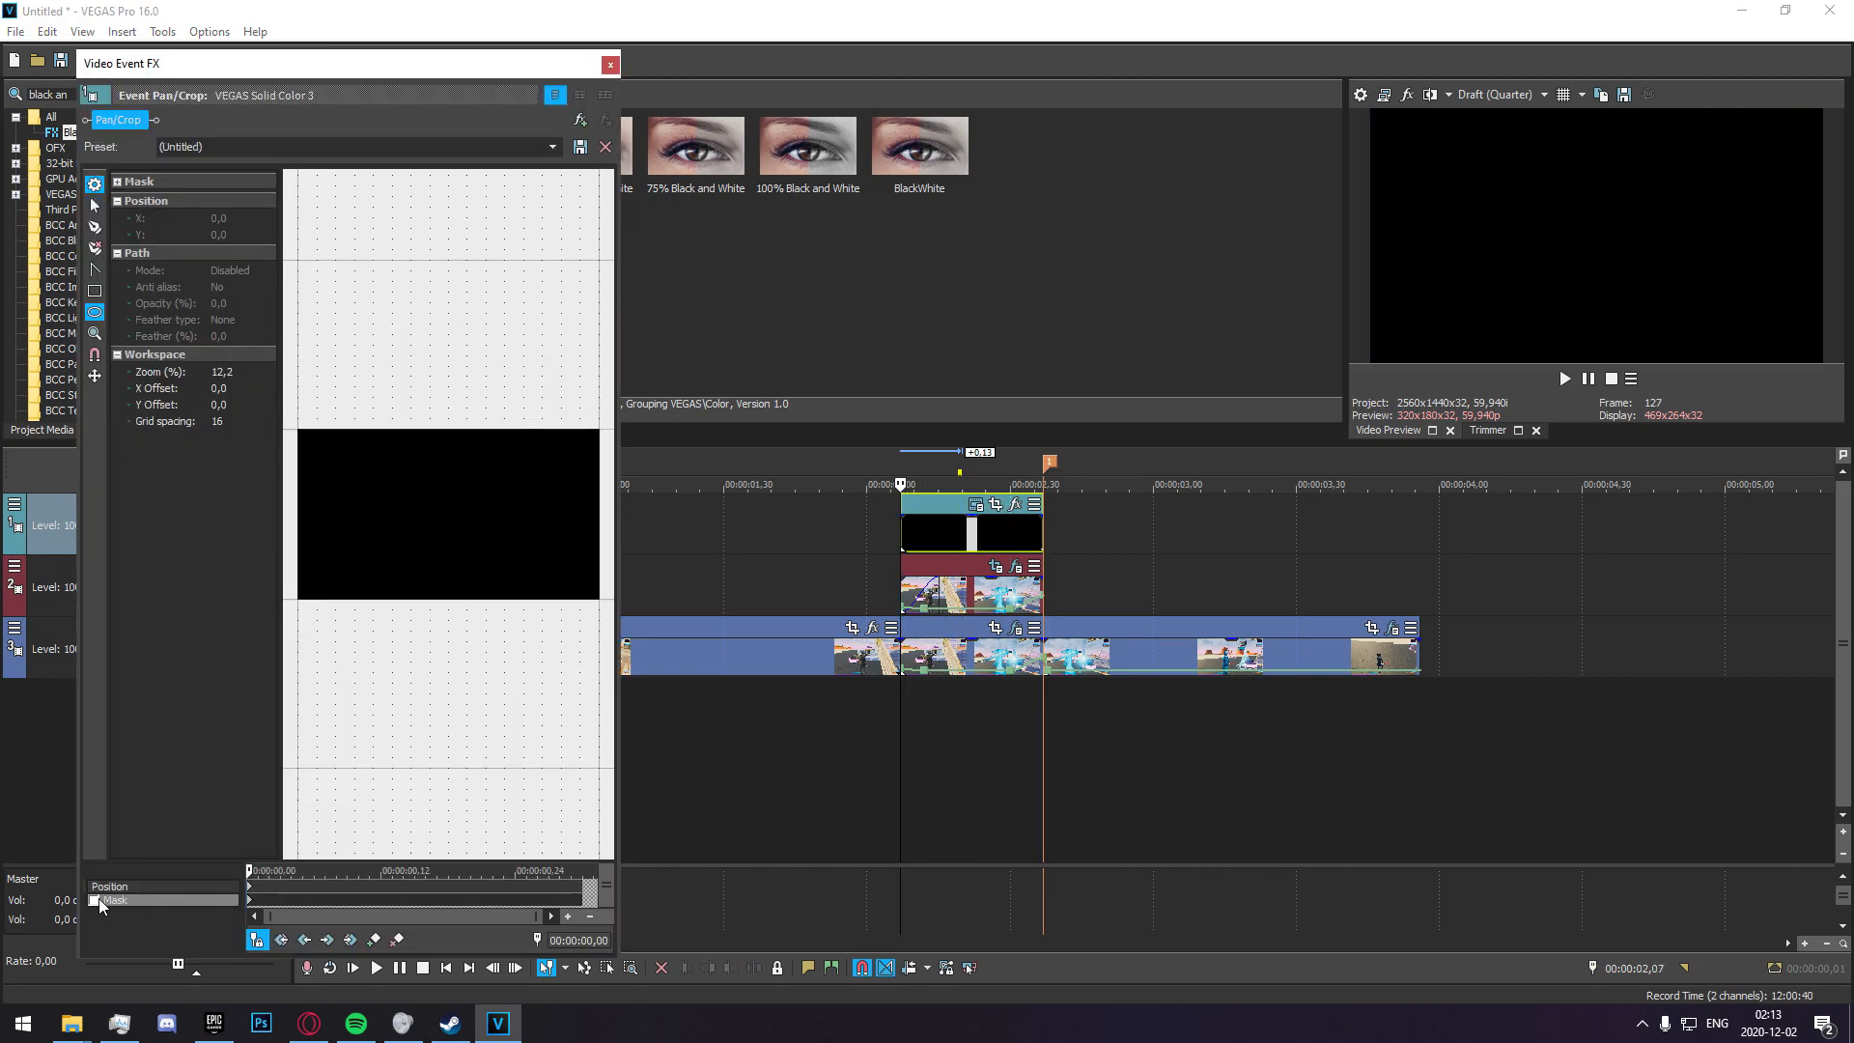
scroll(398, 547, down, 3)
click(95, 291)
drag(341, 530, 490, 445)
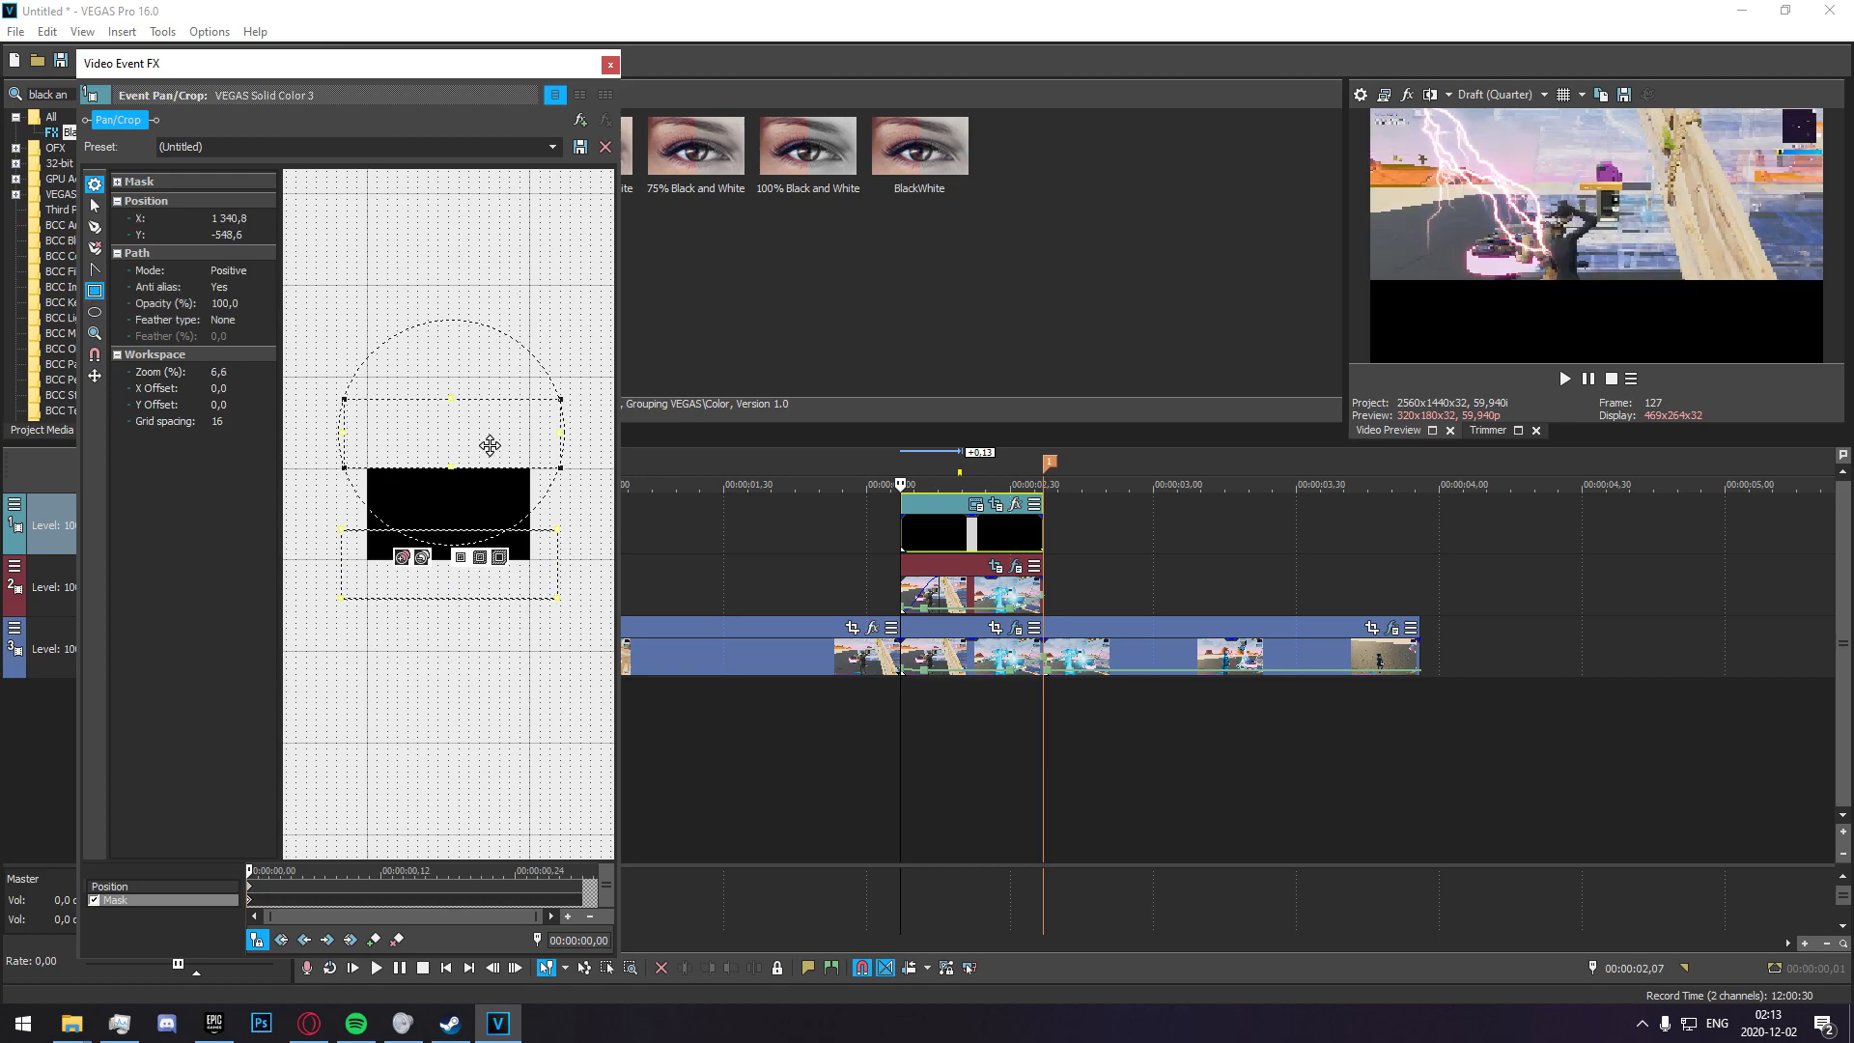
drag(480, 564, 481, 595)
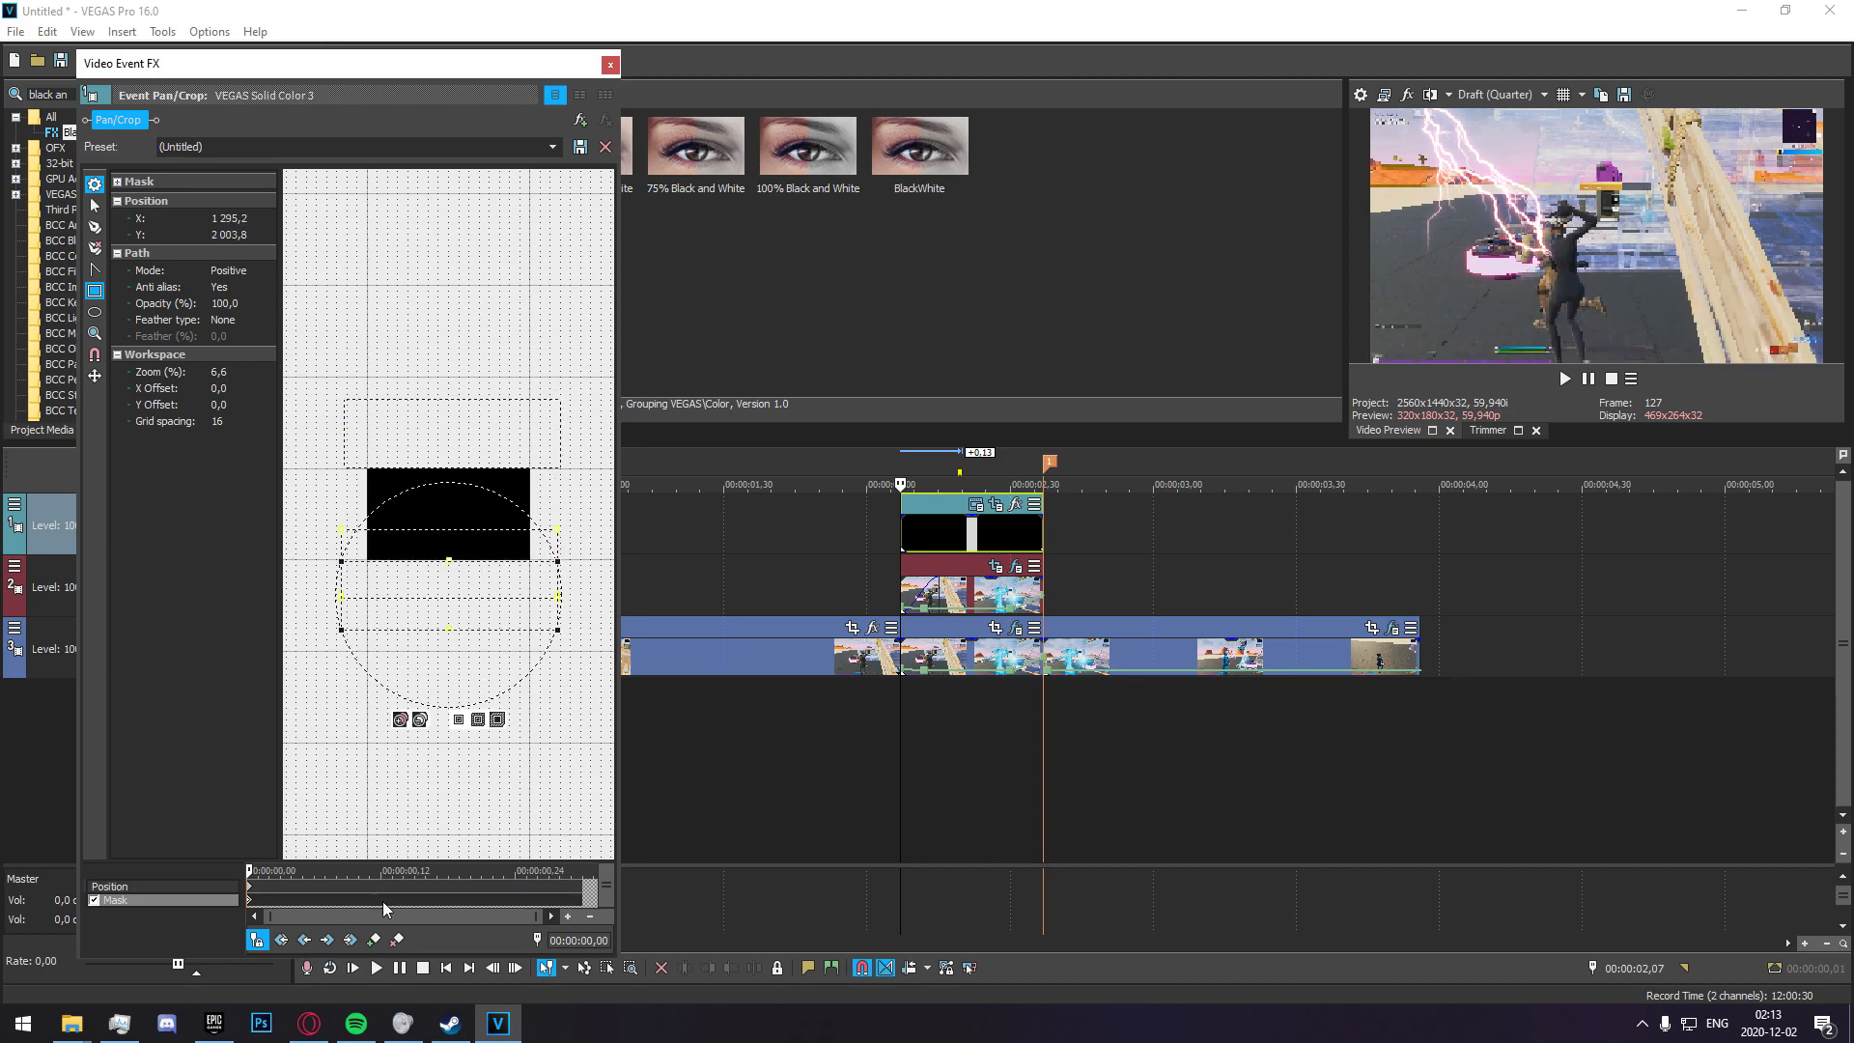
At 00:00:02,15, move the upper mask to Y -440,7 and the lower mask to Y 1 885,1 to form cinematic bars.
scroll(933, 624, up, 5)
click(1207, 542)
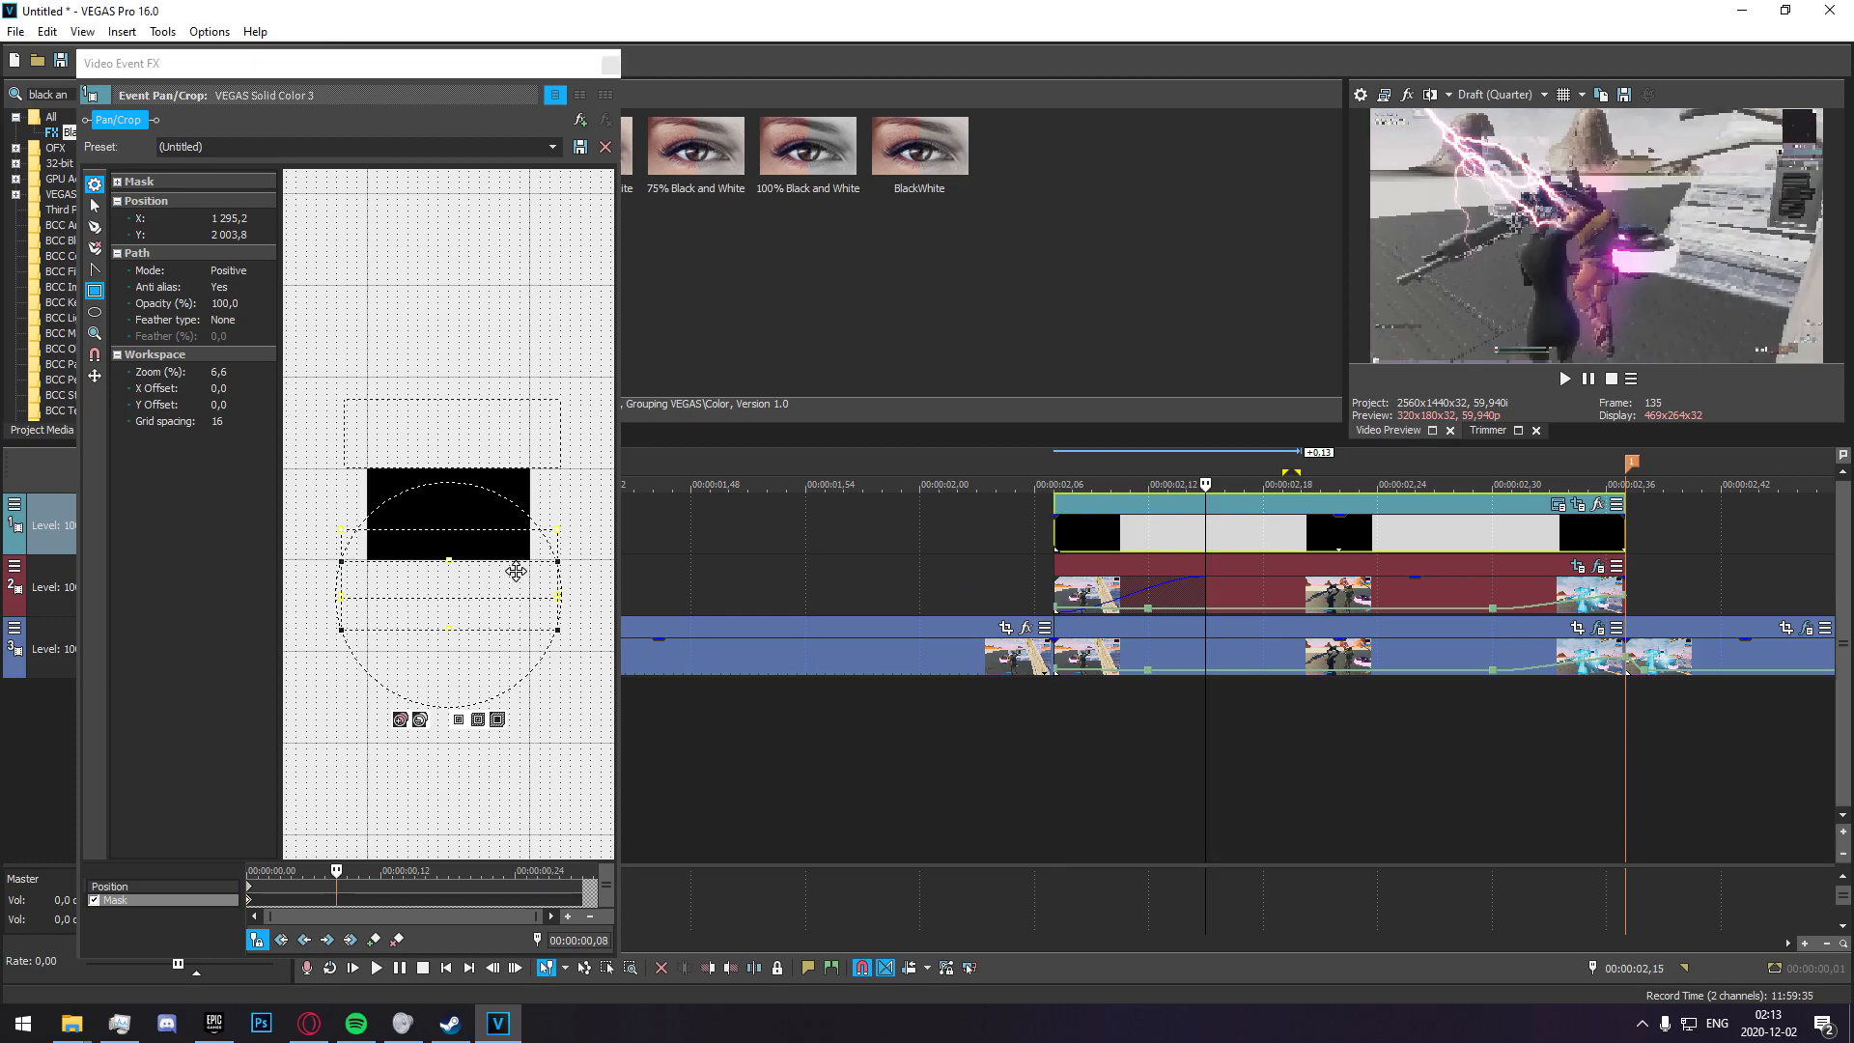
scroll(526, 363, up, 2)
drag(526, 363, 519, 386)
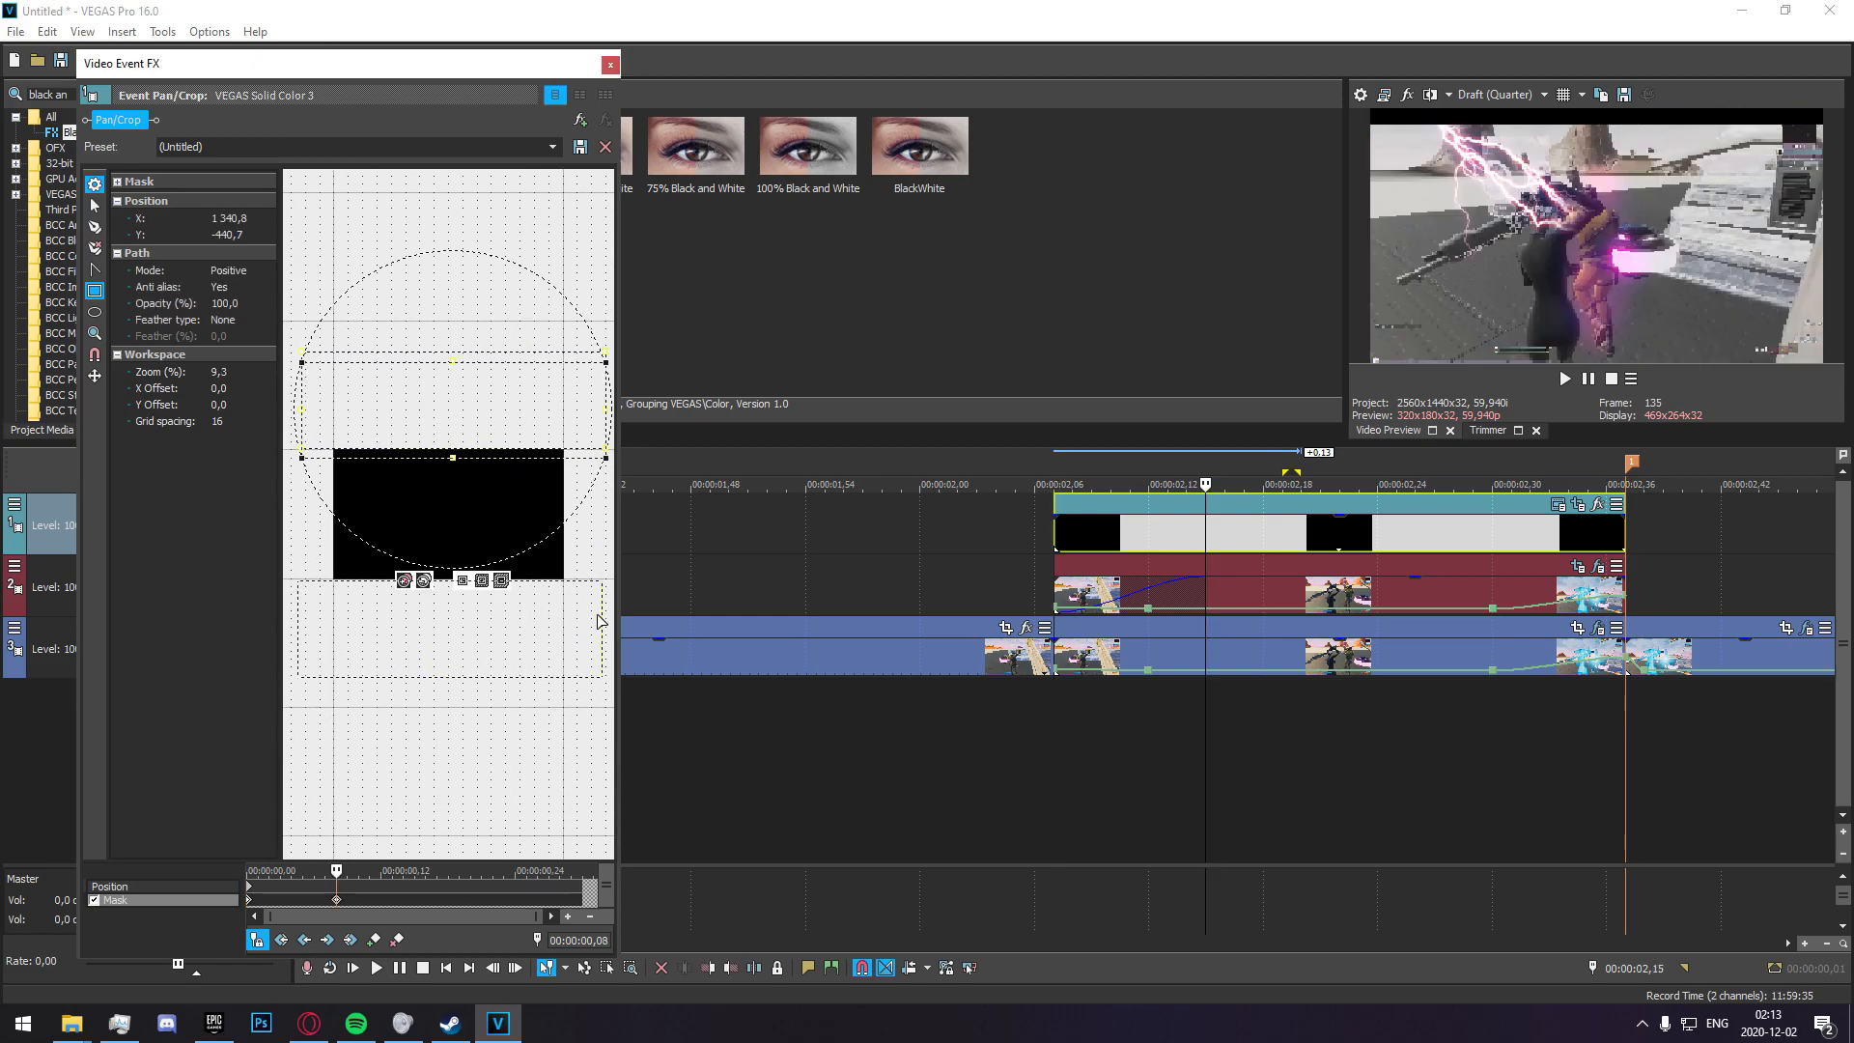
click(579, 591)
drag(575, 600, 575, 593)
Step through the frames up to 00:00:02,33 to check the black bars sliding in over the clip.
click(1054, 704)
click(1082, 717)
key(Right)
key(Right)
key(Right)
key(Right)
key(Right)
key(Right)
key(Right)
key(Right)
key(Right)
key(Right)
key(Right)
key(Right)
key(Right)
key(Right)
key(Right)
key(Right)
key(Right)
key(Right)
key(Right)
key(Right)
key(Right)
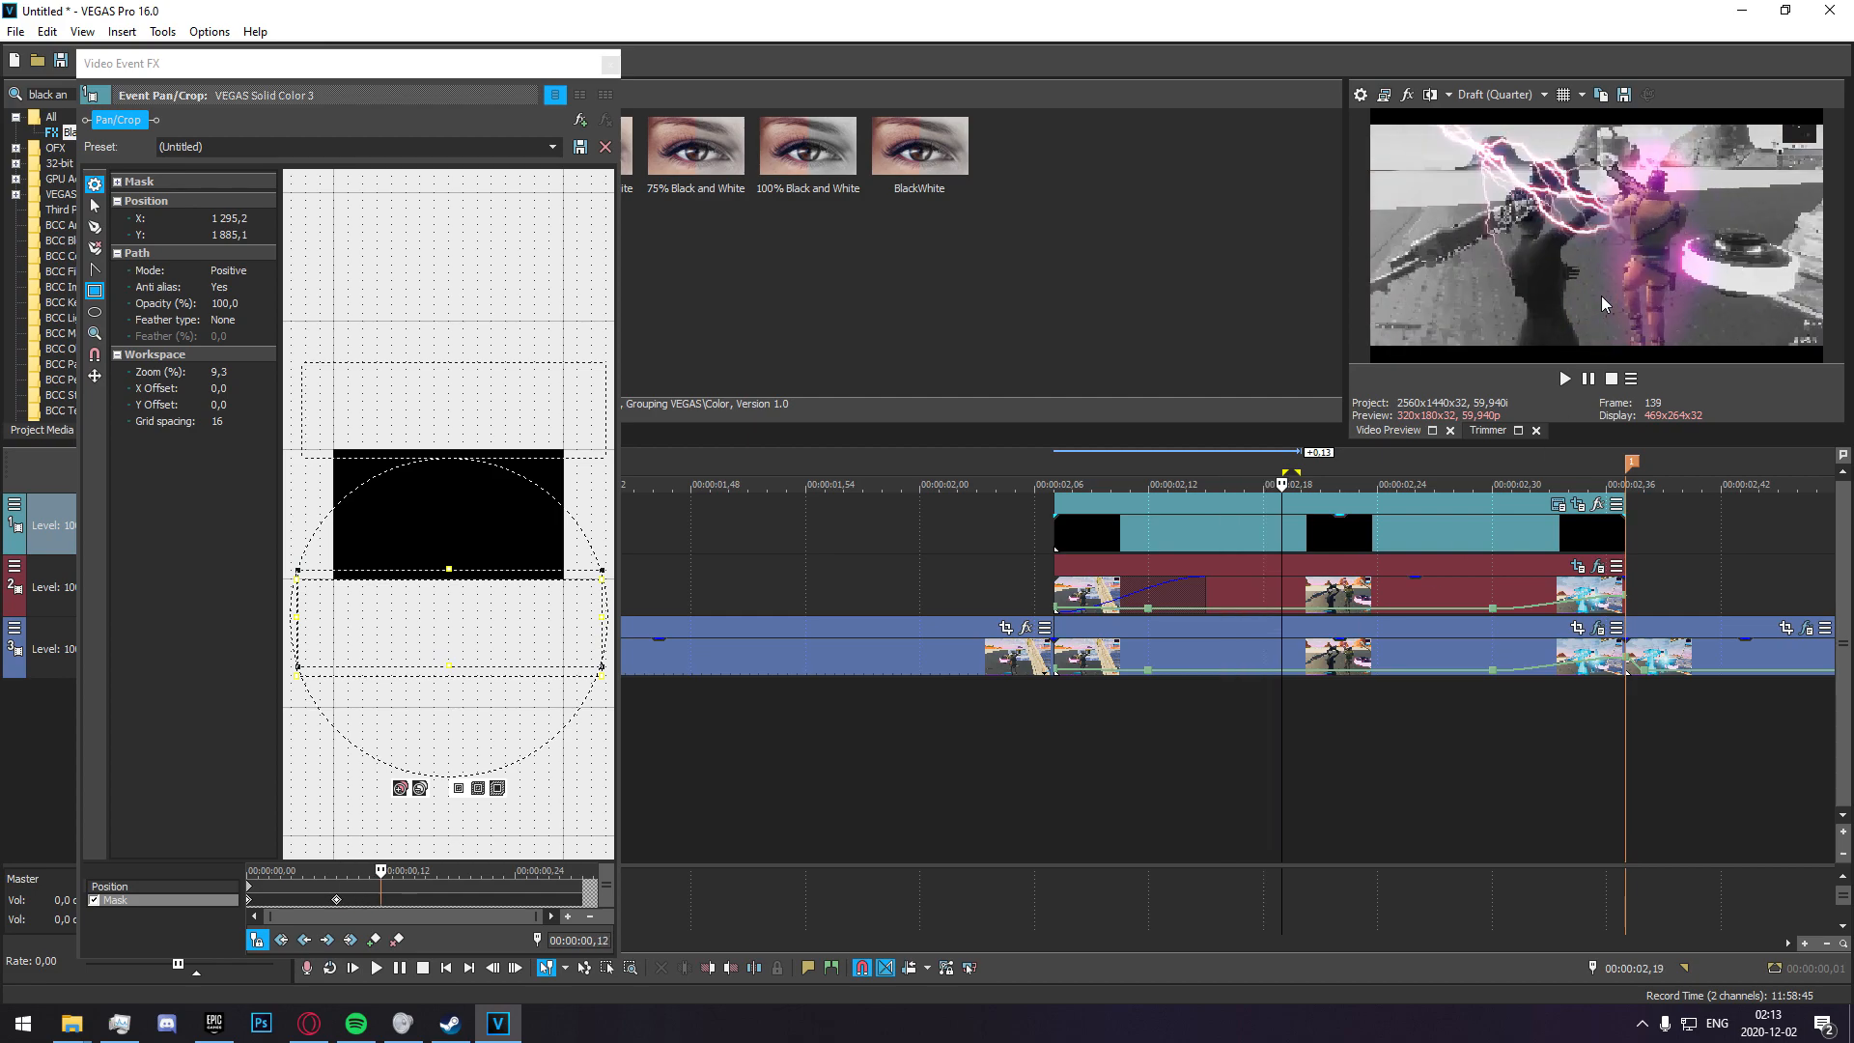
key(Right)
key(Right)
key(Right)
key(Right)
key(Right)
key(Right)
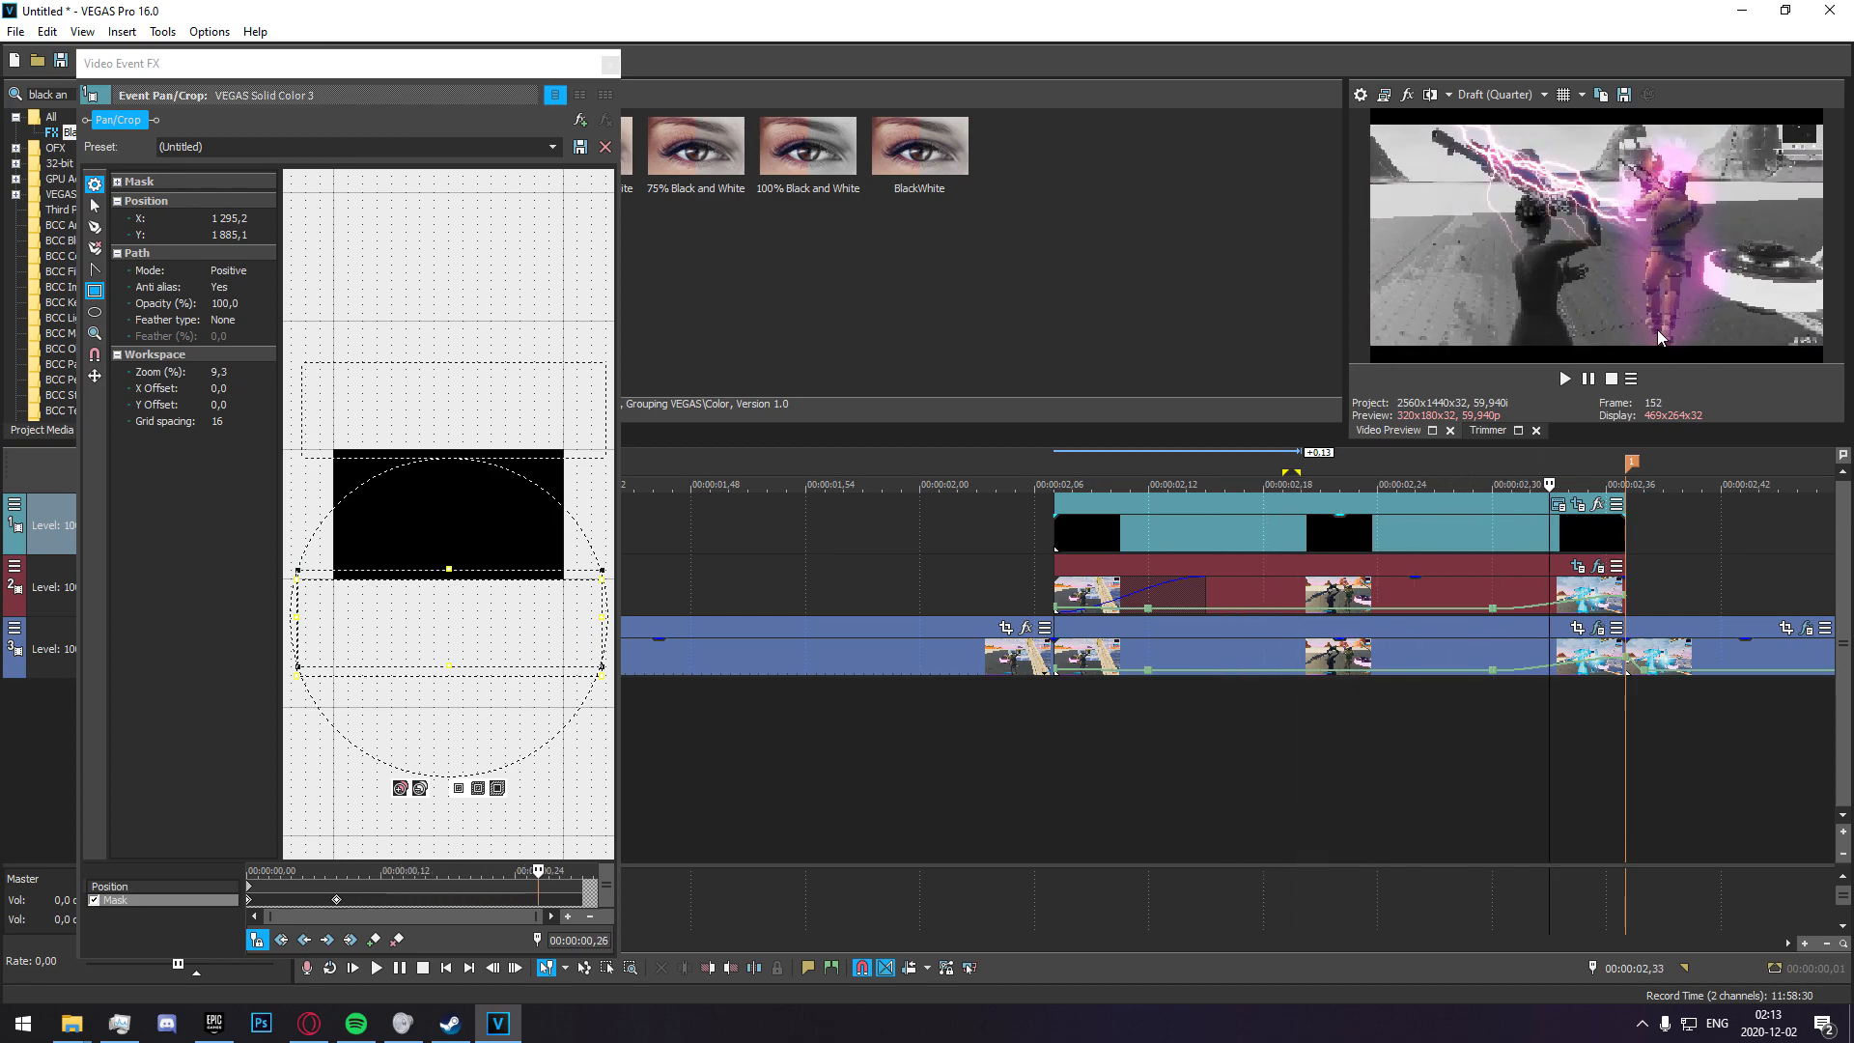
Add a mask keyframe on the black solid at 00:00:02,34 to hold the cinematic bars in place.
key(Left)
key(Left)
click(1619, 538)
key(Left)
key(Left)
key(Left)
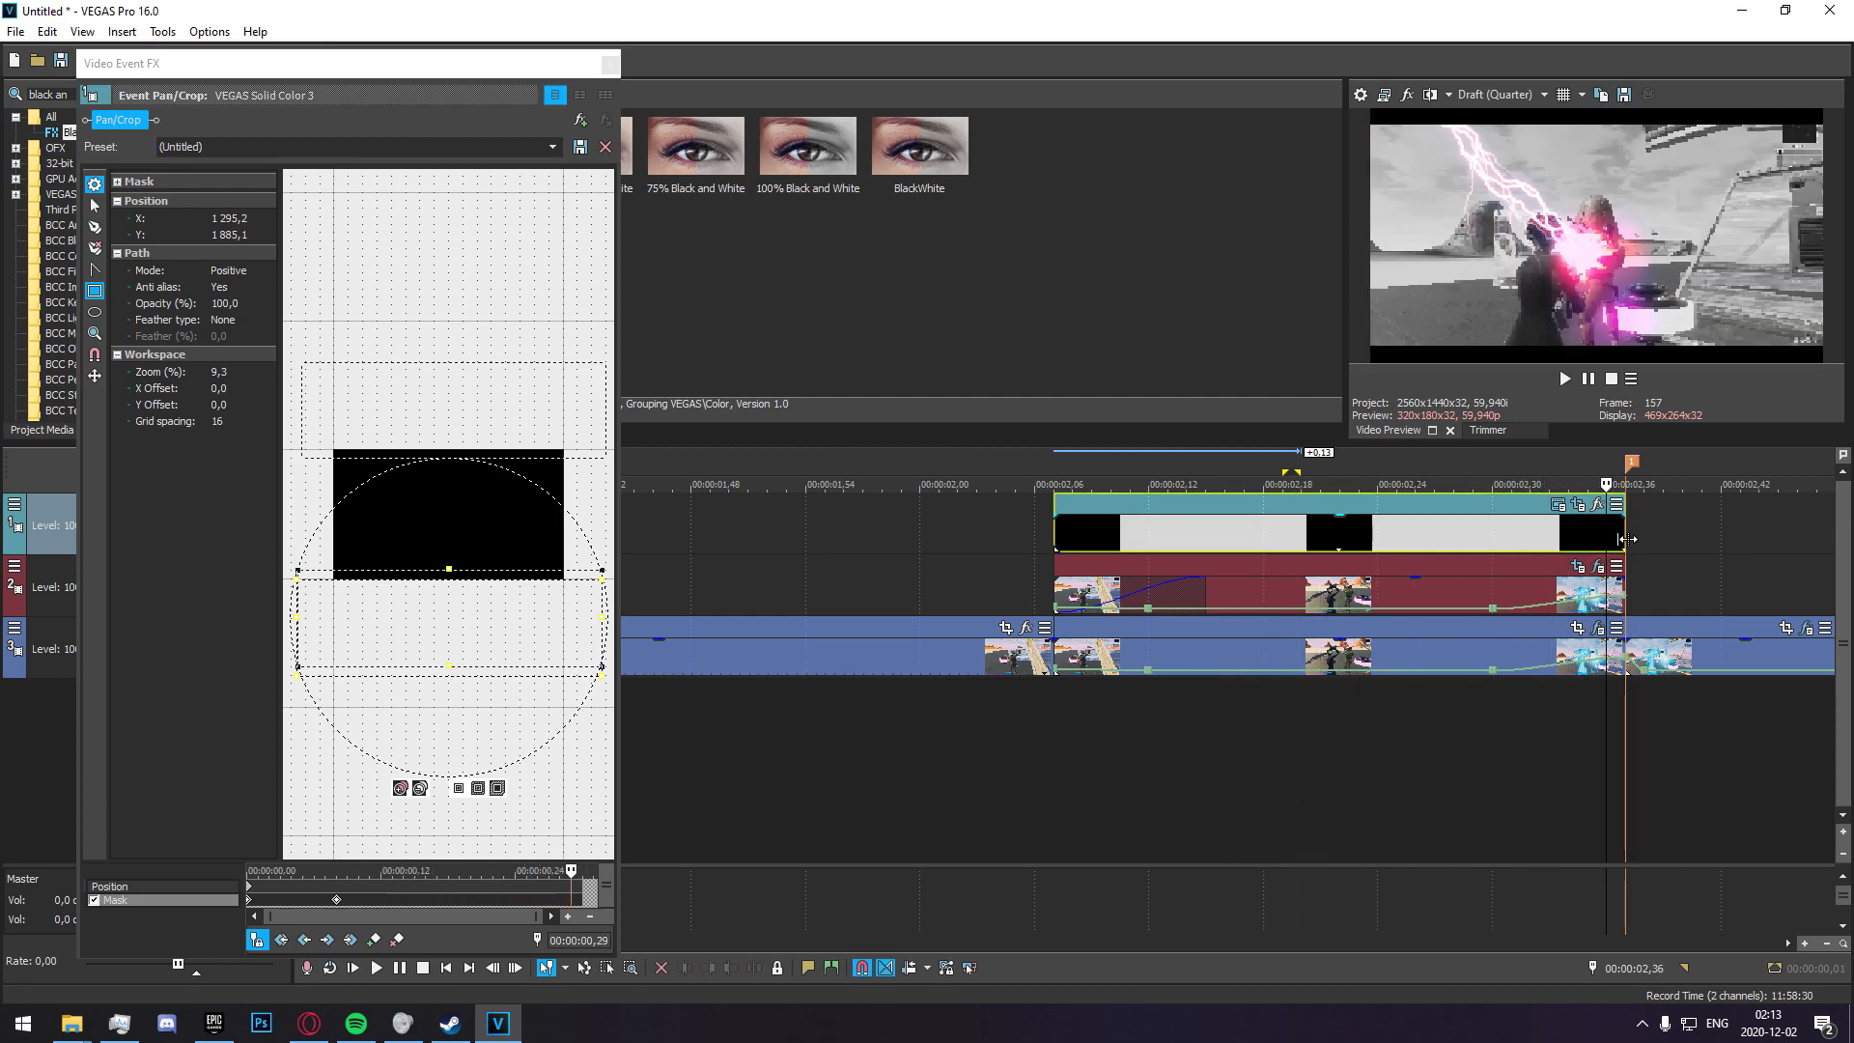
click(377, 946)
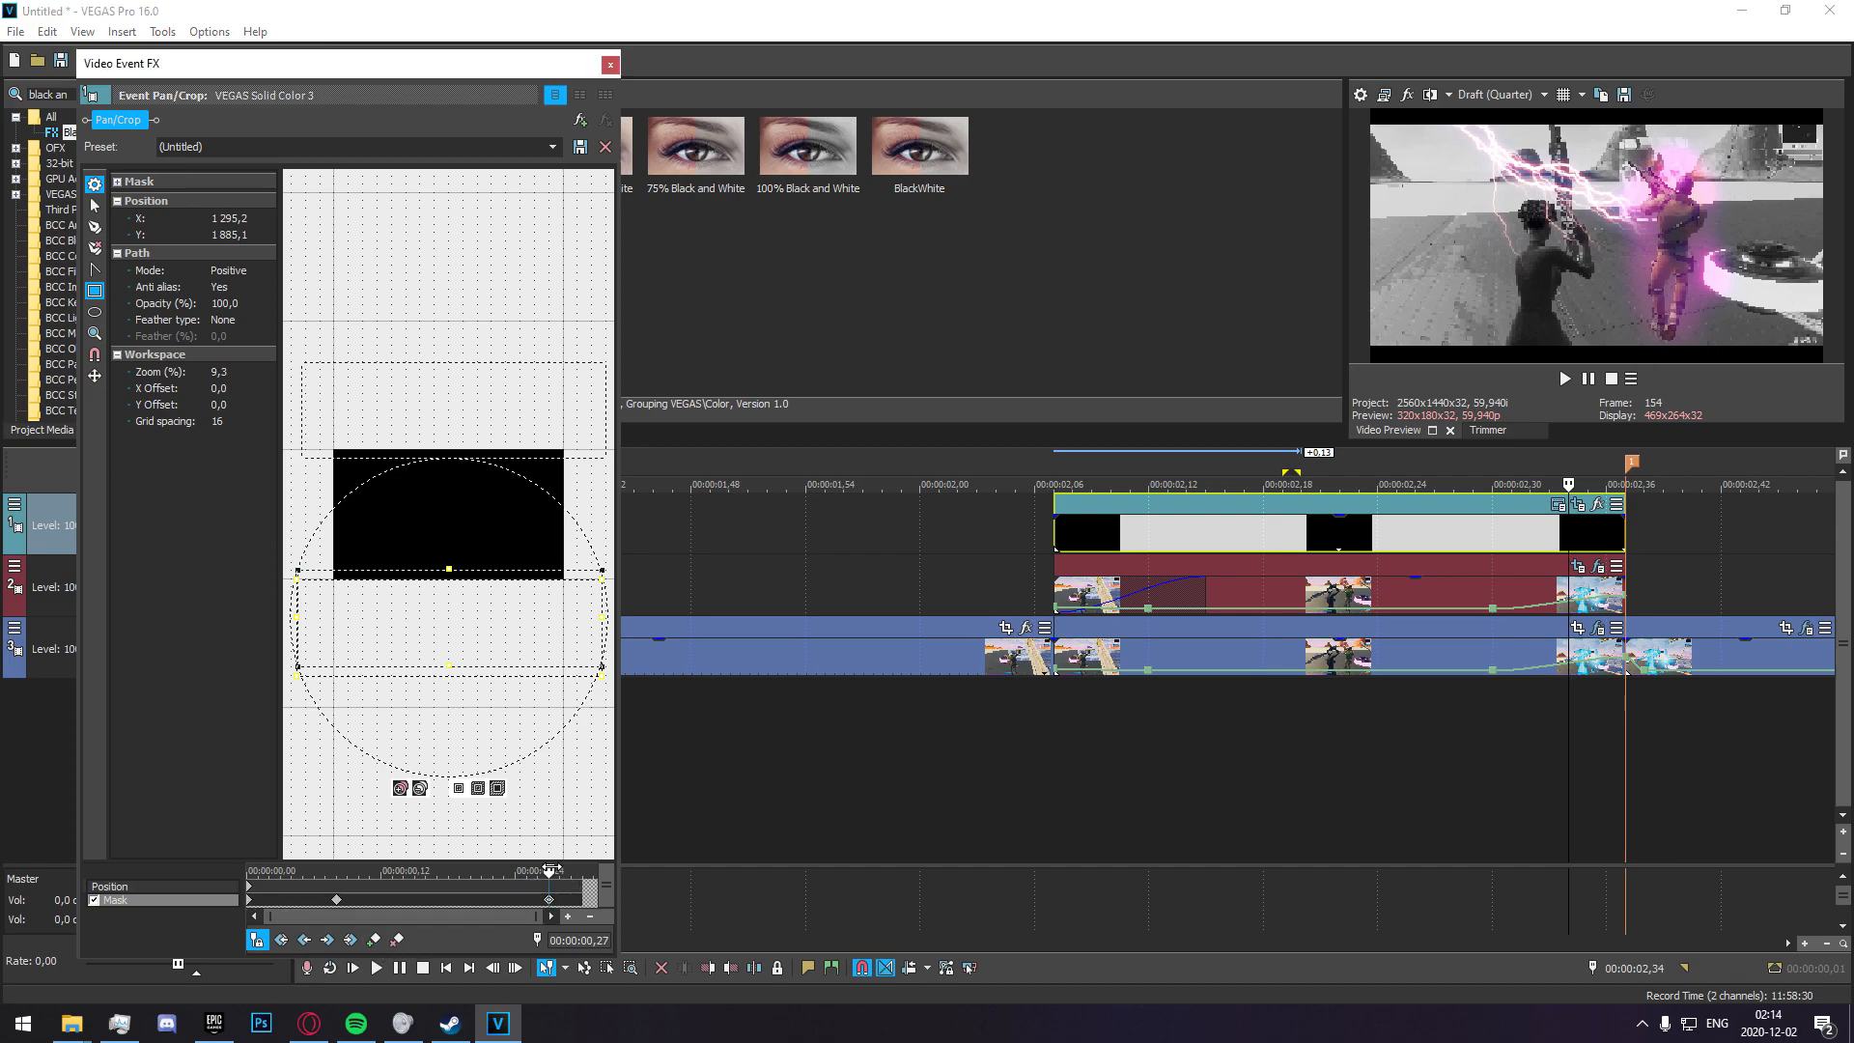
At 00:00:02,37, move the upper mask to Y -559,4 and the lower mask just below the frame, and close the mask settings.
drag(549, 870, 701, 800)
drag(480, 605, 482, 364)
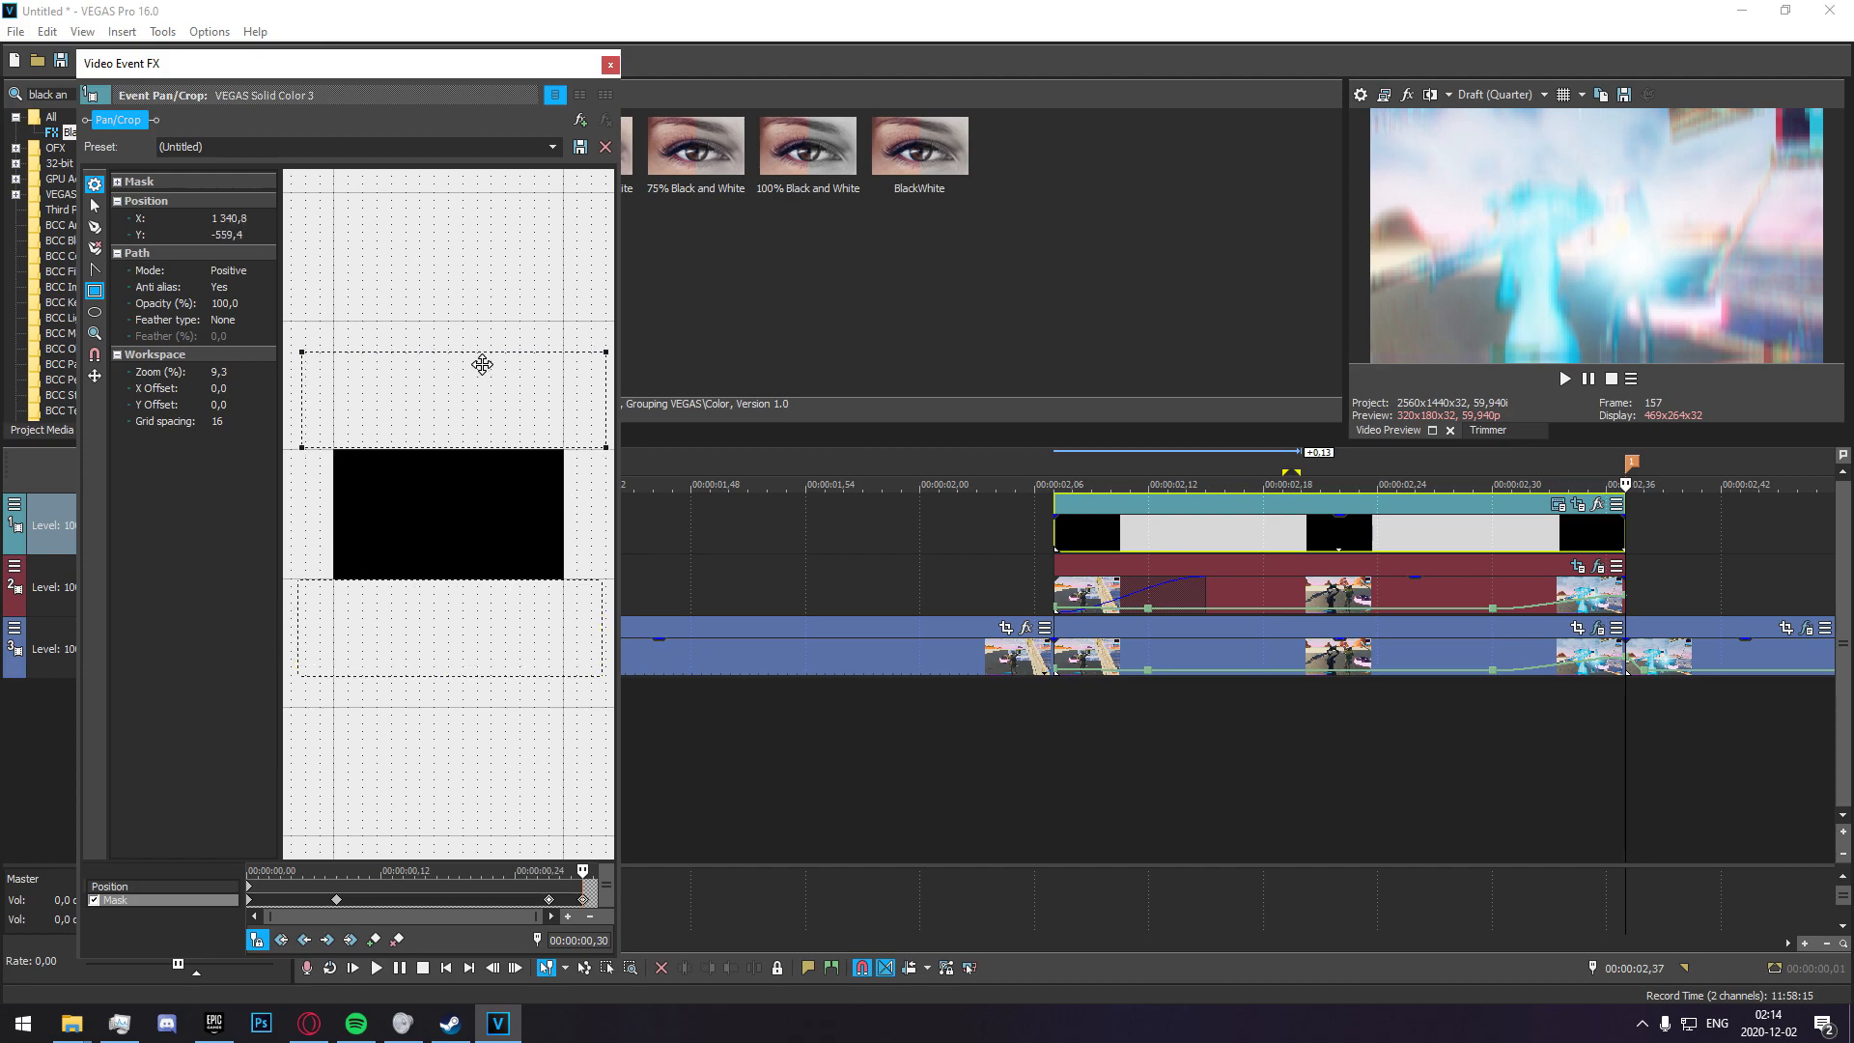
click(610, 64)
Select the time range from 00:00:01,49 to 00:00:02,50 and play it back to review the finished effects.
key(space)
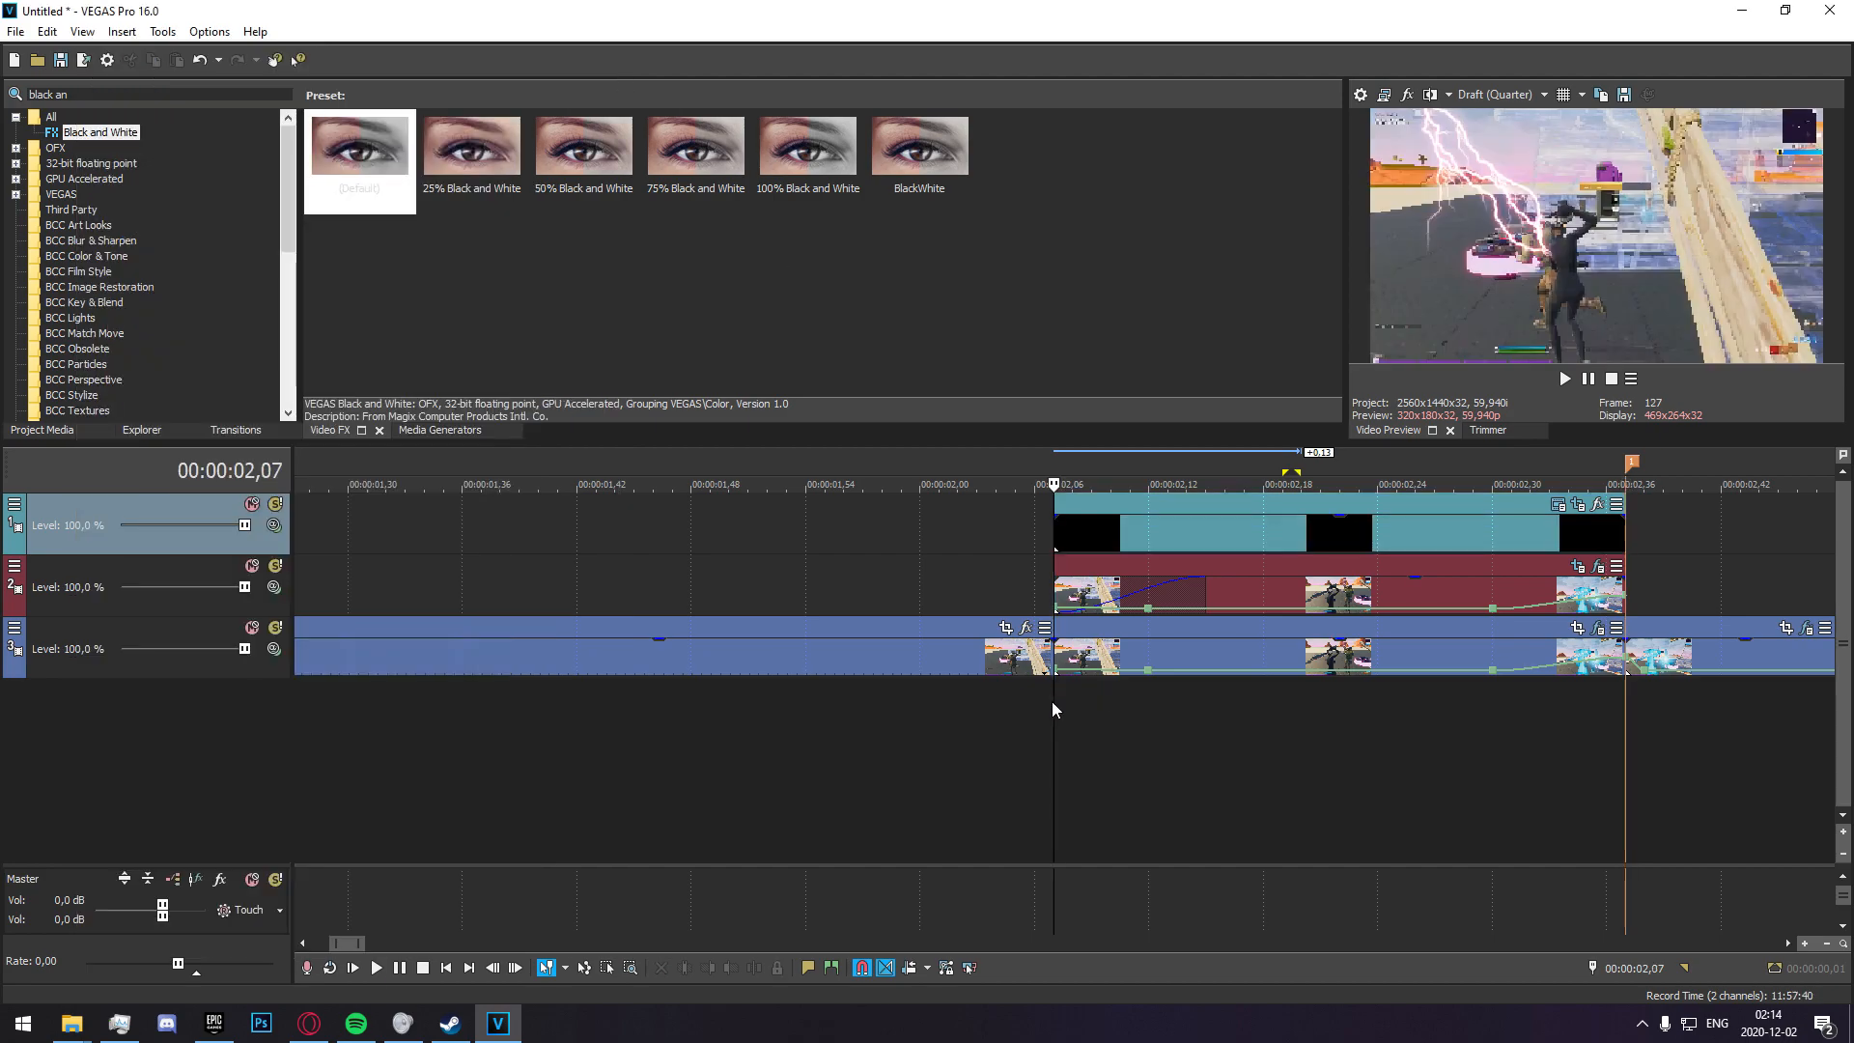
key(space)
scroll(927, 724, down, 4)
drag(815, 724, 1107, 712)
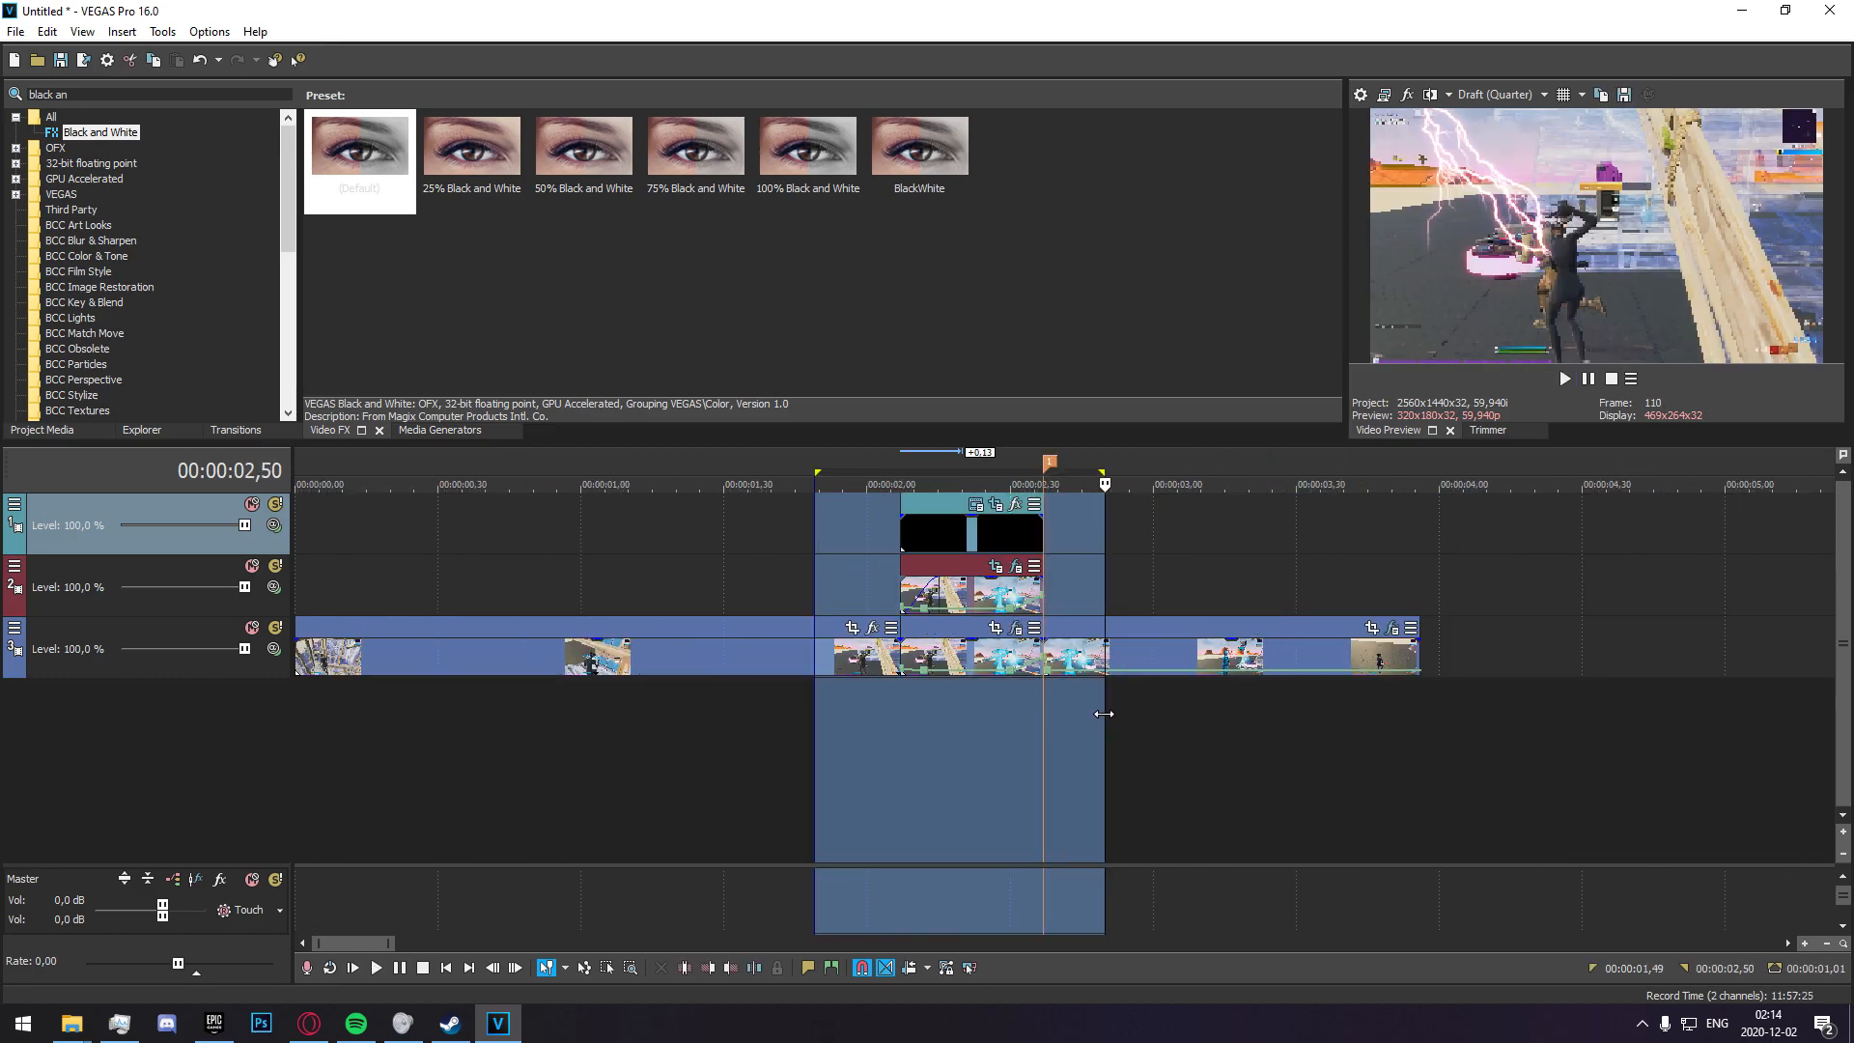
scroll(1091, 750, up, 2)
key(space)
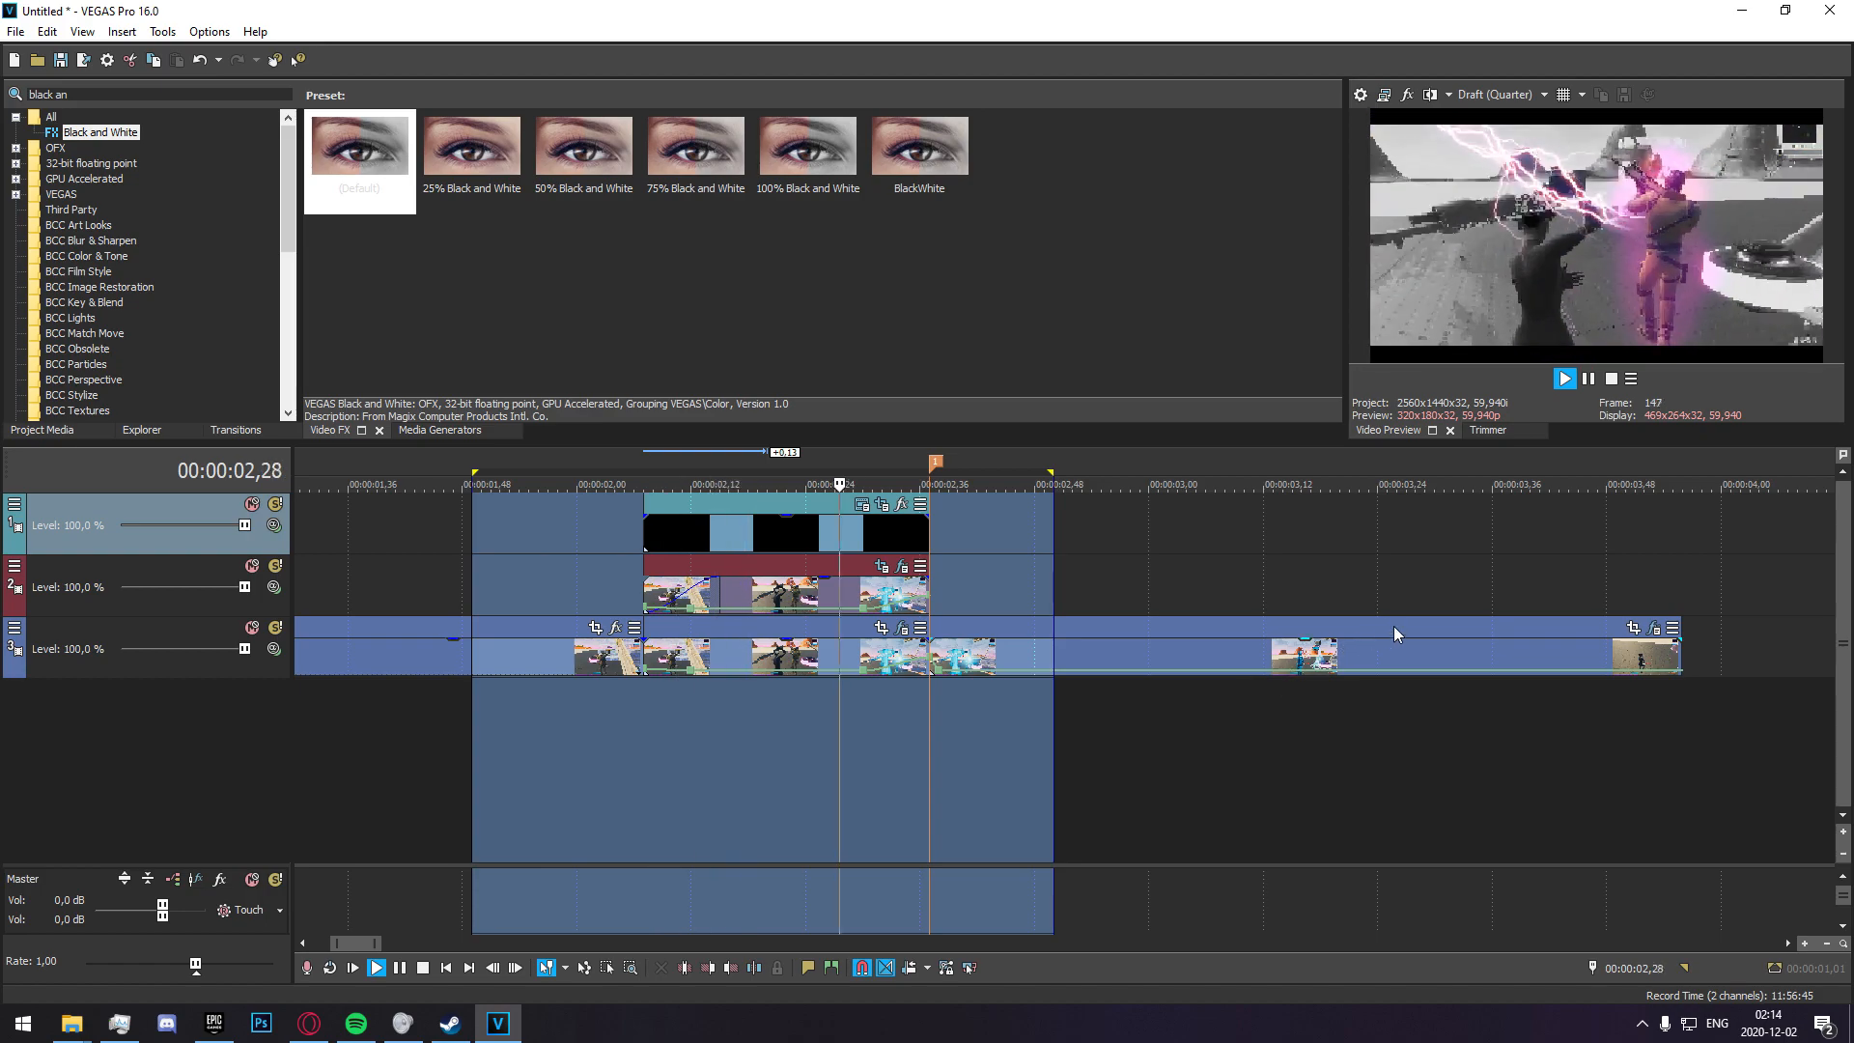
key(space)
key(space)
key(space)
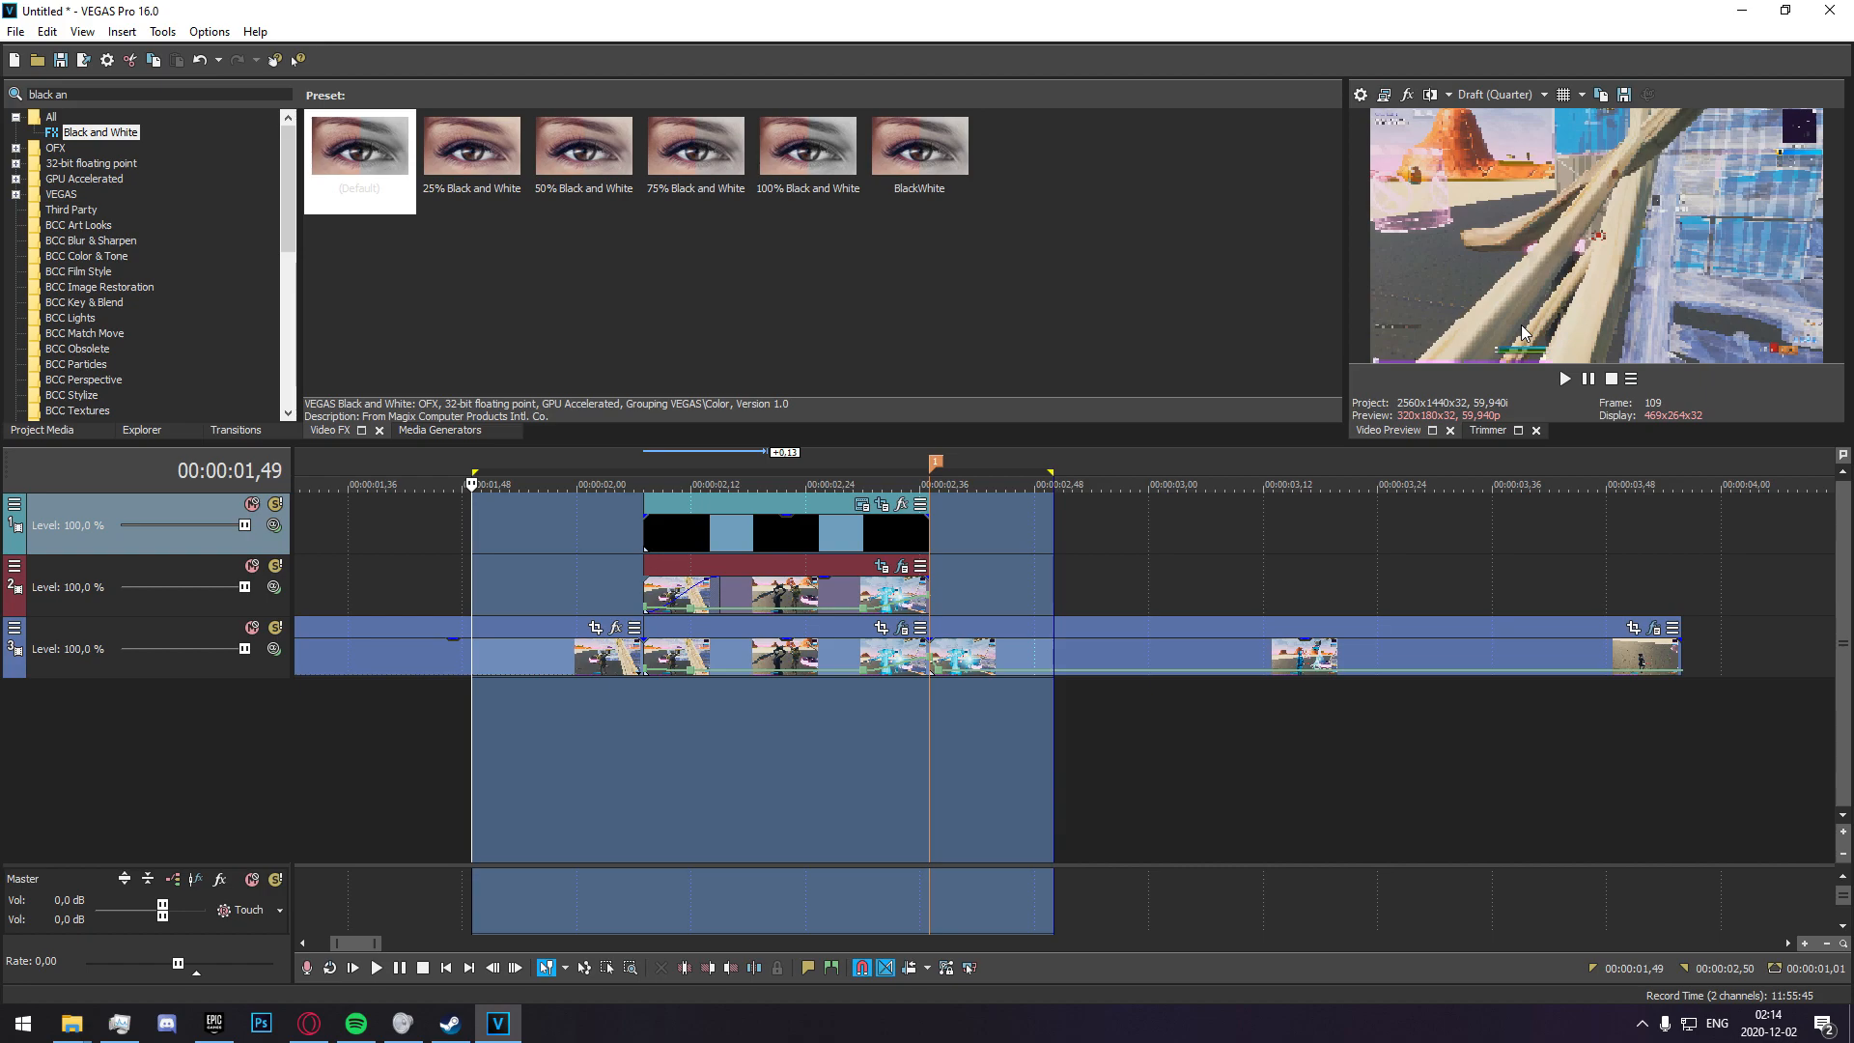
Check individual frames across the effect section, including 00:00:02,37 and 00:00:02,30.
click(672, 762)
click(750, 751)
click(825, 738)
click(872, 744)
click(935, 751)
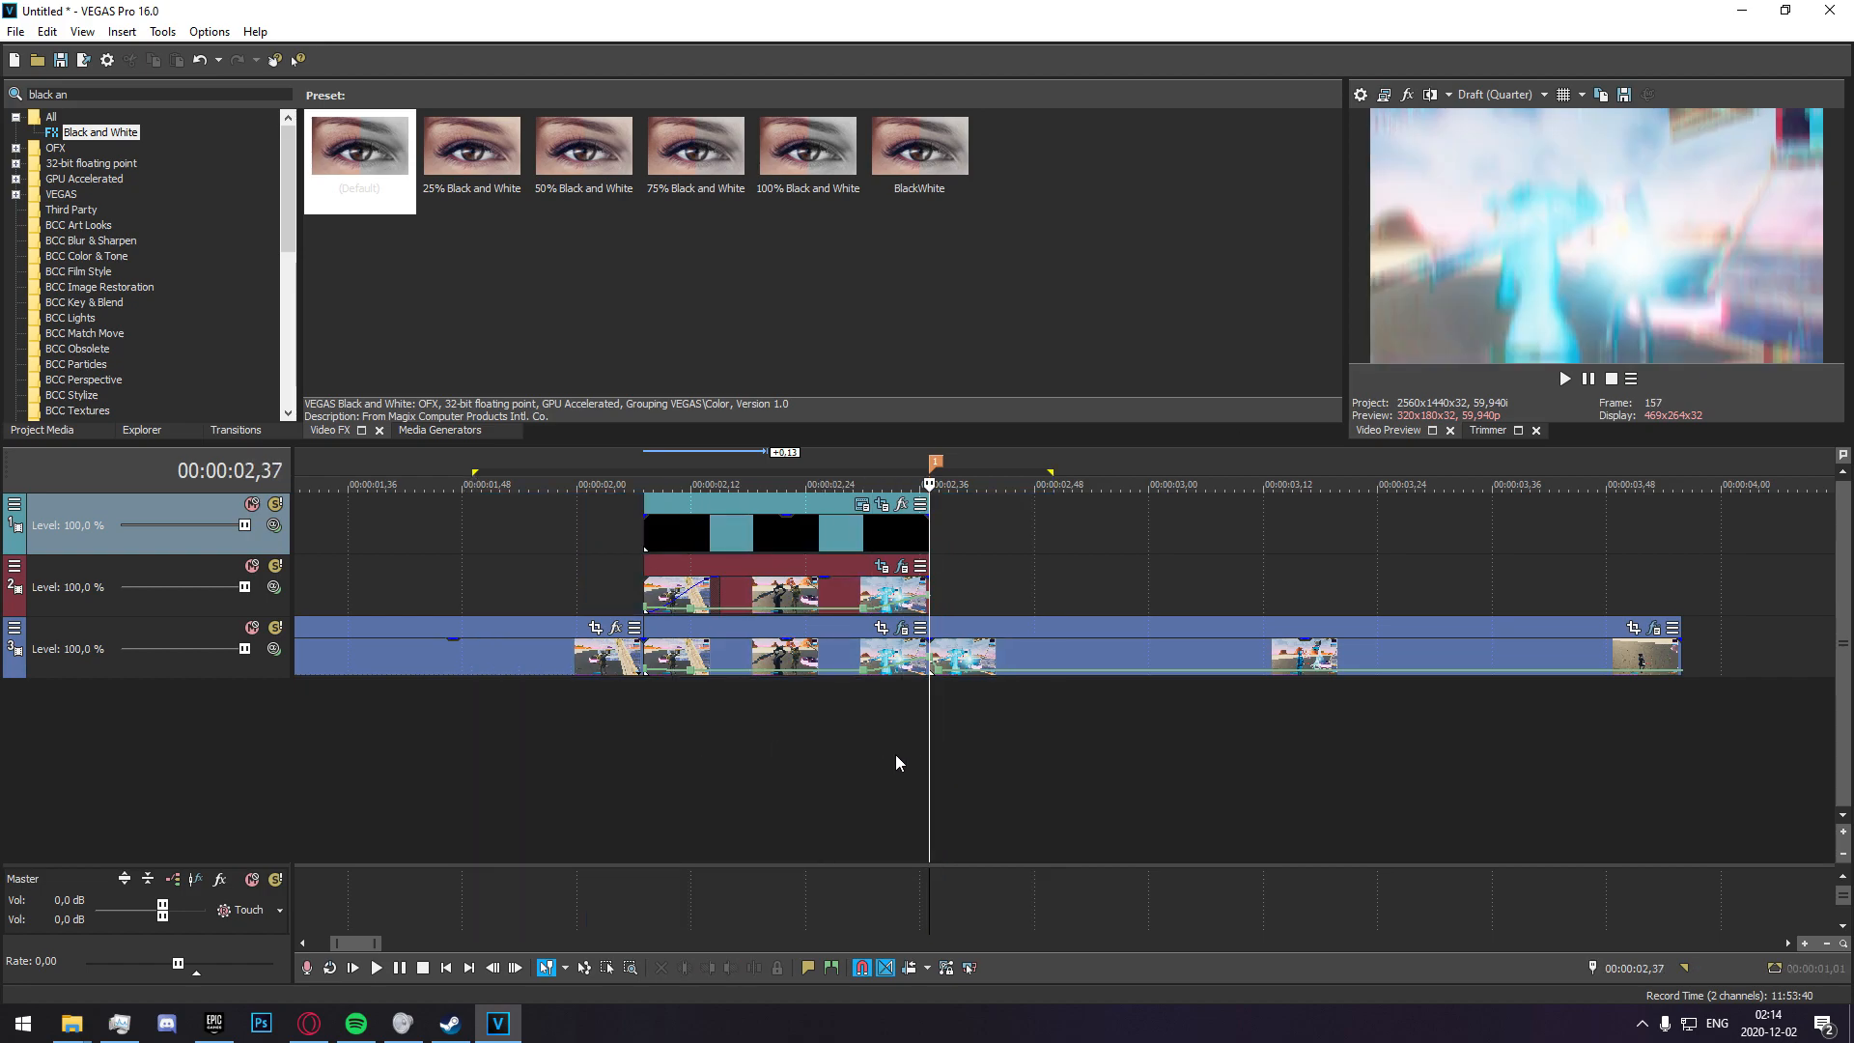
click(862, 784)
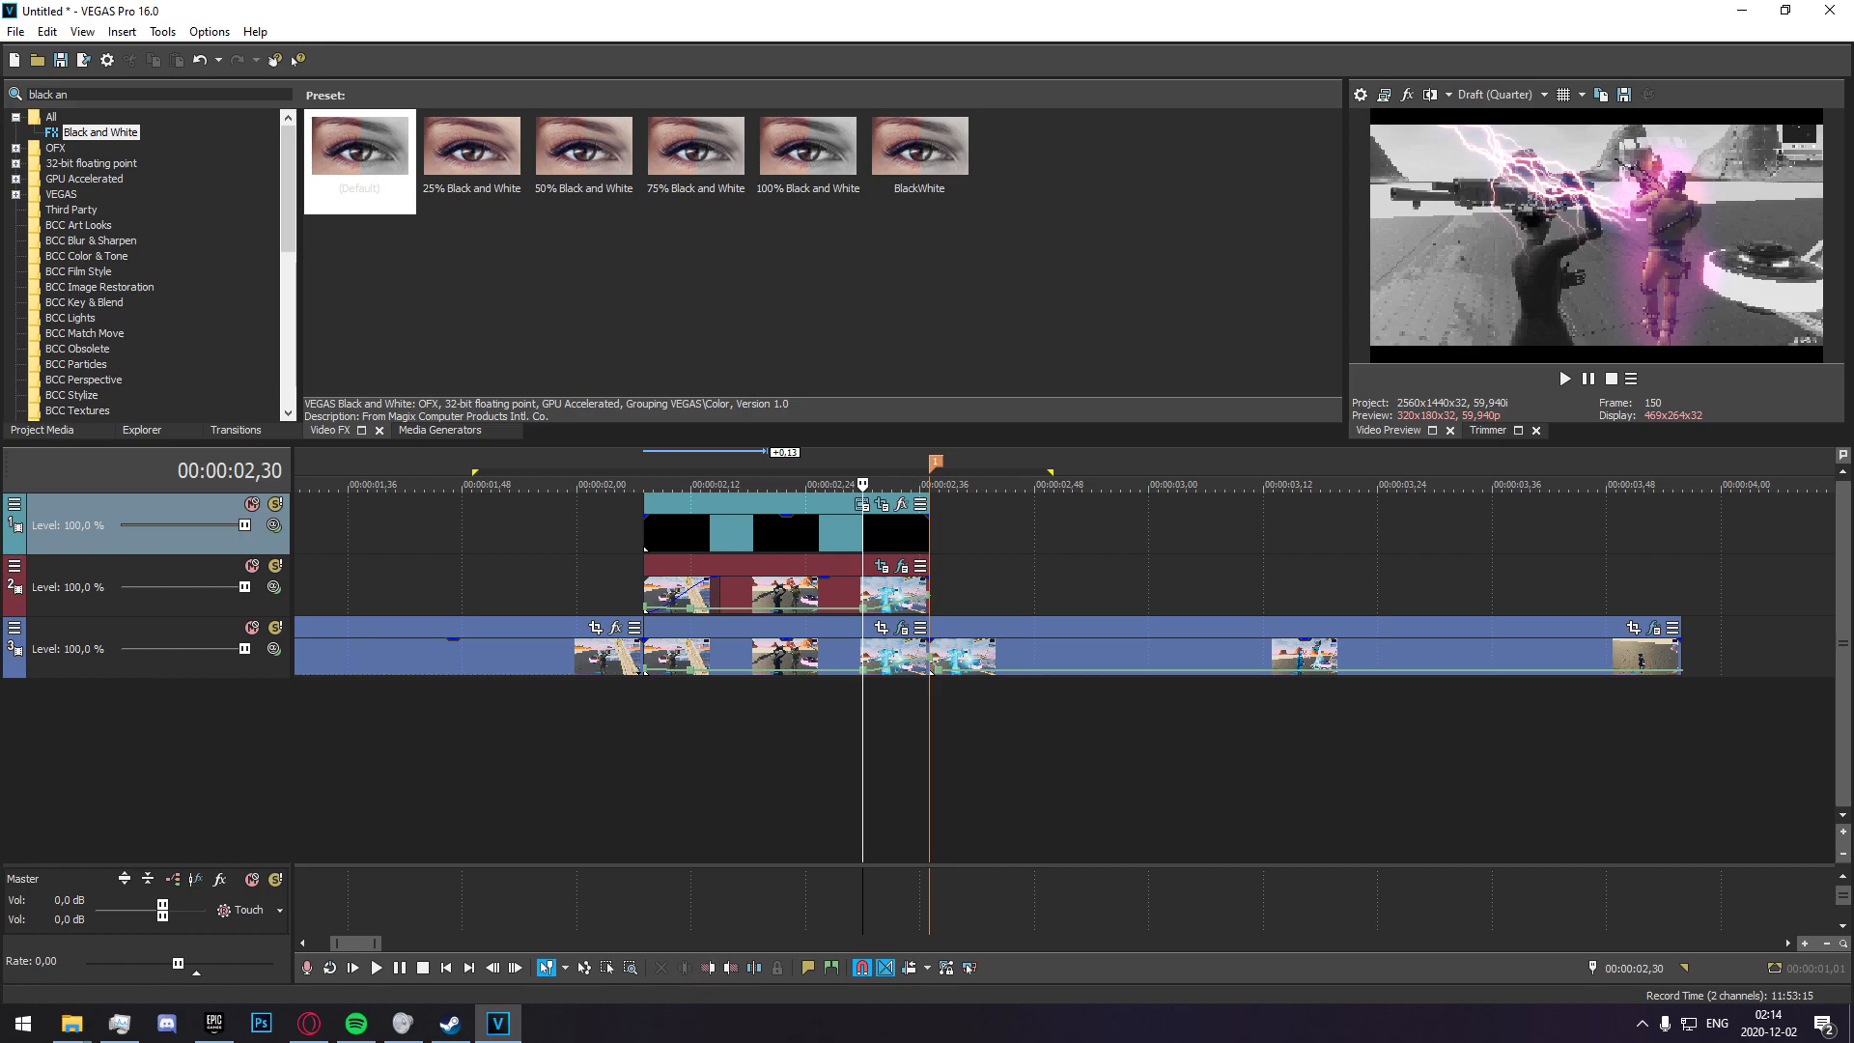